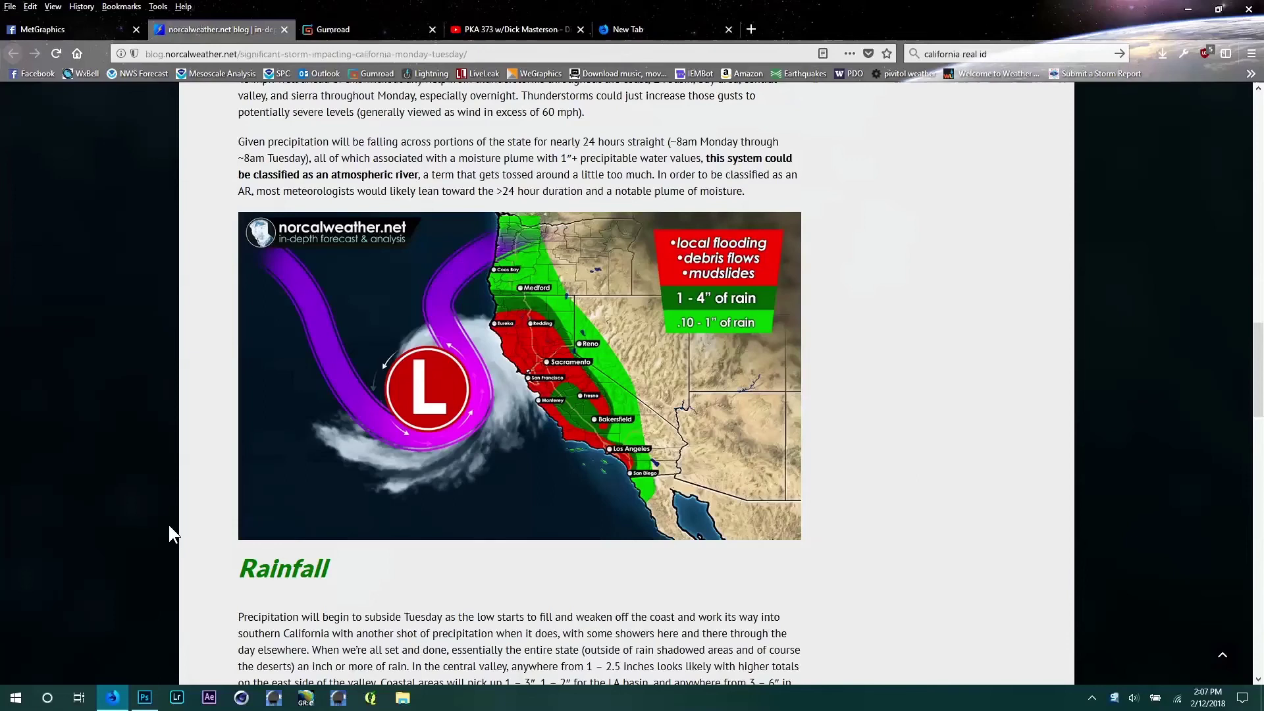
Step: Examine the storm forecast graphics in the norcalweather.net post, including the phased cyclone, jet stream impact and rainfall maps
{"action": "scroll", "coordinate": [183, 503], "scroll_direction": "up", "scroll_amount": 12}
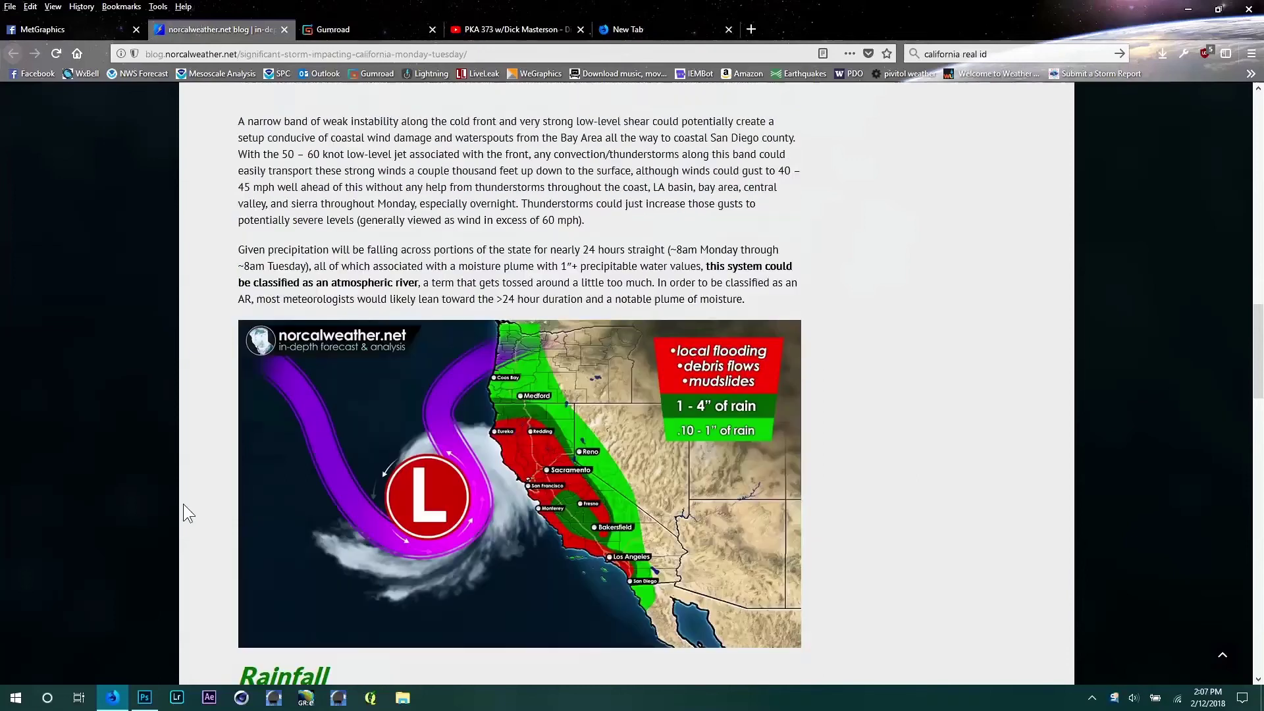
{"action": "scroll", "coordinate": [548, 448], "scroll_direction": "up", "scroll_amount": 3}
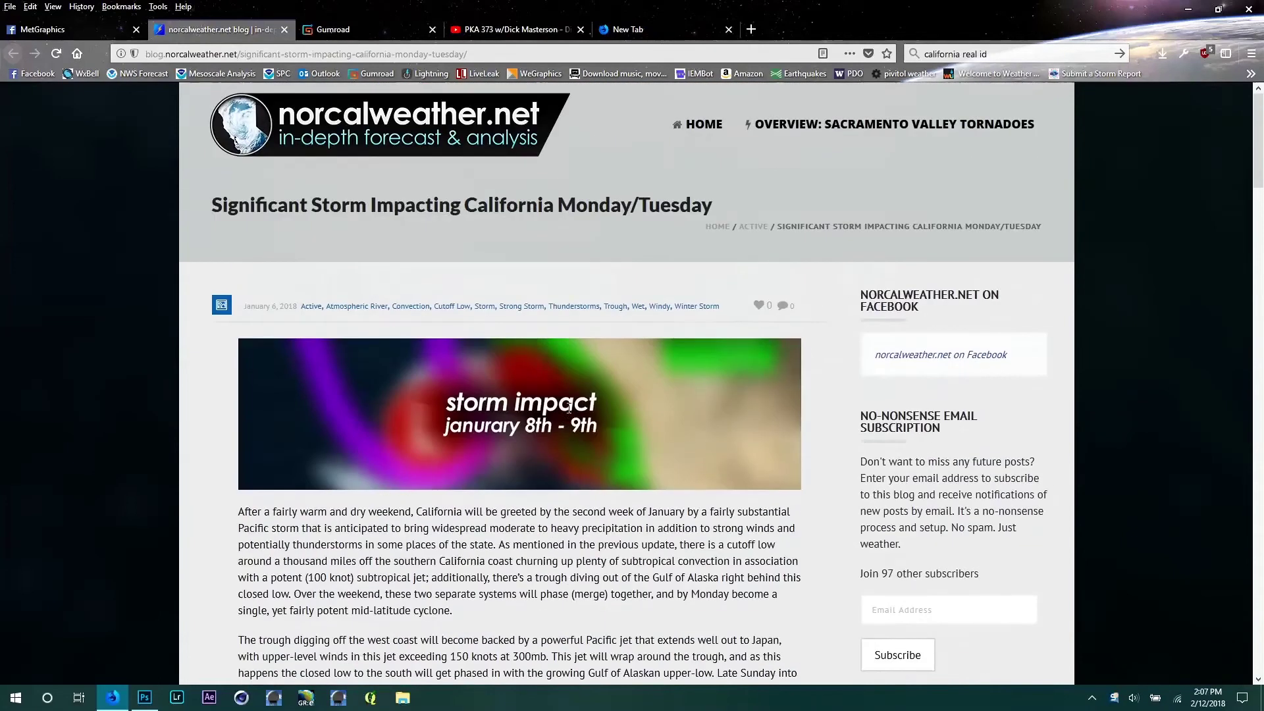
{"action": "scroll", "coordinate": [149, 387], "scroll_direction": "down", "scroll_amount": 6}
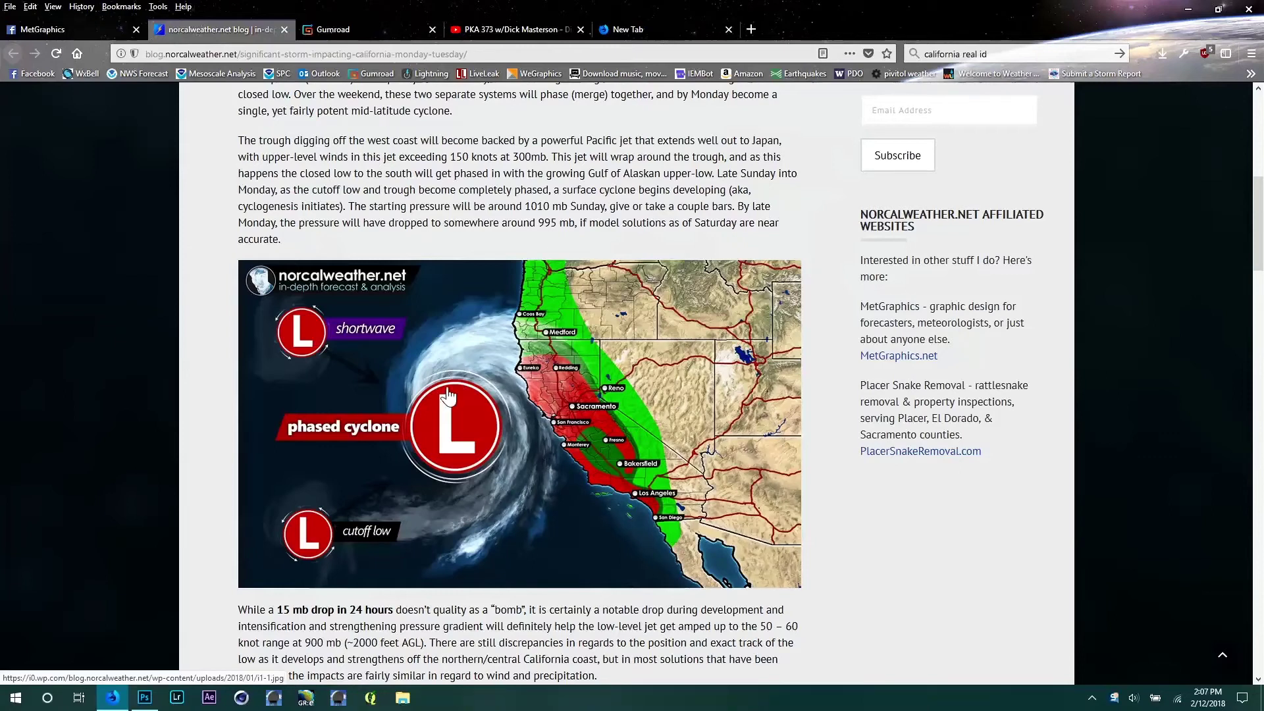
{"action": "scroll", "coordinate": [397, 404], "scroll_direction": "down", "scroll_amount": 8}
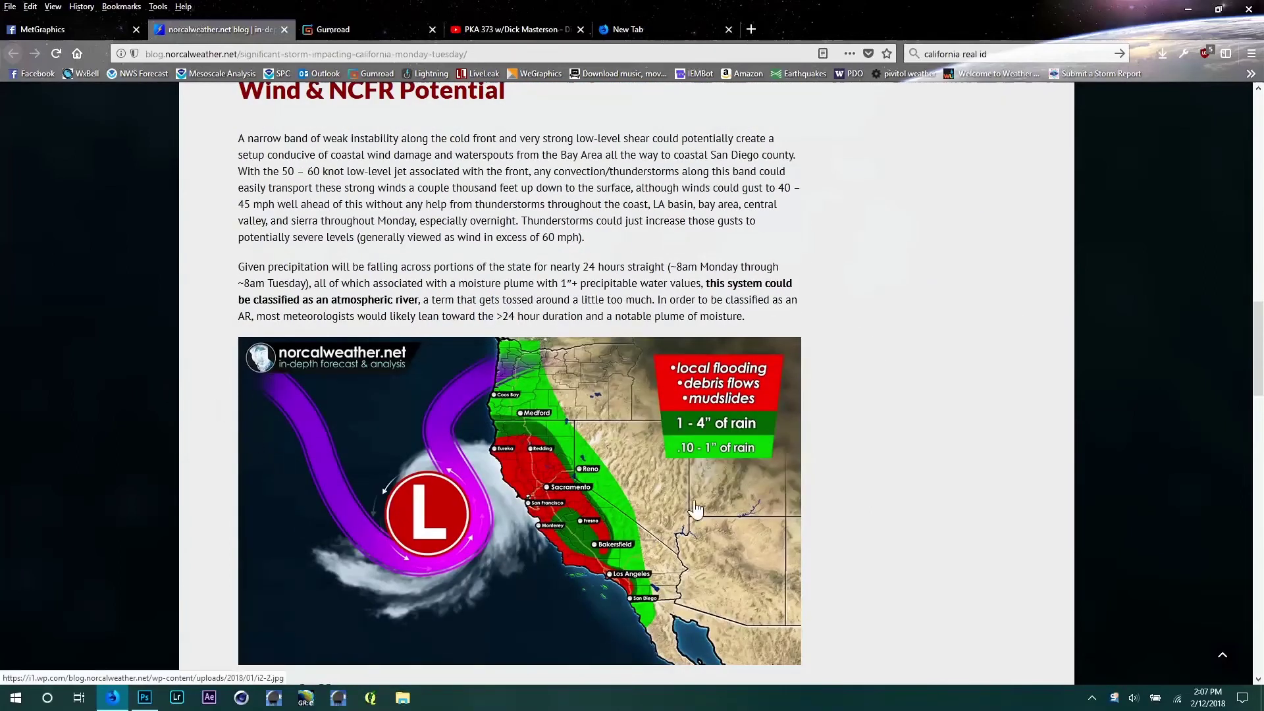
{"action": "scroll", "coordinate": [592, 469], "scroll_direction": "up", "scroll_amount": 8}
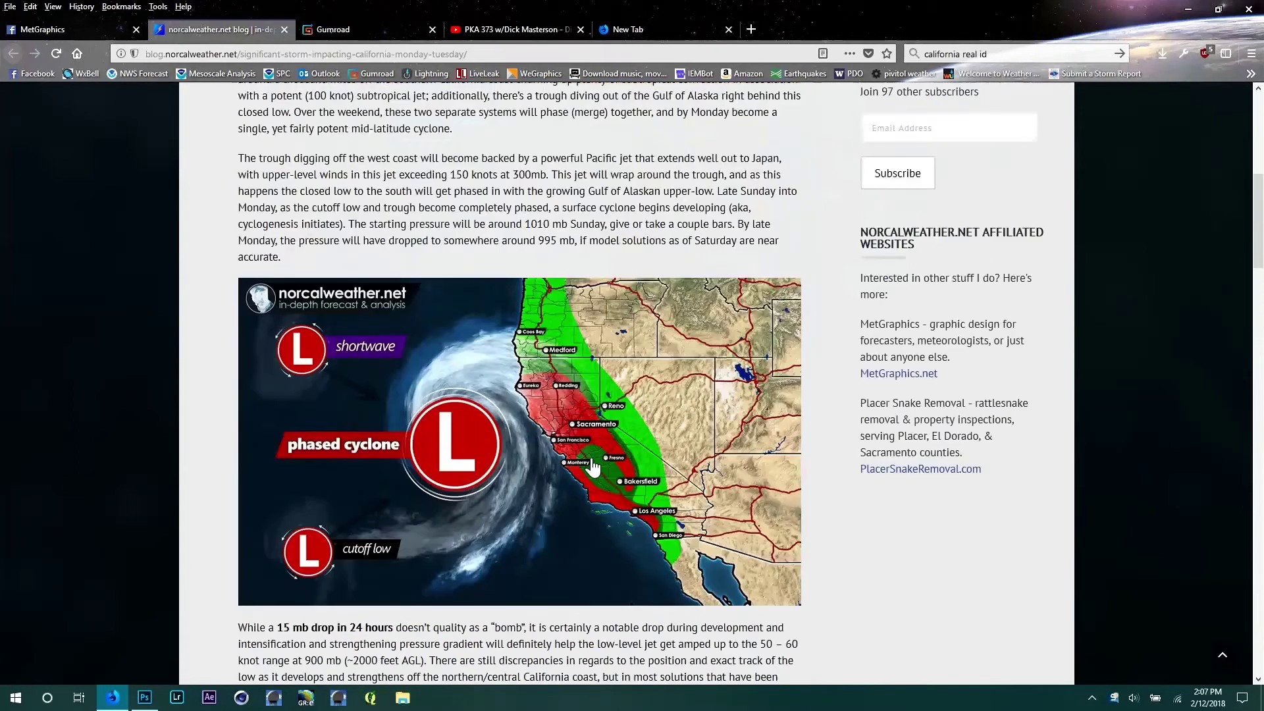
{"action": "scroll", "coordinate": [595, 461], "scroll_direction": "down", "scroll_amount": 12}
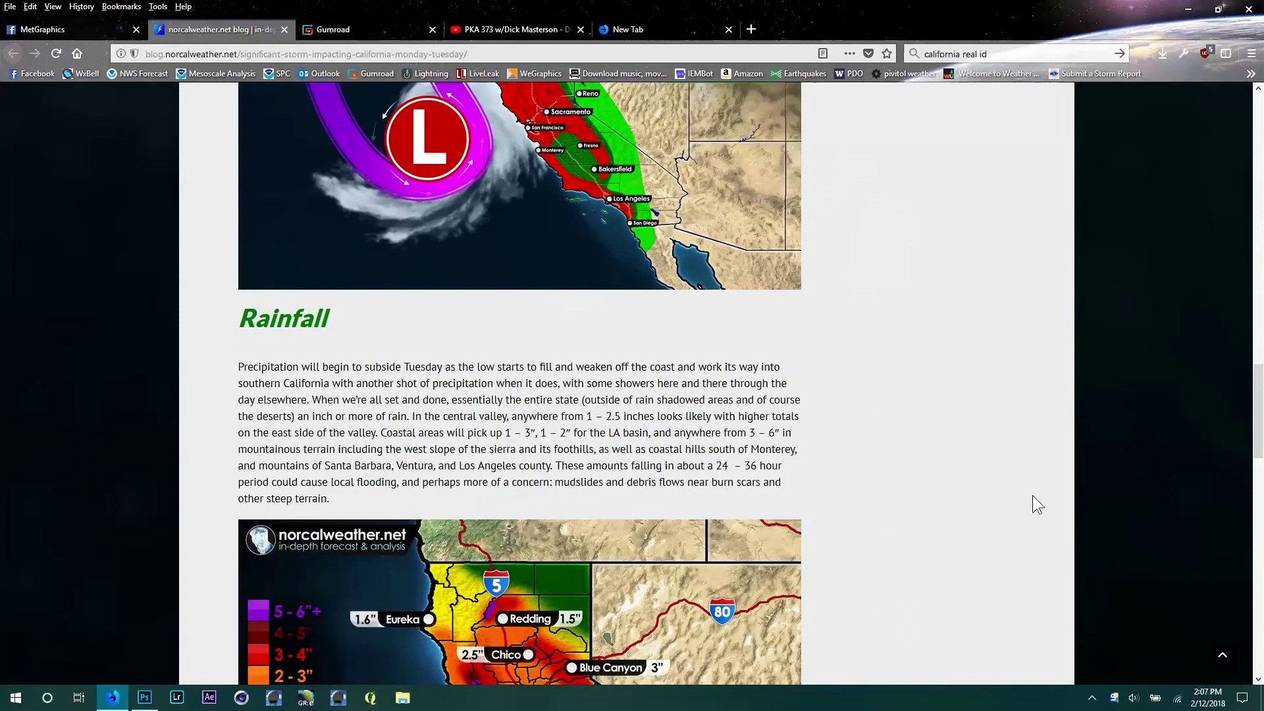
{"action": "scroll", "coordinate": [948, 504], "scroll_direction": "up", "scroll_amount": 7}
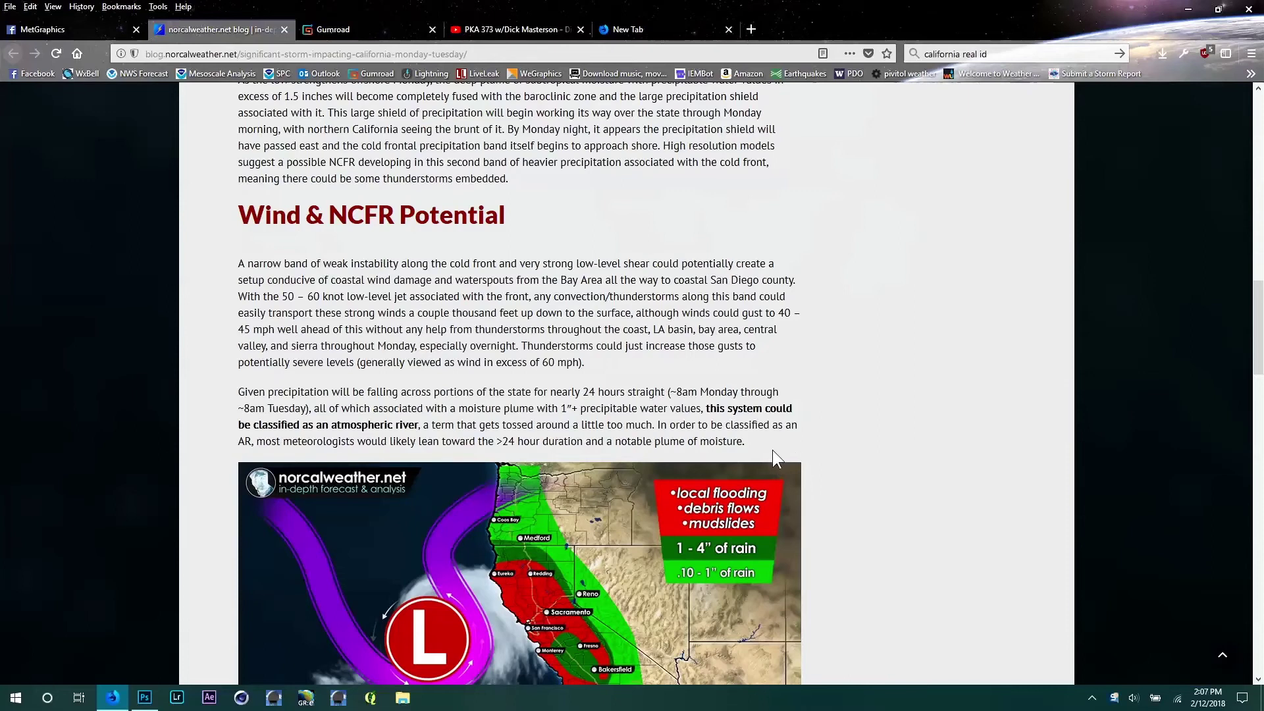
{"action": "scroll", "coordinate": [784, 449], "scroll_direction": "down", "scroll_amount": 3}
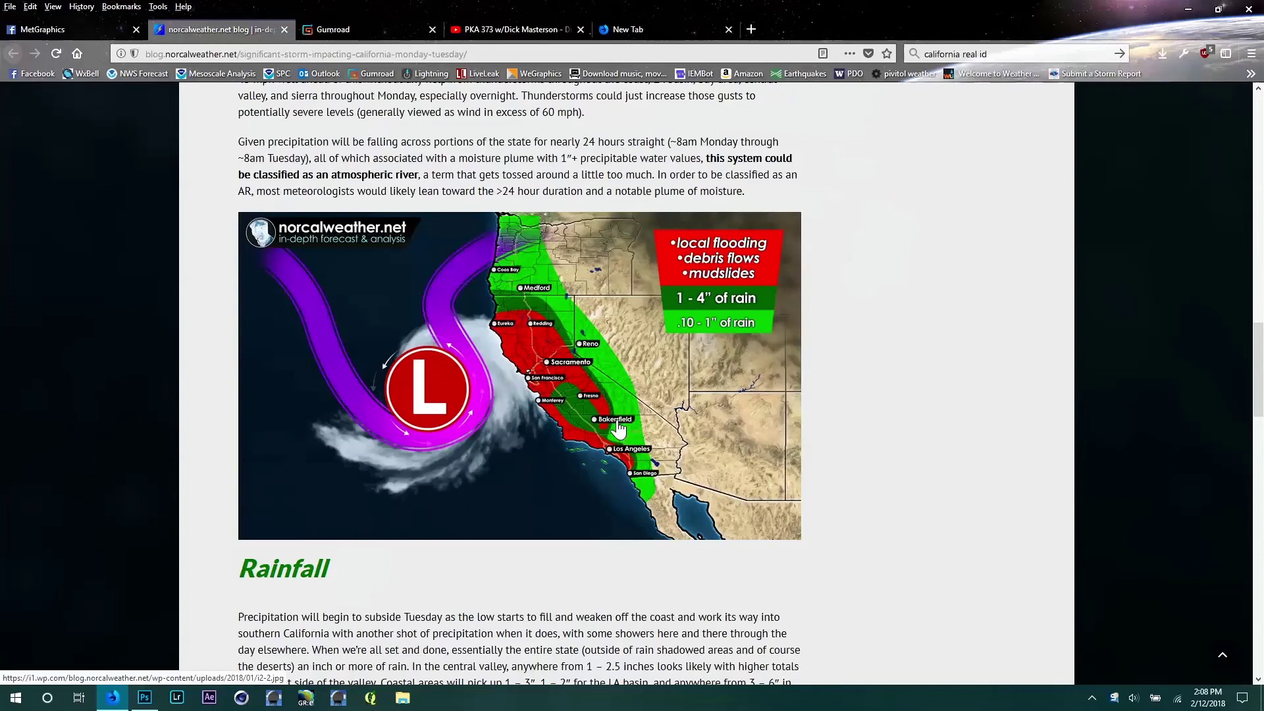
{"action": "scroll", "coordinate": [941, 413], "scroll_direction": "down", "scroll_amount": 7}
{"action": "scroll", "coordinate": [950, 412], "scroll_direction": "up", "scroll_amount": 3}
{"action": "scroll", "coordinate": [944, 416], "scroll_direction": "down", "scroll_amount": 5}
{"action": "scroll", "coordinate": [831, 461], "scroll_direction": "up", "scroll_amount": 5}
{"action": "scroll", "coordinate": [778, 489], "scroll_direction": "down", "scroll_amount": 2}
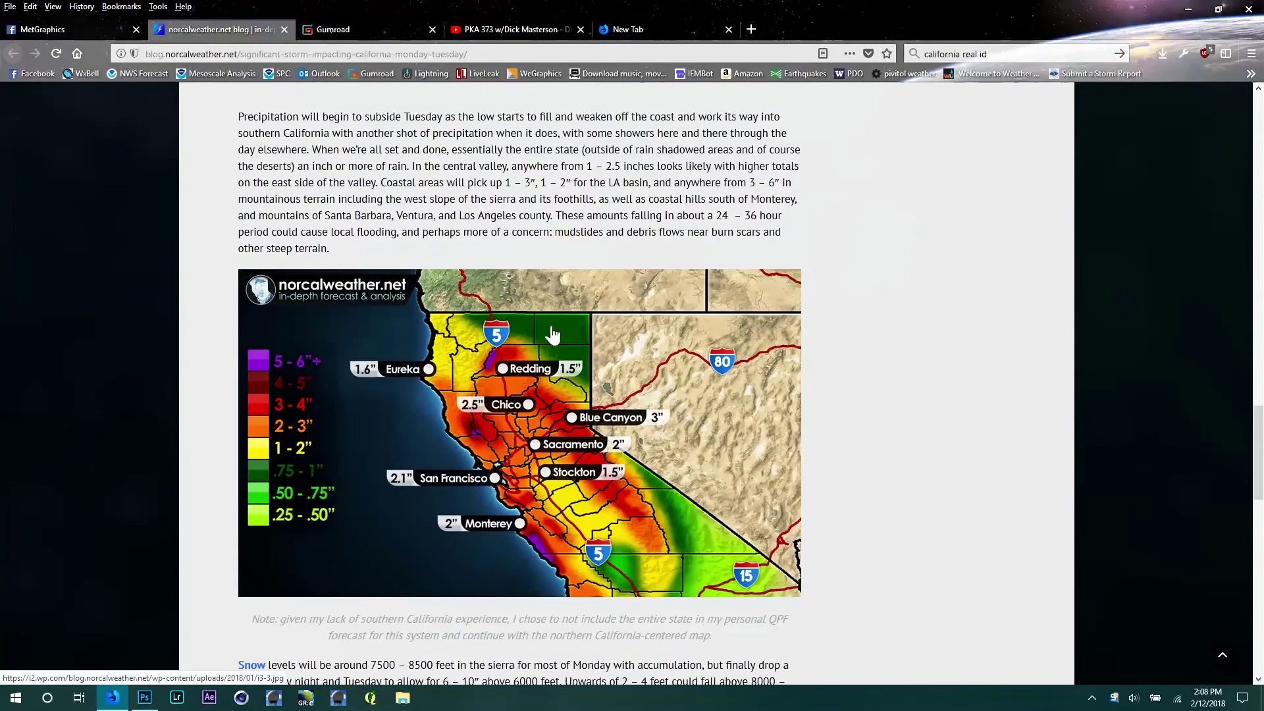
{"action": "scroll", "coordinate": [625, 579], "scroll_direction": "up", "scroll_amount": 2}
{"action": "scroll", "coordinate": [626, 566], "scroll_direction": "up", "scroll_amount": 5}
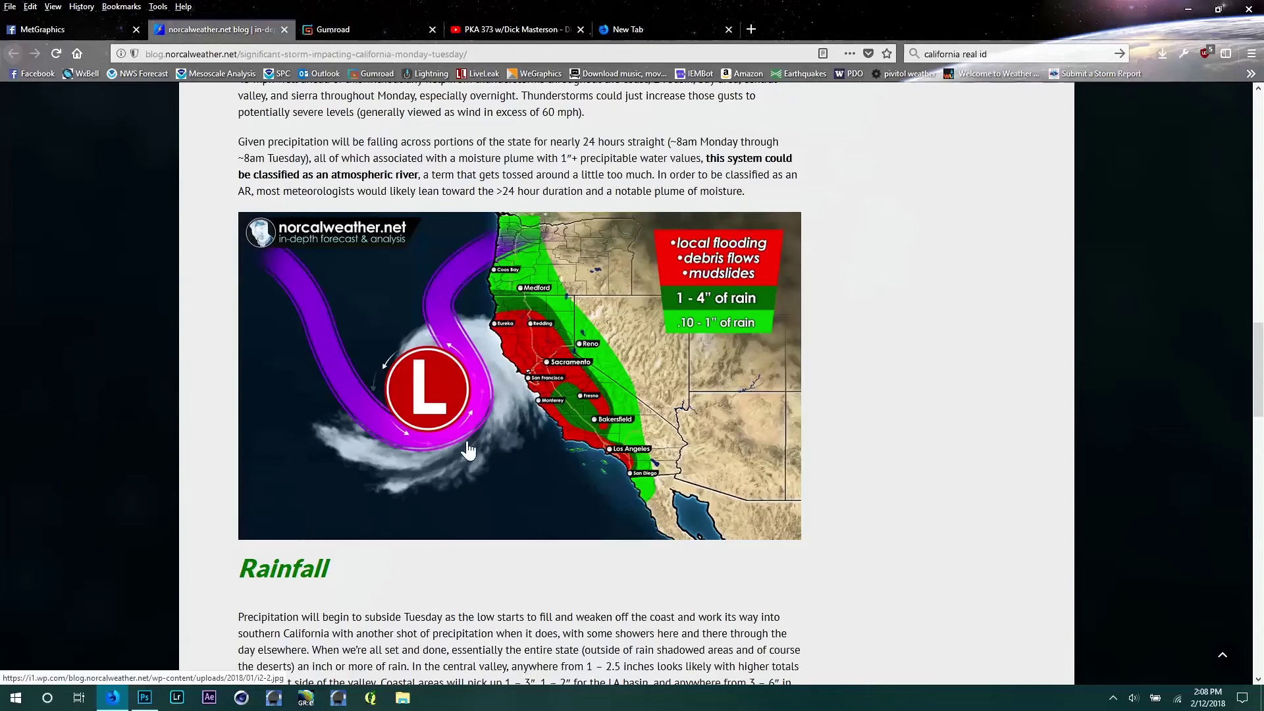
{"action": "scroll", "coordinate": [684, 393], "scroll_direction": "up", "scroll_amount": 4}
{"action": "scroll", "coordinate": [684, 393], "scroll_direction": "down", "scroll_amount": 3}
{"action": "scroll", "coordinate": [687, 402], "scroll_direction": "up", "scroll_amount": 12}
{"action": "scroll", "coordinate": [688, 418], "scroll_direction": "up", "scroll_amount": 3}
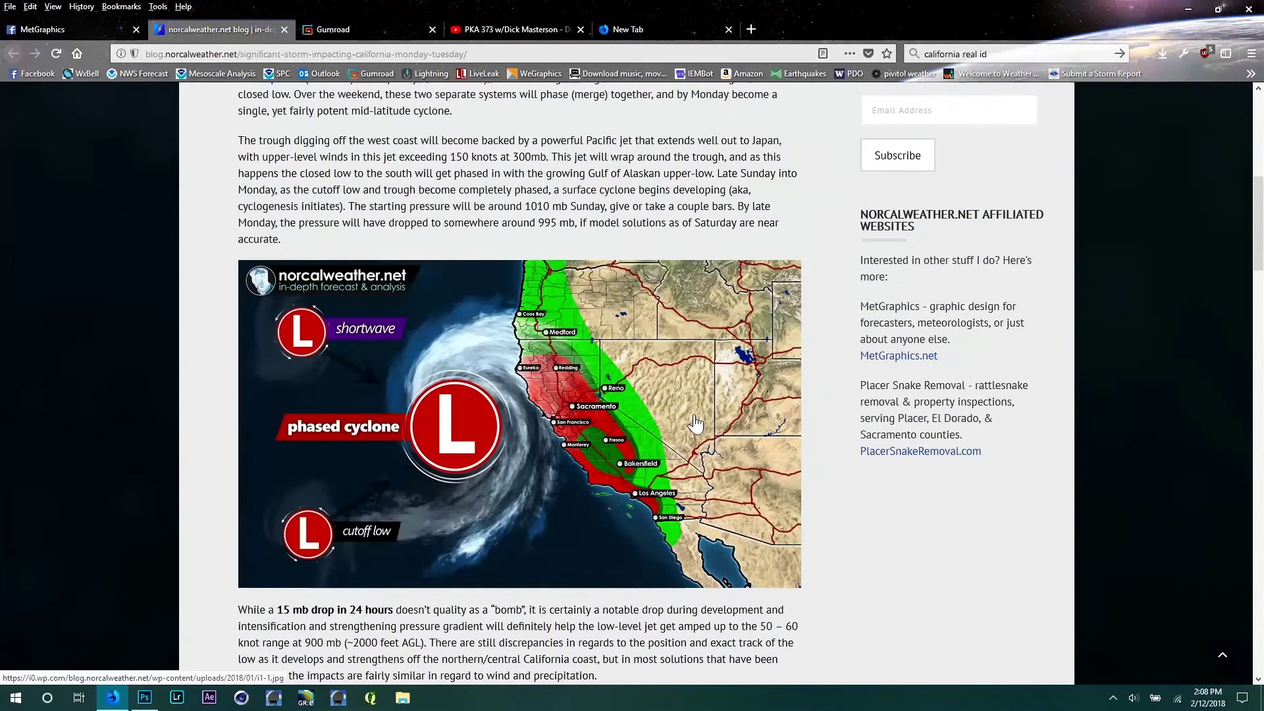
{"action": "scroll", "coordinate": [681, 421], "scroll_direction": "down", "scroll_amount": 12}
{"action": "scroll", "coordinate": [679, 425], "scroll_direction": "down", "scroll_amount": 1}
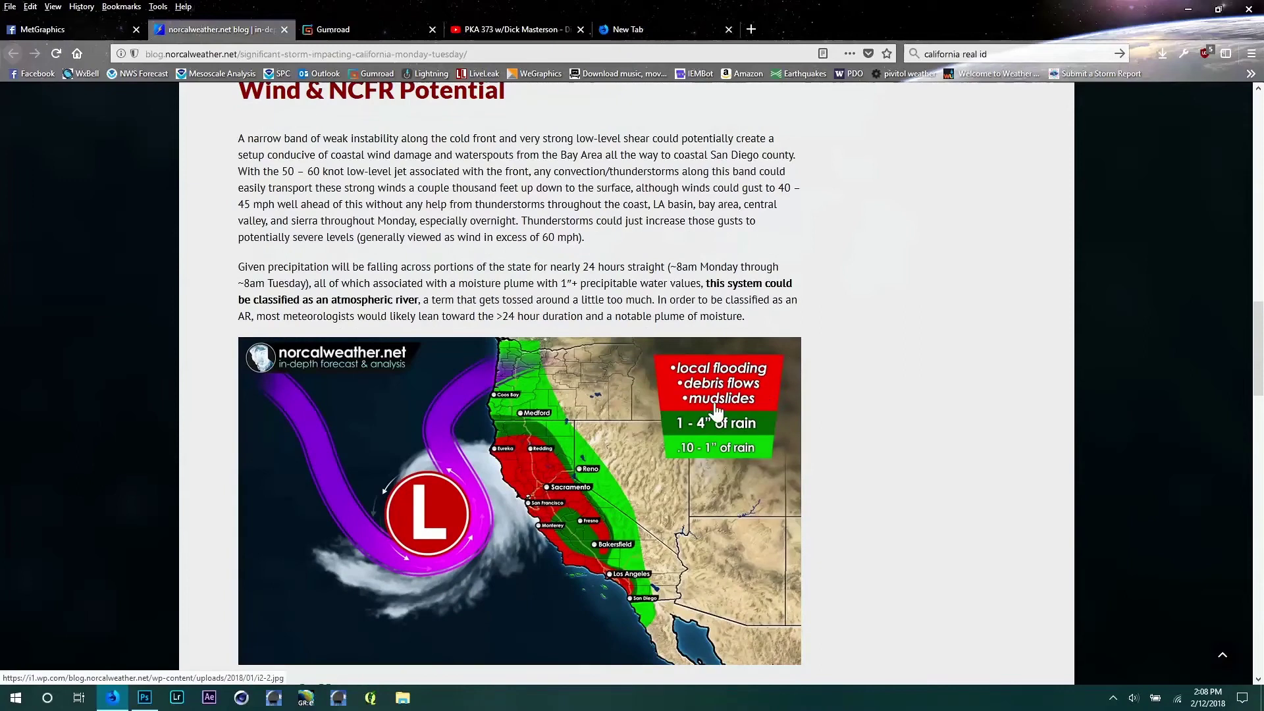
{"action": "scroll", "coordinate": [723, 414], "scroll_direction": "down", "scroll_amount": 1}
{"action": "scroll", "coordinate": [722, 413], "scroll_direction": "down", "scroll_amount": 2}
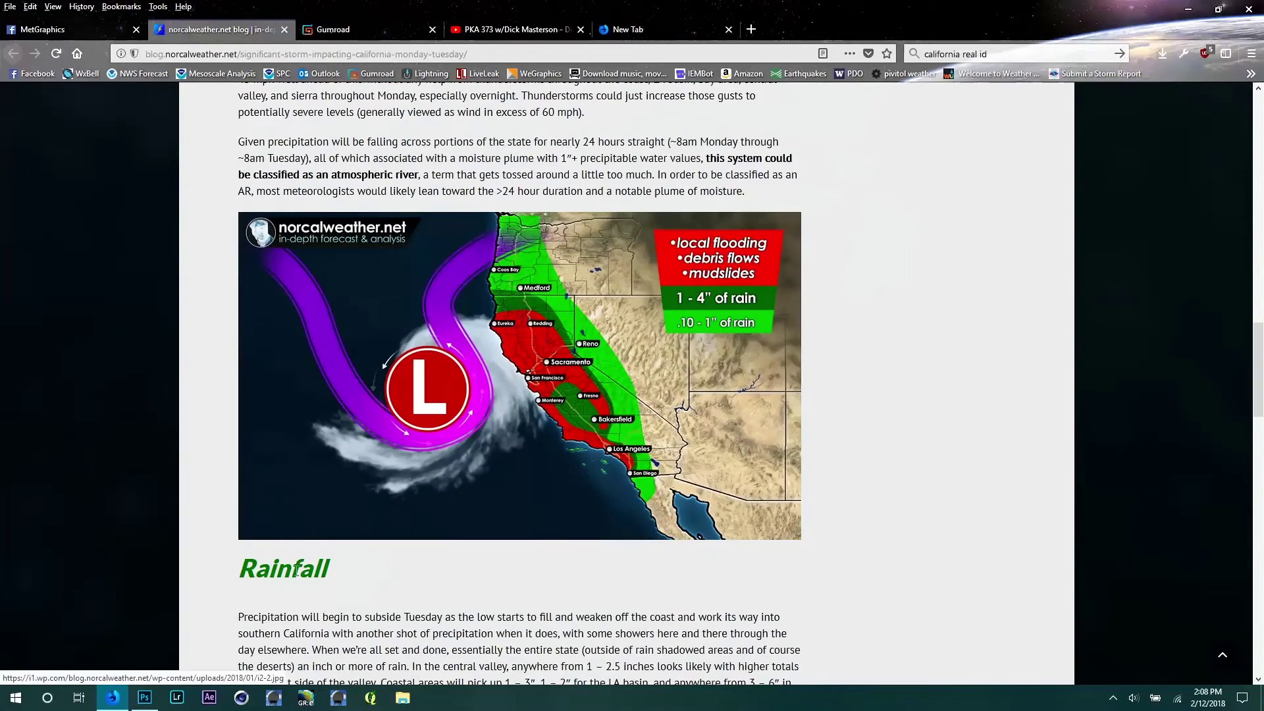
Step: Switch to Photoshop, select the Map Effects Here layer, and start an embedded placement from the MetSymbol Kit's Pressure Symbols folder 13 (new)
{"action": "left_click", "coordinate": [144, 697]}
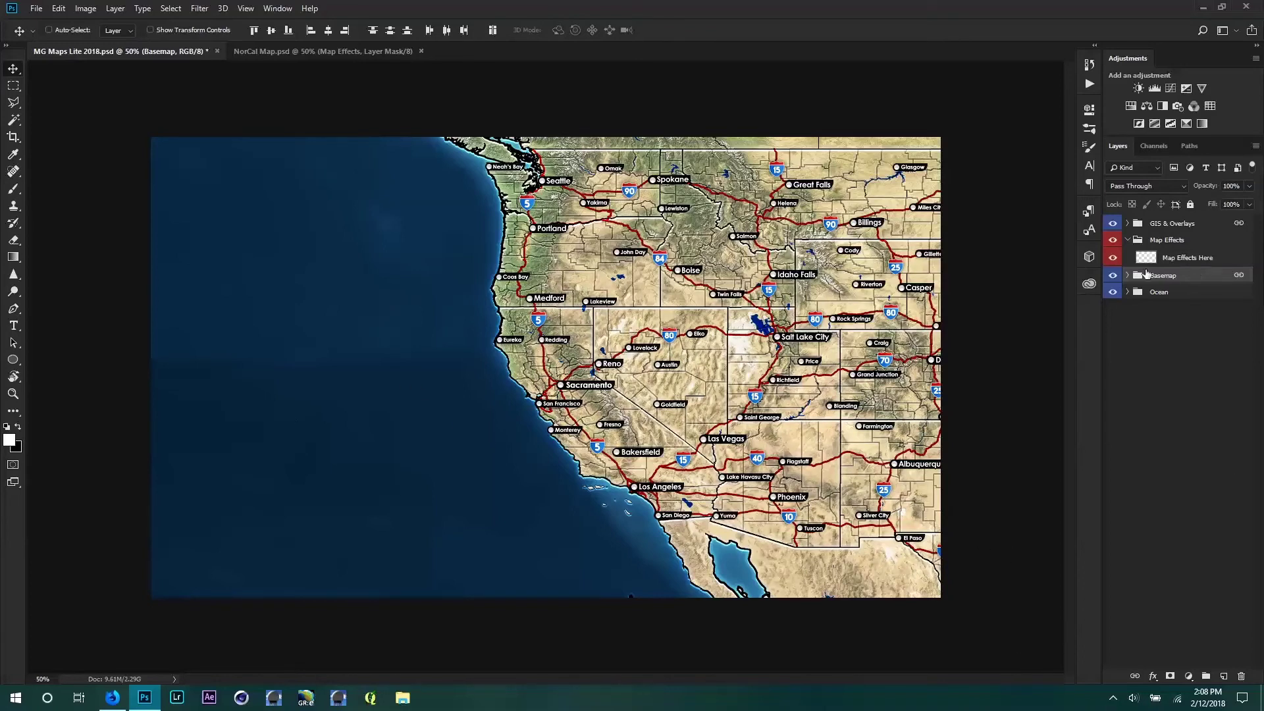
{"action": "left_click", "coordinate": [1184, 259]}
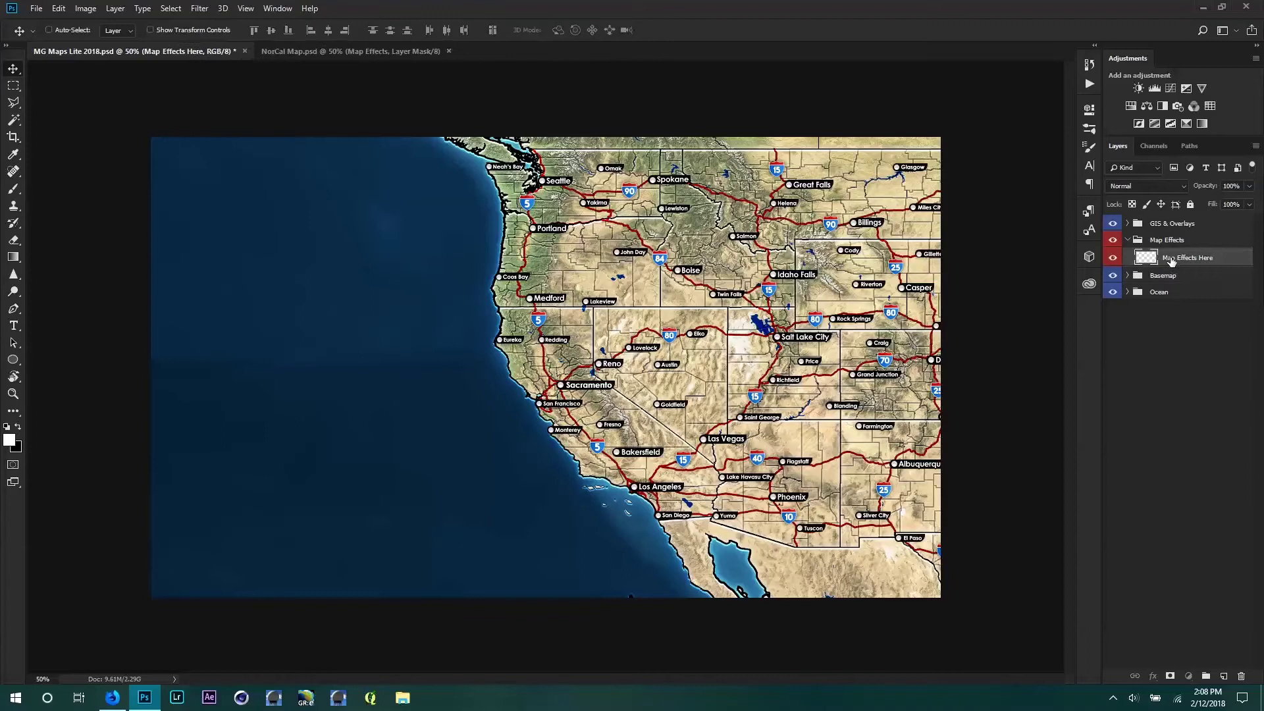
{"action": "left_click", "coordinate": [36, 7]}
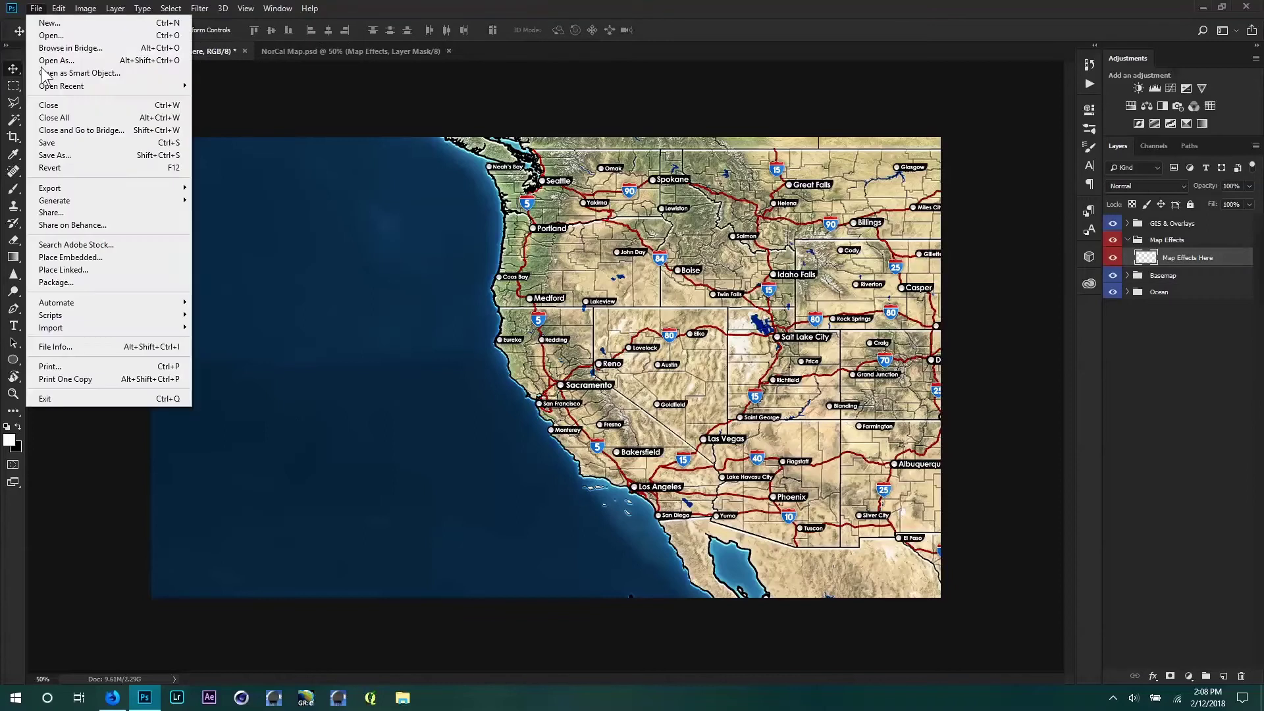
{"action": "left_click", "coordinate": [131, 255]}
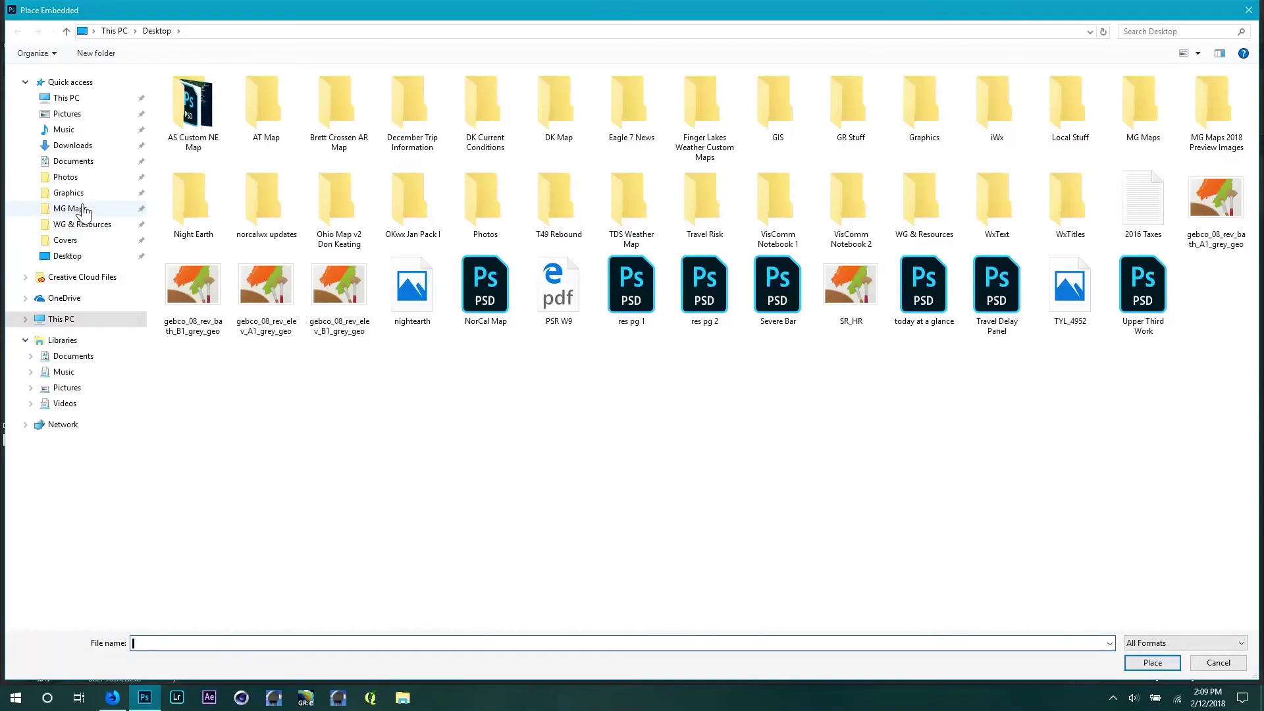
{"action": "left_click", "coordinate": [84, 210]}
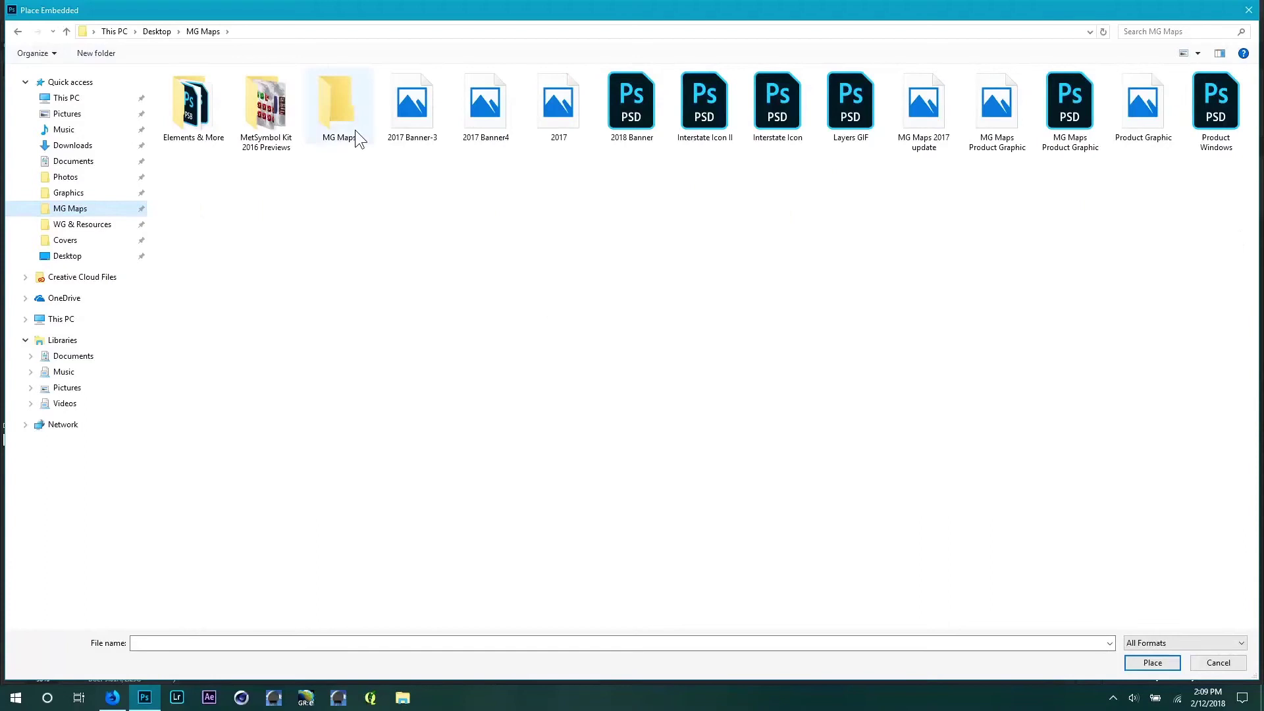
{"action": "double_click", "coordinate": [334, 93]}
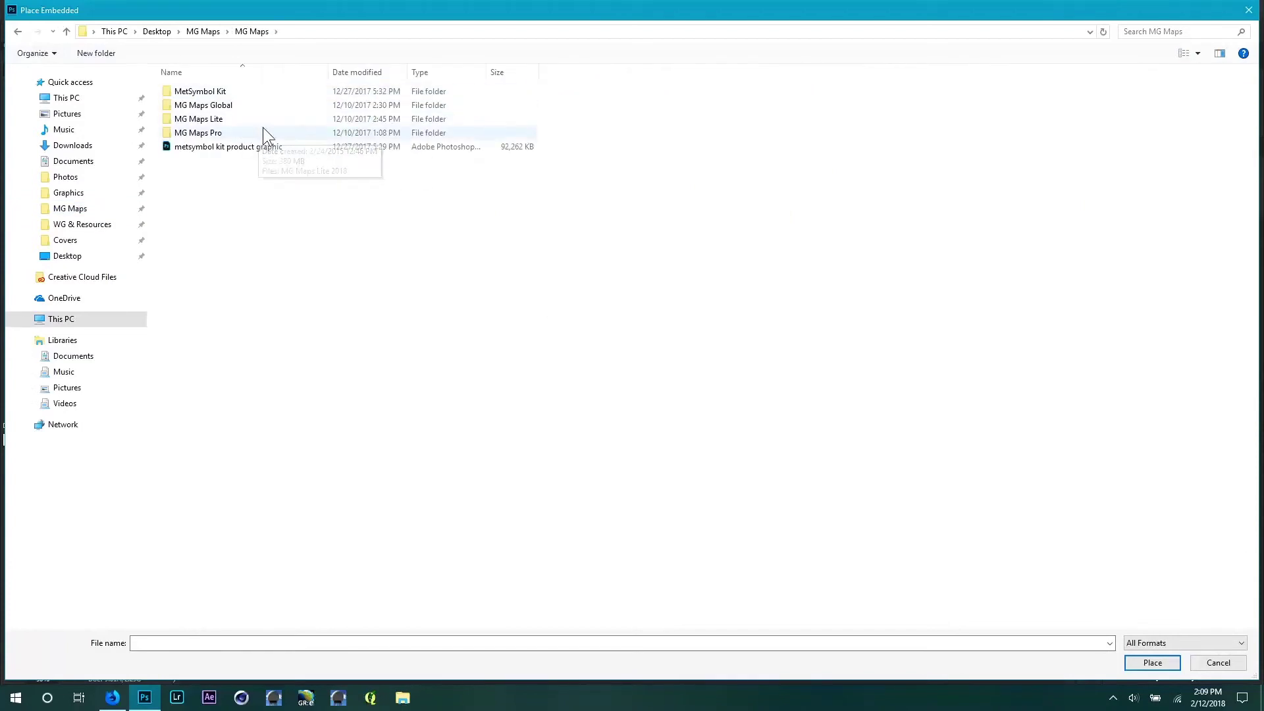
{"action": "double_click", "coordinate": [228, 93]}
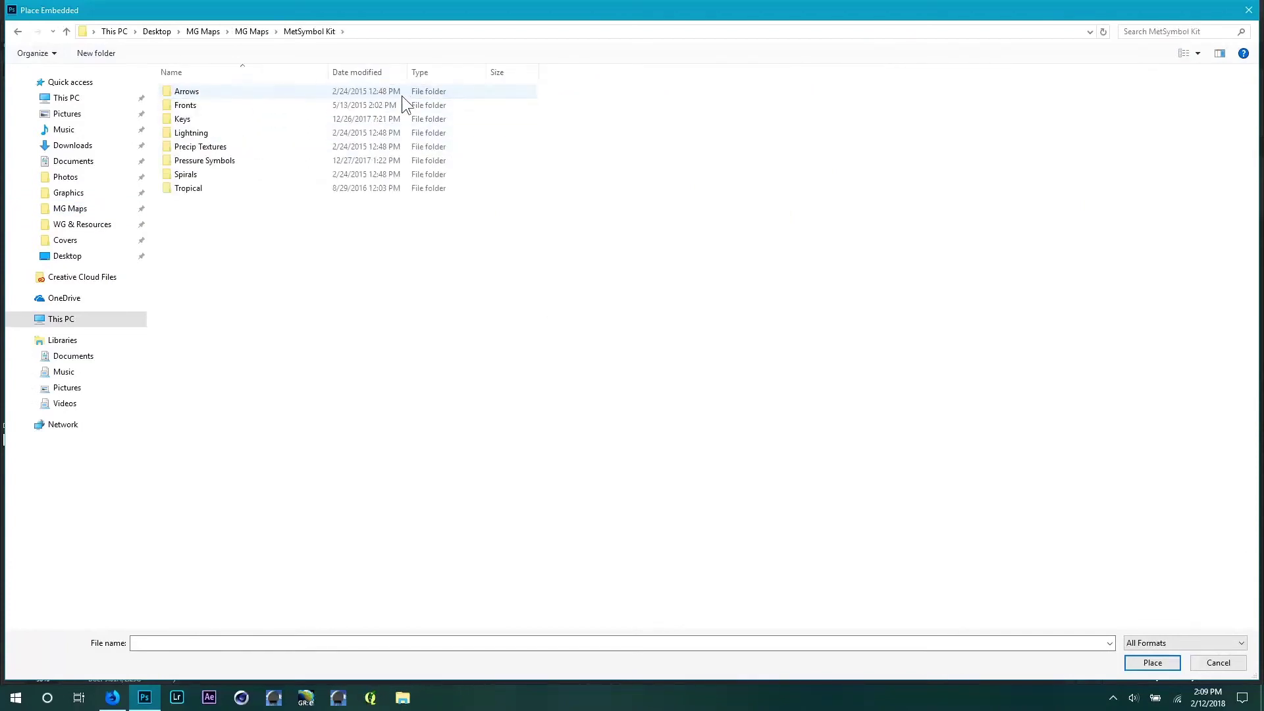
{"action": "double_click", "coordinate": [235, 158]}
{"action": "double_click", "coordinate": [220, 271]}
Step: Compare the low-pressure symbol files and place L II into the map as an embedded image
{"action": "left_click", "coordinate": [689, 109]}
{"action": "left_click", "coordinate": [793, 105]}
{"action": "left_click", "coordinate": [707, 109]}
{"action": "left_click", "coordinate": [635, 99]}
{"action": "left_click", "coordinate": [564, 102]}
{"action": "left_click", "coordinate": [631, 111]}
{"action": "left_click", "coordinate": [567, 104]}
{"action": "left_click", "coordinate": [630, 104]}
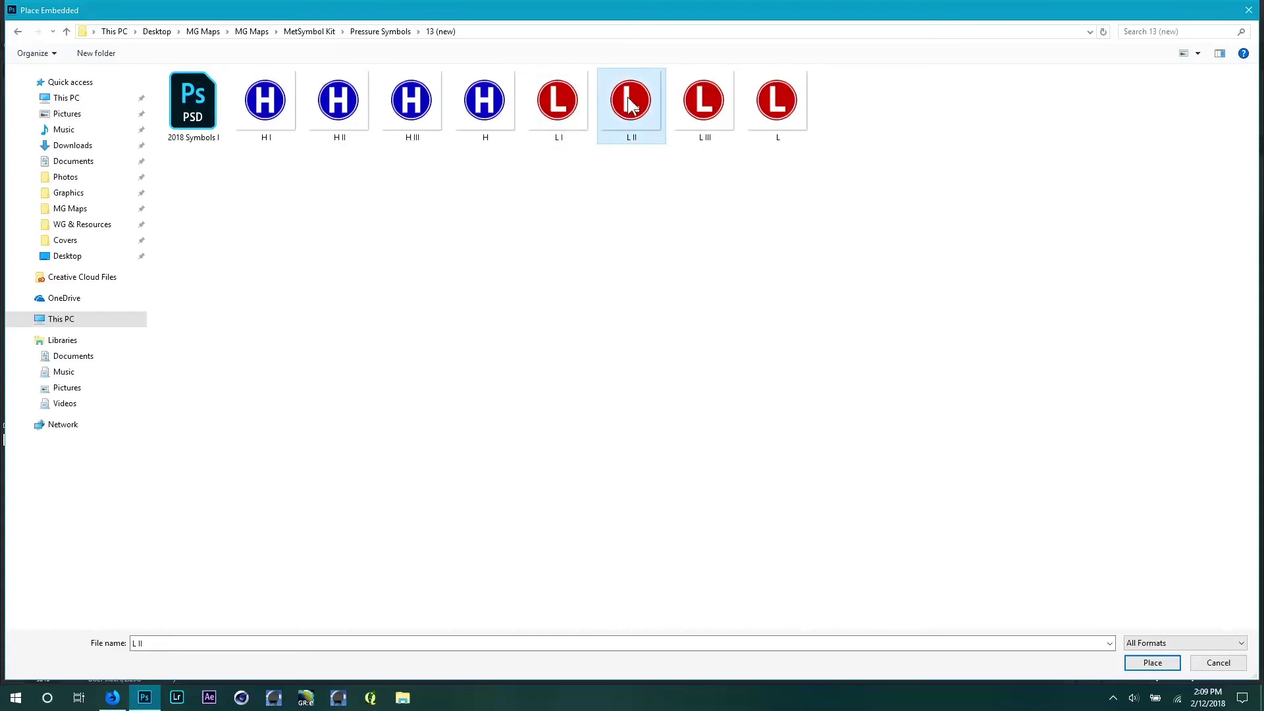
{"action": "double_click", "coordinate": [628, 105]}
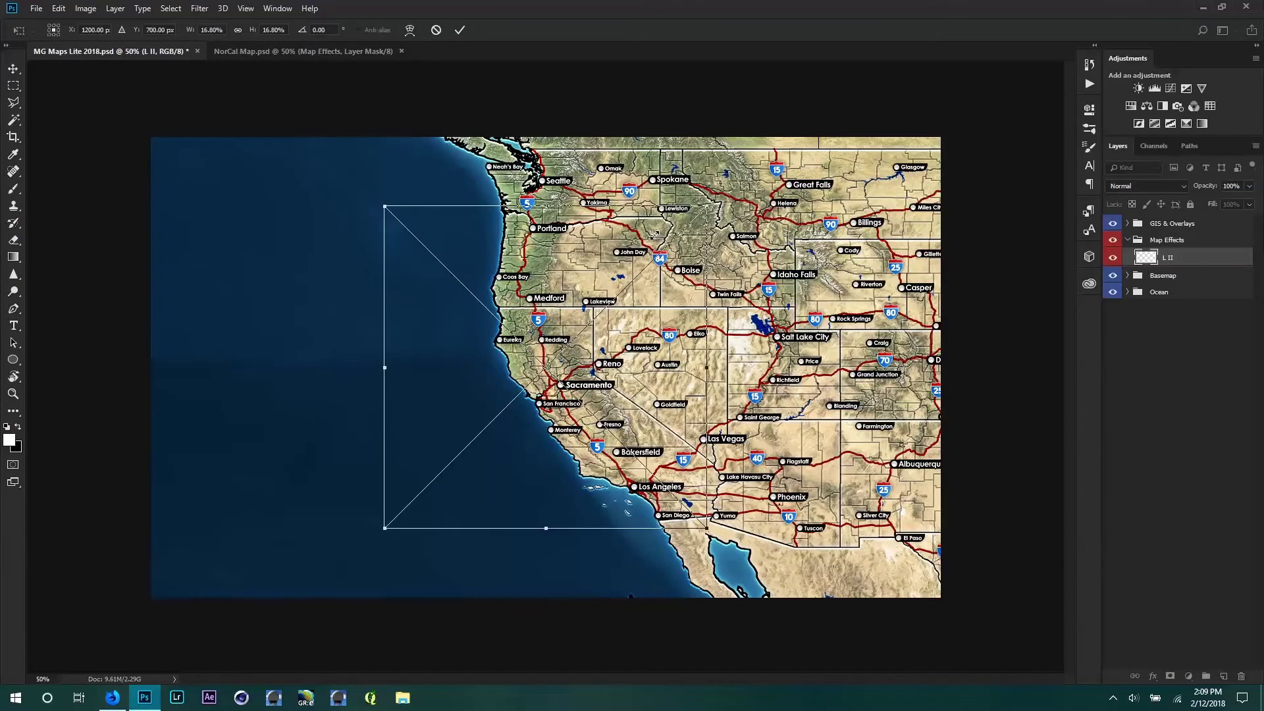
Step: Scale the low-pressure symbol down to about 3.77%, commit the placement, and move it over the Pacific off northern California
{"action": "left_click_drag", "start_coordinate": [604, 319], "coordinate": [602, 321]}
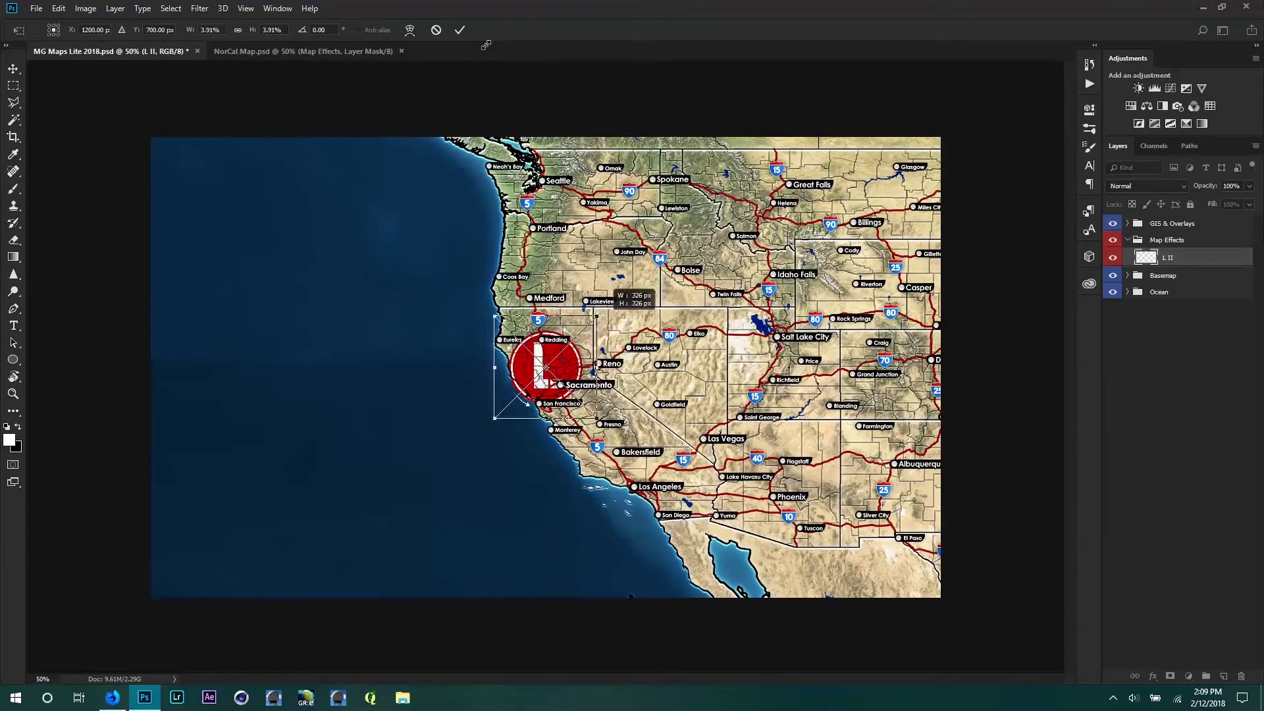
{"action": "left_click", "coordinate": [460, 31]}
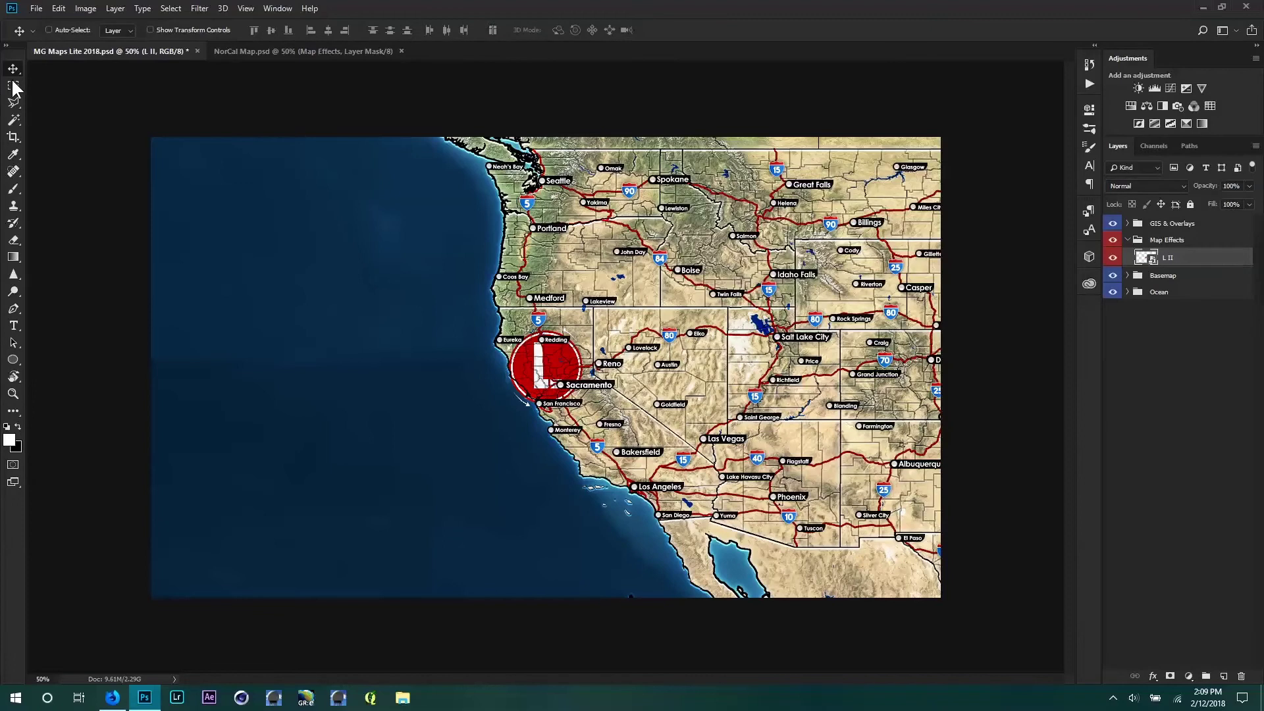
{"action": "left_click_drag", "start_coordinate": [459, 376], "coordinate": [459, 337]}
Step: Enlarge the low-pressure symbol to about 5.14% and shift it slightly southward over the ocean
{"action": "key", "text": "ctrl+t"}
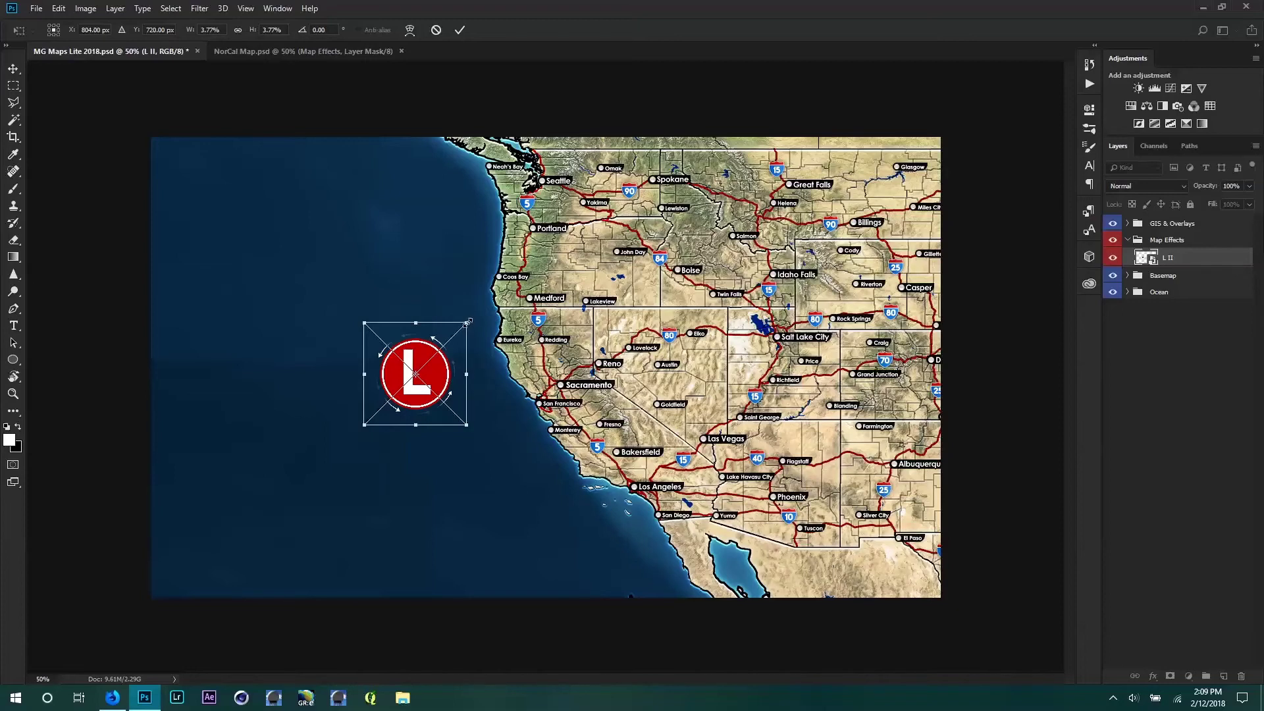
{"action": "left_click_drag", "start_coordinate": [467, 322], "coordinate": [493, 297]}
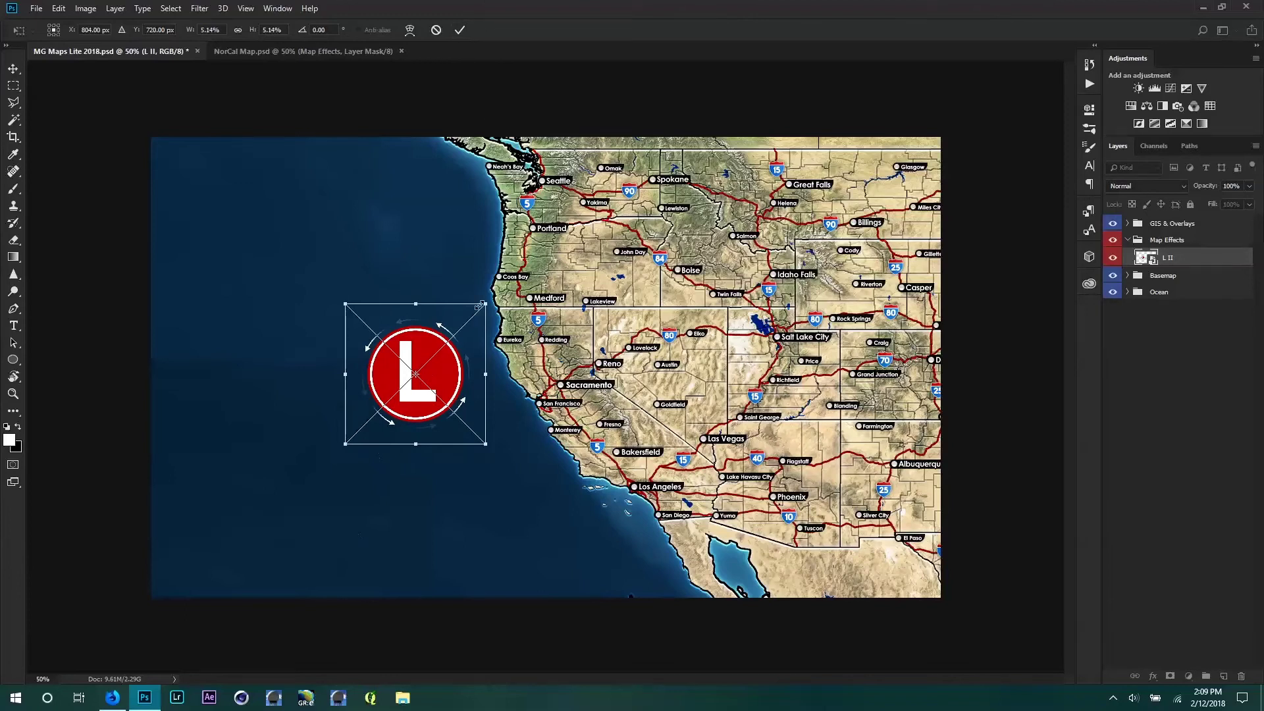
{"action": "left_click", "coordinate": [461, 31]}
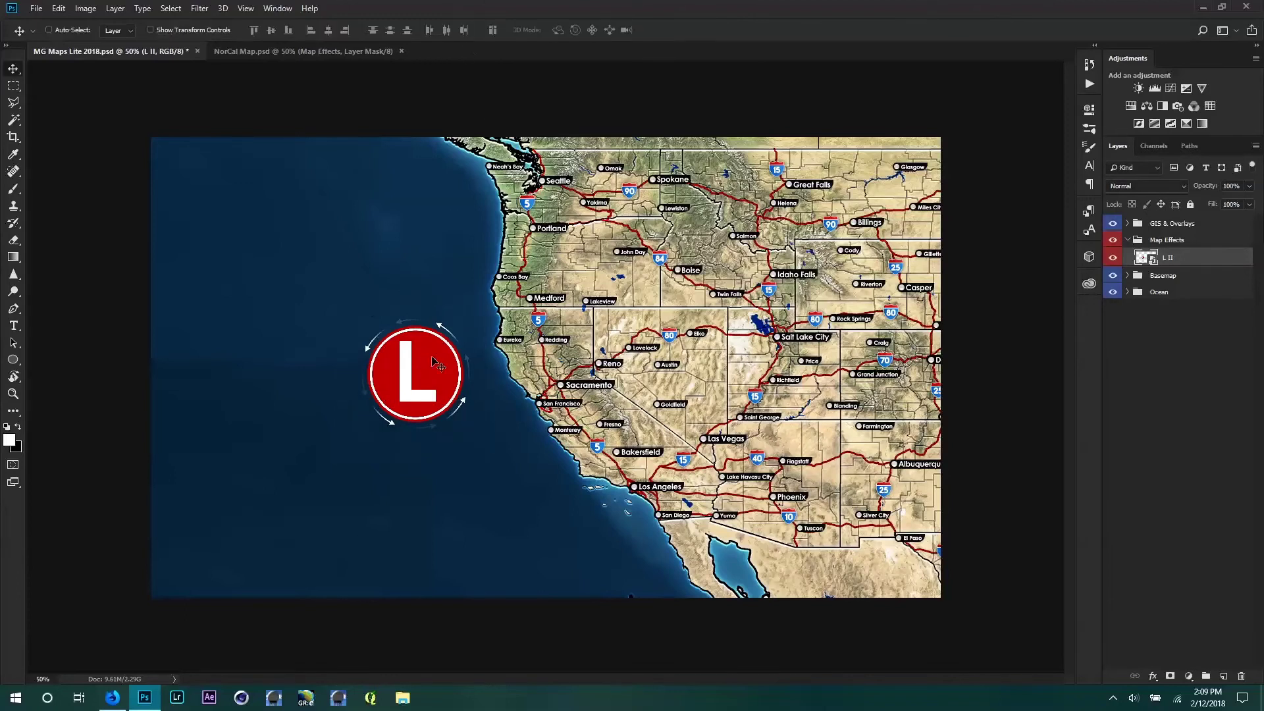
{"action": "left_click_drag", "start_coordinate": [446, 386], "coordinate": [444, 396]}
Step: Start another embedded placement and browse to the Cold folder within the MetSymbol Kit's Fronts folder
{"action": "left_click", "coordinate": [36, 8]}
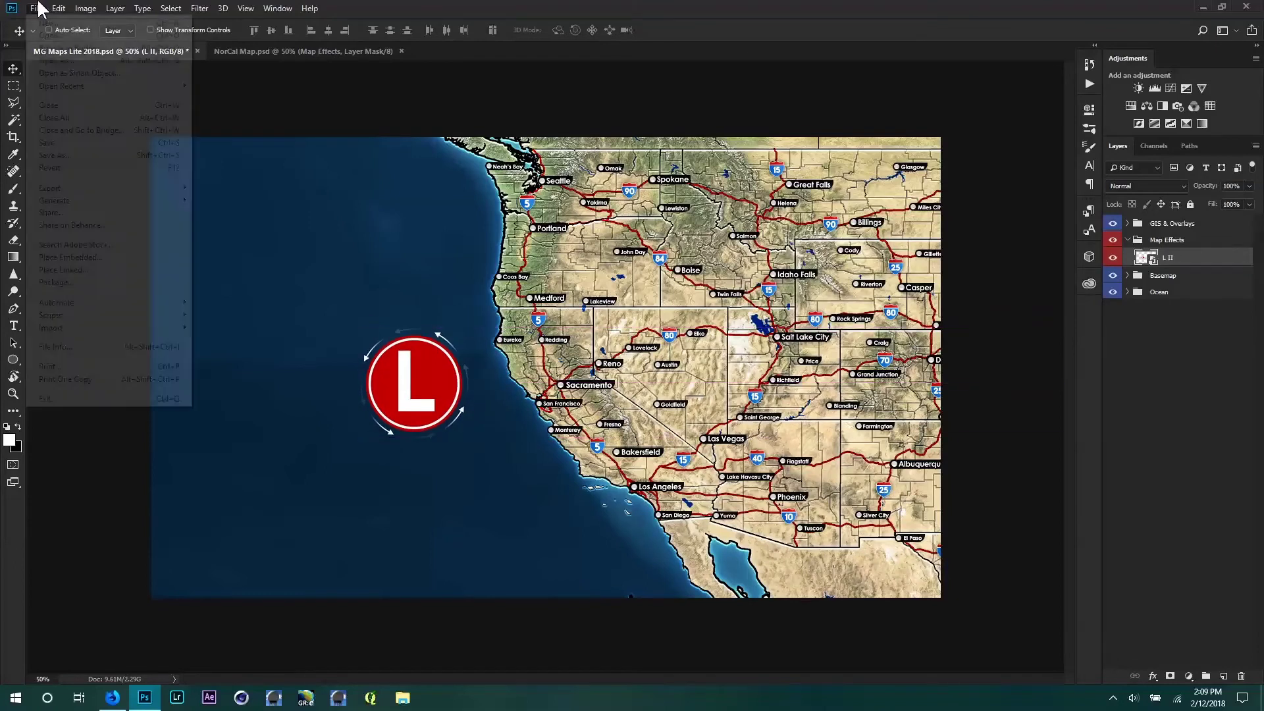
{"action": "left_click", "coordinate": [79, 256]}
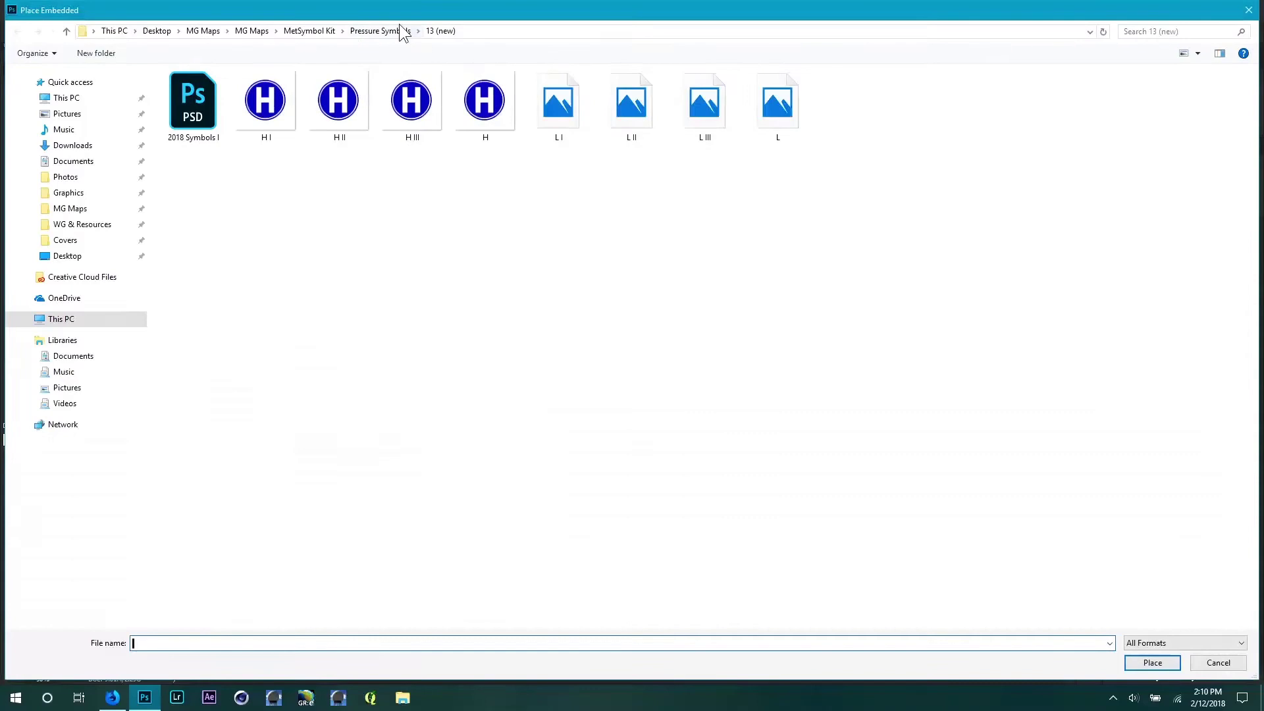
{"action": "left_click", "coordinate": [375, 32]}
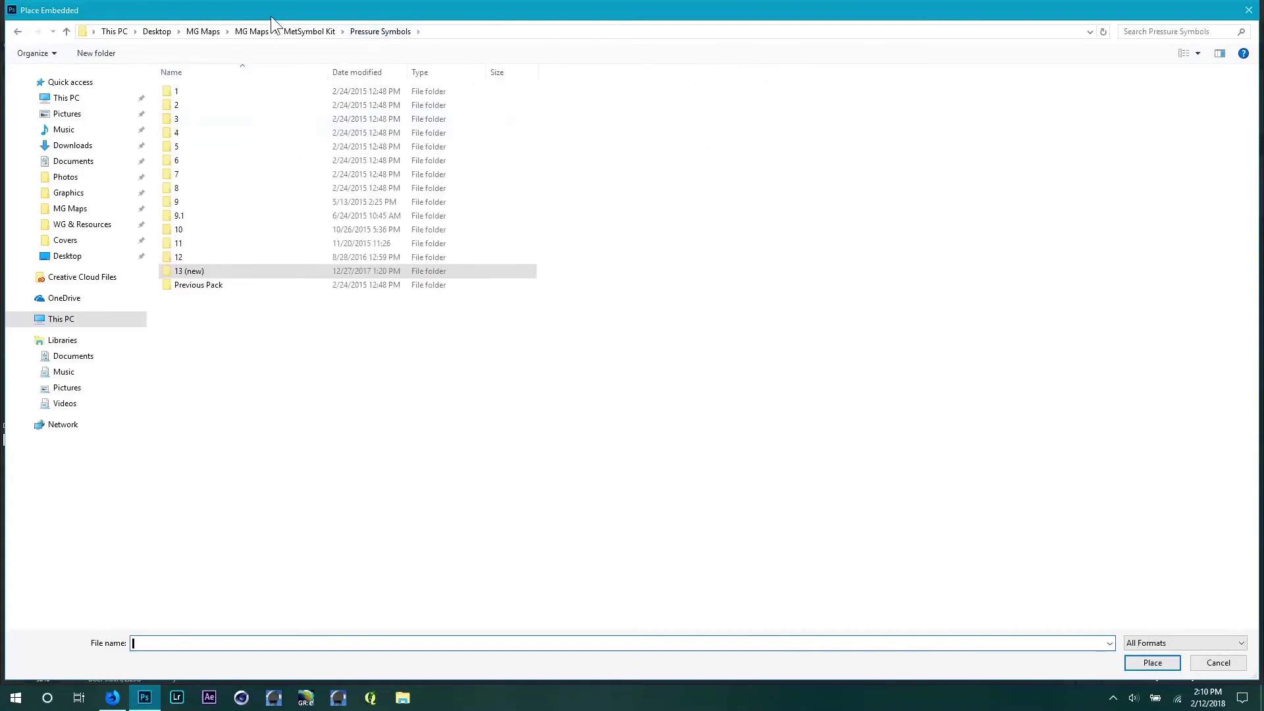
{"action": "left_click", "coordinate": [308, 32]}
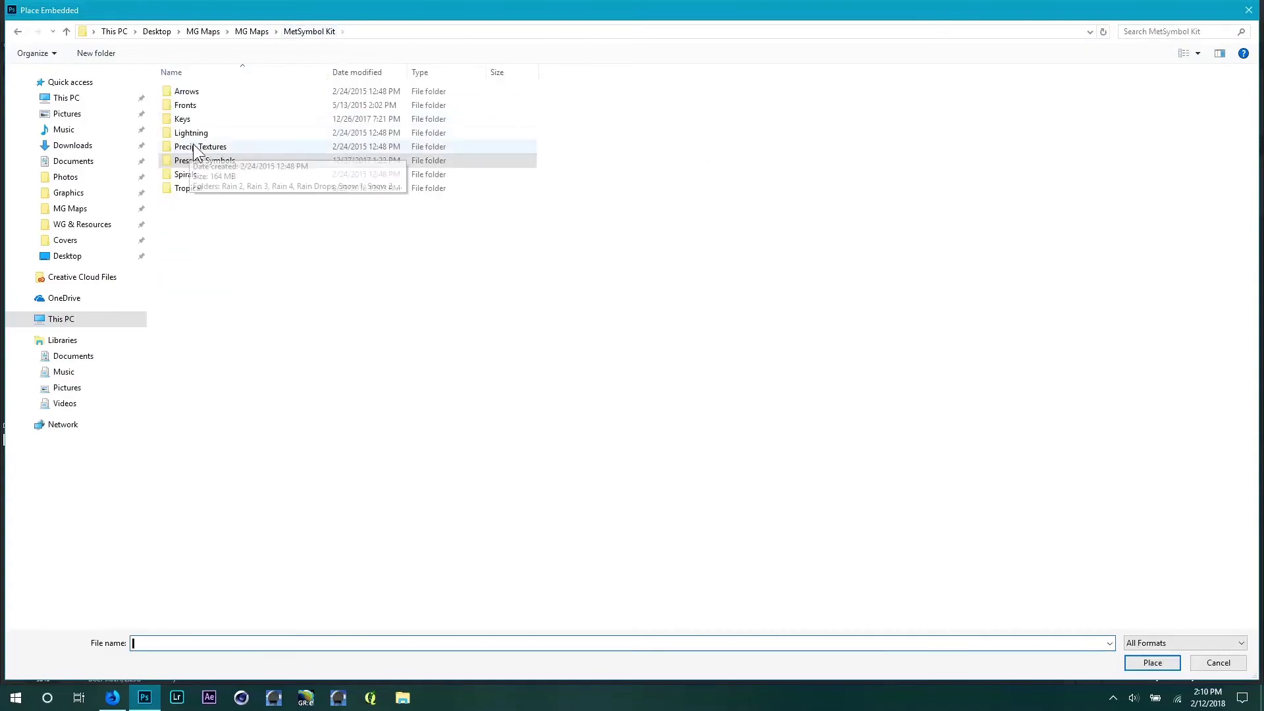
{"action": "double_click", "coordinate": [224, 105]}
{"action": "double_click", "coordinate": [216, 89]}
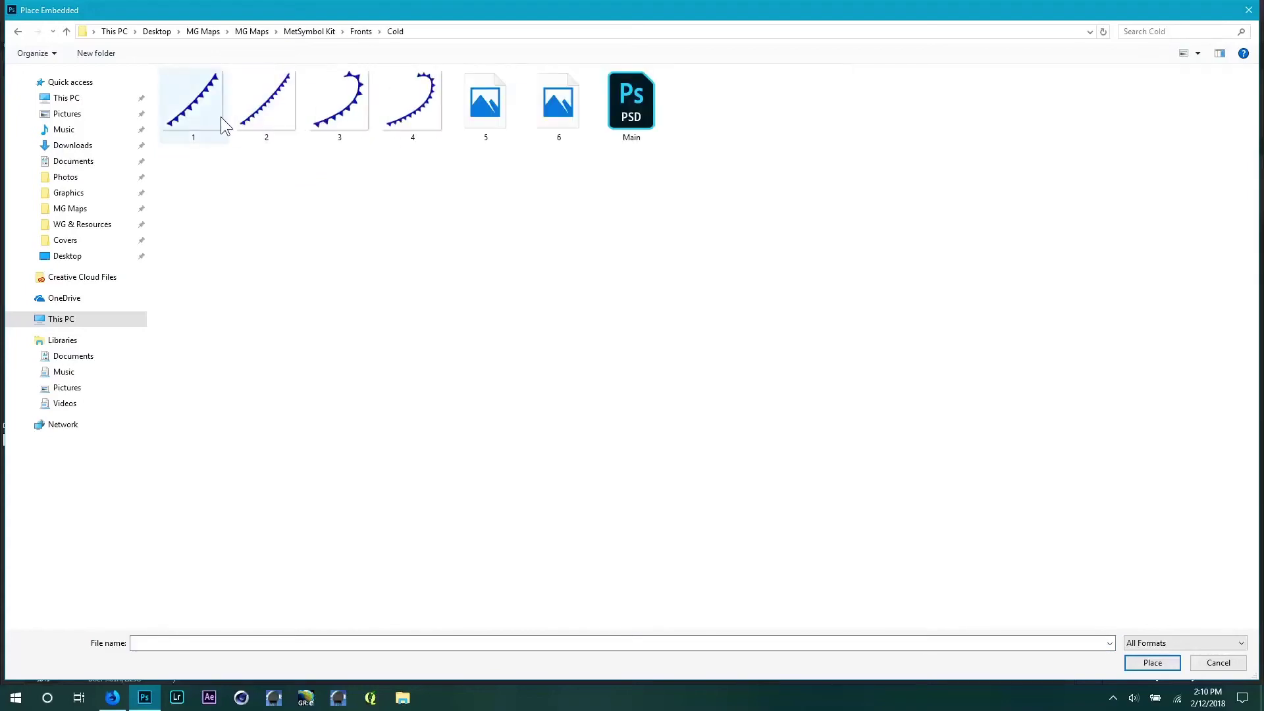
Step: Place cold front symbol 4 along the California coast, scale it to about 30.07%, and commit the placement
{"action": "left_click", "coordinate": [421, 113]}
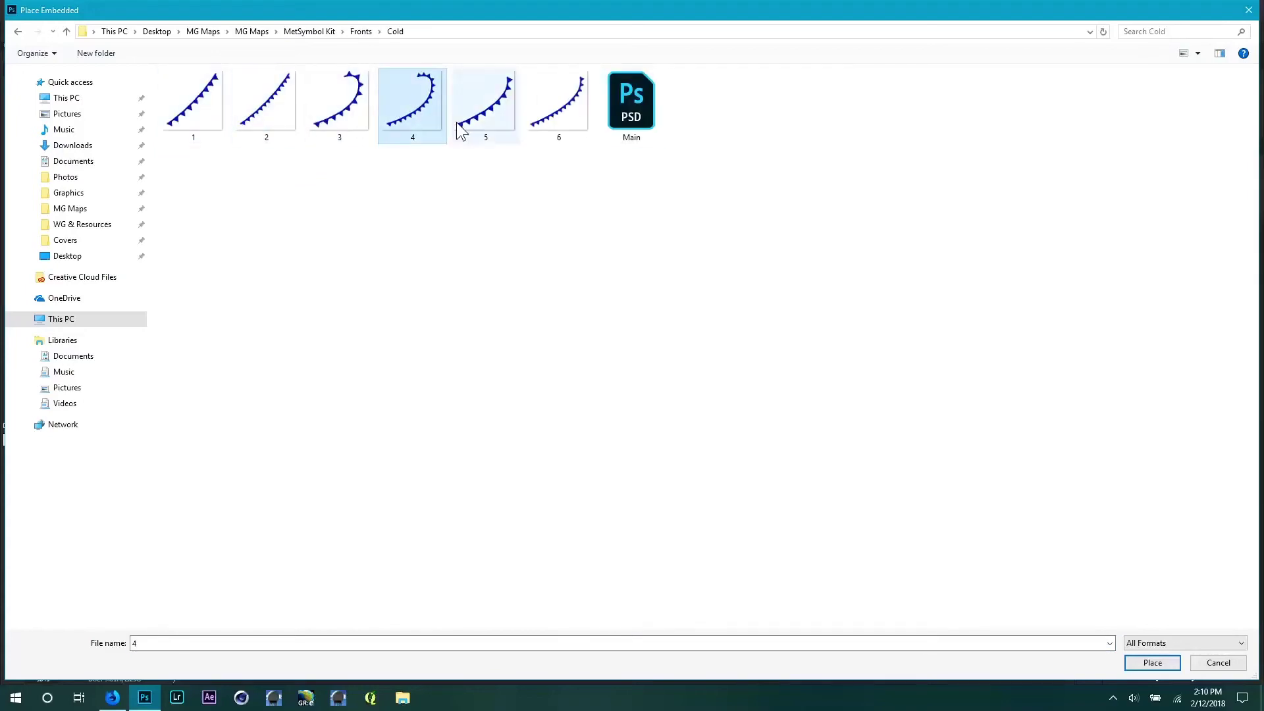
{"action": "double_click", "coordinate": [424, 119]}
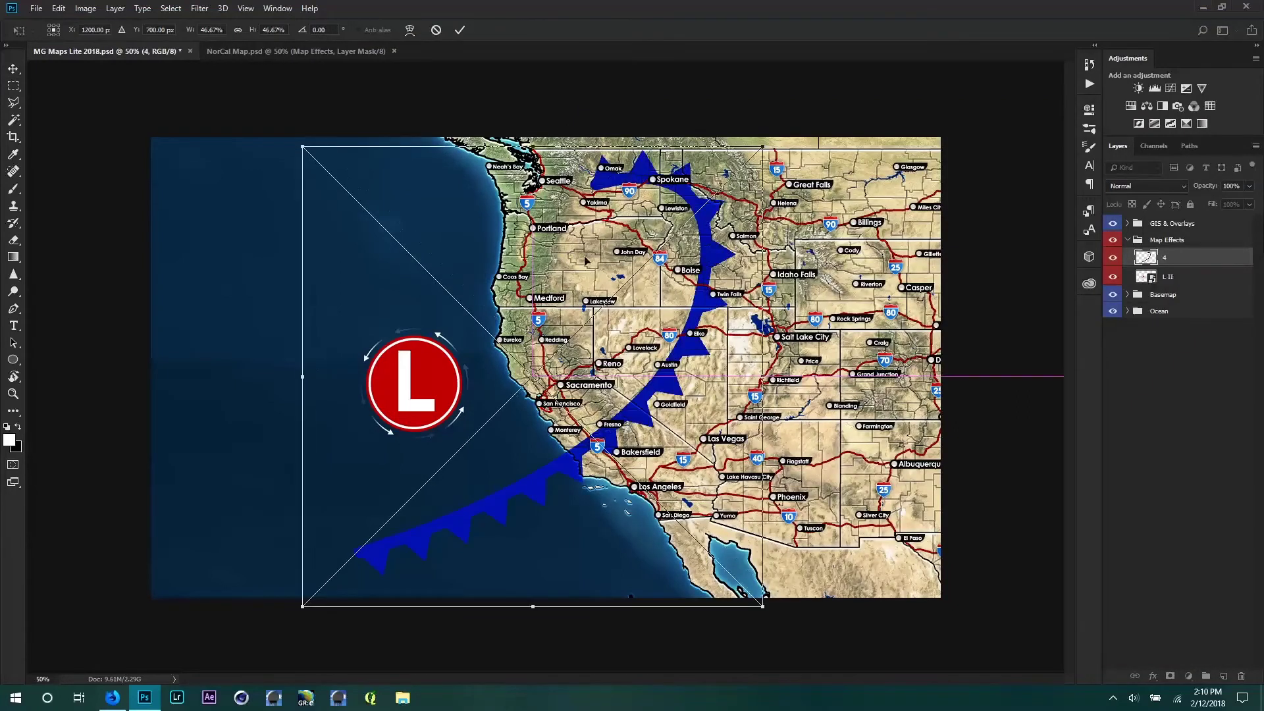
{"action": "left_click_drag", "start_coordinate": [614, 413], "coordinate": [525, 505]}
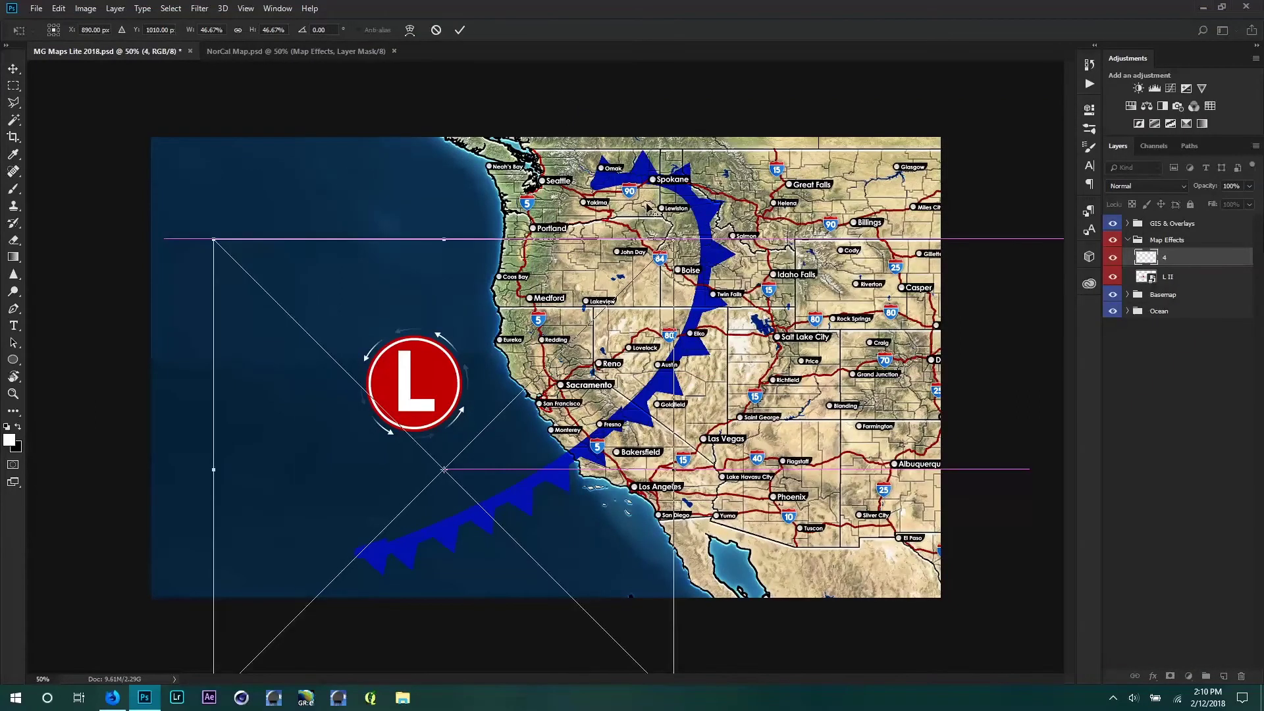
{"action": "left_click_drag", "start_coordinate": [770, 228], "coordinate": [596, 280]}
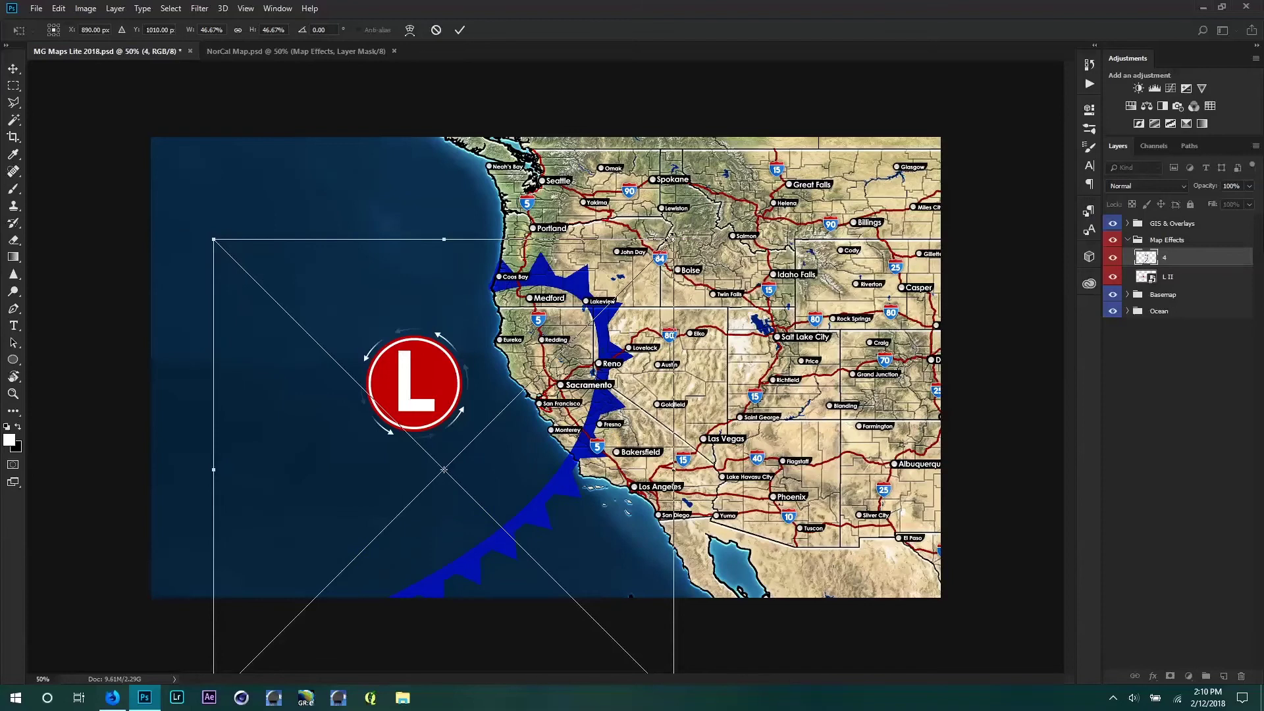
{"action": "left_click_drag", "start_coordinate": [672, 239], "coordinate": [670, 242]}
{"action": "left_click_drag", "start_coordinate": [578, 307], "coordinate": [578, 309]}
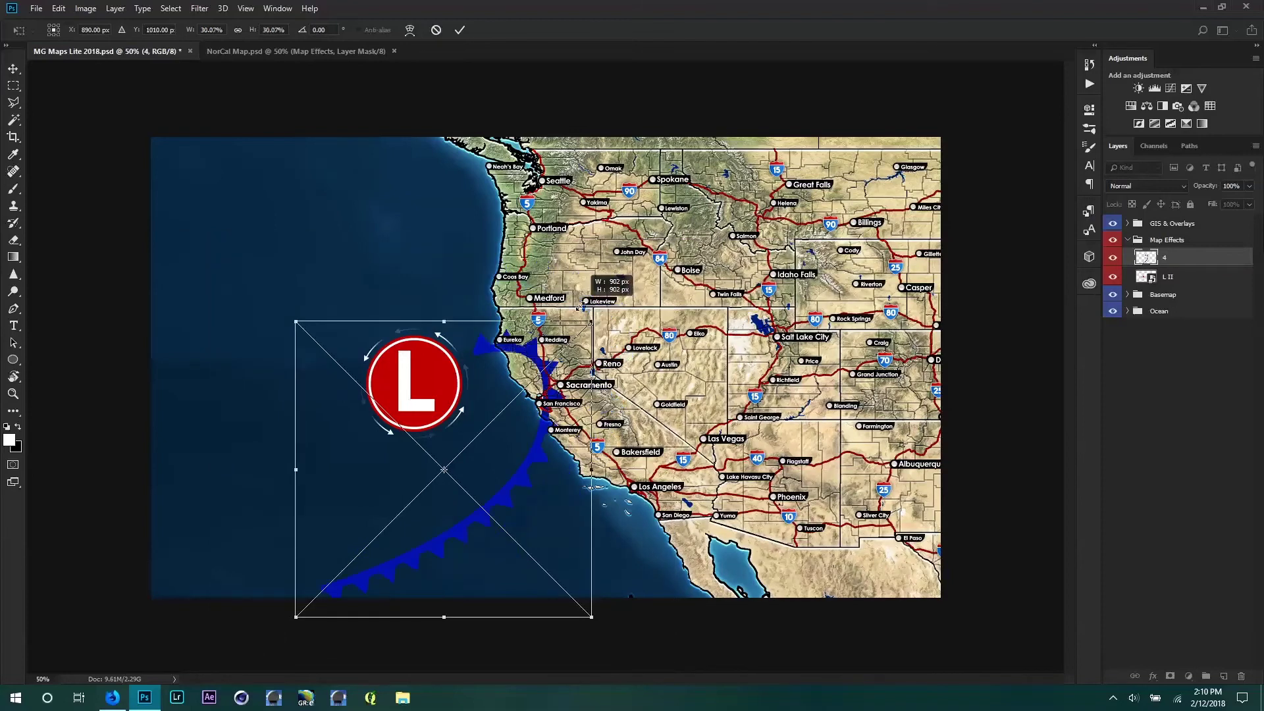
{"action": "left_click", "coordinate": [461, 30]}
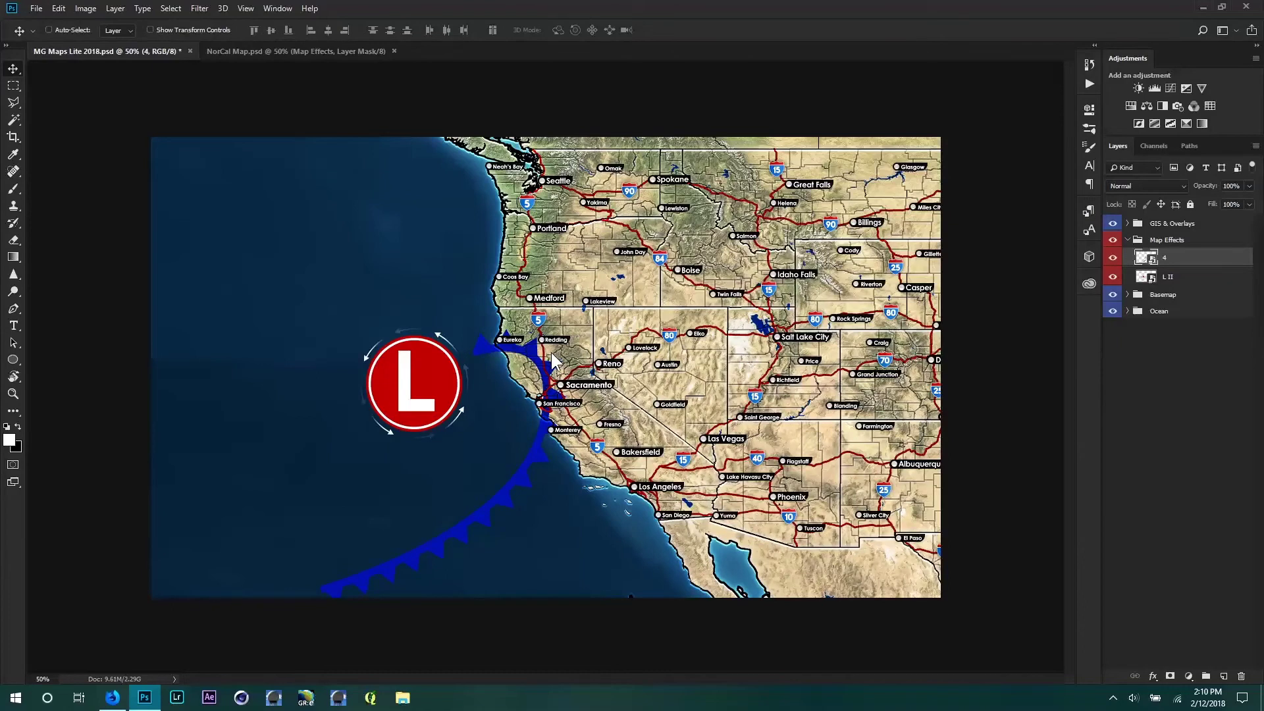
Step: Shift the cold front west against the low-pressure symbol and stack its layer beneath L II
{"action": "left_click_drag", "start_coordinate": [548, 365], "coordinate": [505, 369]}
{"action": "left_click_drag", "start_coordinate": [1182, 262], "coordinate": [1178, 282]}
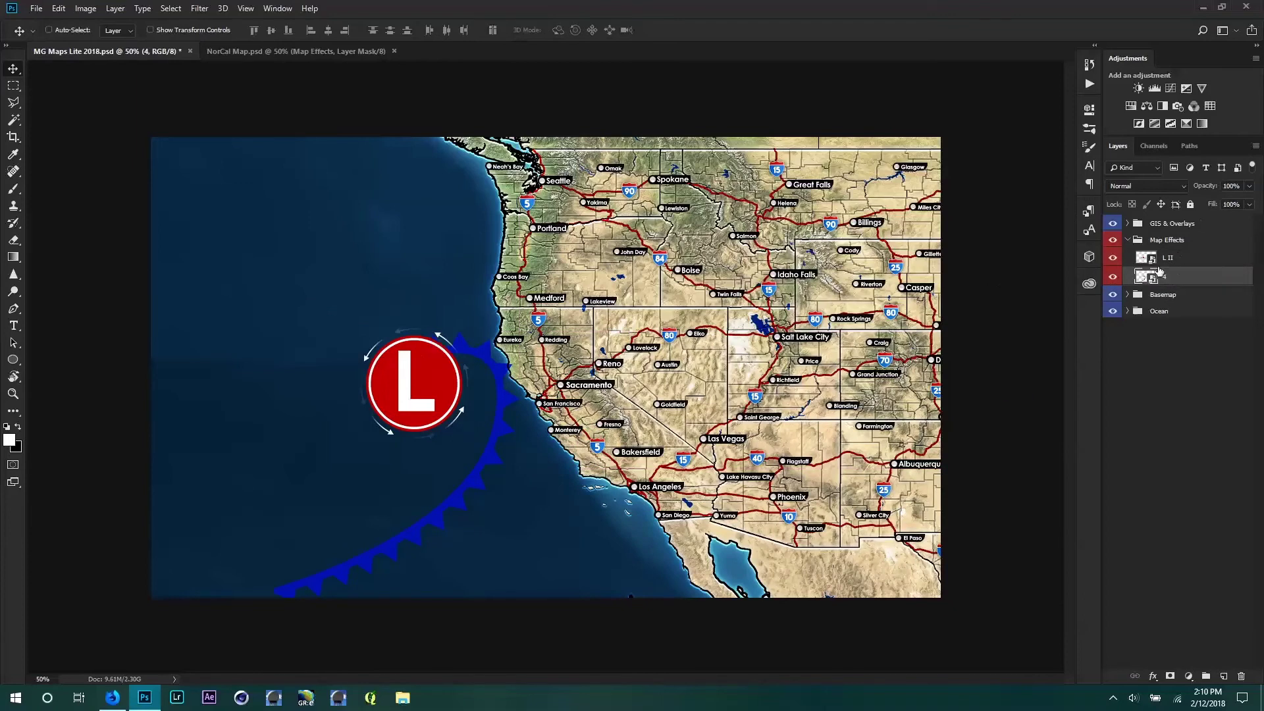
Step: Select the low and the cold front together and move them north to the ocean off the Oregon–California border
{"action": "left_click", "coordinate": [456, 379], "text": "ctrl+shift"}
{"action": "left_click_drag", "start_coordinate": [431, 374], "coordinate": [450, 304]}
{"action": "left_click_drag", "start_coordinate": [451, 305], "coordinate": [452, 306]}
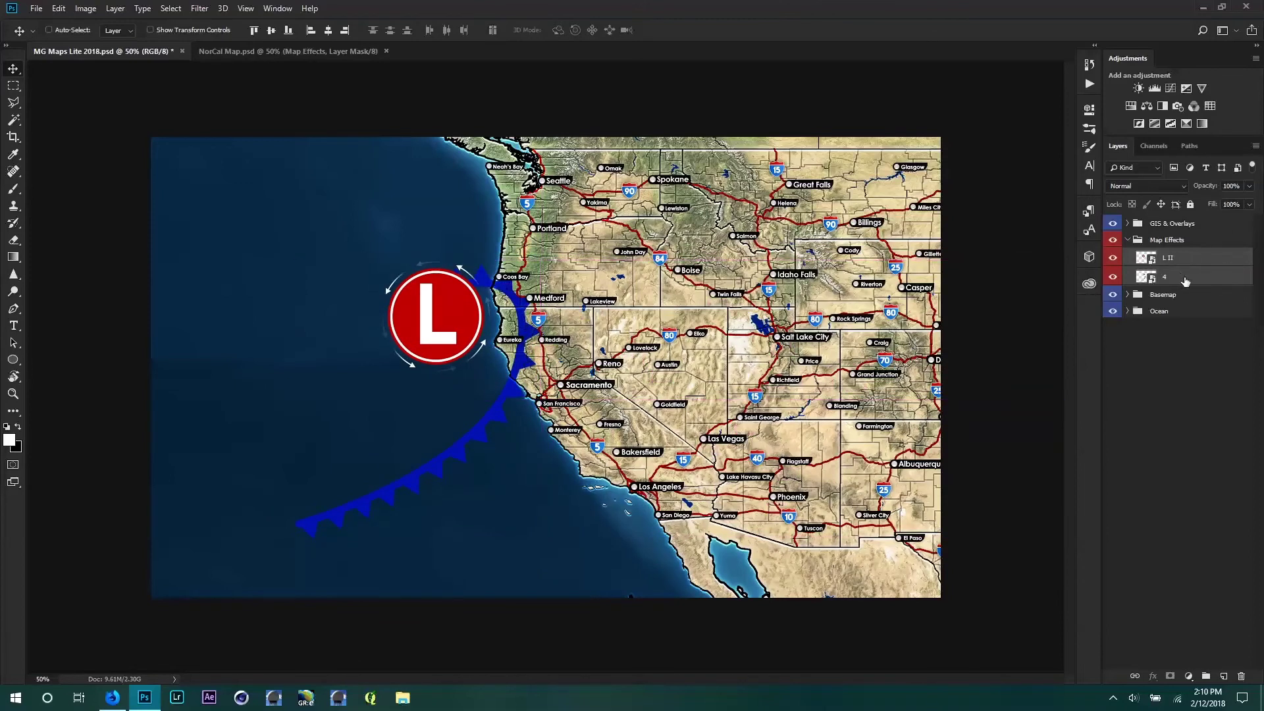
Step: Add a new empty layer beneath the cold front layer in the Map Effects group
{"action": "left_click", "coordinate": [1186, 282]}
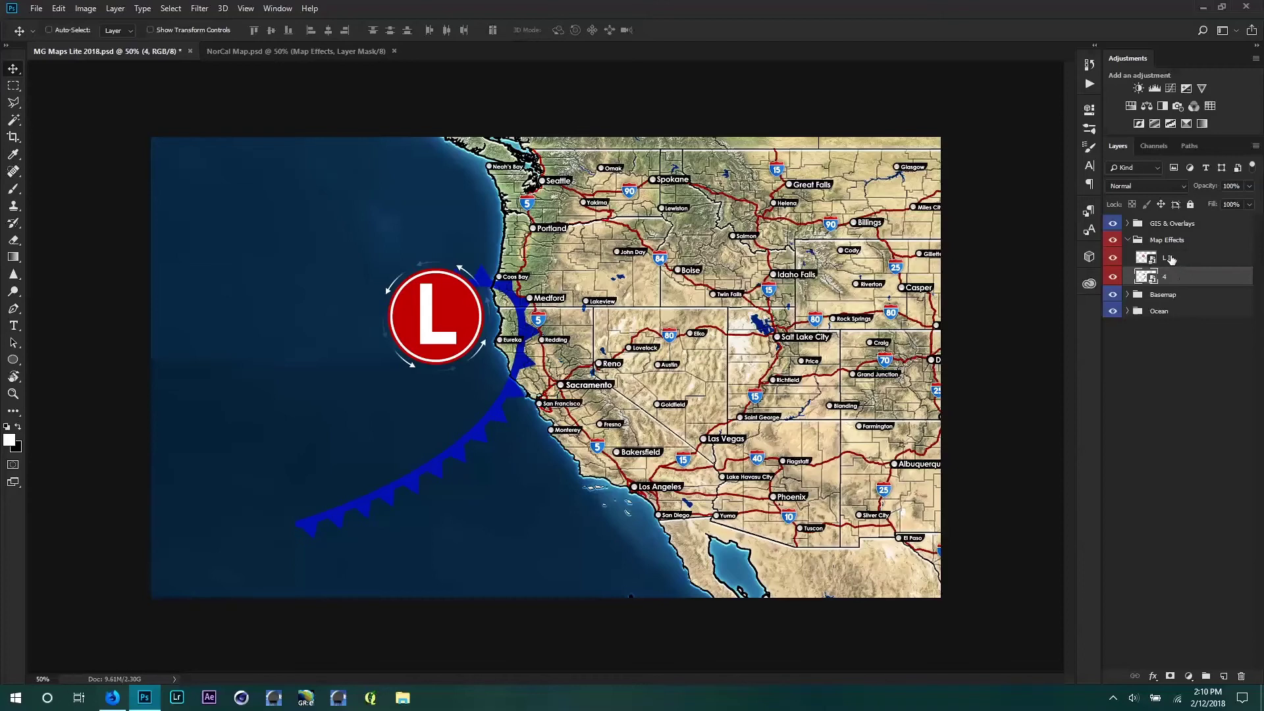
{"action": "left_click", "coordinate": [1171, 259], "text": "shift"}
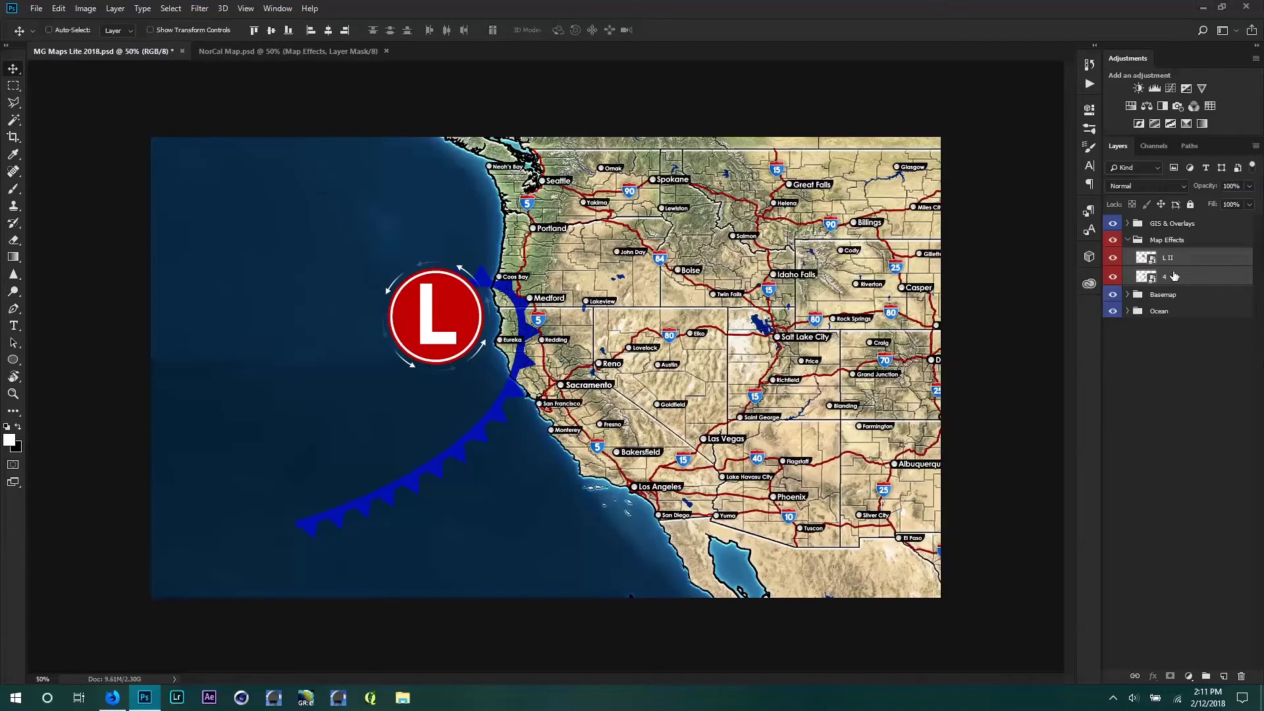
{"action": "left_click", "coordinate": [1224, 676]}
{"action": "left_click_drag", "start_coordinate": [1176, 284], "coordinate": [1172, 306]}
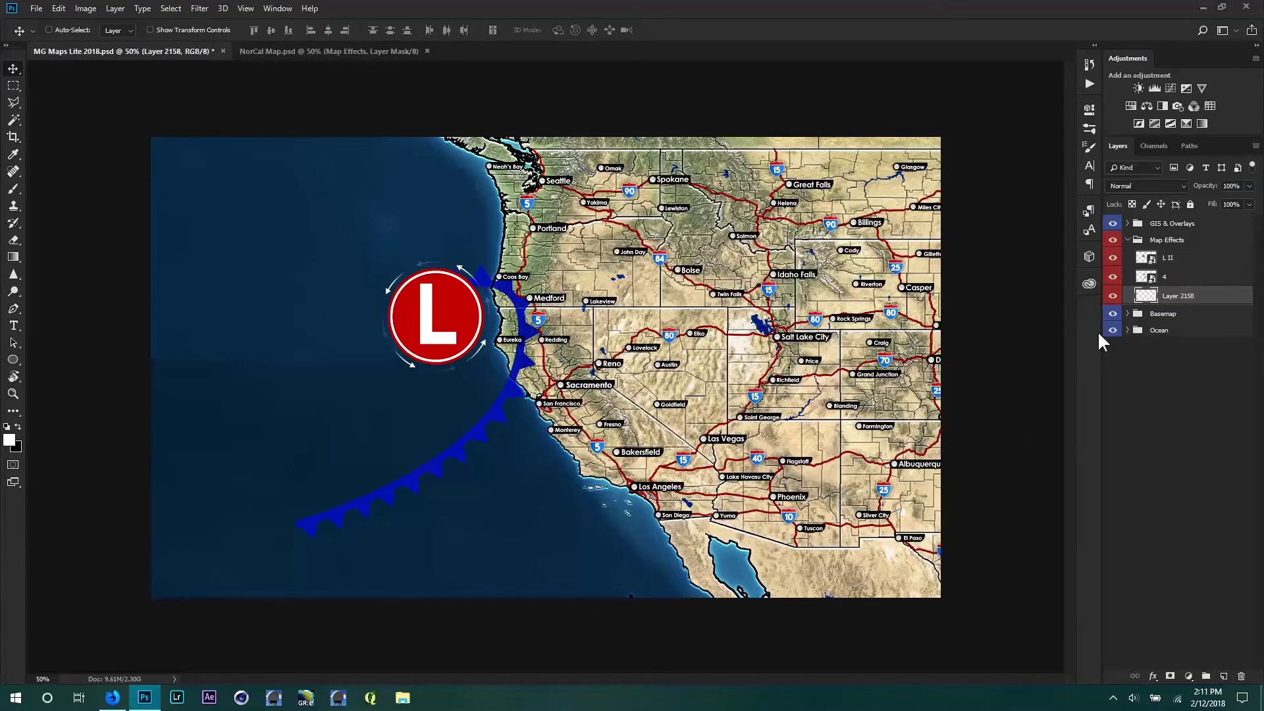
Step: Create a group masked to the Blue Marble layer's land outline and put the new empty layer inside it
{"action": "left_click", "coordinate": [1128, 313]}
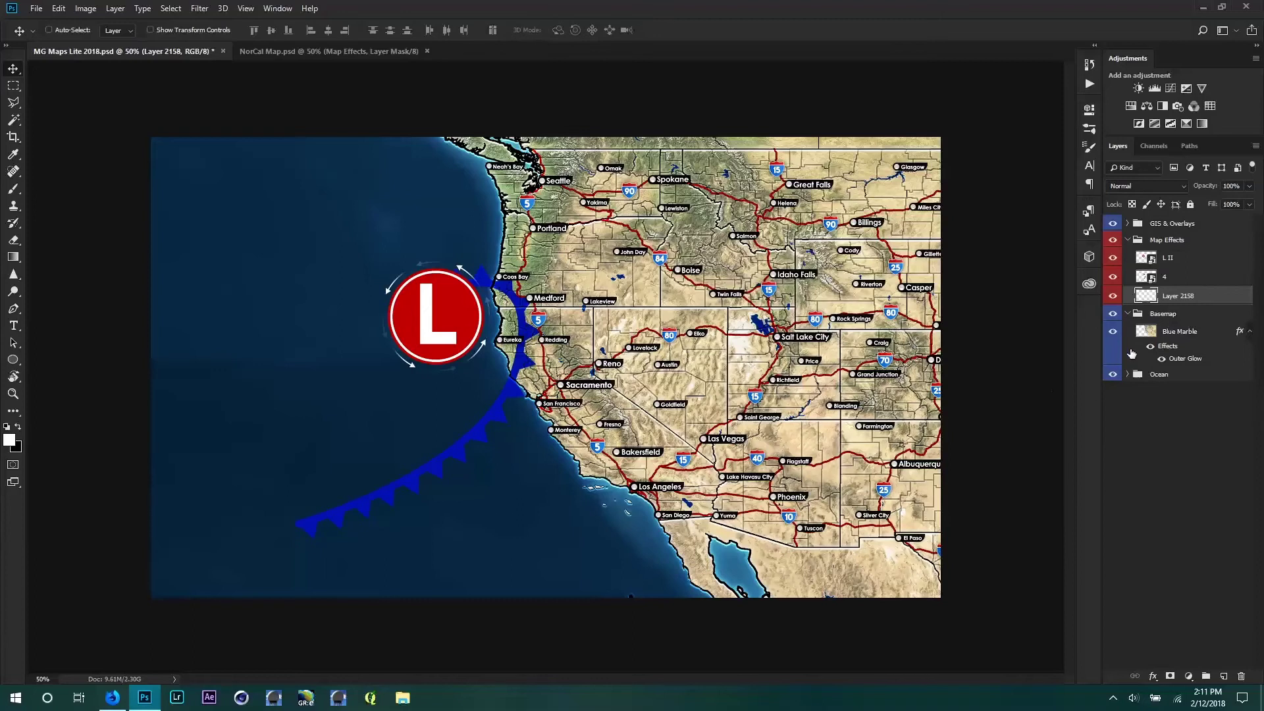
{"action": "key", "text": "ctrl"}
{"action": "left_click_drag", "start_coordinate": [1185, 334], "coordinate": [1142, 333]}
{"action": "left_click", "coordinate": [1145, 334], "text": "ctrl"}
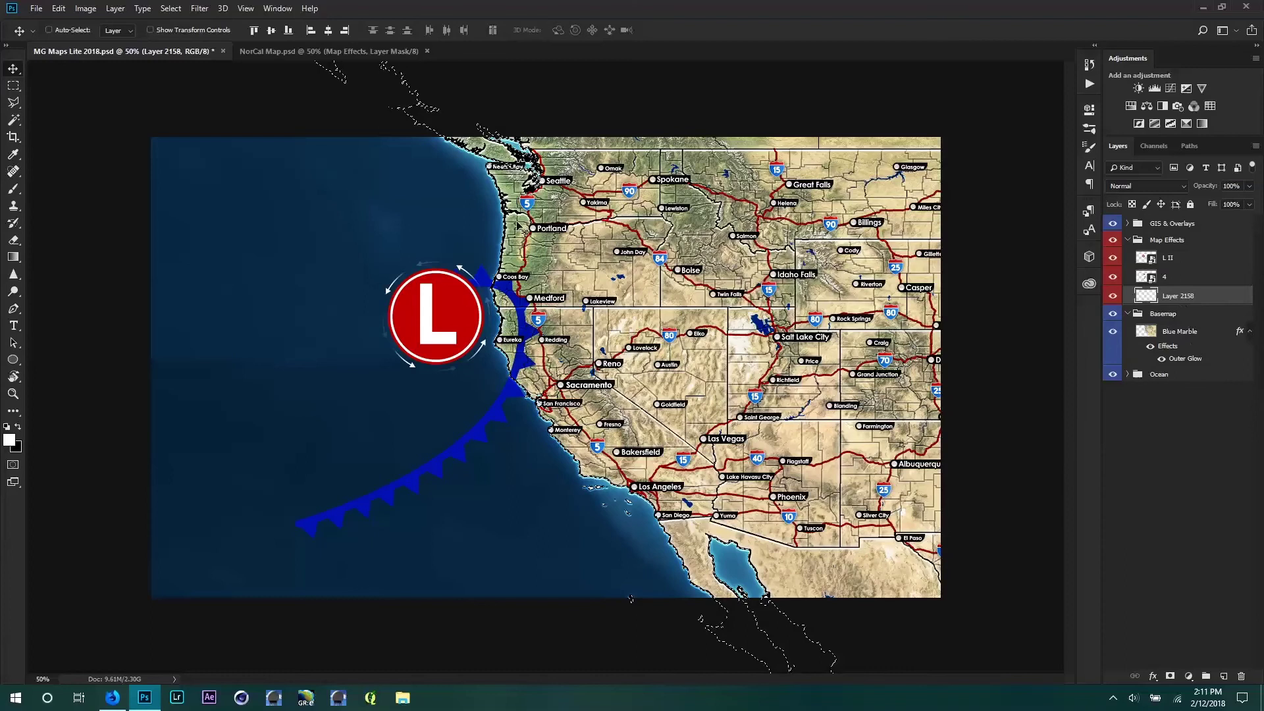
{"action": "left_click", "coordinate": [1208, 676]}
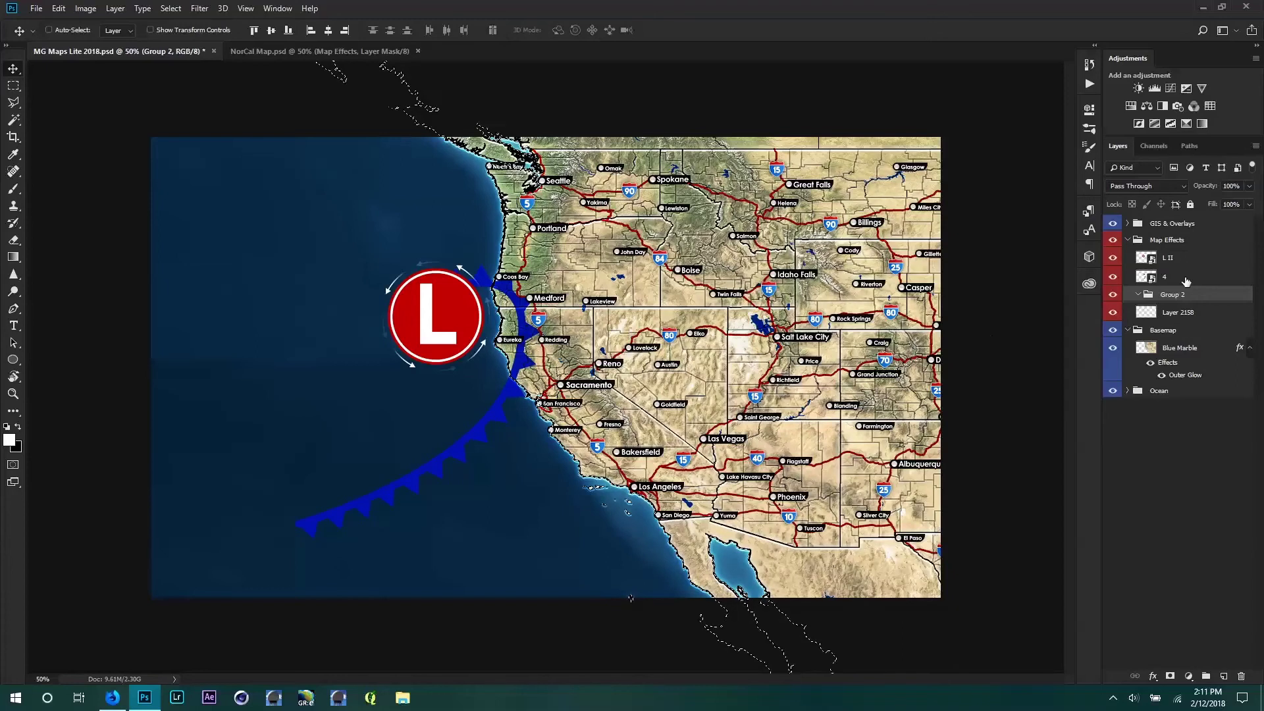
{"action": "left_click", "coordinate": [1171, 677]}
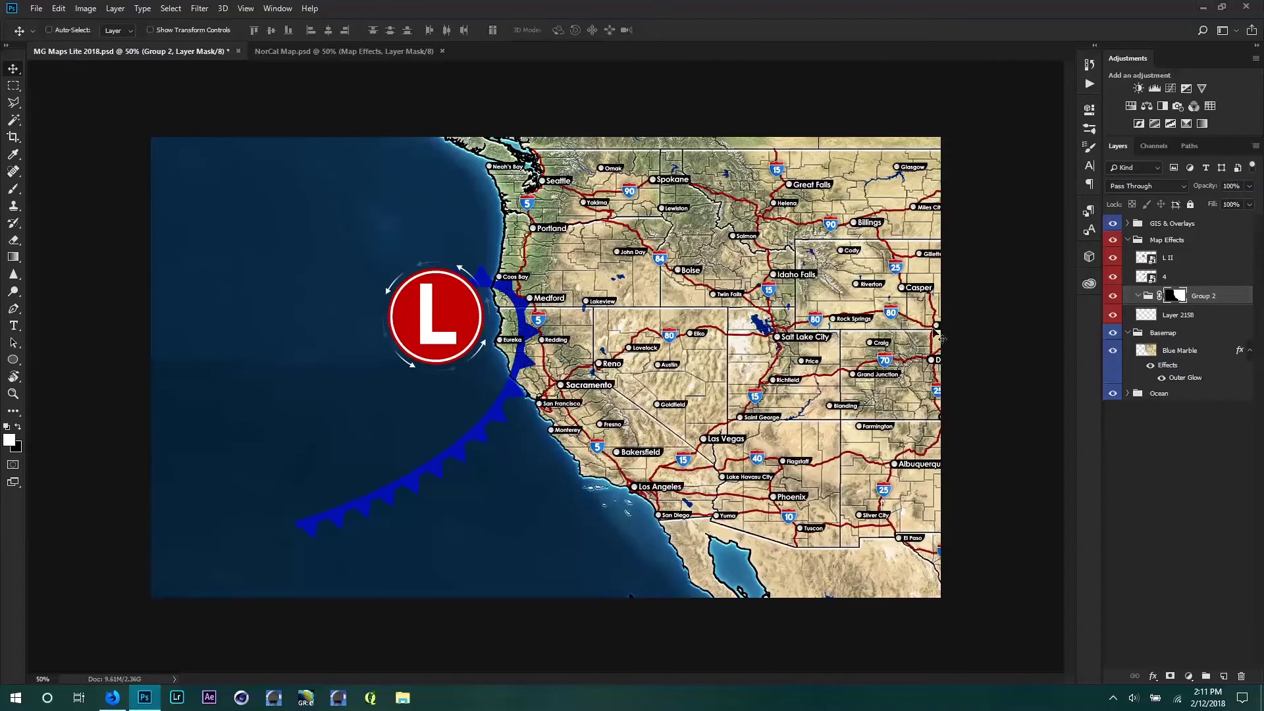
{"action": "left_click", "coordinate": [1169, 317]}
{"action": "left_click_drag", "start_coordinate": [1195, 316], "coordinate": [1171, 299]}
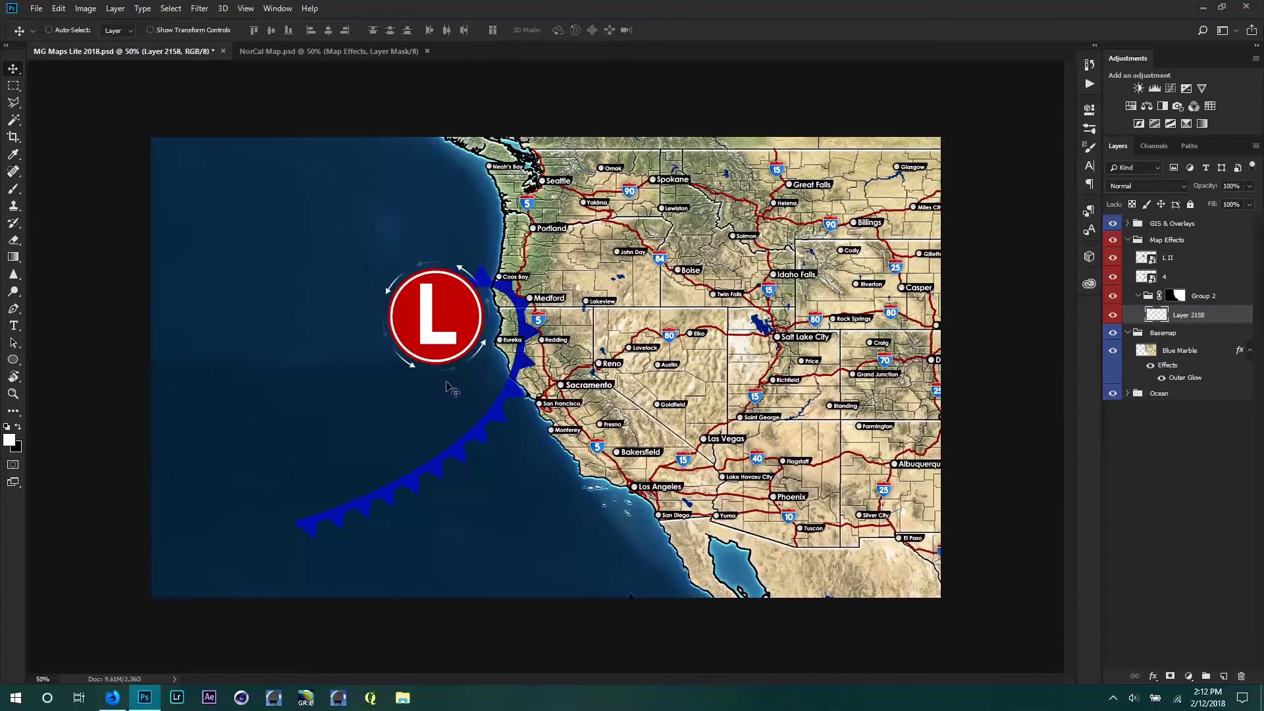
Step: Draw a curved Pen path enclosing the coast from northern Oregon through inland California to the ocean off Southern California
{"action": "left_click", "coordinate": [13, 308]}
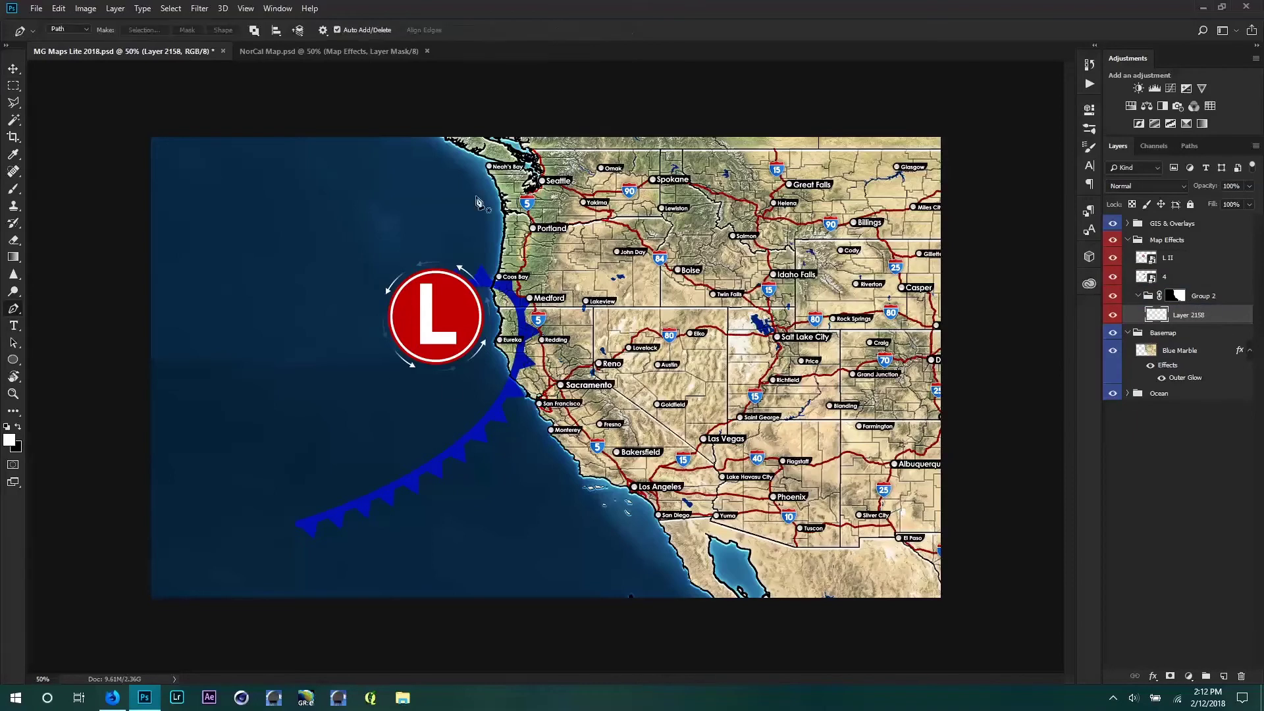
{"action": "left_click", "coordinate": [457, 240]}
{"action": "left_click_drag", "start_coordinate": [592, 284], "coordinate": [624, 346]}
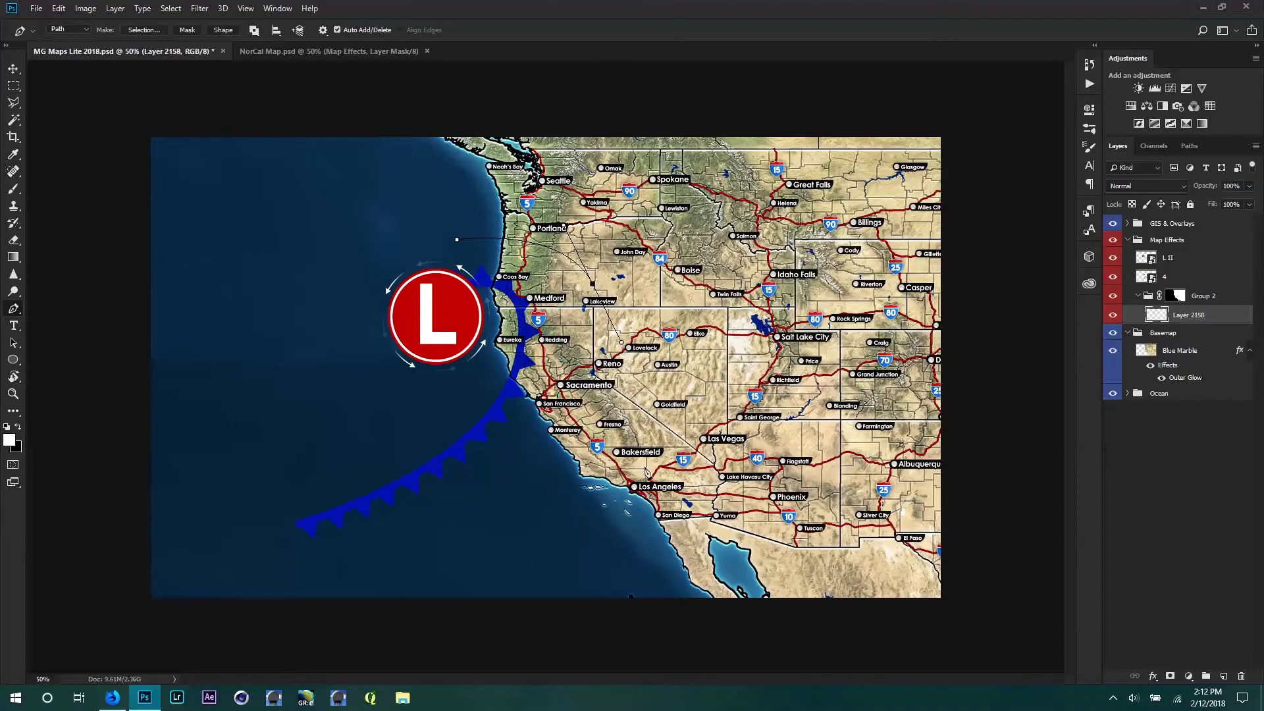
{"action": "left_click_drag", "start_coordinate": [591, 500], "coordinate": [600, 557]}
{"action": "left_click", "coordinate": [462, 521]}
{"action": "left_click", "coordinate": [422, 243]}
Step: Fill the path with bright green 13c600 at 100% opacity and delete the path
{"action": "right_click", "coordinate": [530, 331]}
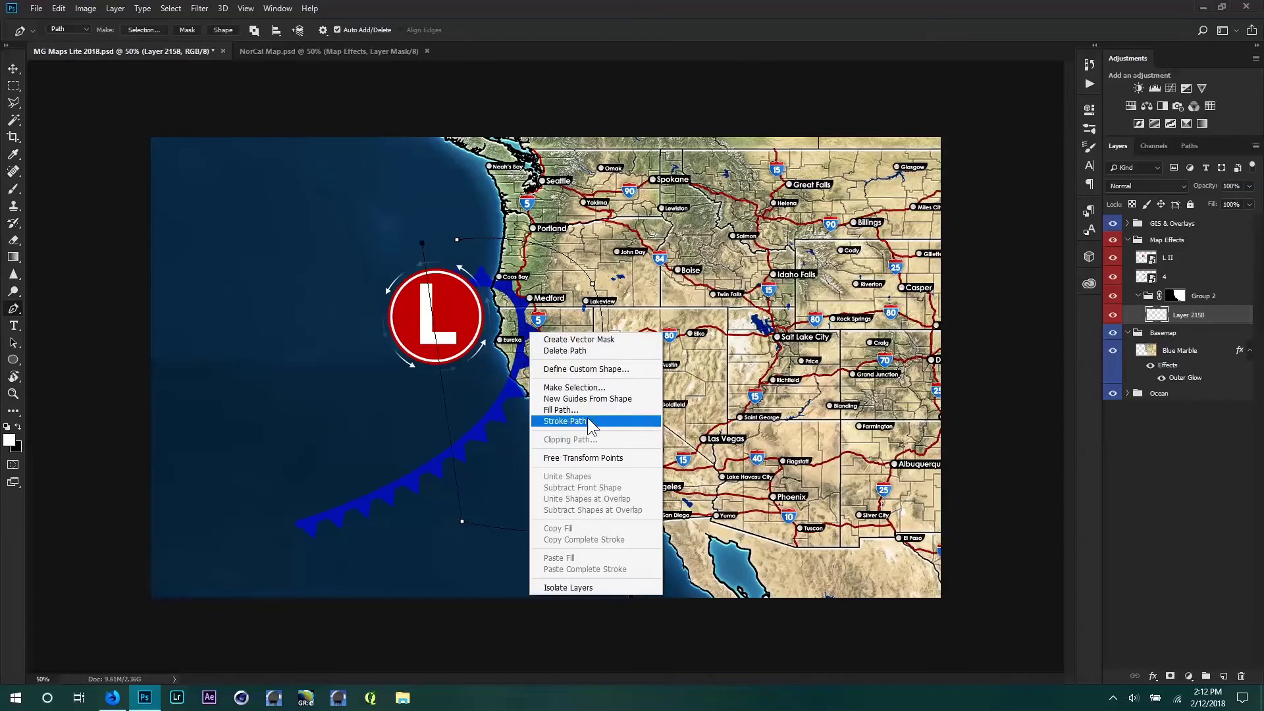
{"action": "left_click", "coordinate": [559, 410]}
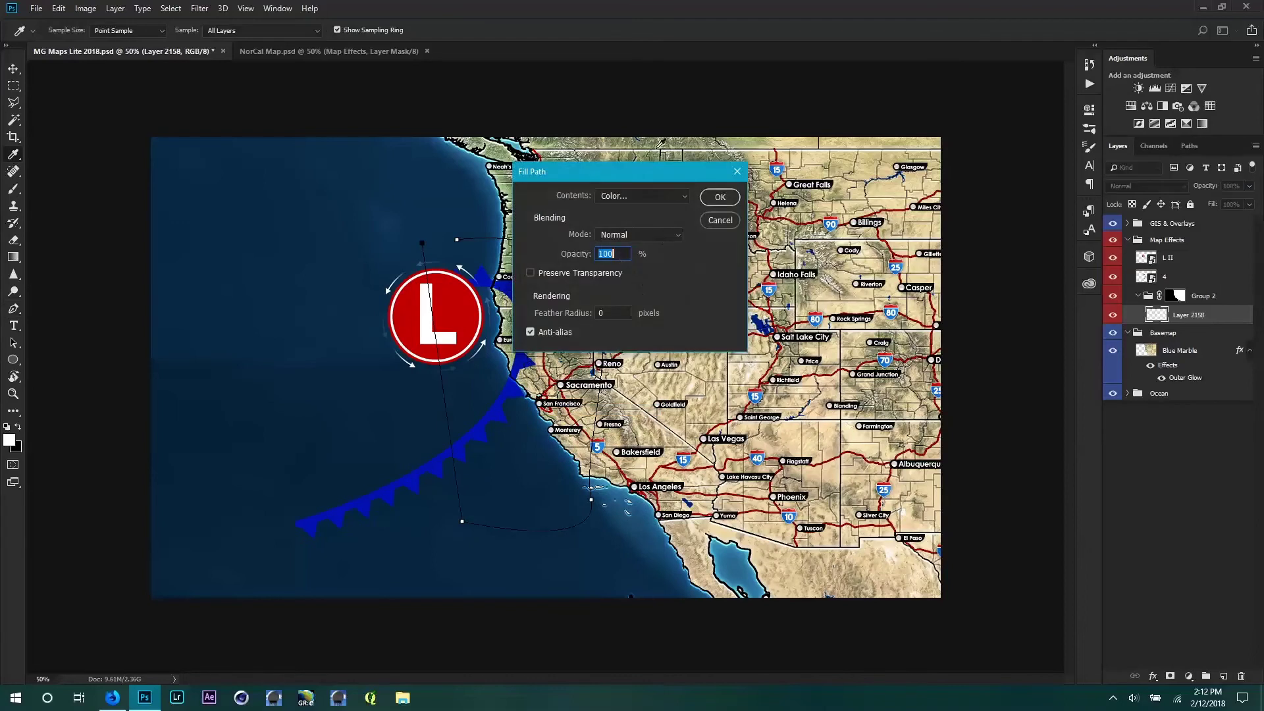
{"action": "left_click", "coordinate": [654, 192]}
{"action": "left_click", "coordinate": [654, 192]}
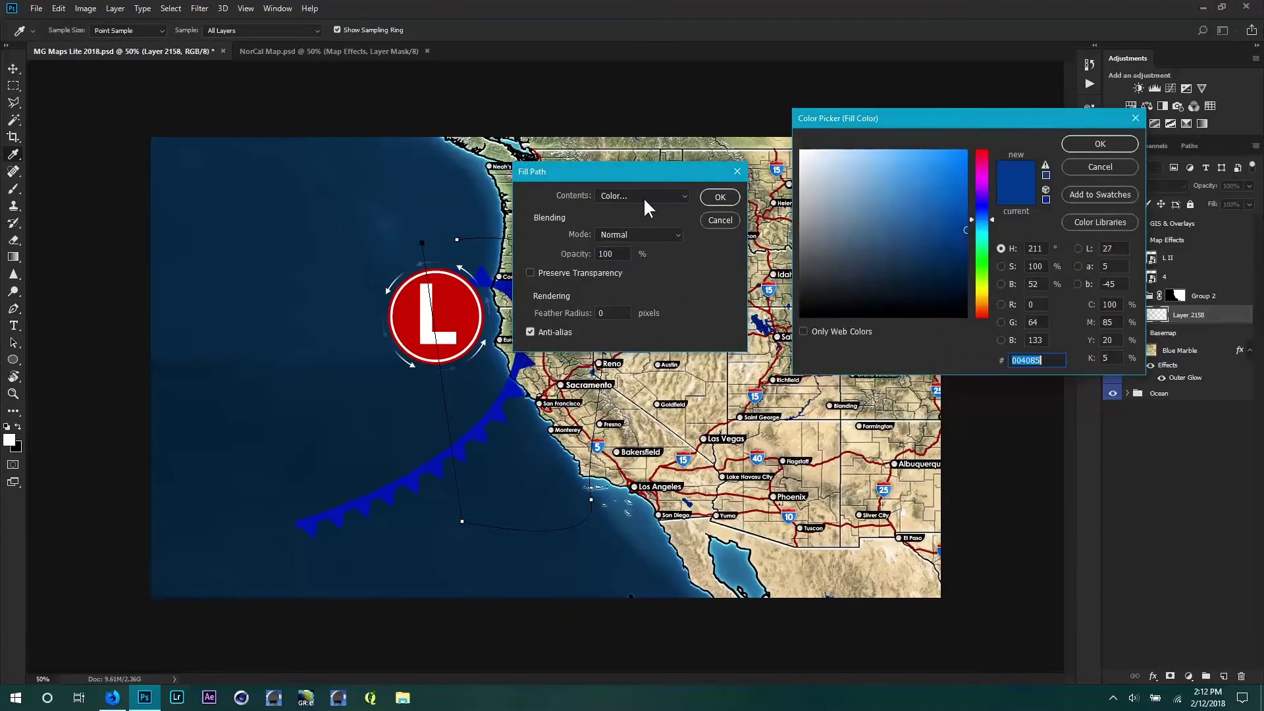
{"action": "left_click", "coordinate": [982, 264]}
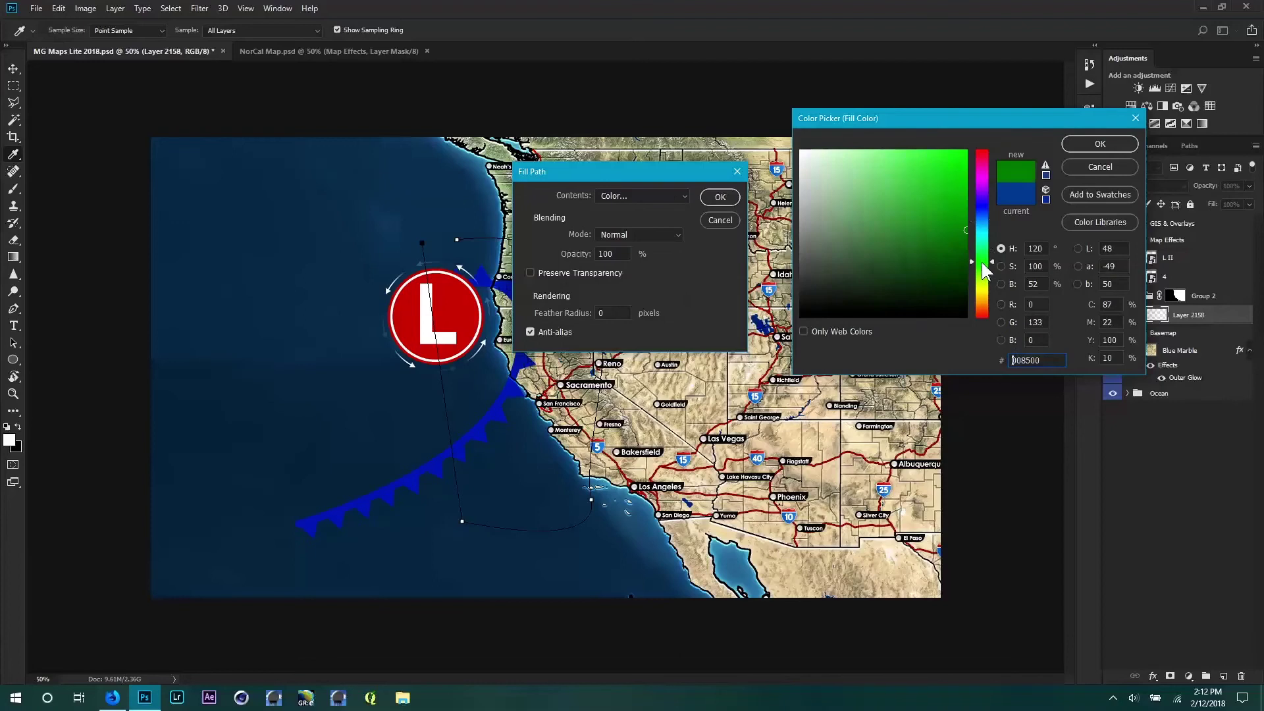
{"action": "left_click_drag", "start_coordinate": [933, 196], "coordinate": [977, 188]}
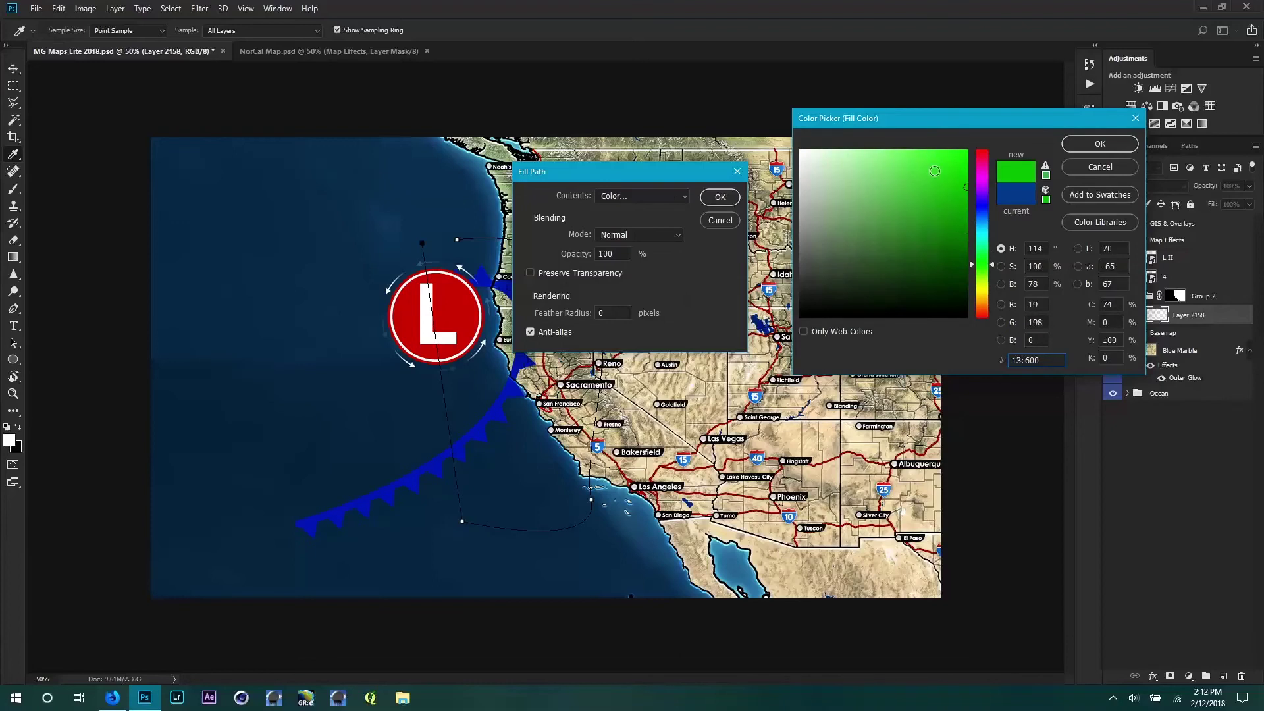
{"action": "key", "text": "Return"}
{"action": "key", "text": "Return"}
{"action": "right_click", "coordinate": [621, 258]}
{"action": "left_click", "coordinate": [682, 275]}
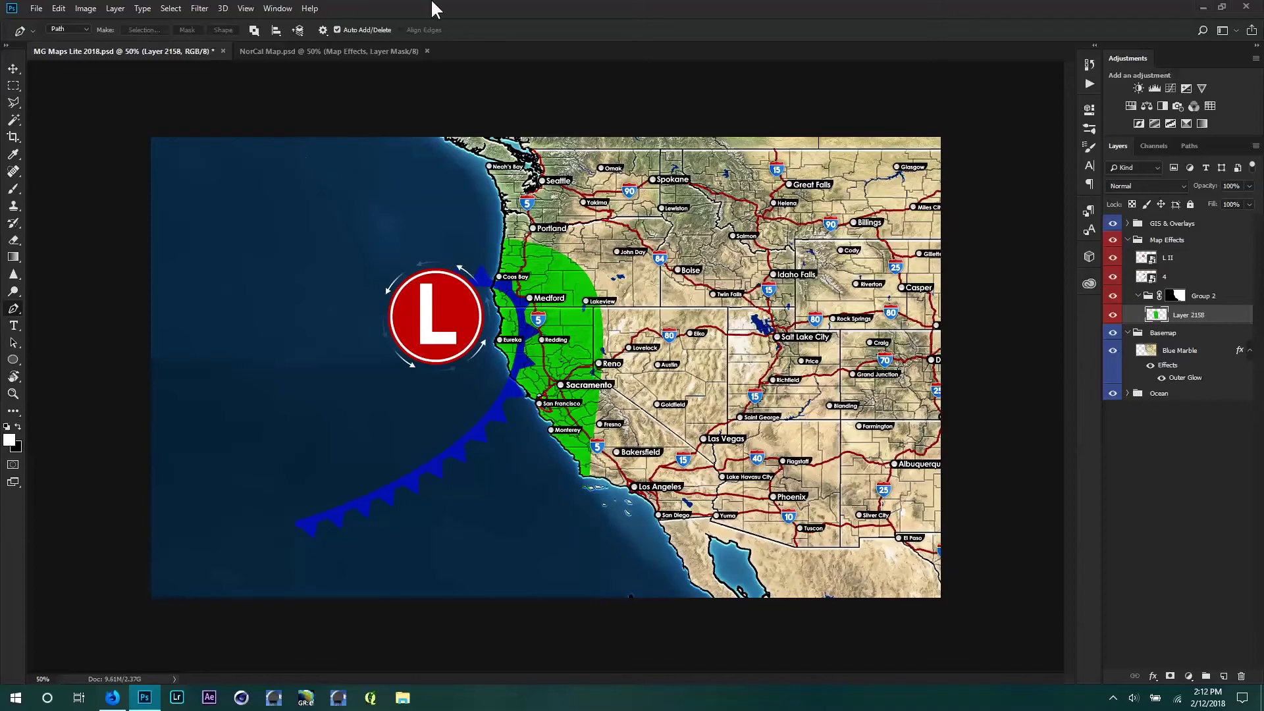
Step: Add another layer in the masked group and draw a smaller curved Pen path around coastal southern Oregon and northern California
{"action": "left_click", "coordinate": [1223, 676]}
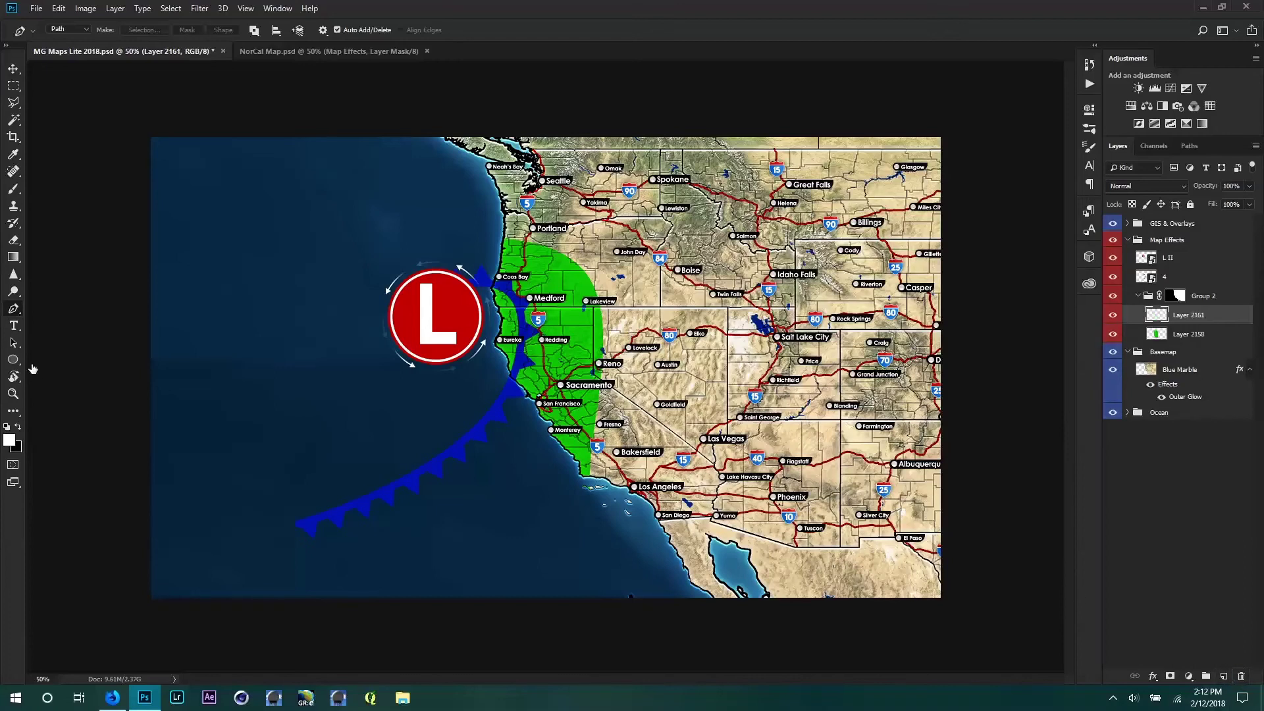
{"action": "scroll", "coordinate": [535, 382], "scroll_direction": "up", "scroll_amount": 1}
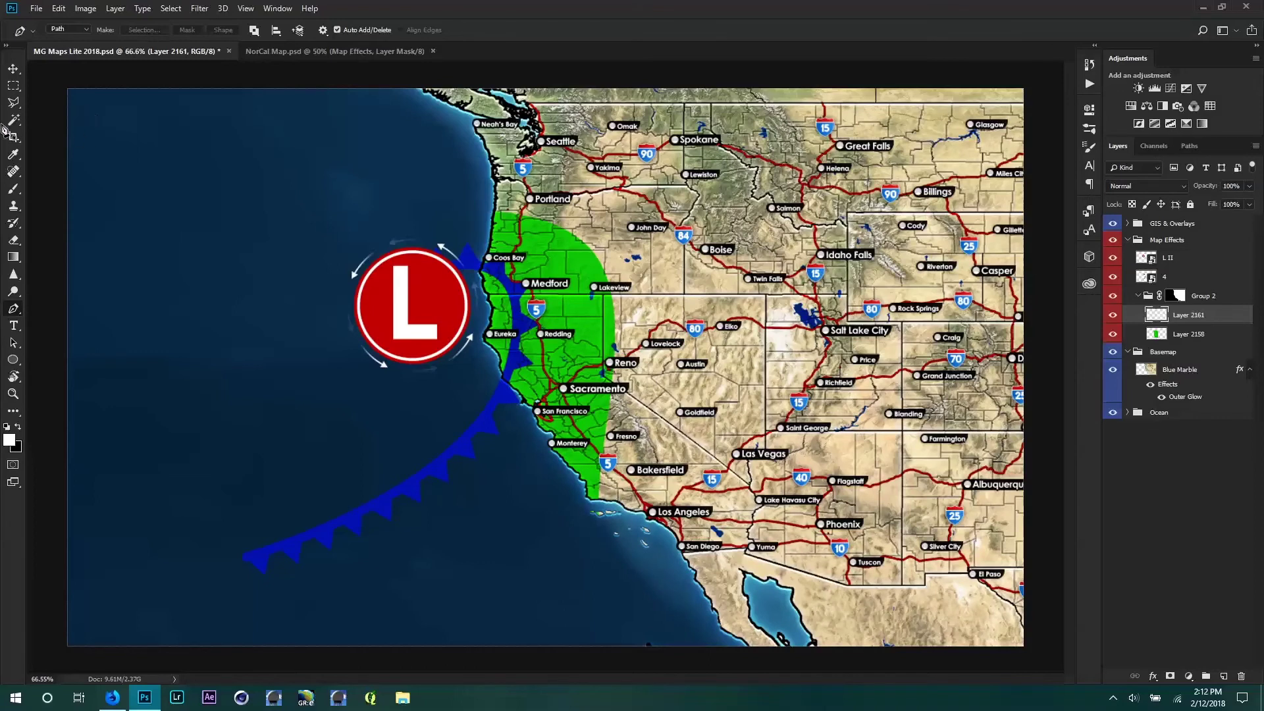
{"action": "scroll", "coordinate": [501, 332], "scroll_direction": "up", "scroll_amount": 1}
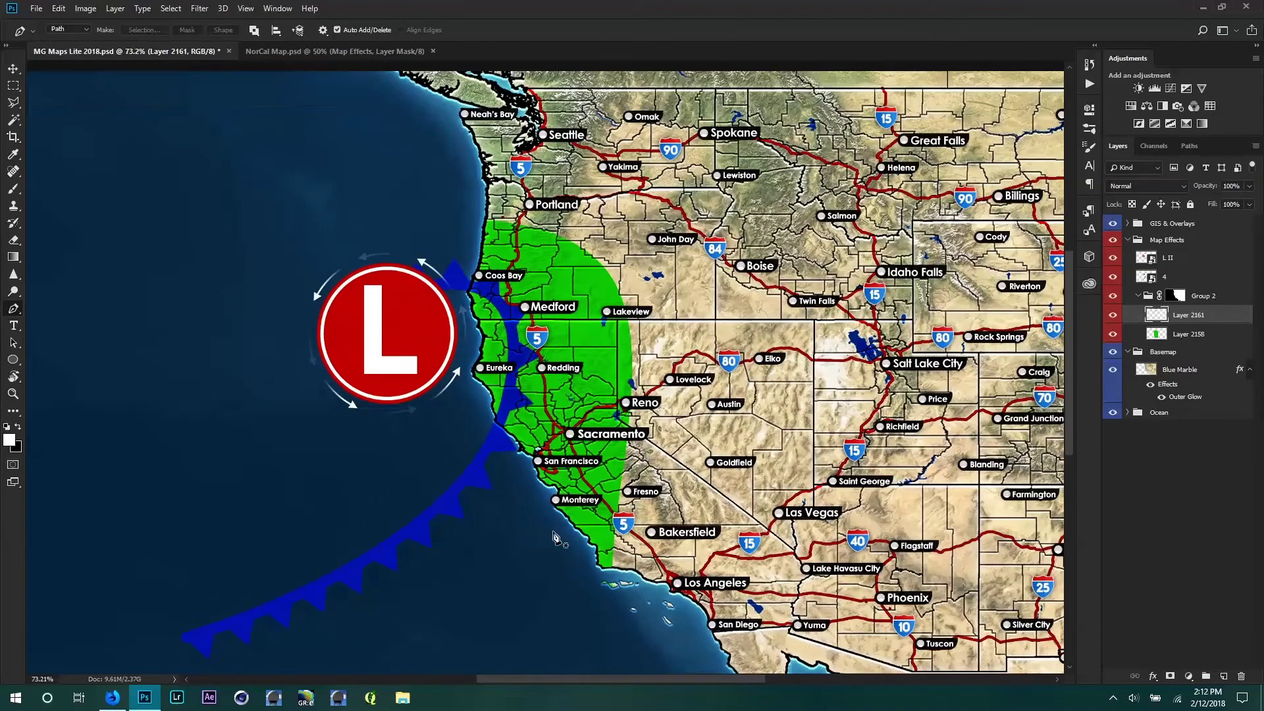
{"action": "scroll", "coordinate": [613, 176], "scroll_direction": "down", "scroll_amount": 2}
{"action": "left_click", "coordinate": [463, 213]}
{"action": "left_click_drag", "start_coordinate": [557, 306], "coordinate": [571, 364]}
{"action": "left_click_drag", "start_coordinate": [495, 478], "coordinate": [480, 503]}
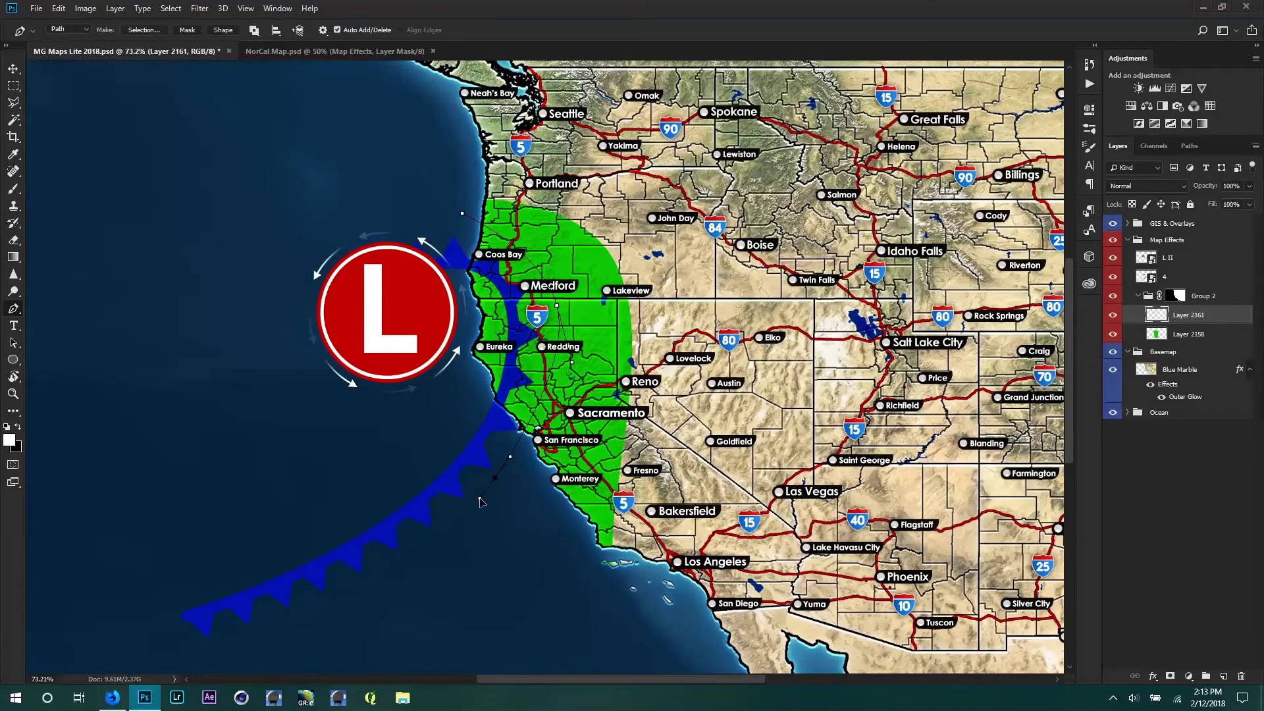
{"action": "left_click", "coordinate": [363, 433]}
{"action": "left_click", "coordinate": [409, 222]}
{"action": "right_click", "coordinate": [409, 222]}
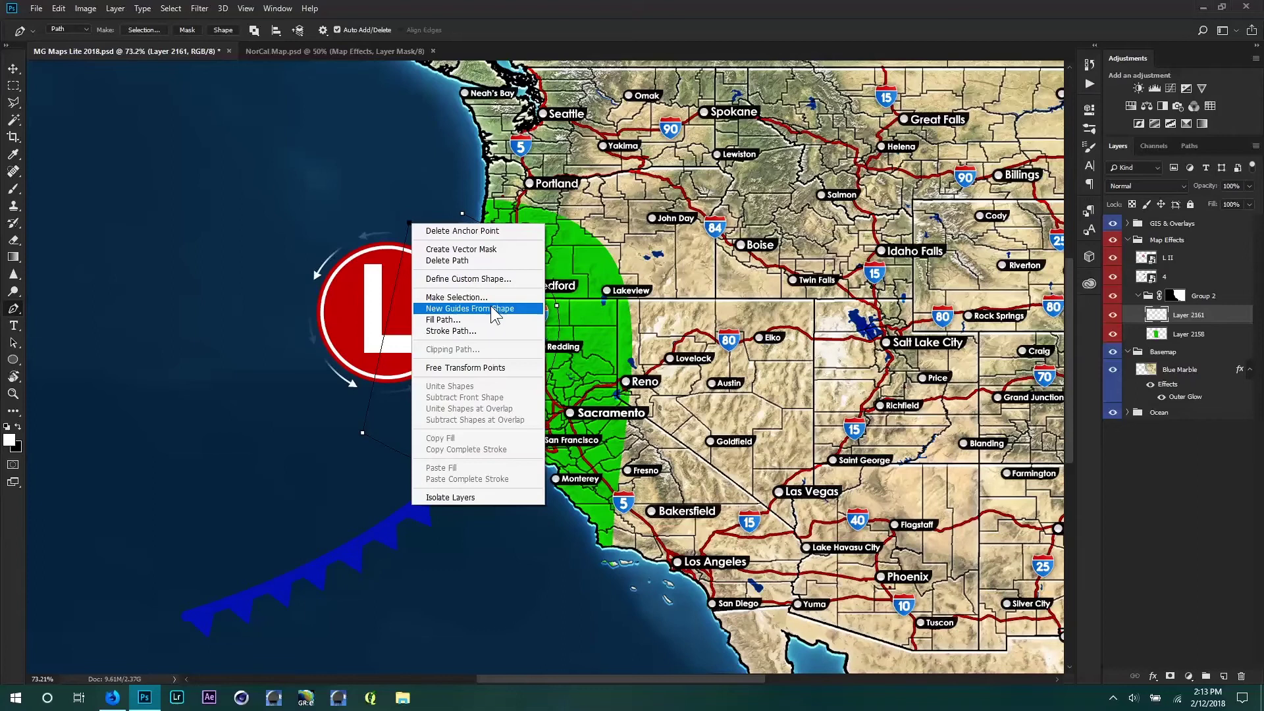
{"action": "key", "text": "Escape"}
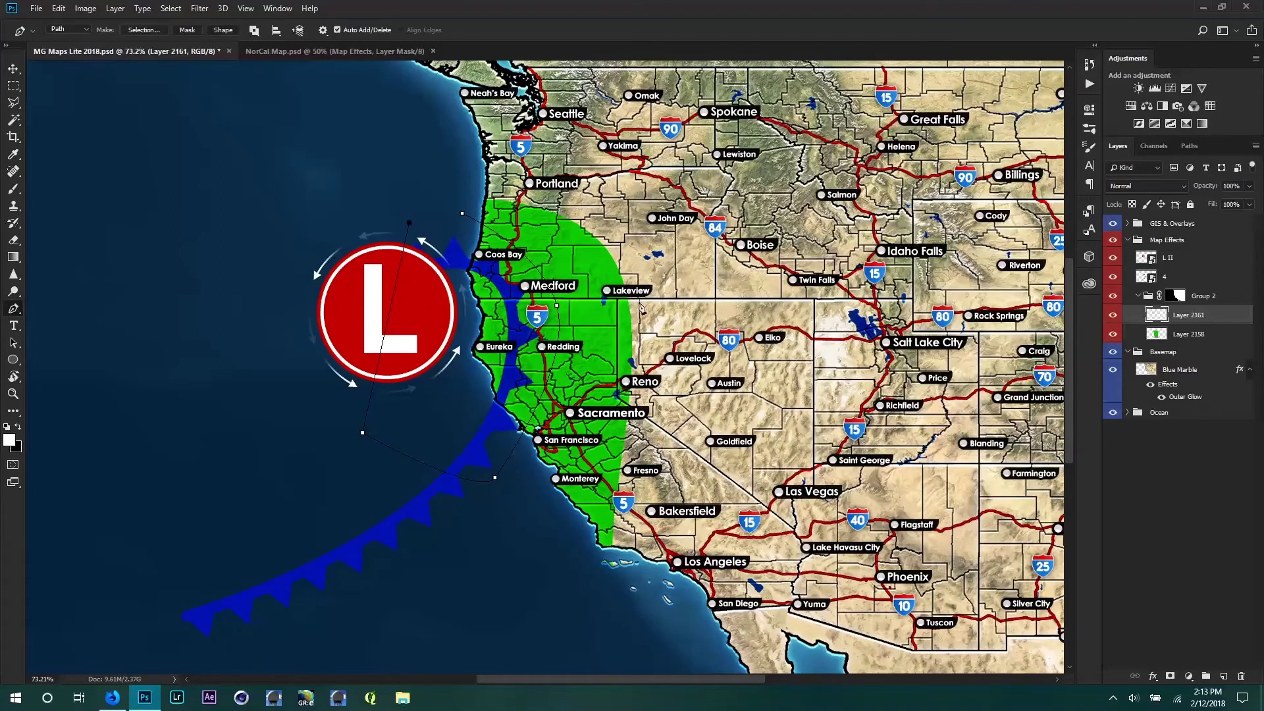
Step: Fill the smaller path with dark green 0b7800 at 100% opacity
{"action": "right_click", "coordinate": [498, 267]}
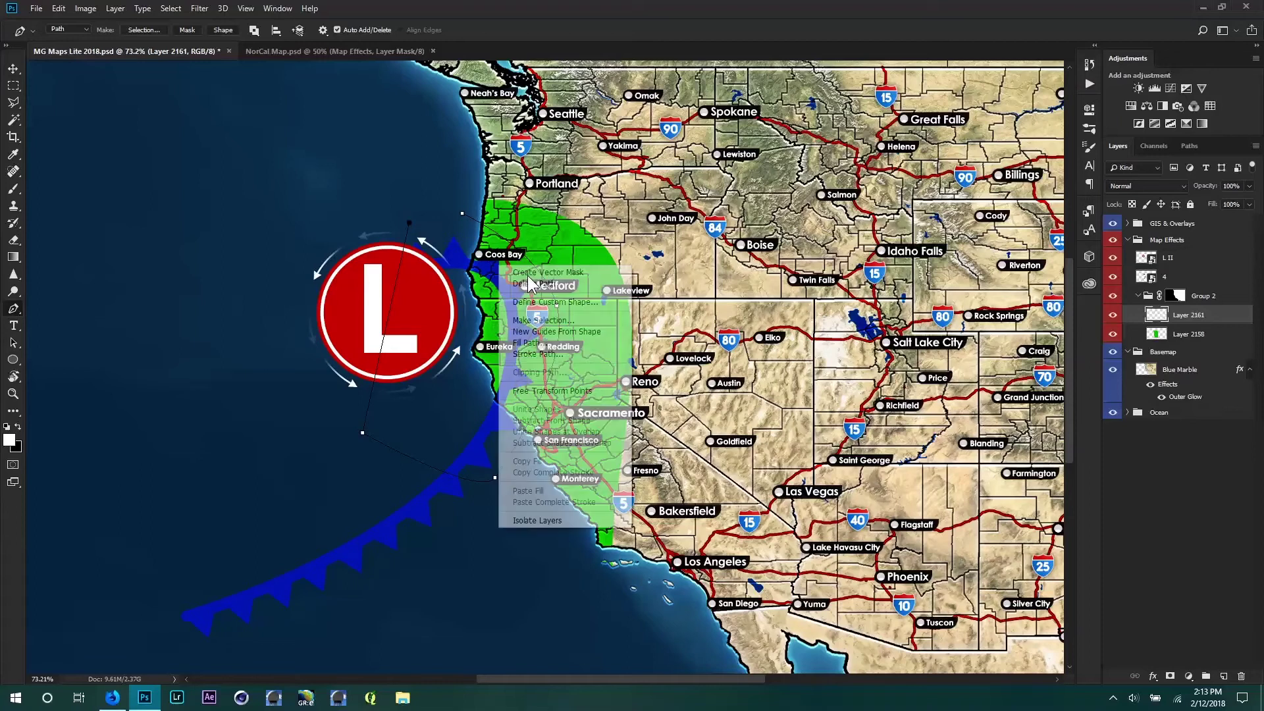
{"action": "left_click", "coordinate": [539, 342]}
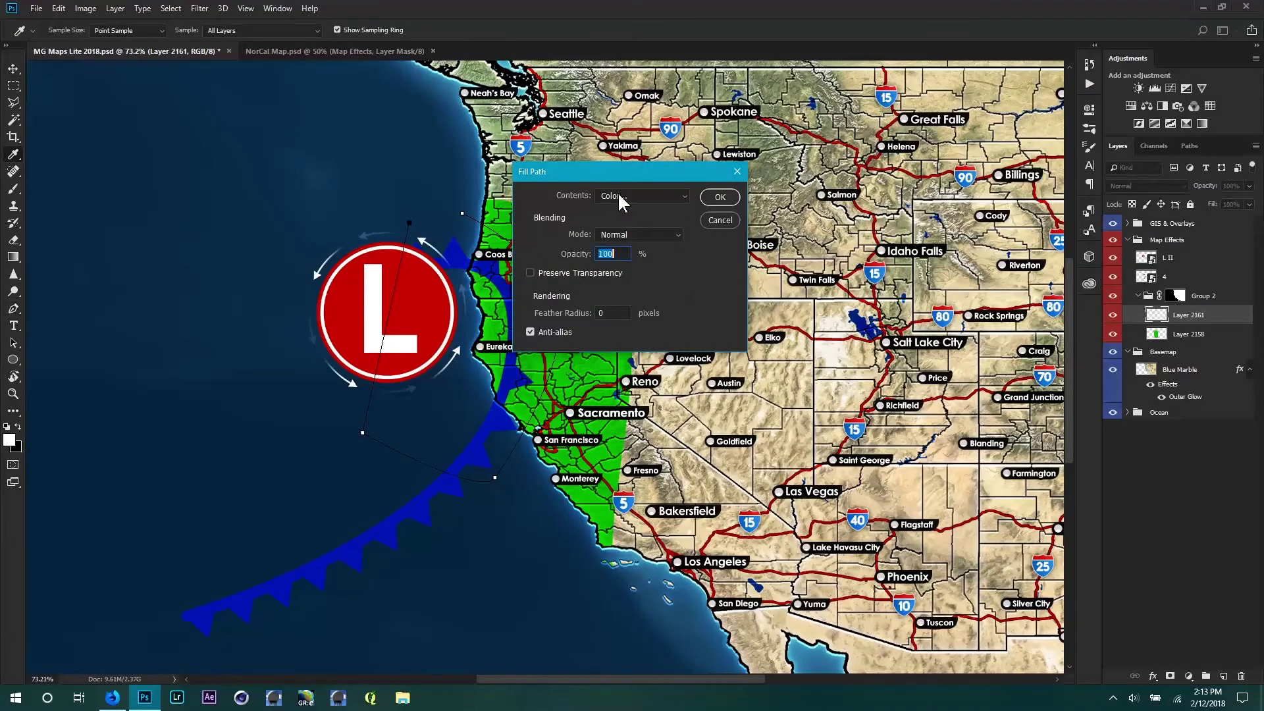
{"action": "left_click", "coordinate": [641, 196]}
{"action": "left_click", "coordinate": [632, 234]}
{"action": "left_click_drag", "start_coordinate": [949, 241], "coordinate": [996, 239]}
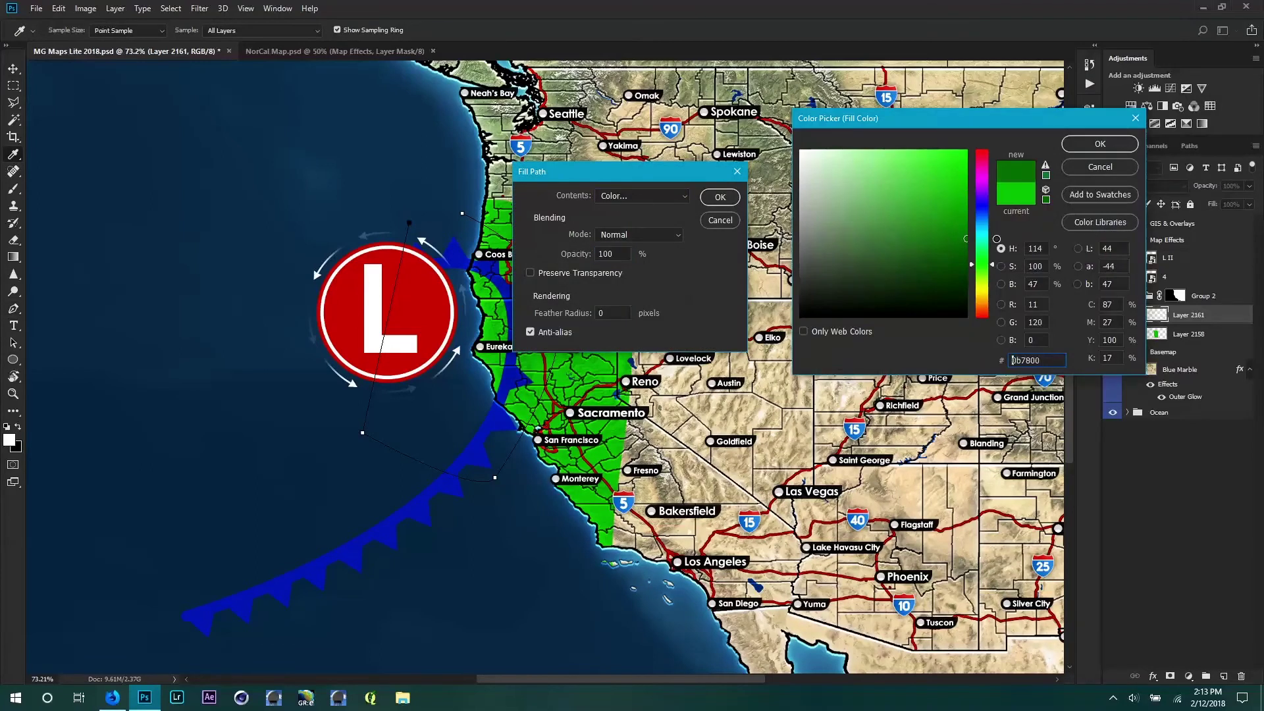
{"action": "left_click", "coordinate": [1081, 139]}
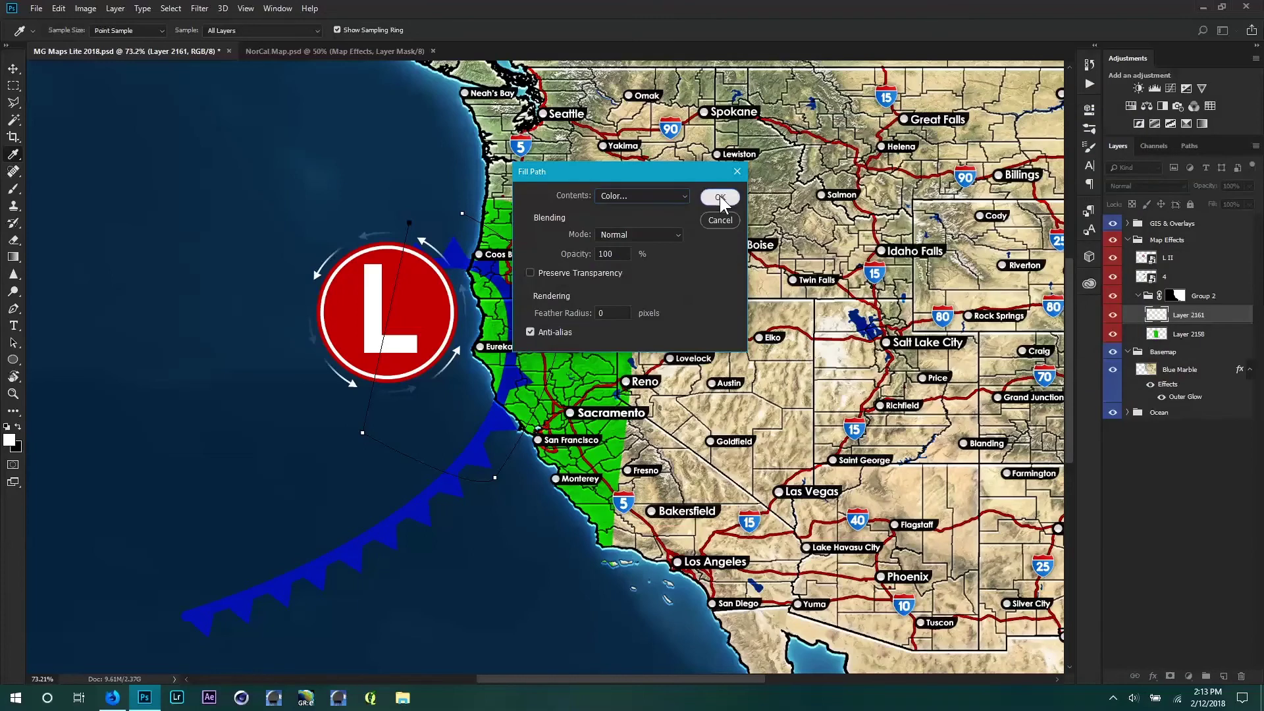
{"action": "left_click", "coordinate": [719, 197]}
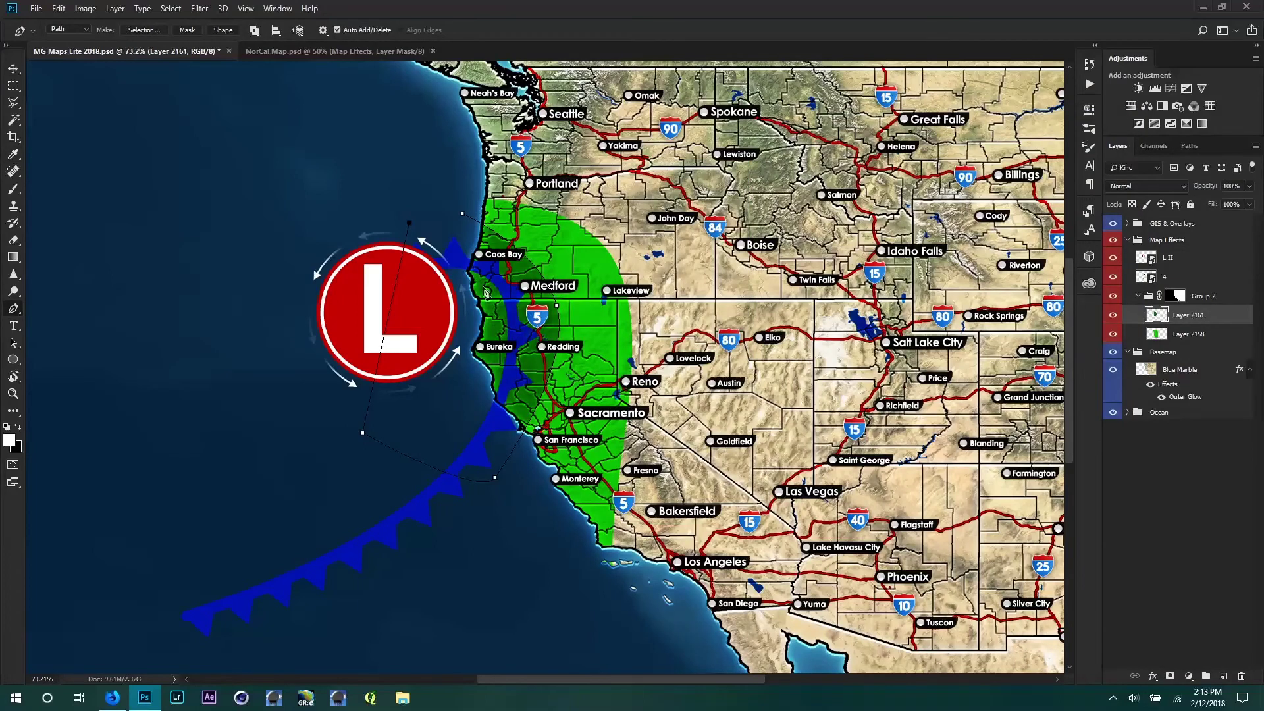
Step: Delete the Pen path around the dark green precipitation area and check the result on the whole map
{"action": "right_click", "coordinate": [534, 257]}
{"action": "left_click", "coordinate": [579, 274]}
{"action": "scroll", "coordinate": [535, 315], "scroll_direction": "down", "scroll_amount": 2}
{"action": "scroll", "coordinate": [534, 314], "scroll_direction": "up", "scroll_amount": 2}
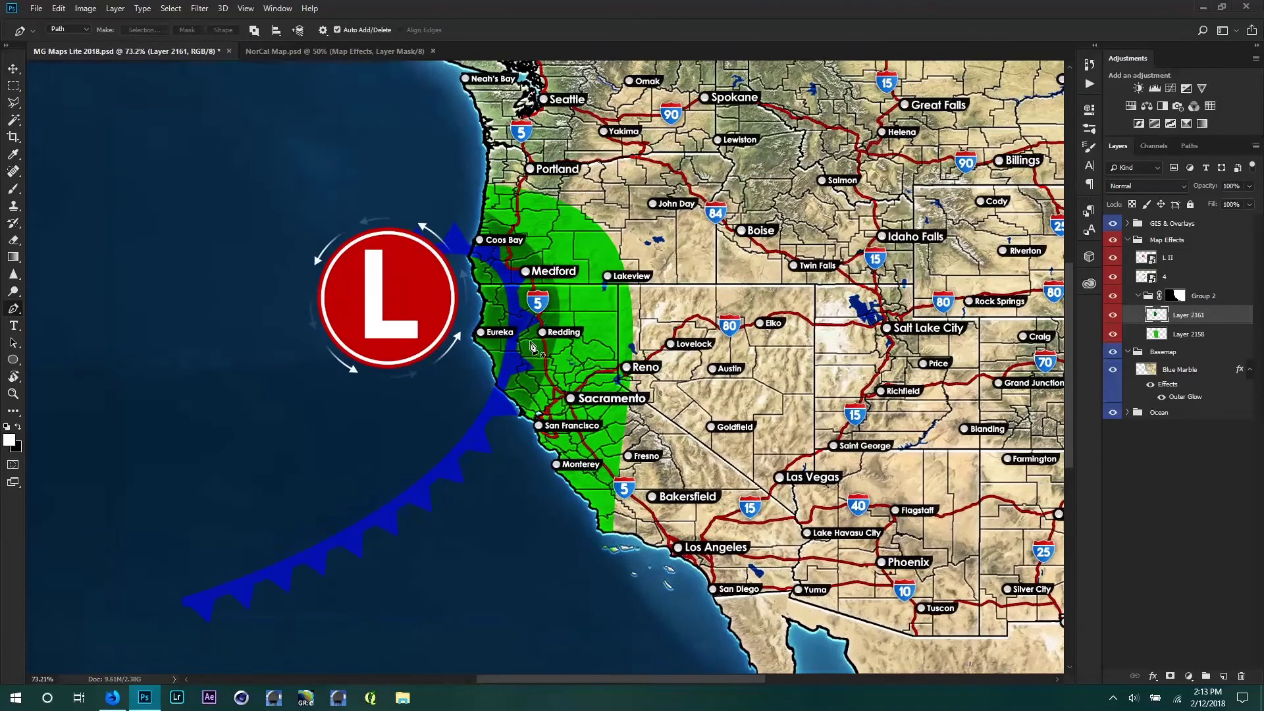
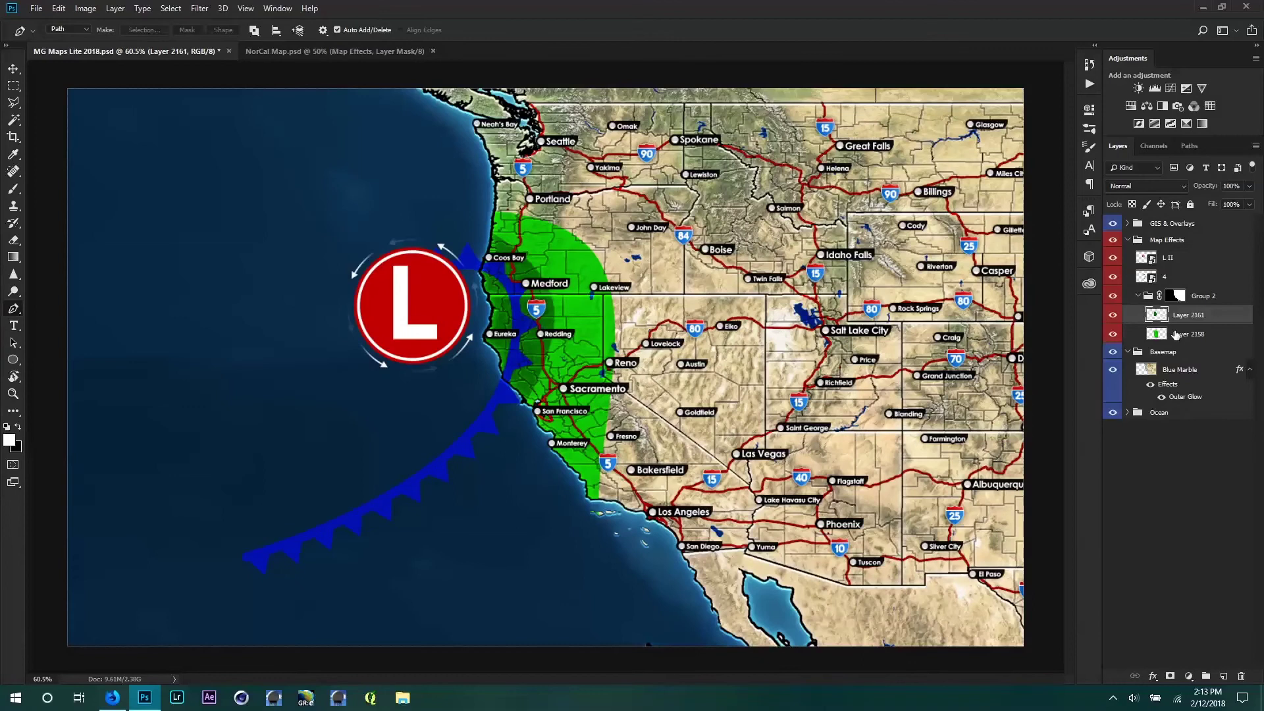
Step: Add an empty layer and place it directly above the masked precipitation group, below the cold front layer
{"action": "left_click", "coordinate": [1203, 295]}
{"action": "left_click", "coordinate": [1221, 675]}
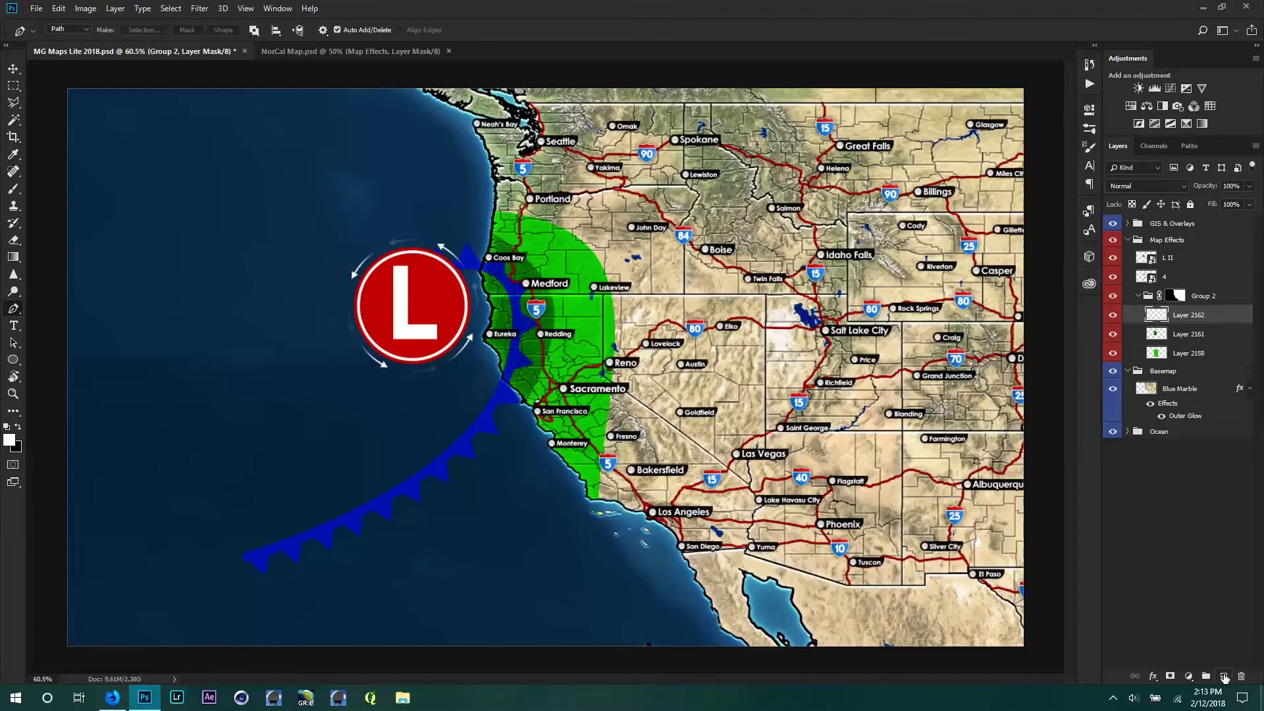
{"action": "left_click_drag", "start_coordinate": [1220, 317], "coordinate": [1211, 282]}
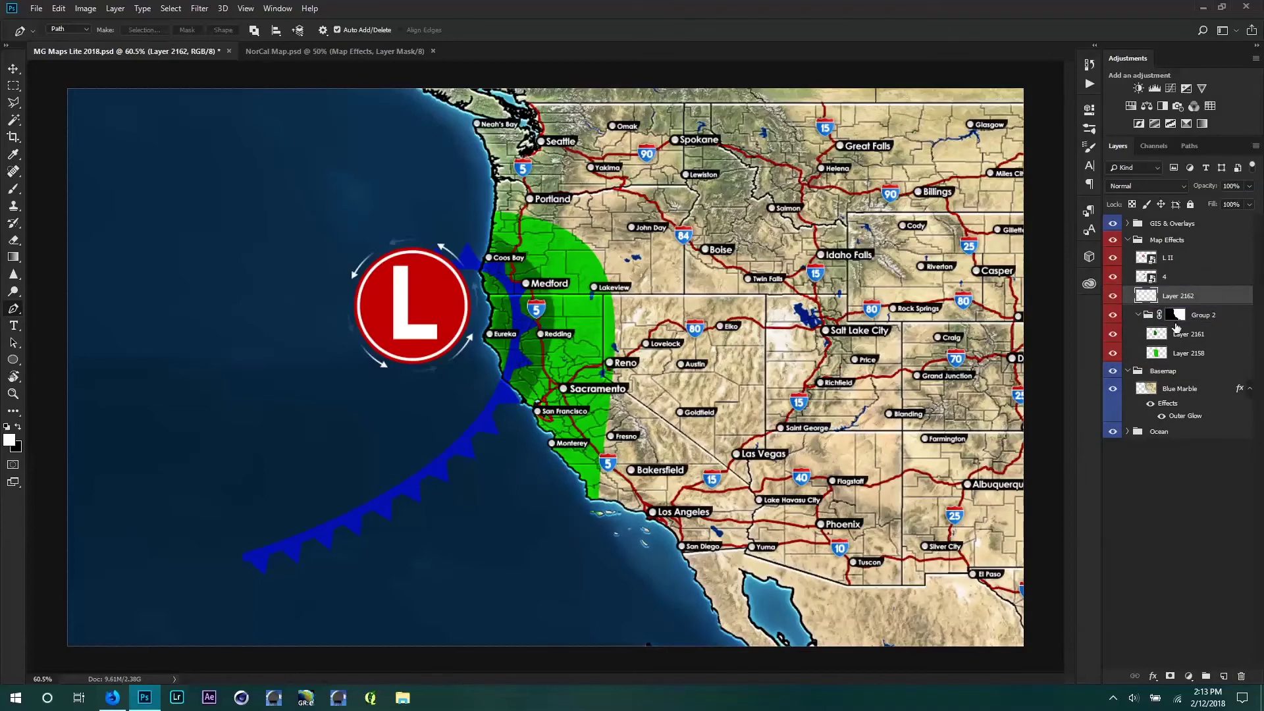
Step: Place the Cyclone 10 image from the MetSymbol Kit's Spirals folder as an embedded object
{"action": "left_click", "coordinate": [36, 9]}
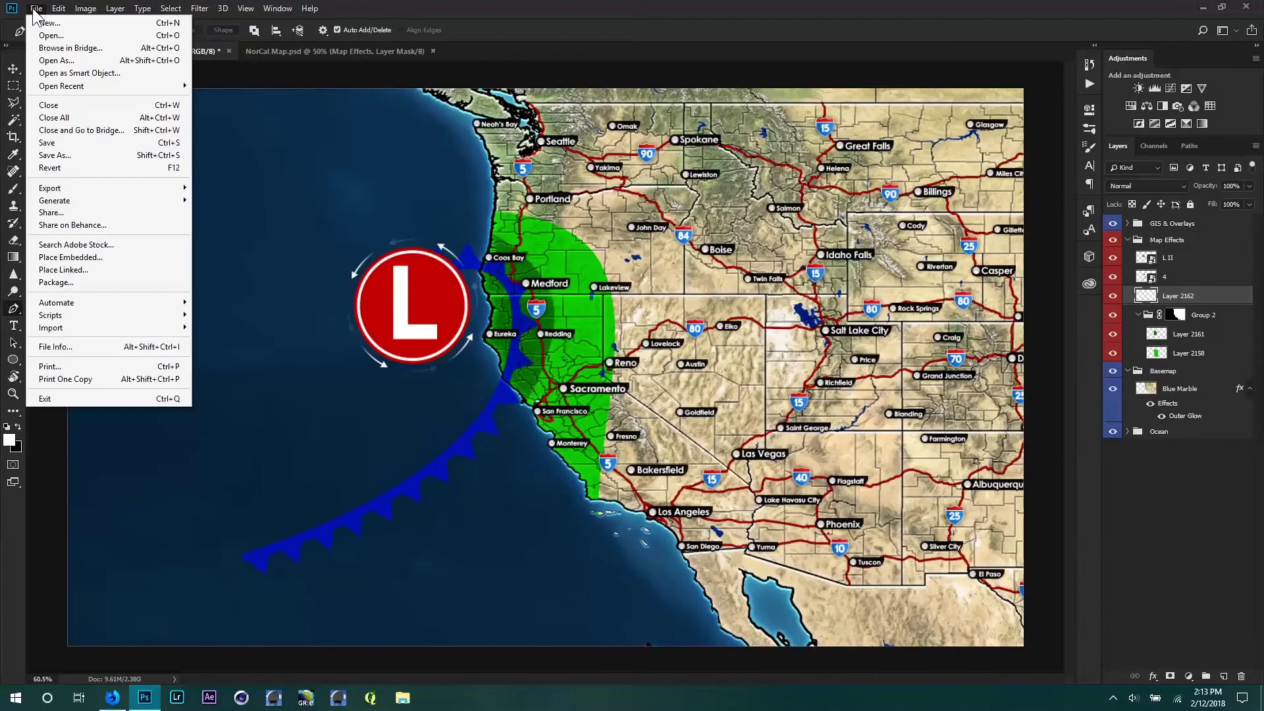
{"action": "left_click", "coordinate": [78, 257]}
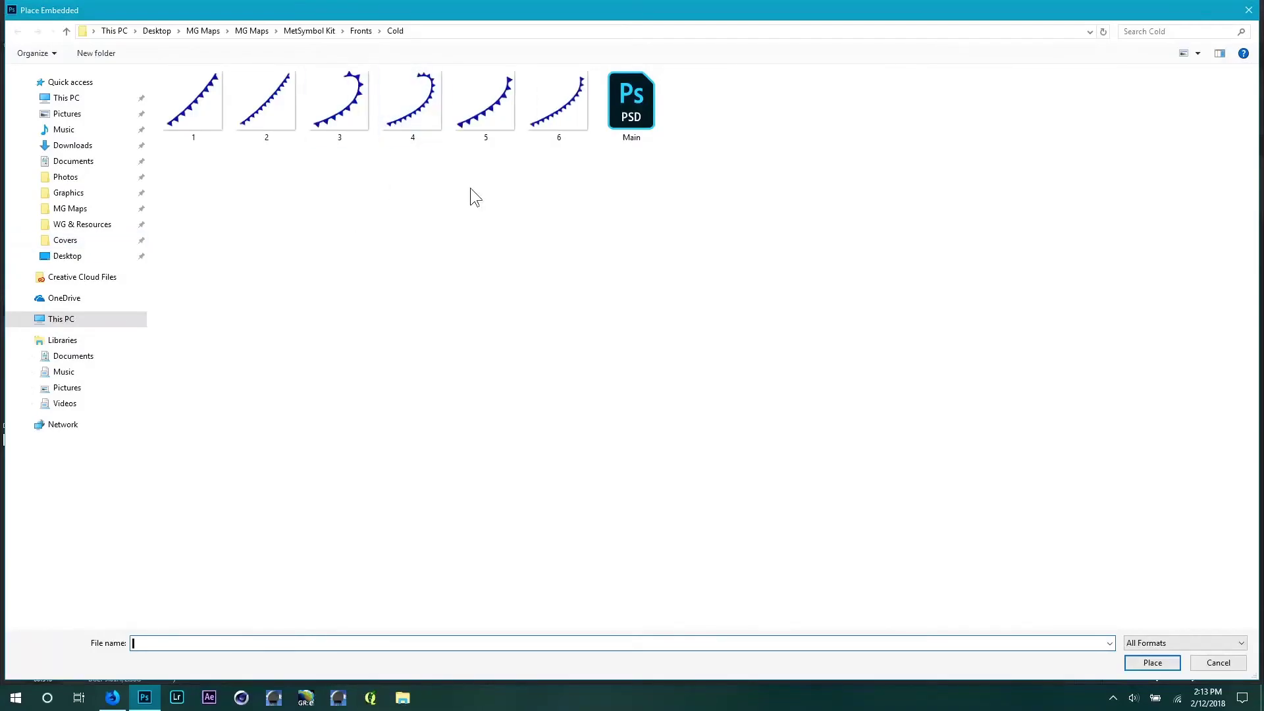
{"action": "left_click", "coordinate": [317, 32]}
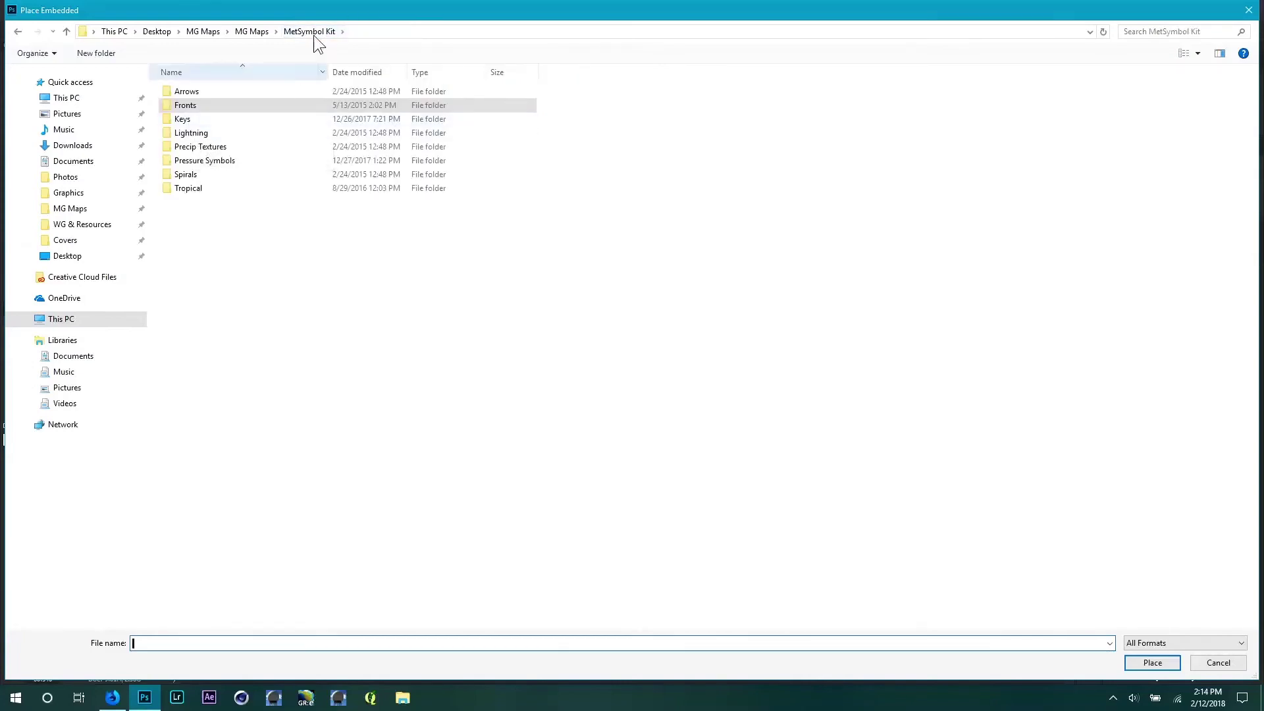
{"action": "double_click", "coordinate": [244, 161]}
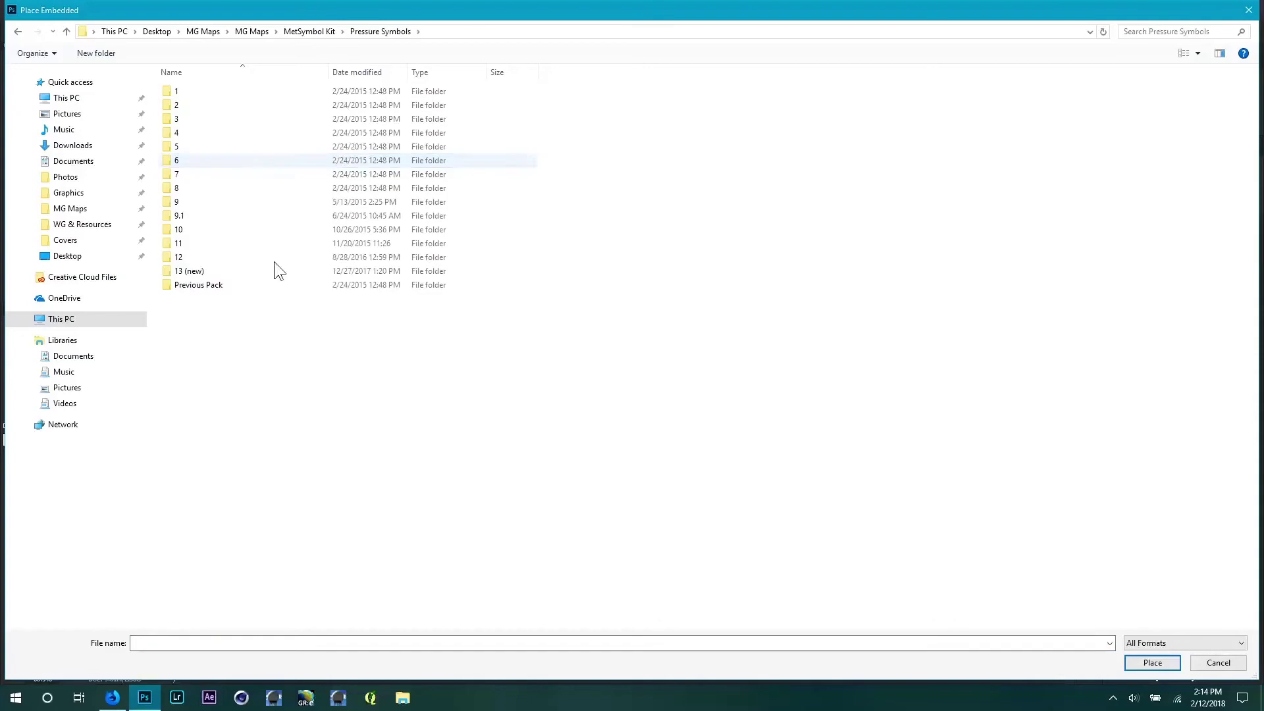
{"action": "key", "text": "alt+Left"}
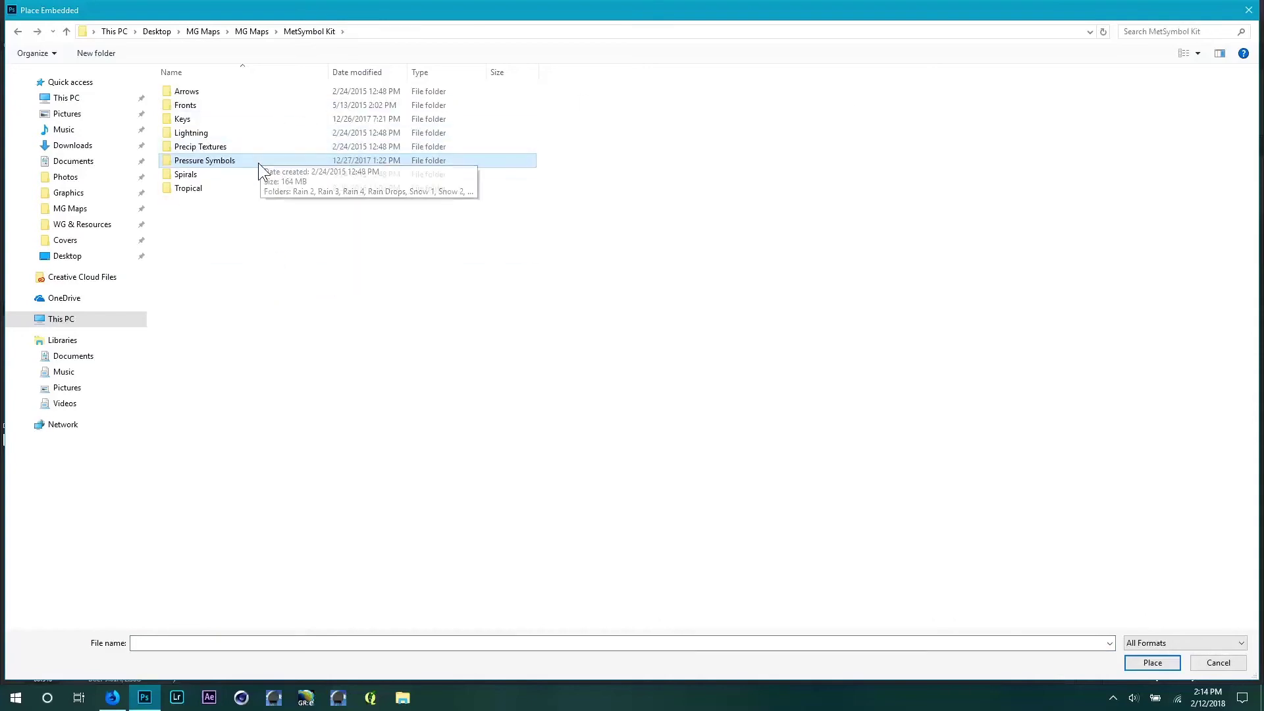
{"action": "double_click", "coordinate": [247, 174]}
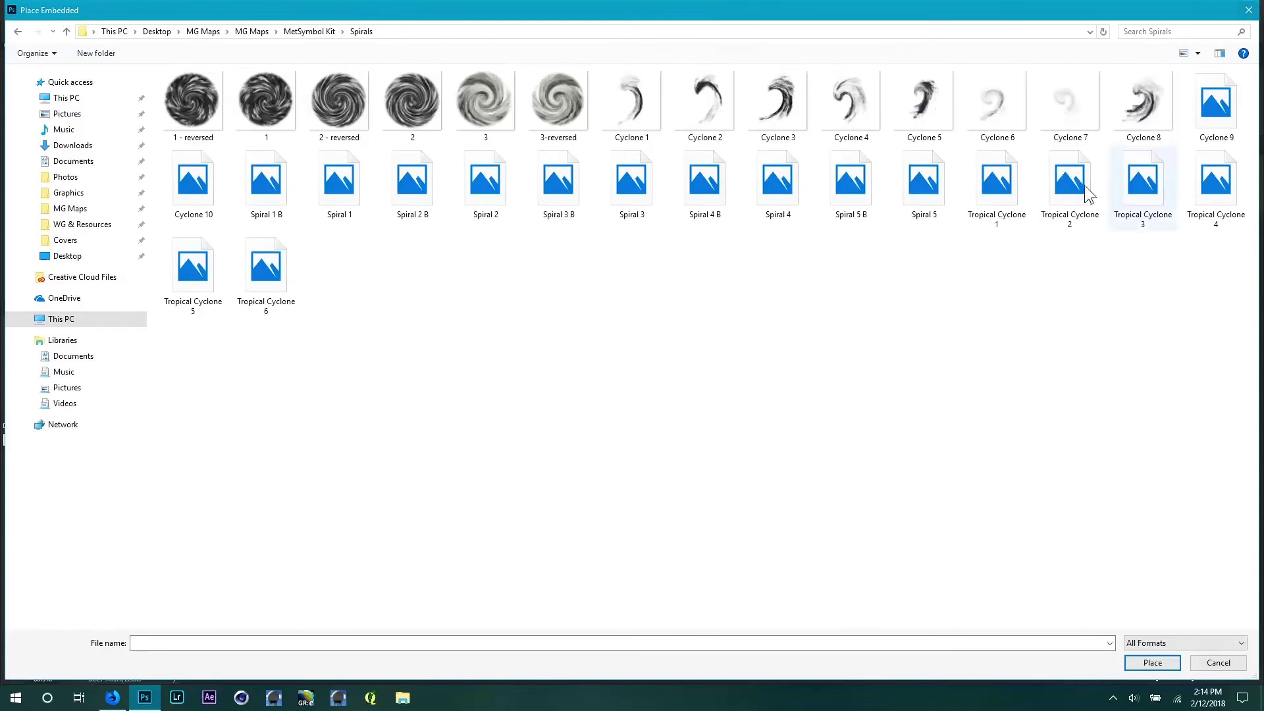
{"action": "left_click", "coordinate": [1025, 119]}
{"action": "left_click", "coordinate": [1037, 107]}
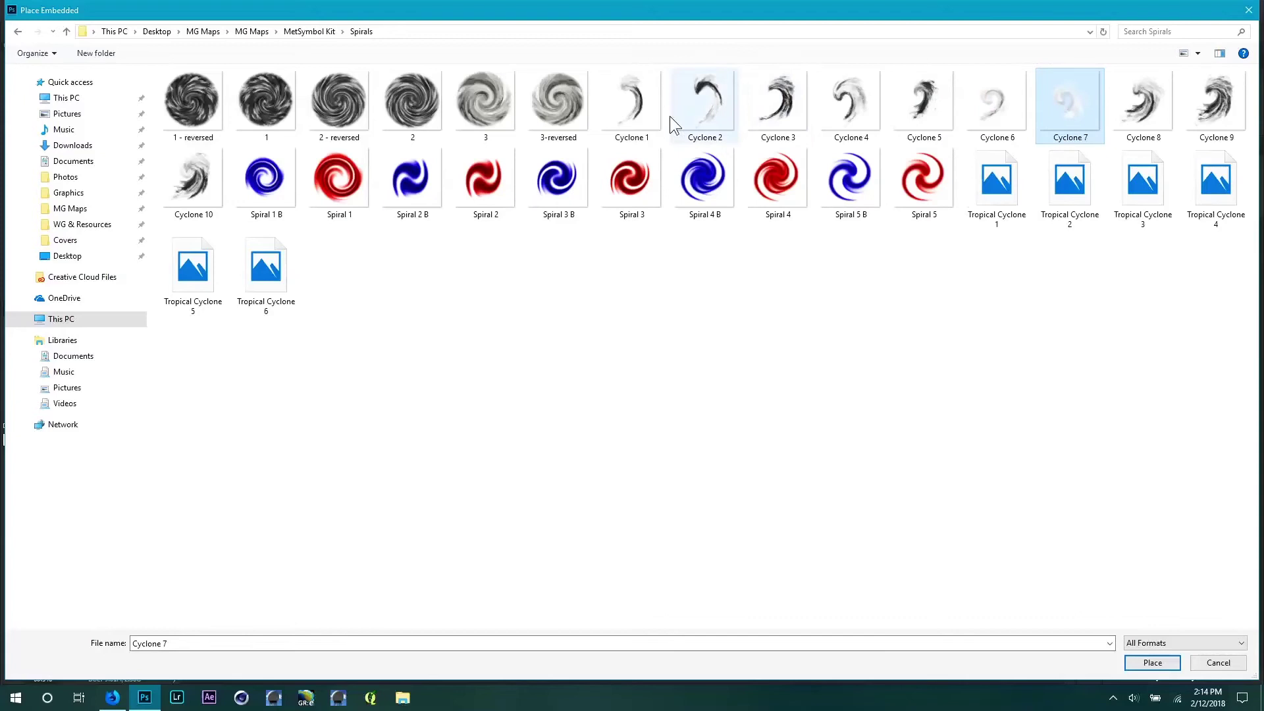
{"action": "double_click", "coordinate": [187, 187]}
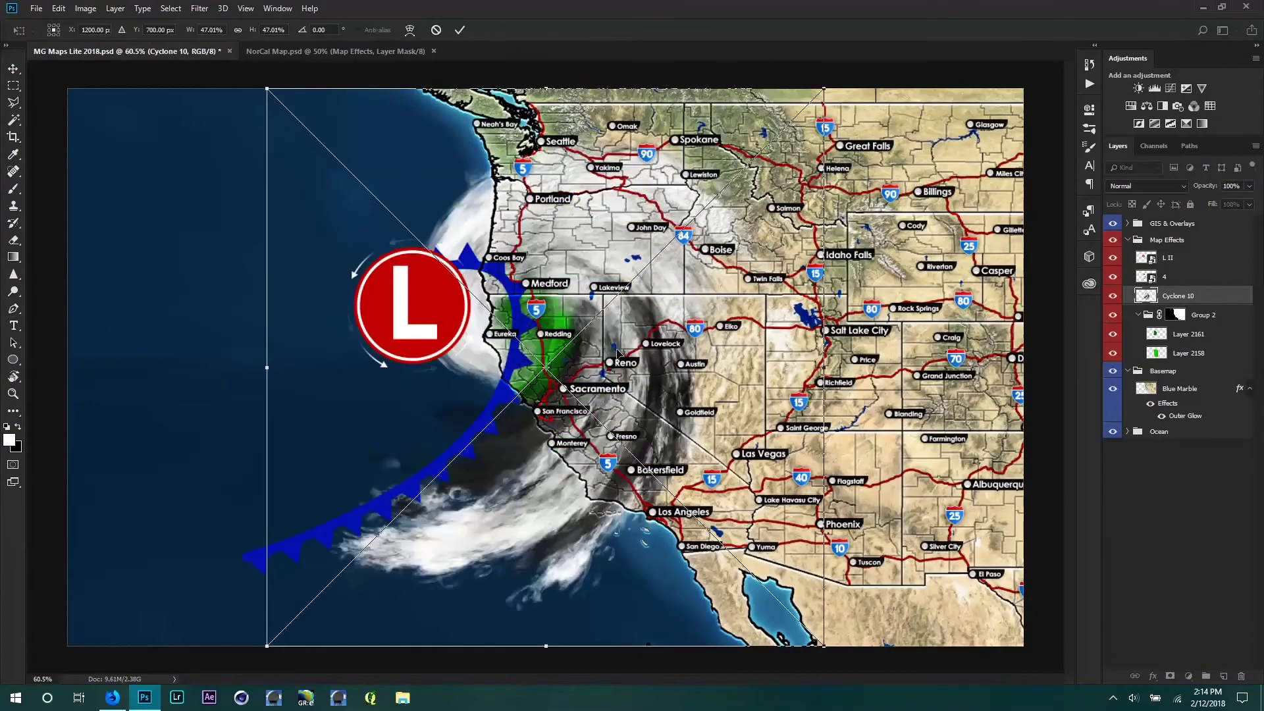
Step: Move the cyclone clouds behind the low-pressure symbol off the coast and scale them proportionally to about 33%
{"action": "left_click_drag", "start_coordinate": [490, 347], "coordinate": [477, 322]}
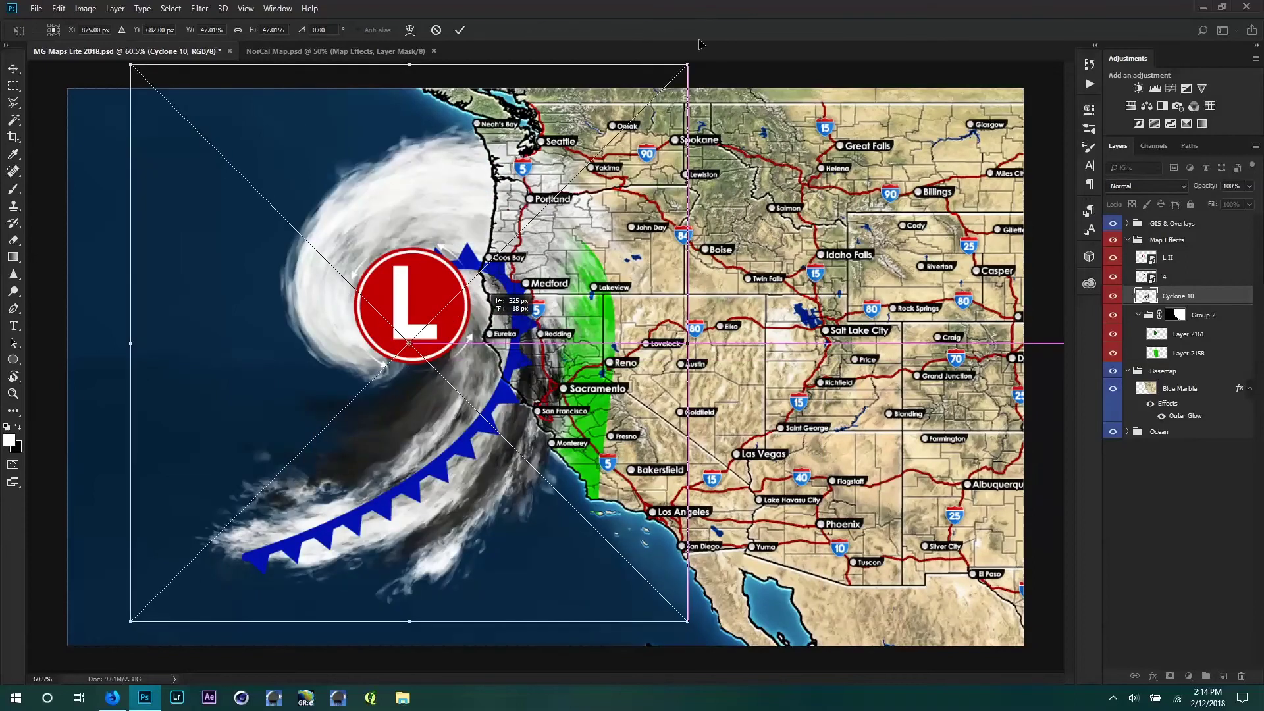
{"action": "key", "text": "ctrl+z"}
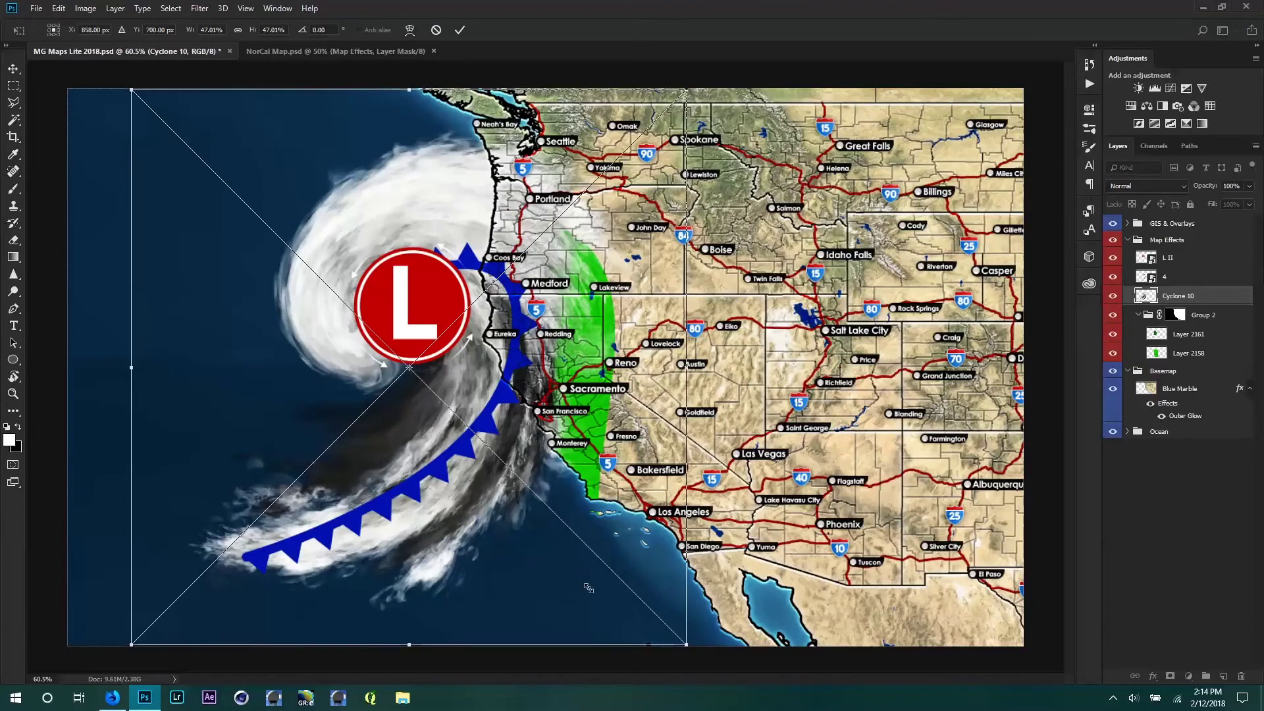
{"action": "left_click_drag", "start_coordinate": [687, 644], "coordinate": [591, 570]}
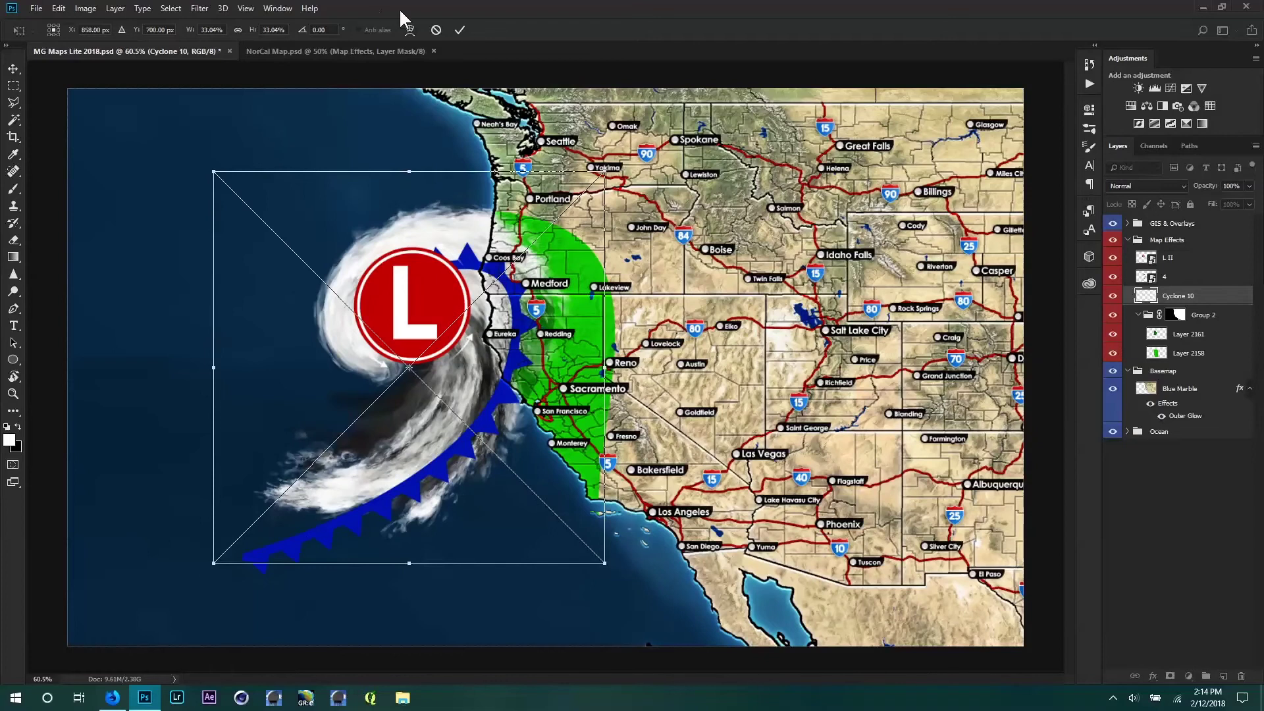
{"action": "left_click", "coordinate": [459, 30]}
{"action": "key", "text": "p"}
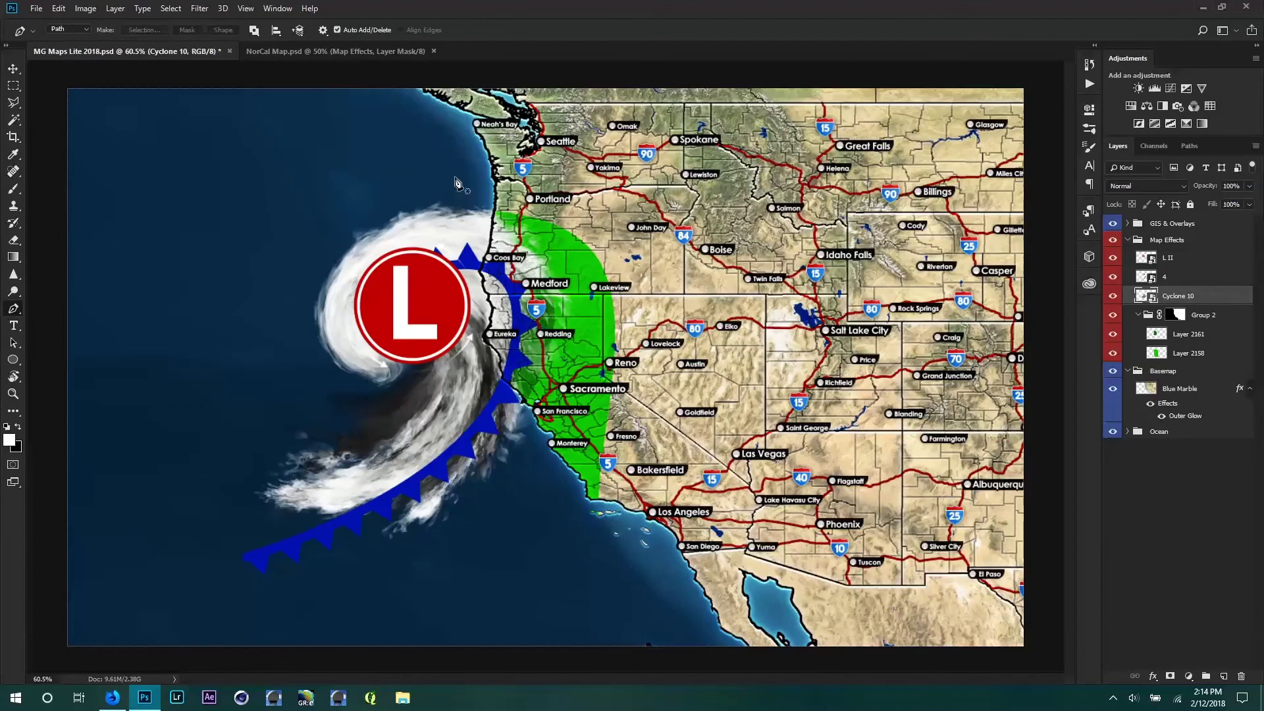
Step: Soften the Cyclone 10 layer with a light Gaussian Blur of only a few pixels' radius
{"action": "left_click", "coordinate": [200, 7]}
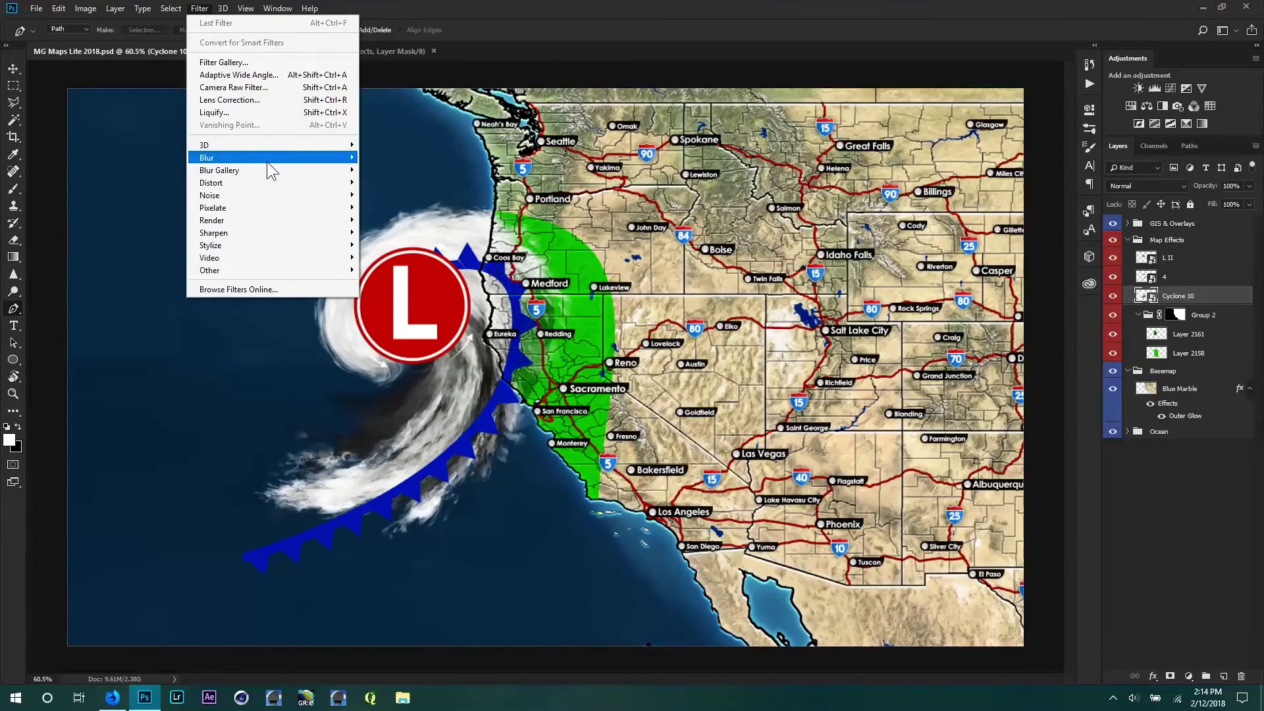
{"action": "mouse_move", "coordinate": [344, 165]}
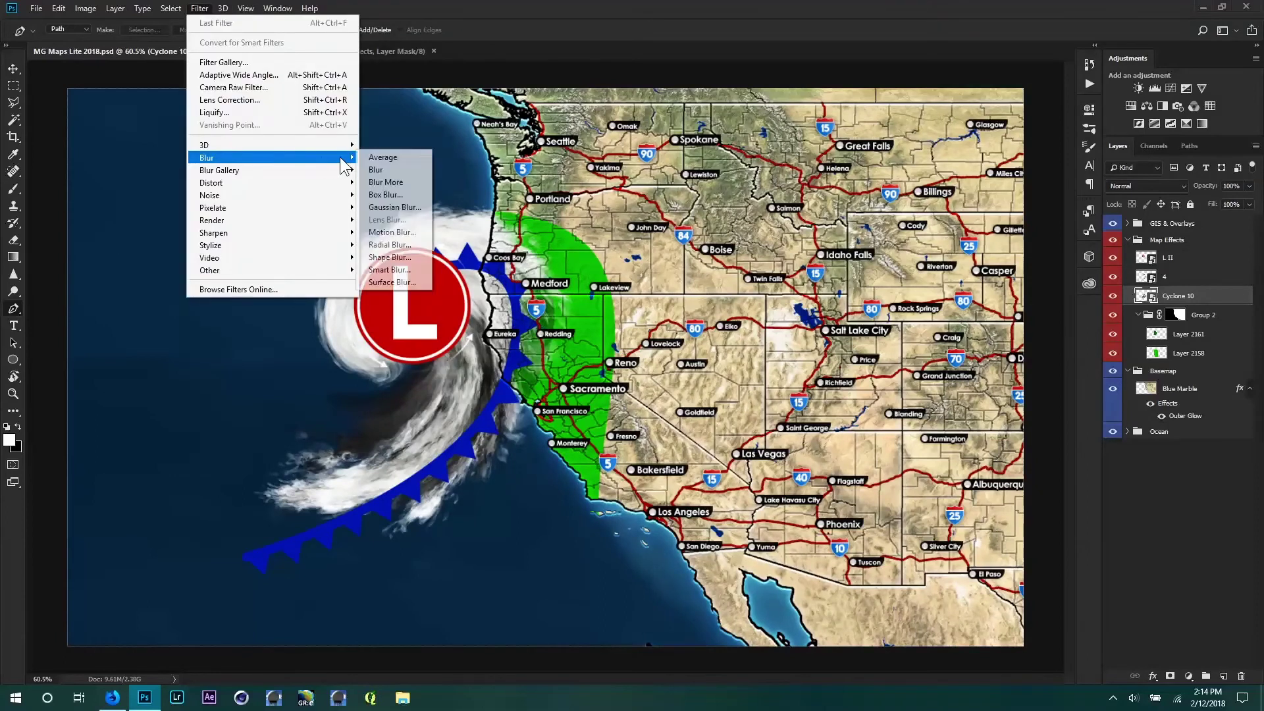
{"action": "left_click", "coordinate": [403, 206]}
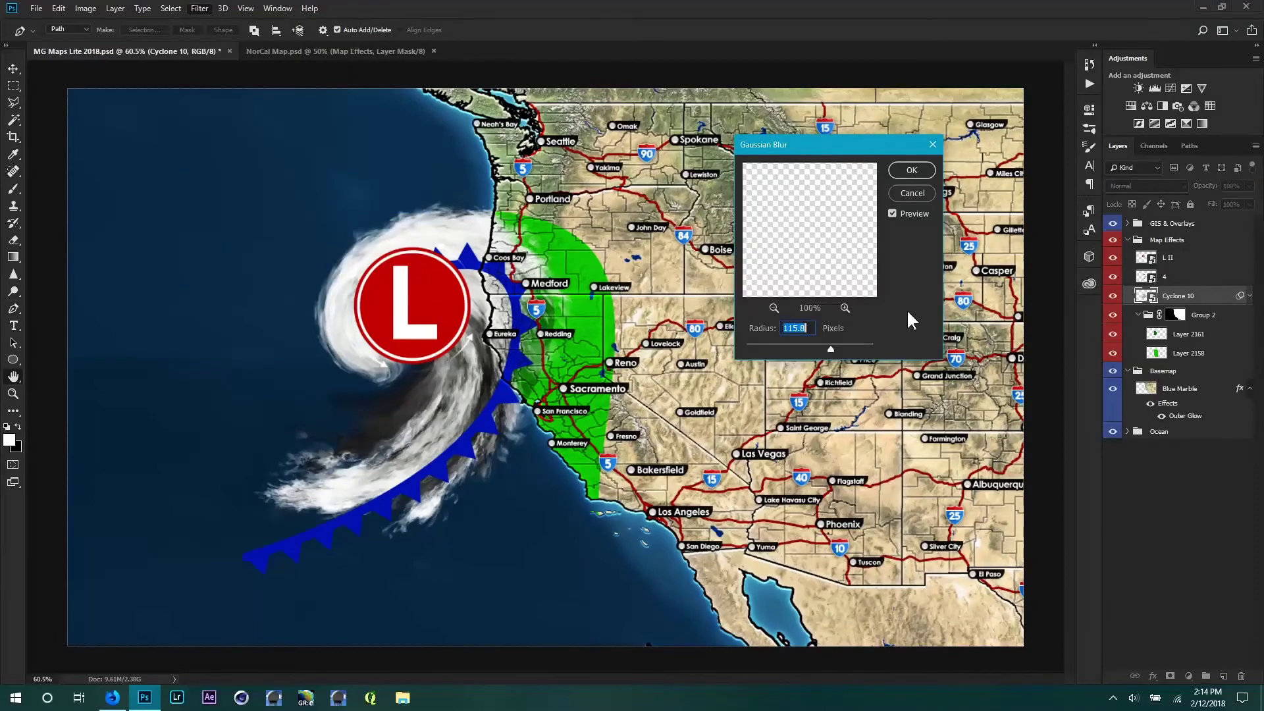
{"action": "left_click", "coordinate": [793, 347]}
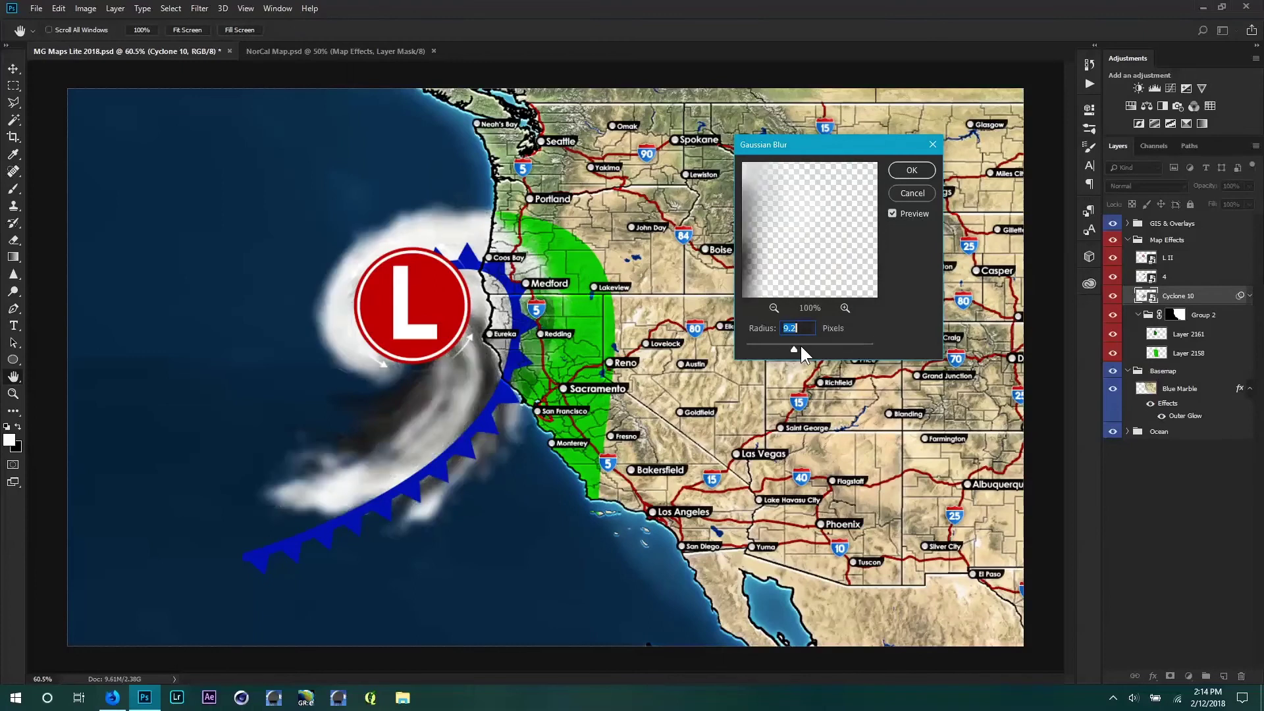
{"action": "left_click_drag", "start_coordinate": [794, 349], "coordinate": [780, 346]}
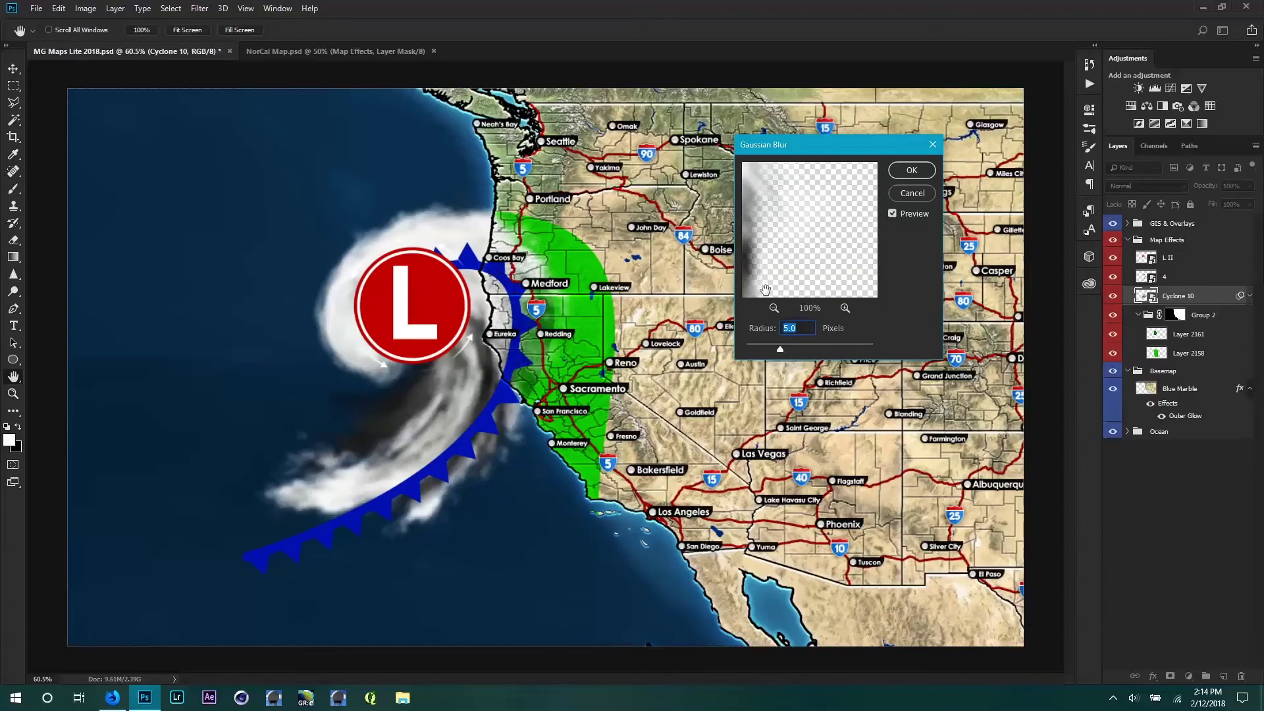
{"action": "left_click", "coordinate": [768, 348]}
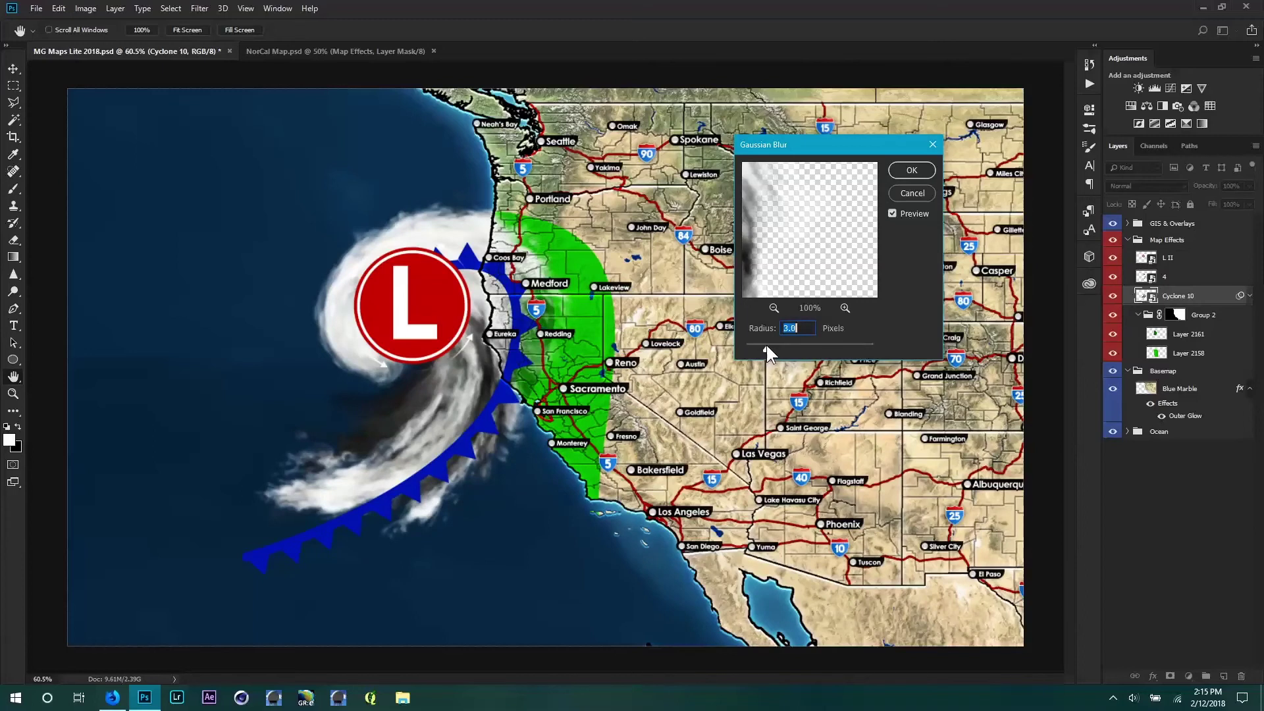
{"action": "left_click_drag", "start_coordinate": [770, 345], "coordinate": [775, 341]}
{"action": "left_click", "coordinate": [911, 171]}
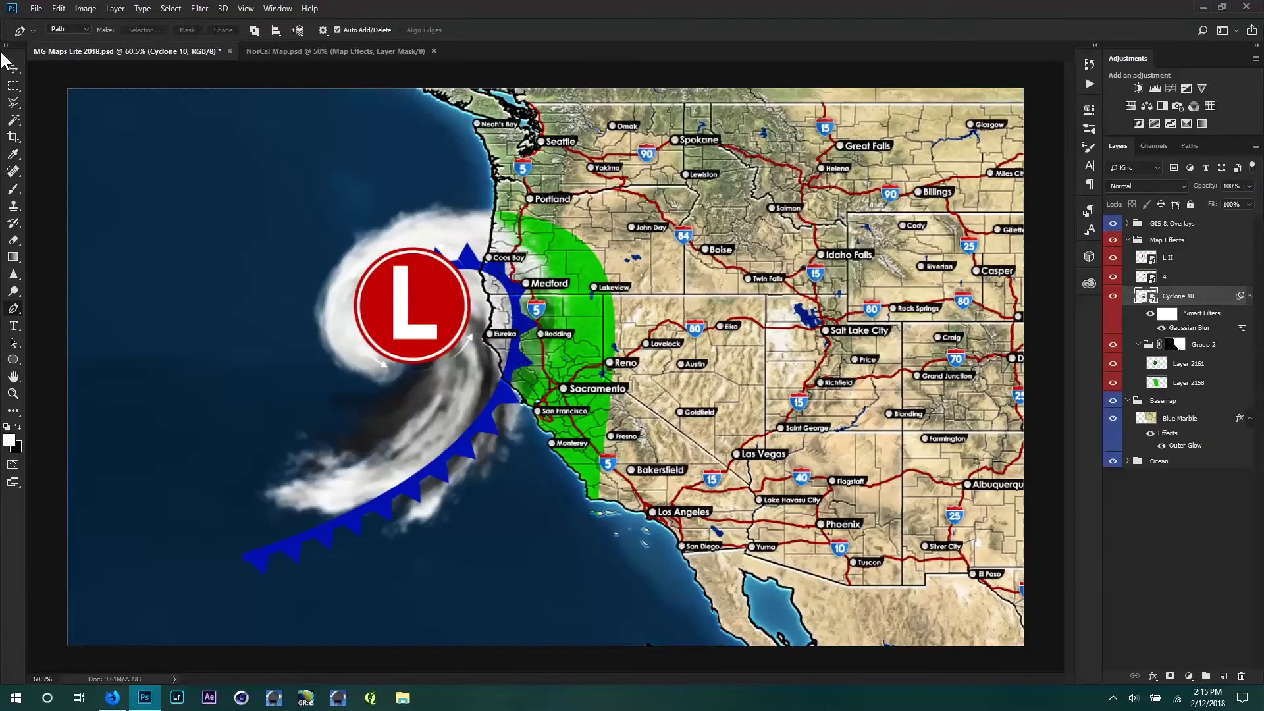
Step: Rotate the Cyclone 10 layer about 3° clockwise to follow the curve of the cold front
{"action": "left_click", "coordinate": [13, 68]}
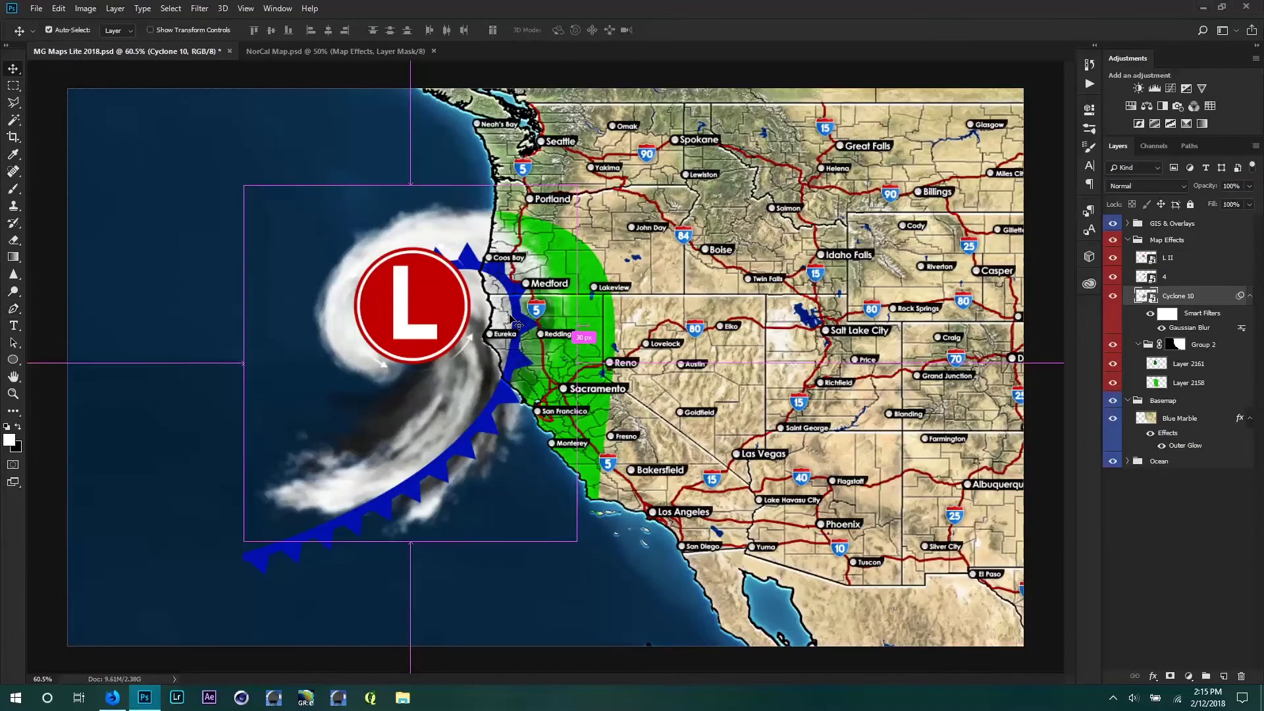
{"action": "key", "text": "ctrl+t"}
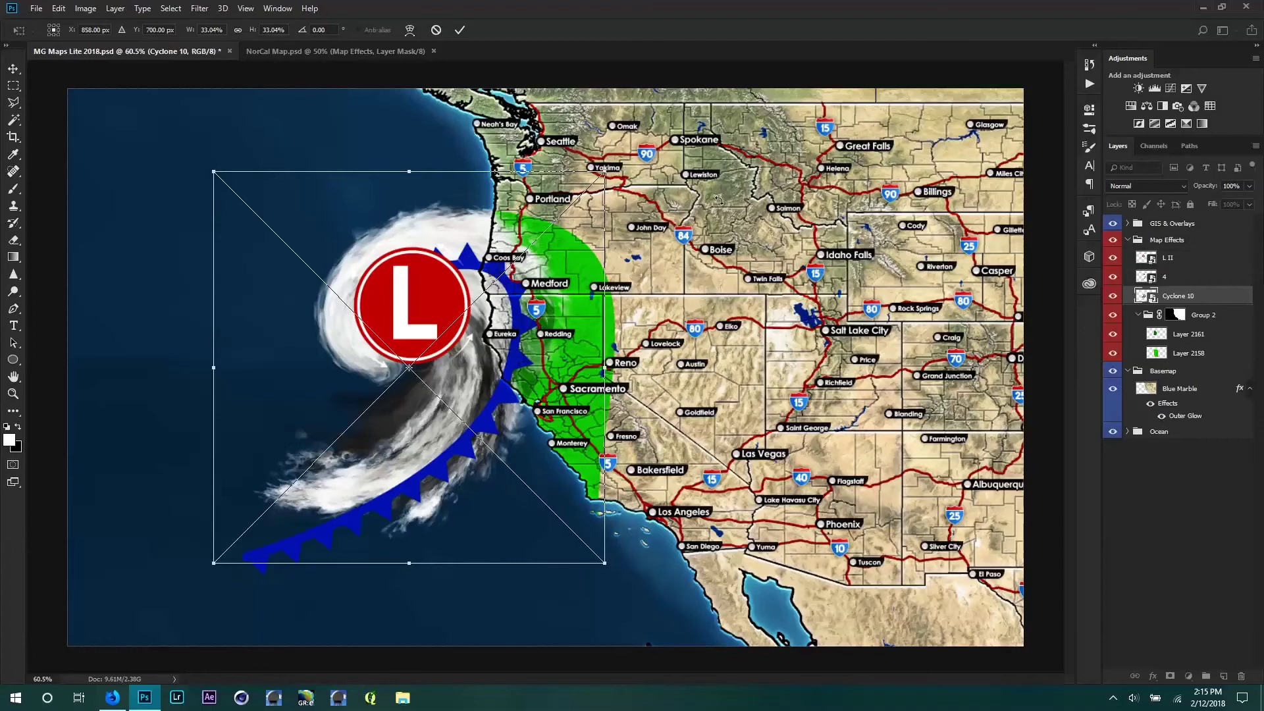
{"action": "left_click_drag", "start_coordinate": [724, 173], "coordinate": [721, 207]}
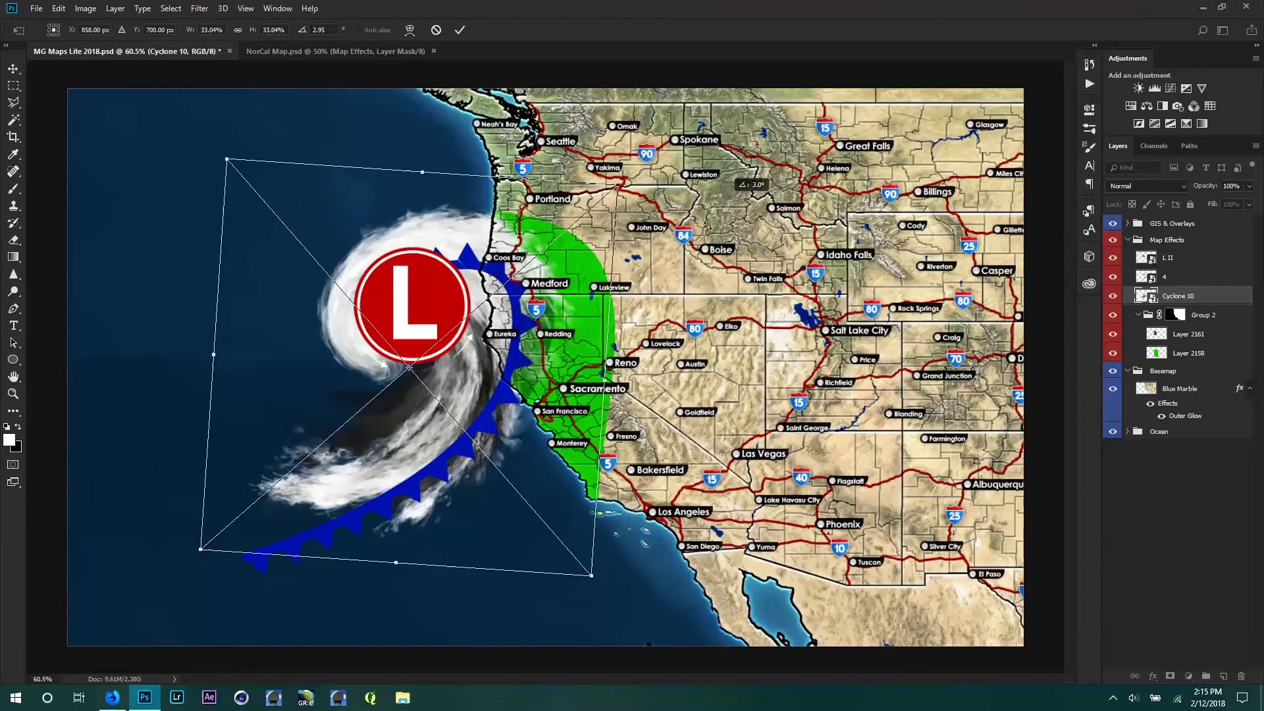
{"action": "key", "text": "Return"}
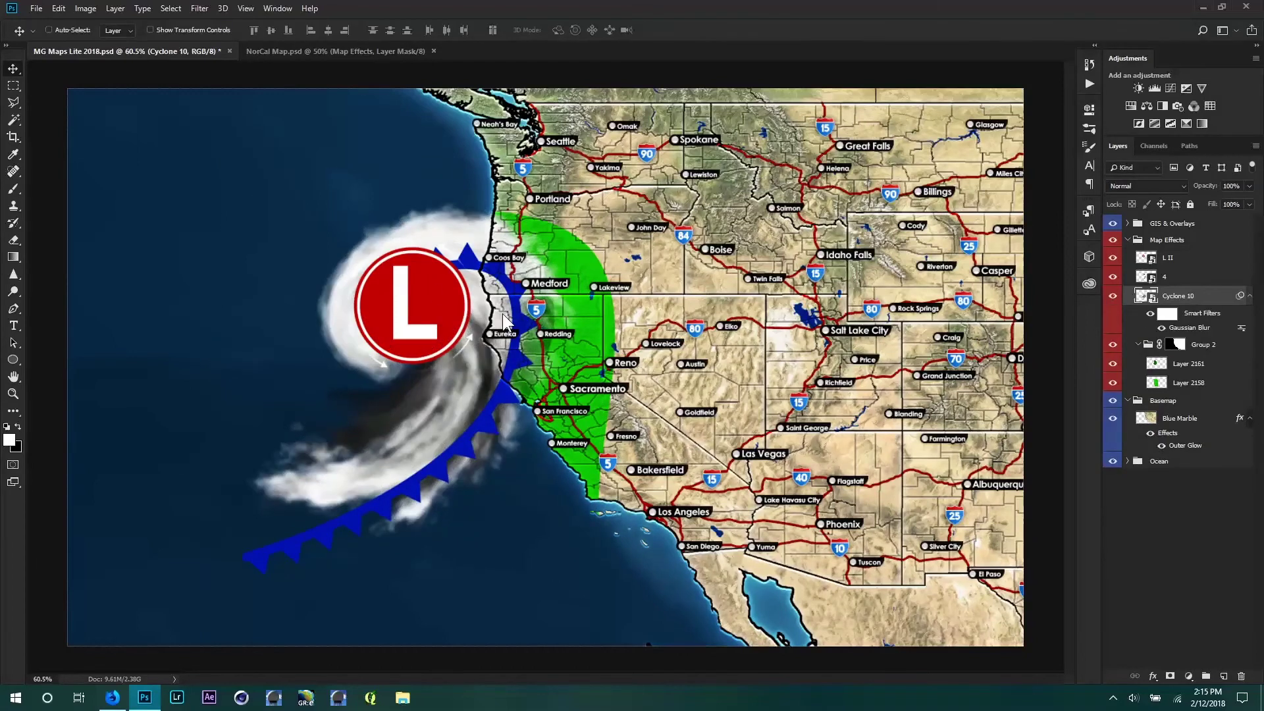
Step: Try the Screen and Linear Dodge (Add) blend modes on the Cyclone 10 layer
{"action": "left_click", "coordinate": [1129, 187]}
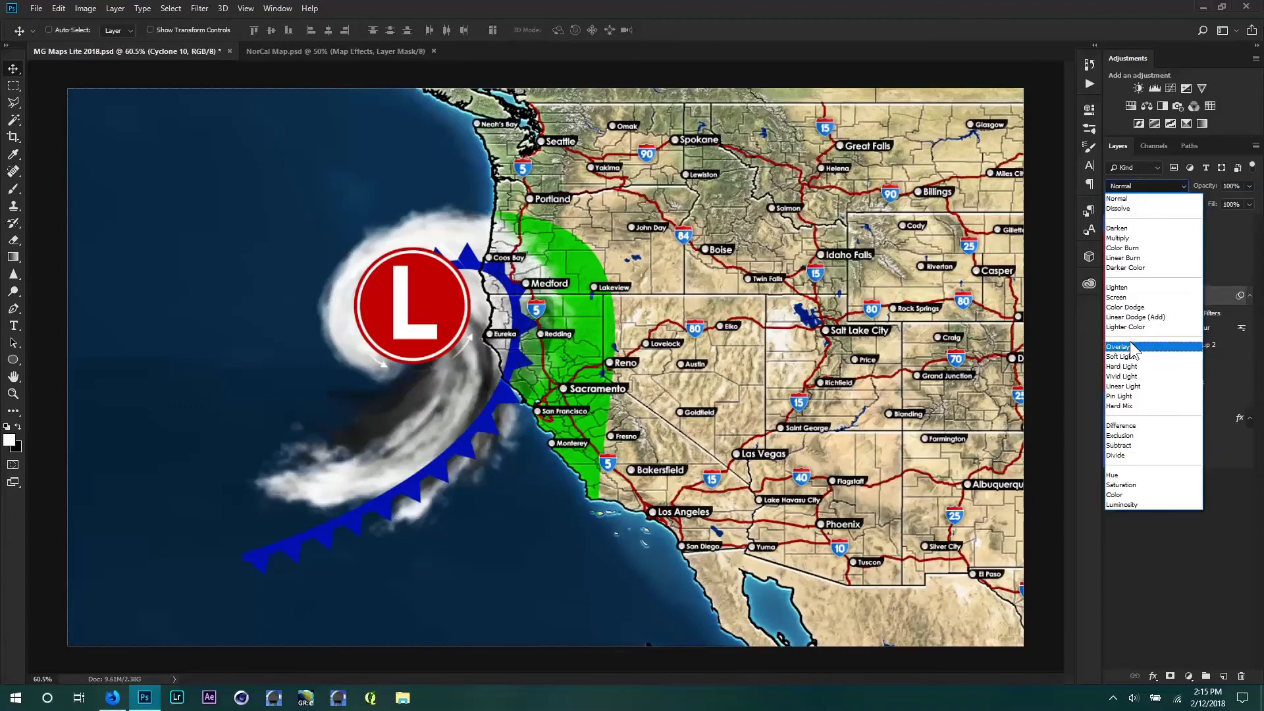
{"action": "left_click", "coordinate": [1131, 298]}
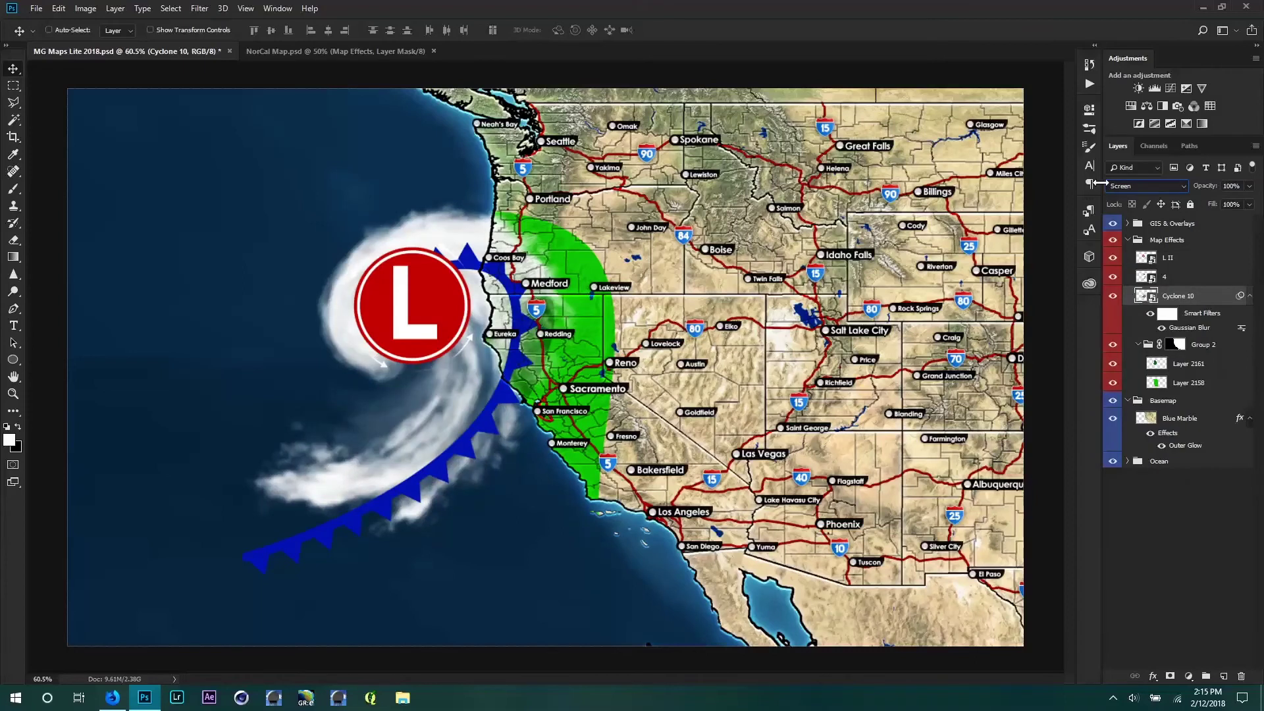
{"action": "left_click", "coordinate": [1139, 183]}
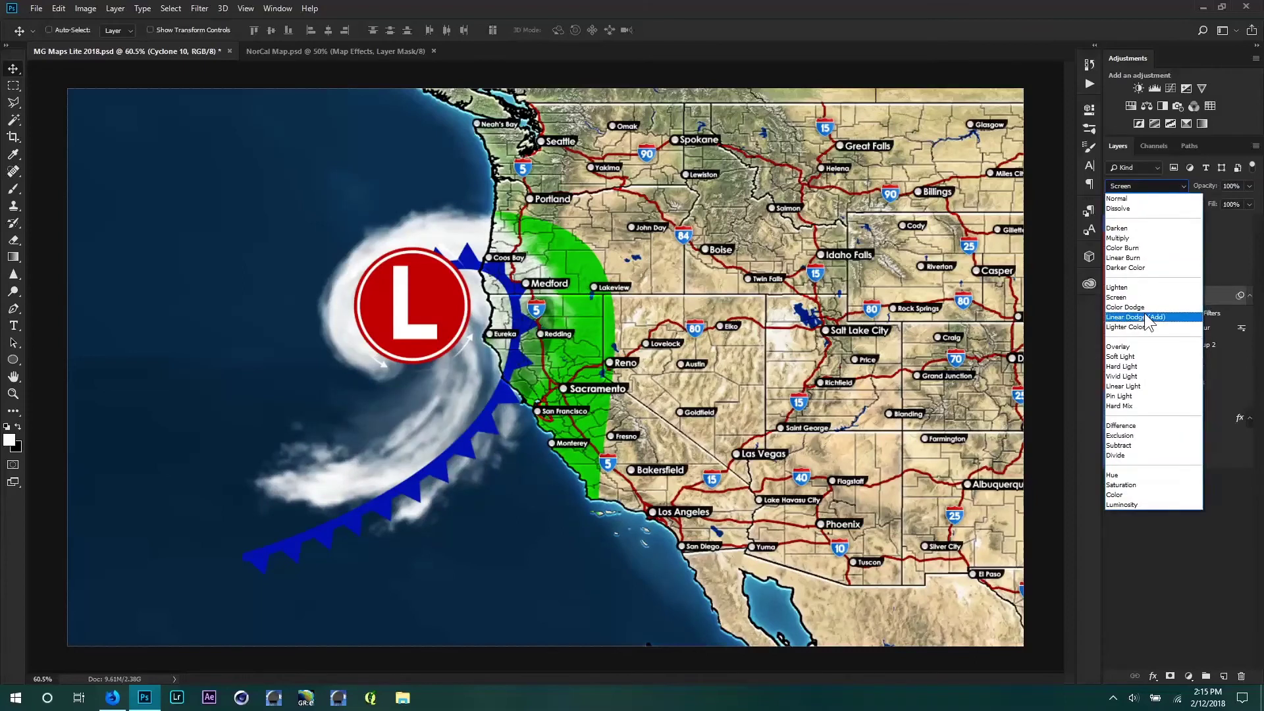
{"action": "left_click", "coordinate": [1150, 311]}
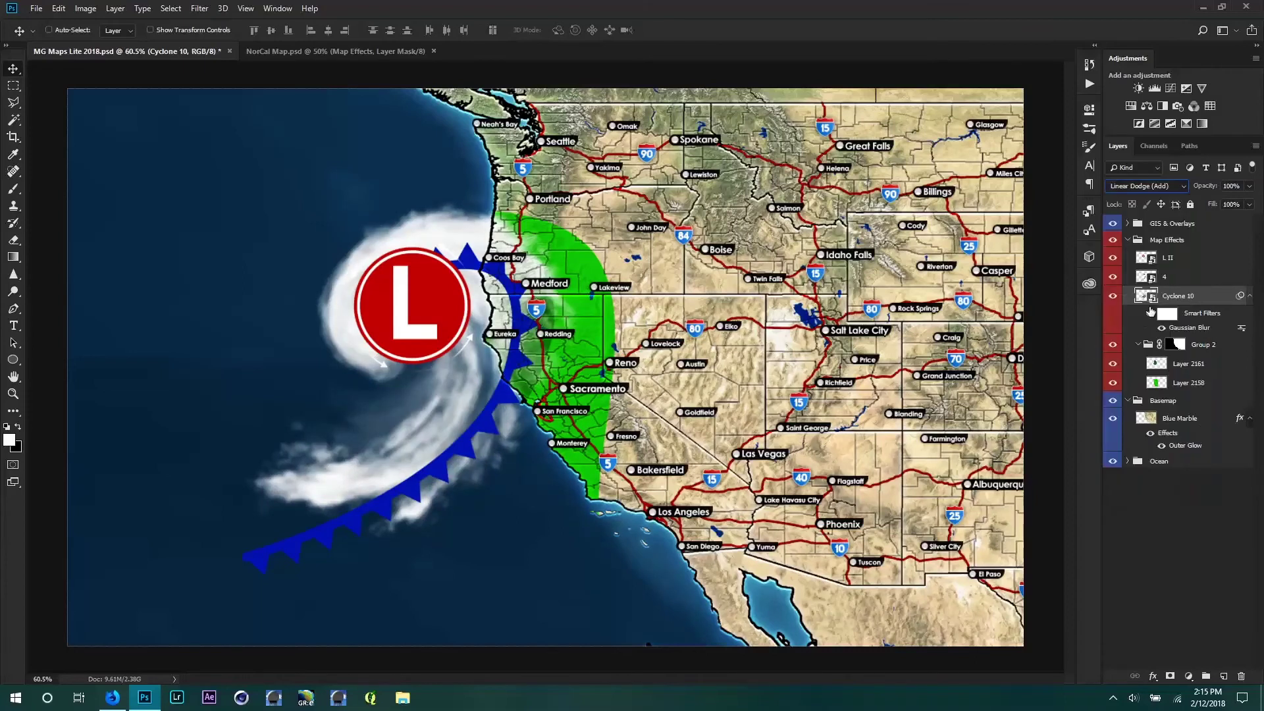
Step: Set the Cyclone 10 layer's blend mode to Overlay
{"action": "left_click", "coordinate": [1151, 184]}
{"action": "left_click", "coordinate": [1152, 352]}
{"action": "left_click", "coordinate": [1137, 184]}
{"action": "left_click", "coordinate": [1136, 185]}
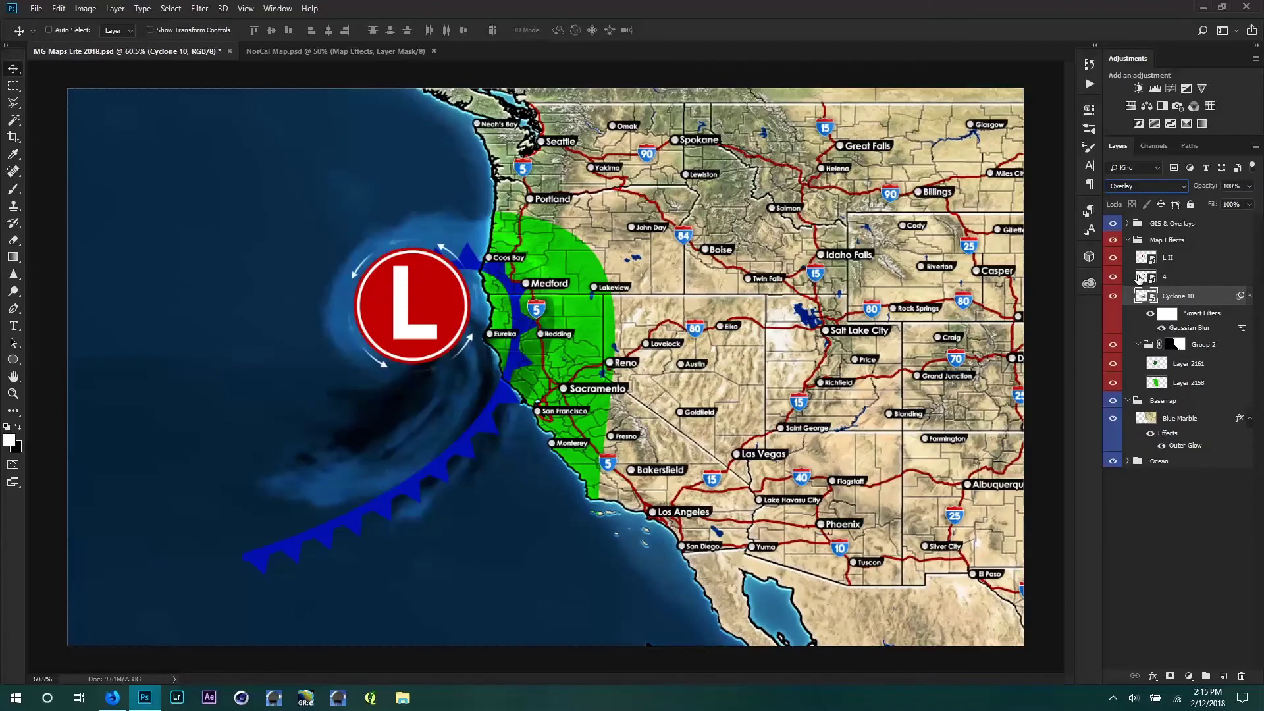
Step: Duplicate the Cyclone 10 layer and set the copy's blend mode to Lighten
{"action": "key", "text": "ctrl+j"}
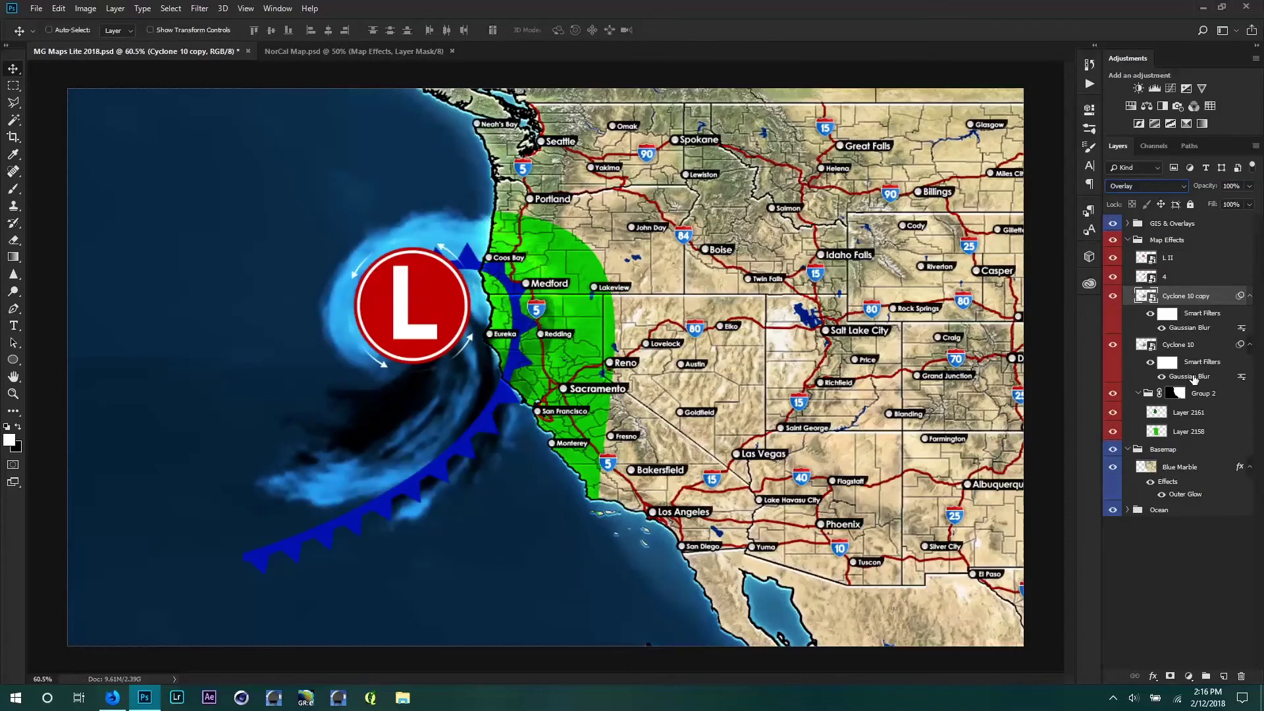
{"action": "left_click", "coordinate": [1153, 186]}
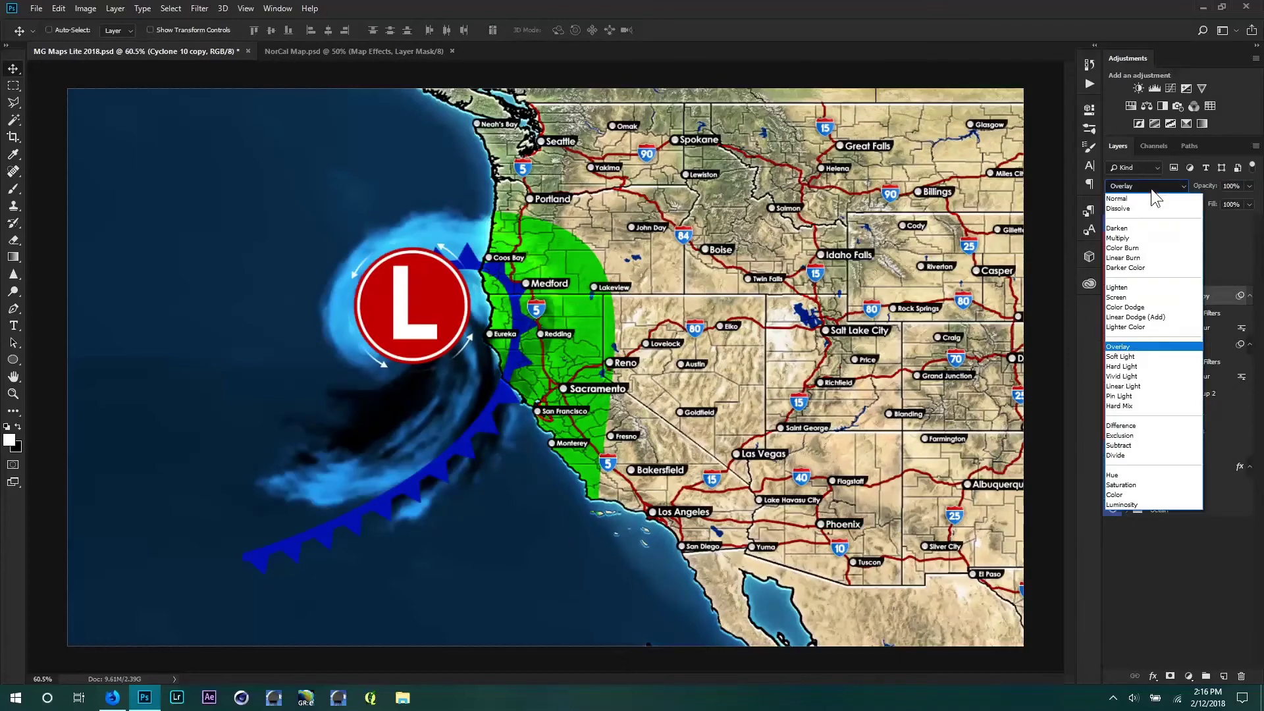
{"action": "left_click", "coordinate": [1135, 288]}
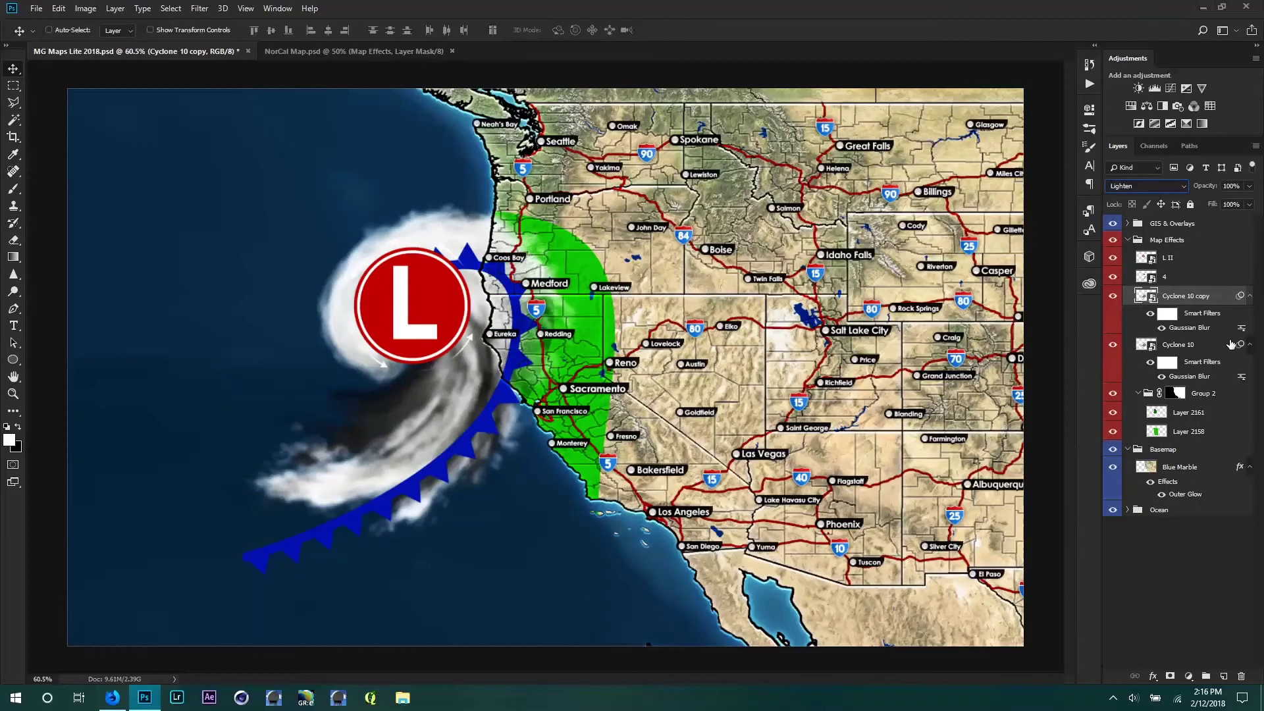
Step: Set the Cyclone 10 copy layer's blend mode to Linear Dodge (Add) and its fill to 79%
{"action": "left_click", "coordinate": [1141, 188]}
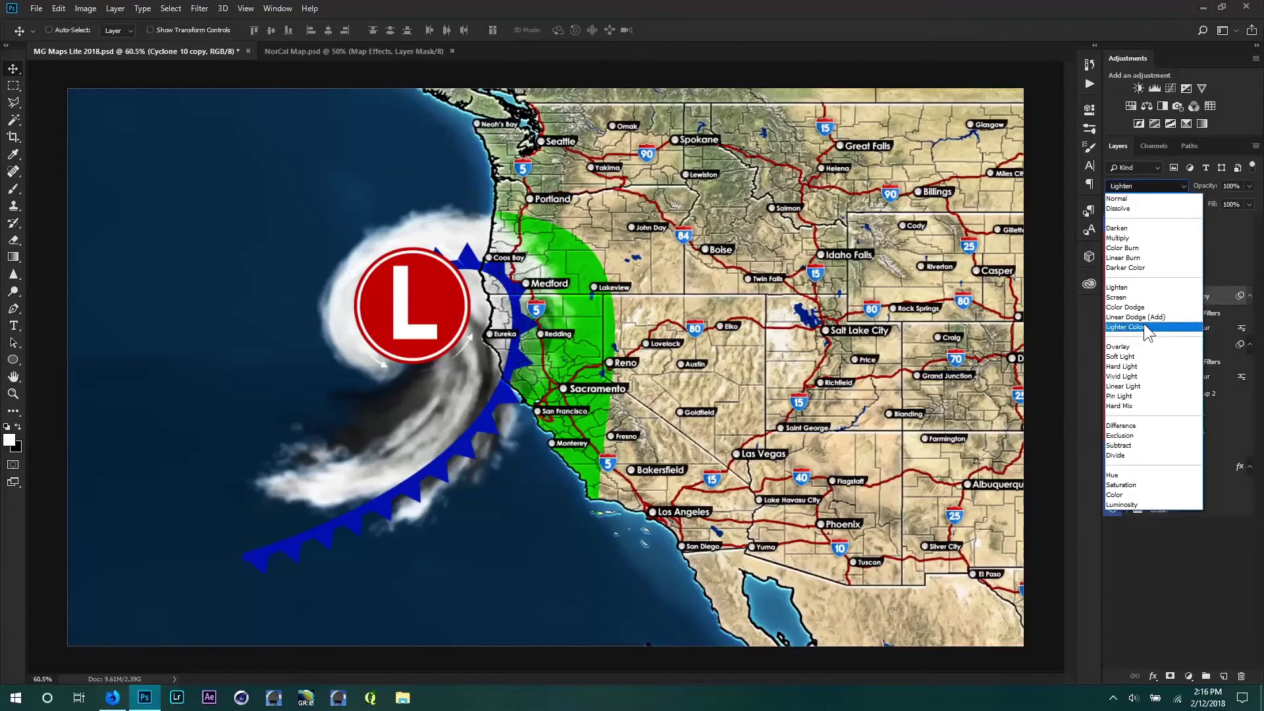
{"action": "left_click", "coordinate": [1145, 316]}
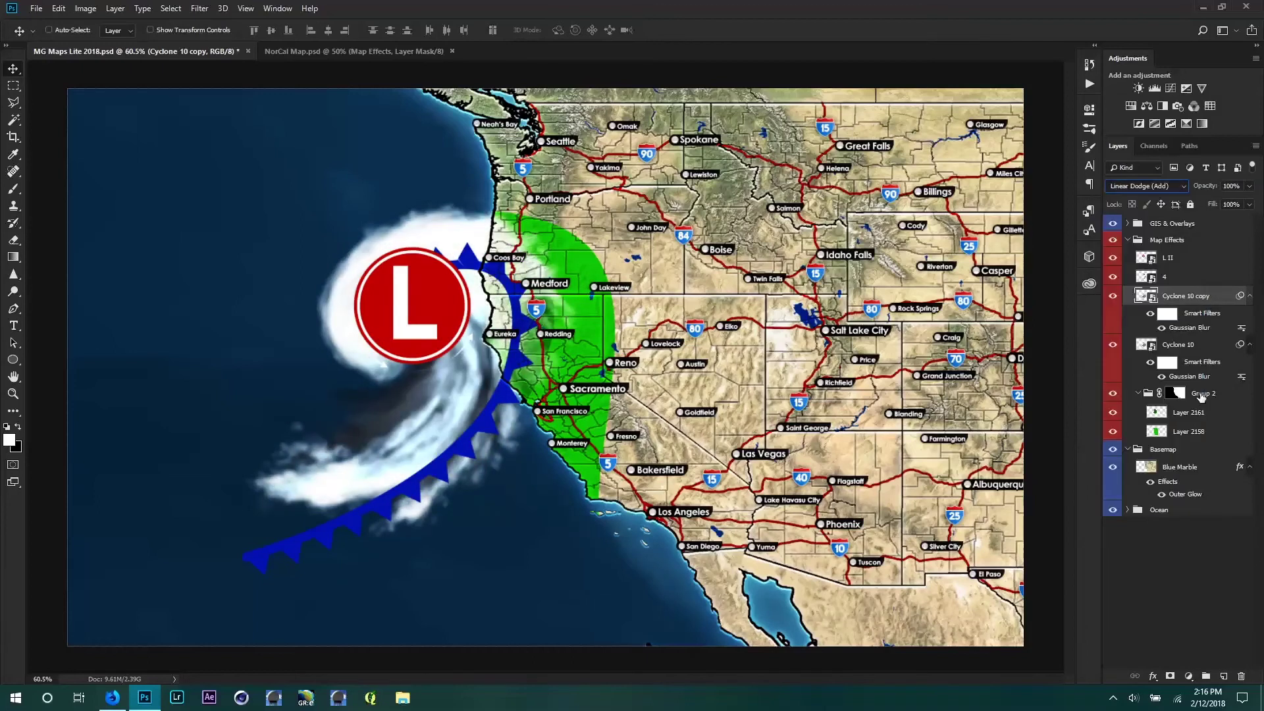
{"action": "left_click", "coordinate": [1195, 353]}
{"action": "left_click", "coordinate": [1230, 204]}
{"action": "type", "text": "50"}
{"action": "key", "text": "Return"}
{"action": "left_click", "coordinate": [1208, 306]}
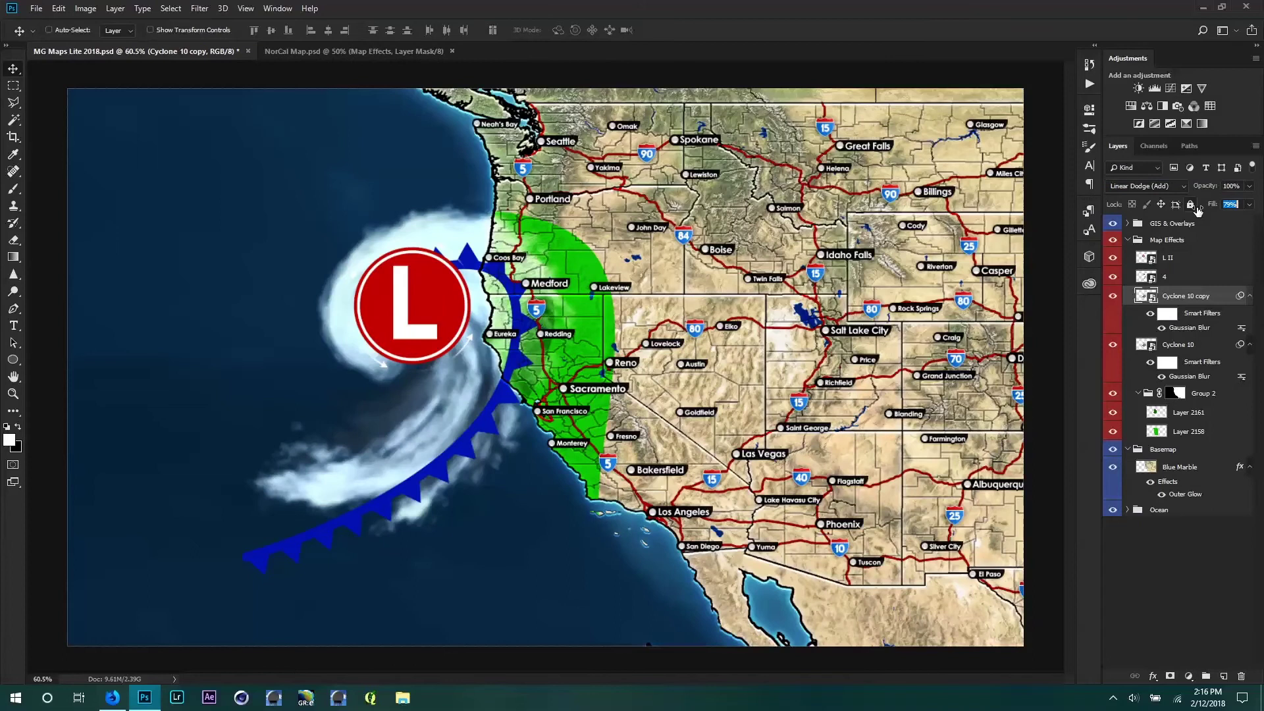
Step: Transform both Cyclone layers together, scaling them to about 89%, rotating them about 8.5° counterclockwise and aligning the clouds with the cold front
{"action": "left_click", "coordinate": [1200, 347], "text": "shift"}
{"action": "key", "text": "ctrl+t"}
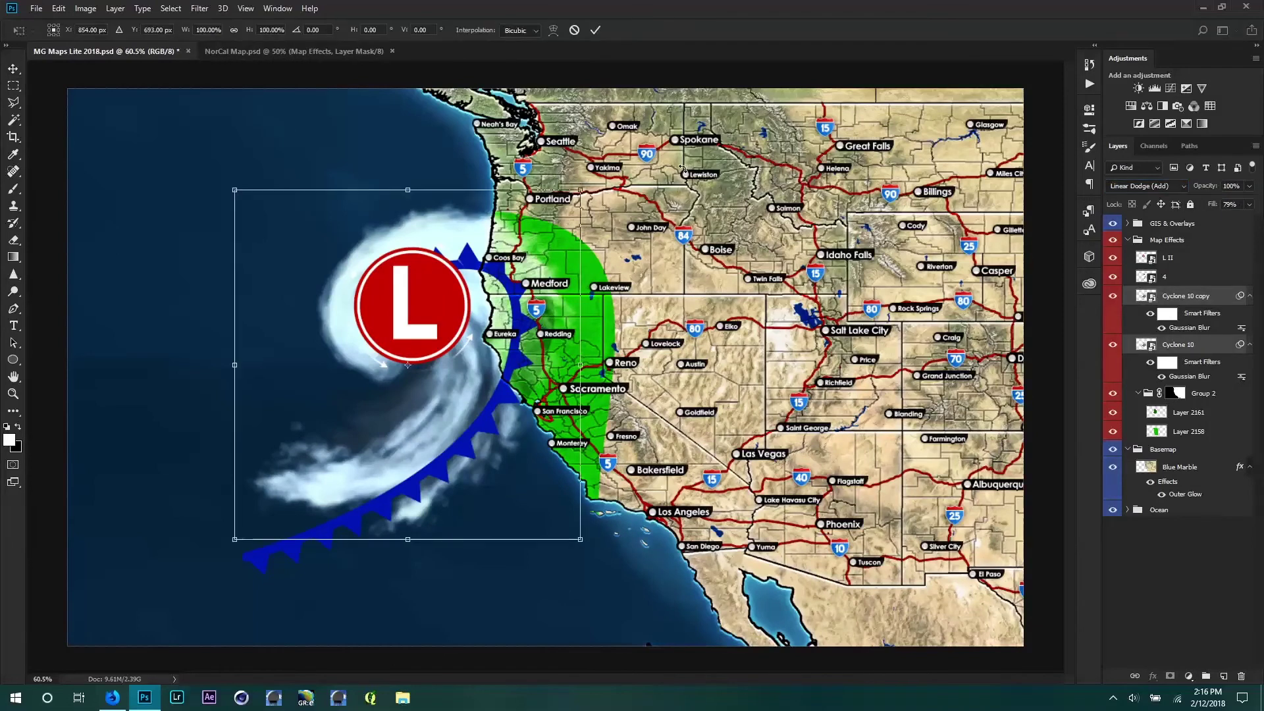
{"action": "left_click_drag", "start_coordinate": [678, 194], "coordinate": [626, 193]}
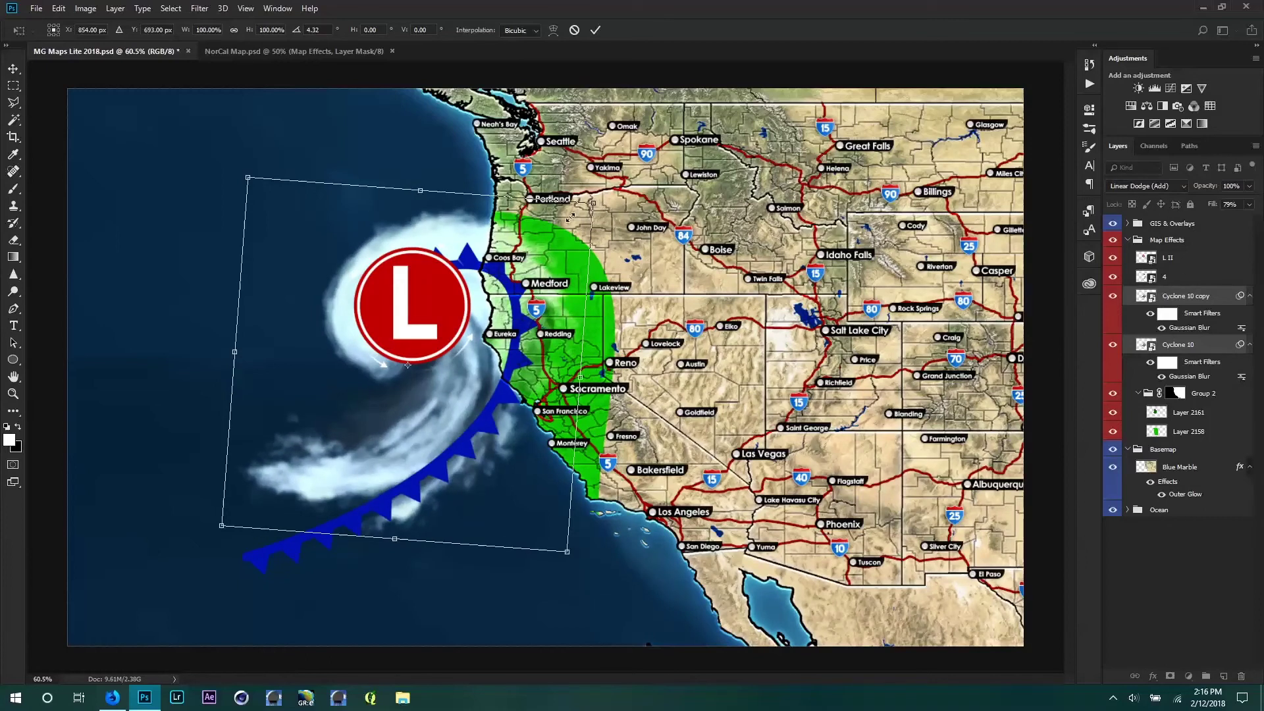
{"action": "left_click_drag", "start_coordinate": [574, 207], "coordinate": [573, 221]}
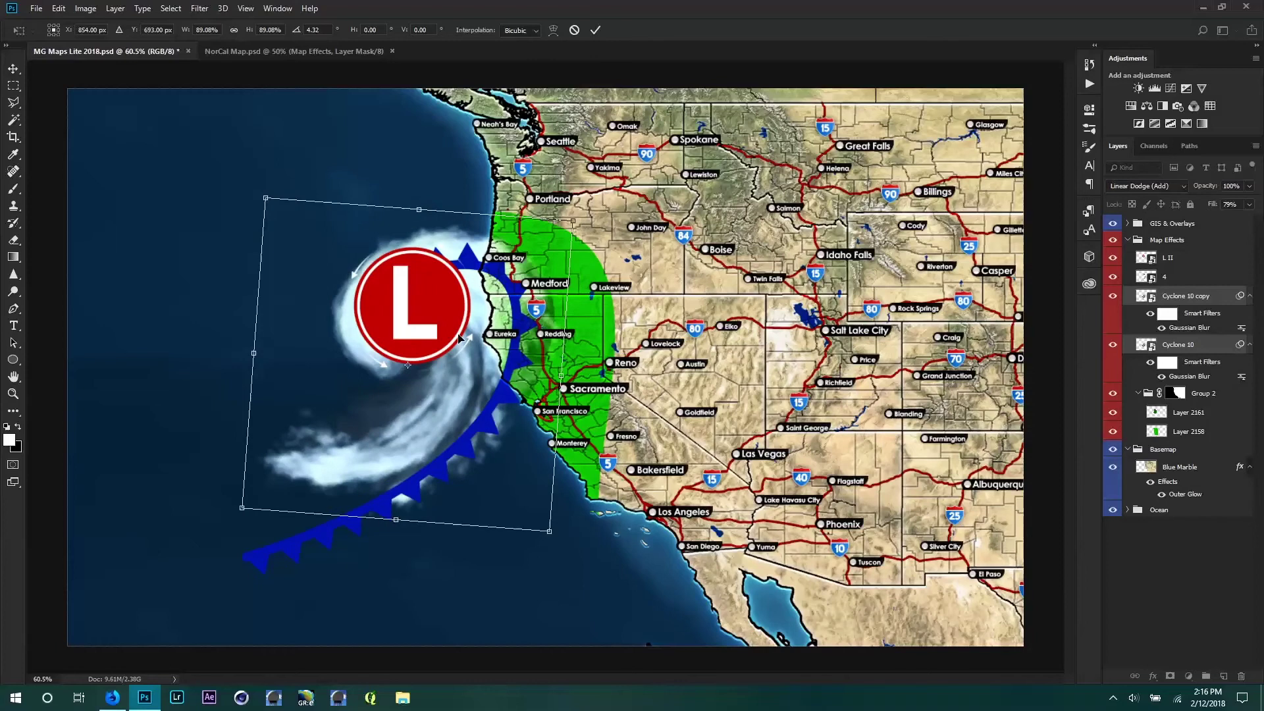
{"action": "left_click_drag", "start_coordinate": [491, 345], "coordinate": [524, 358]}
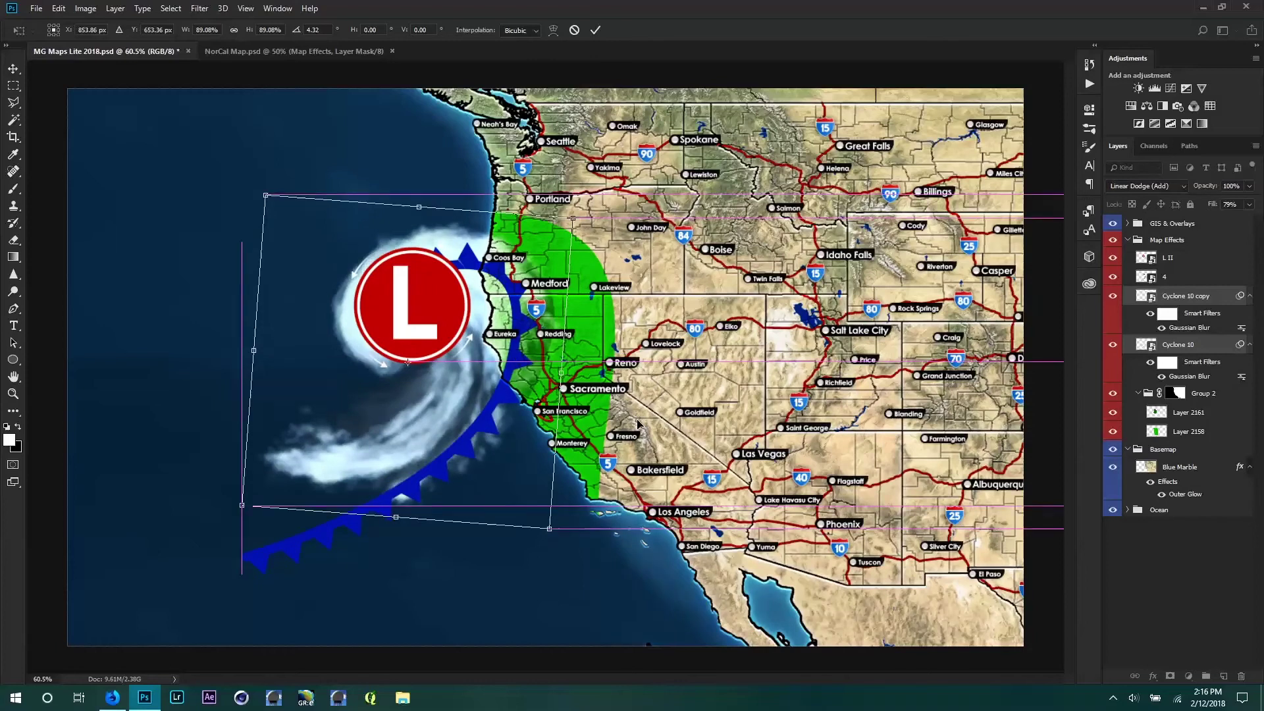
{"action": "left_click_drag", "start_coordinate": [638, 425], "coordinate": [650, 423]}
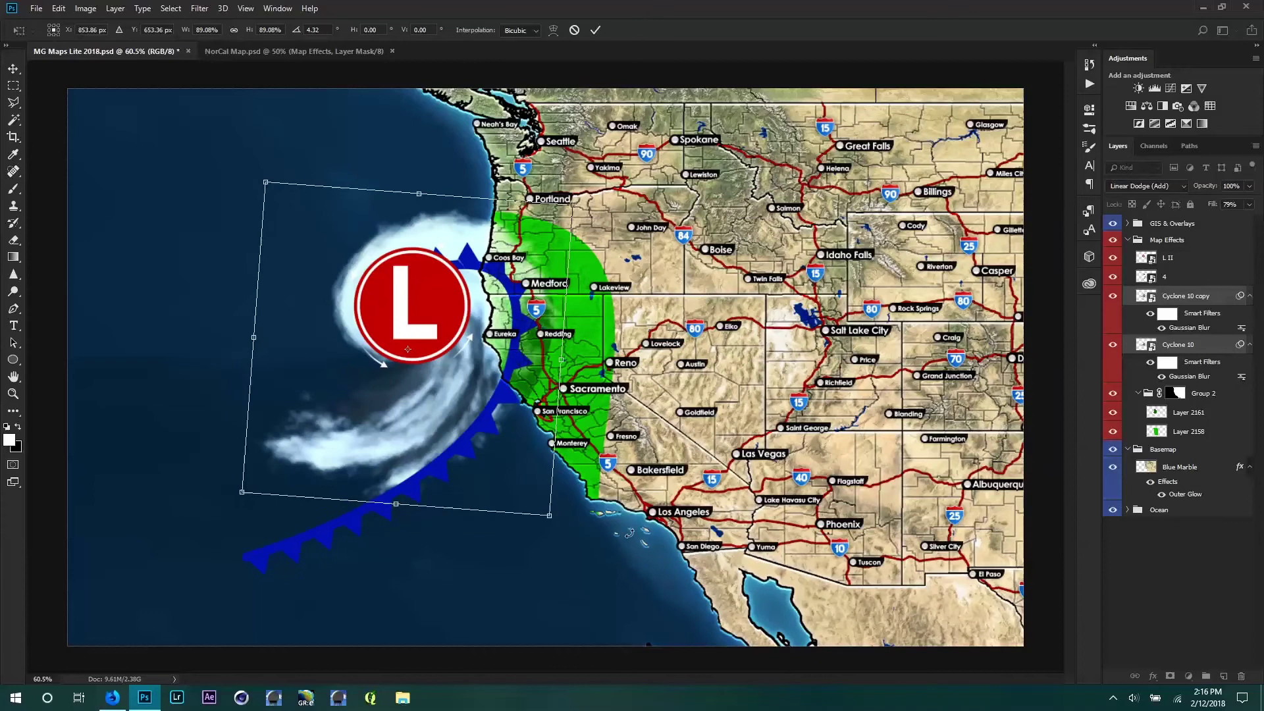
{"action": "left_click_drag", "start_coordinate": [637, 530], "coordinate": [688, 454]}
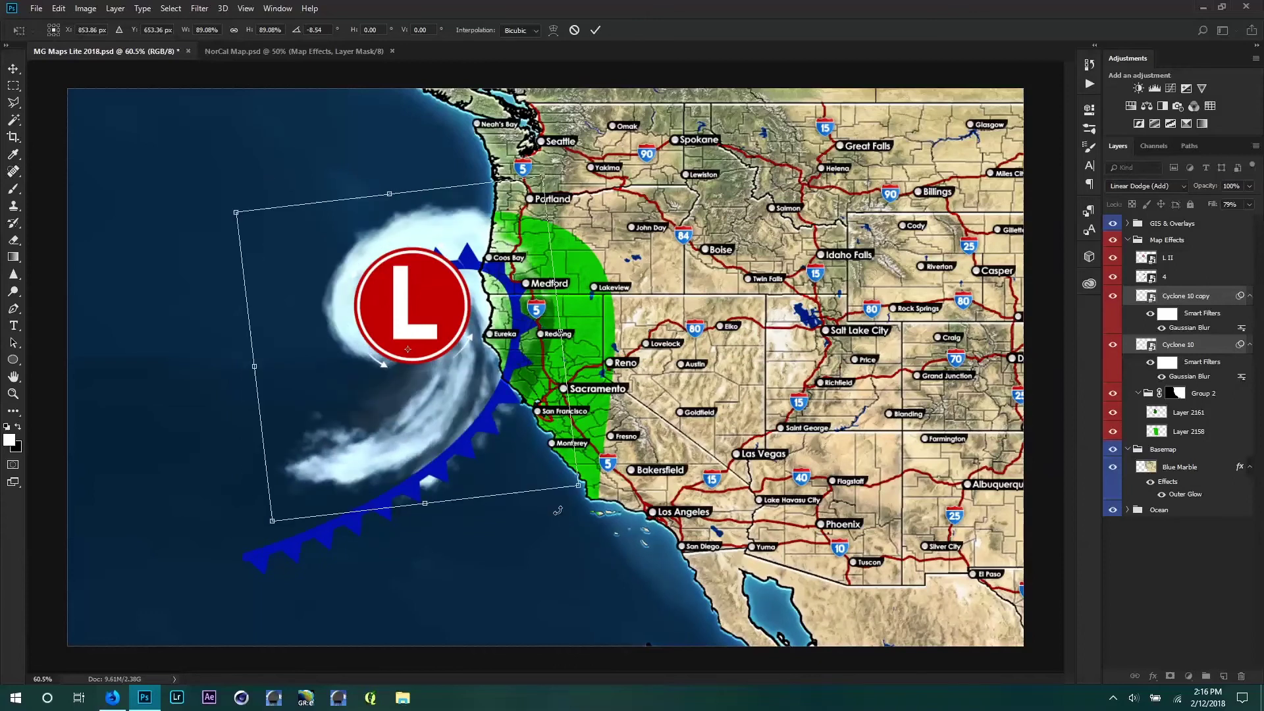
{"action": "left_click_drag", "start_coordinate": [504, 480], "coordinate": [509, 476]}
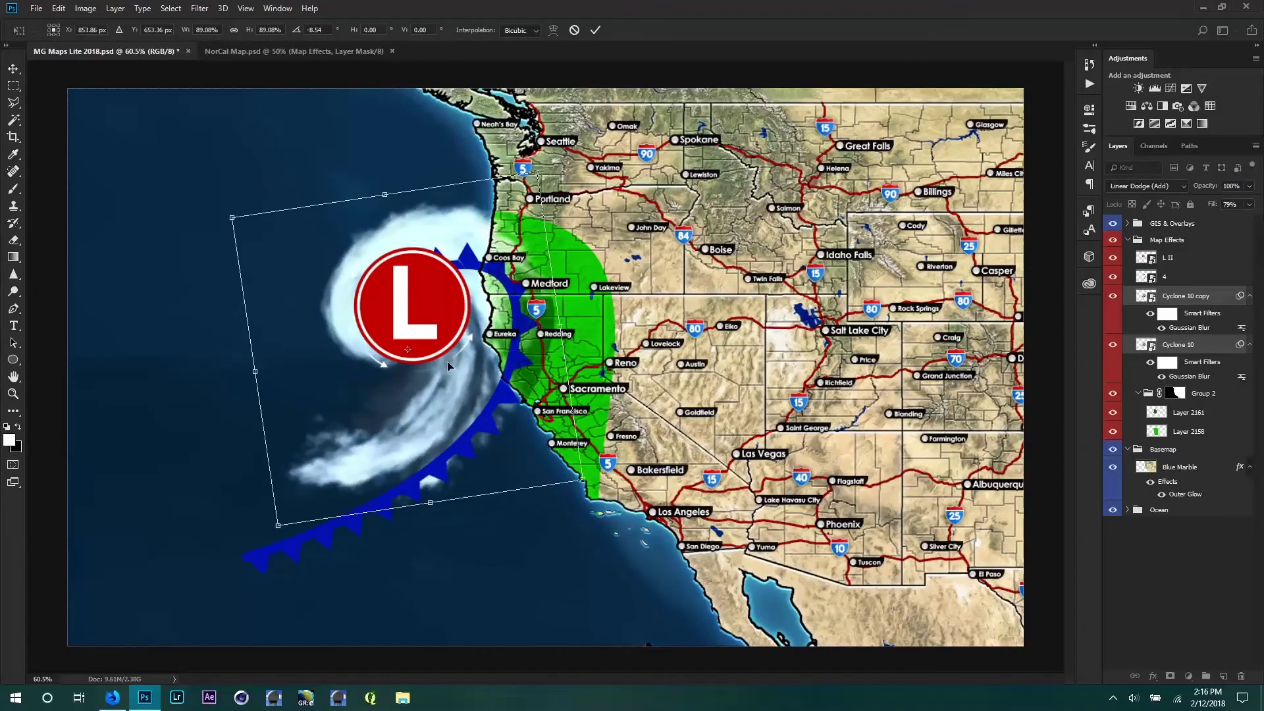
{"action": "key", "text": "Return"}
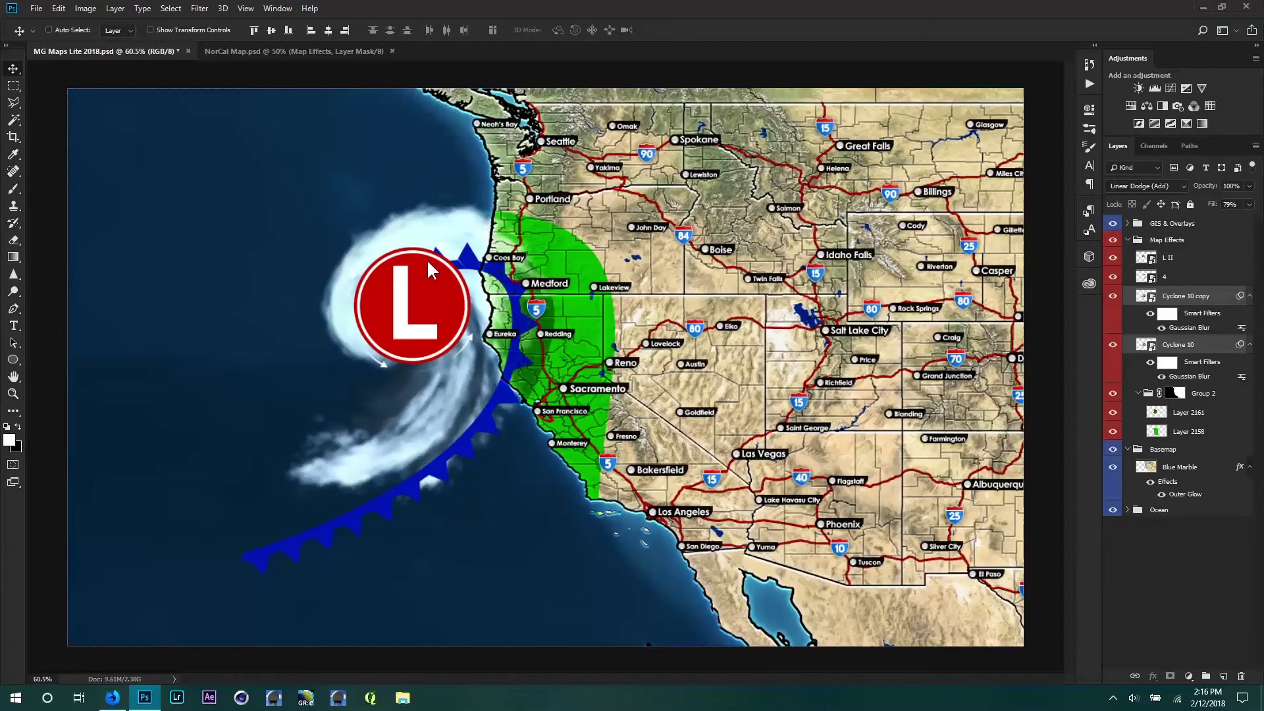
Step: Hide the Cyclone 10 layer and, after trying Multiply, set the Cyclone 10 copy layer's blend mode to Screen
{"action": "left_click", "coordinate": [1165, 344]}
{"action": "left_click", "coordinate": [1113, 344]}
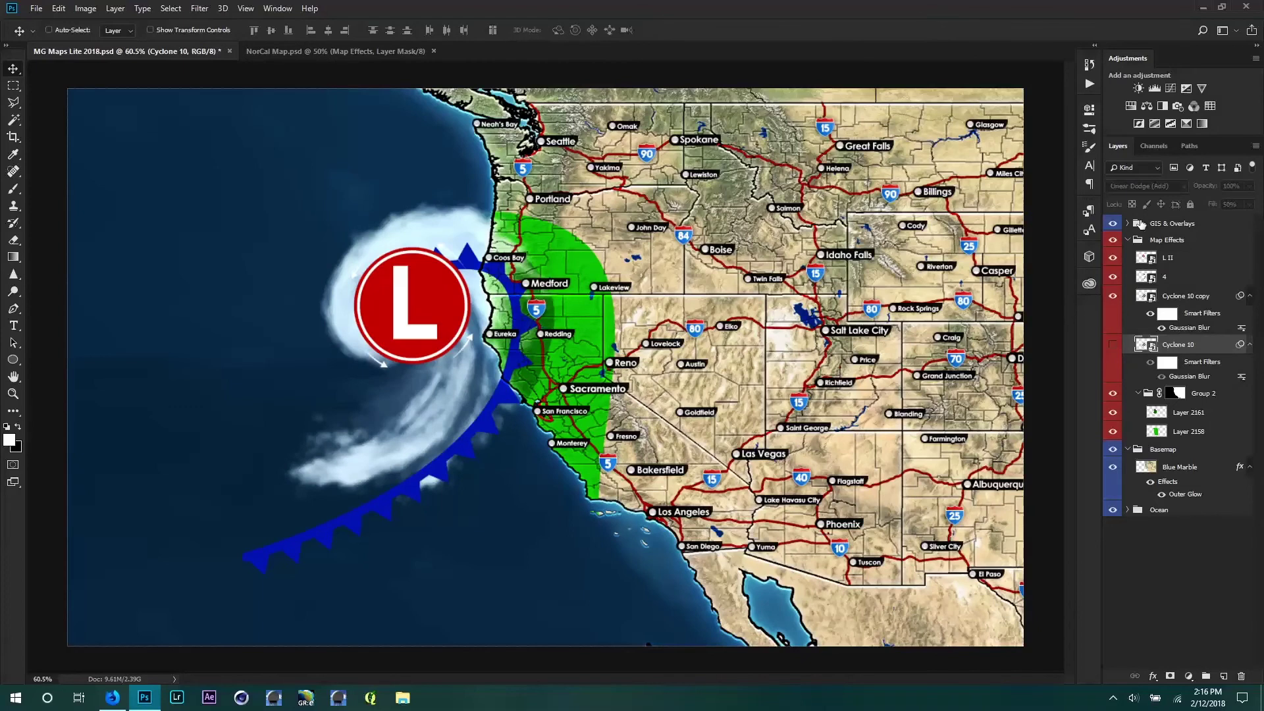
{"action": "left_click", "coordinate": [1185, 296]}
{"action": "left_click", "coordinate": [1145, 185]}
{"action": "left_click", "coordinate": [1133, 245]}
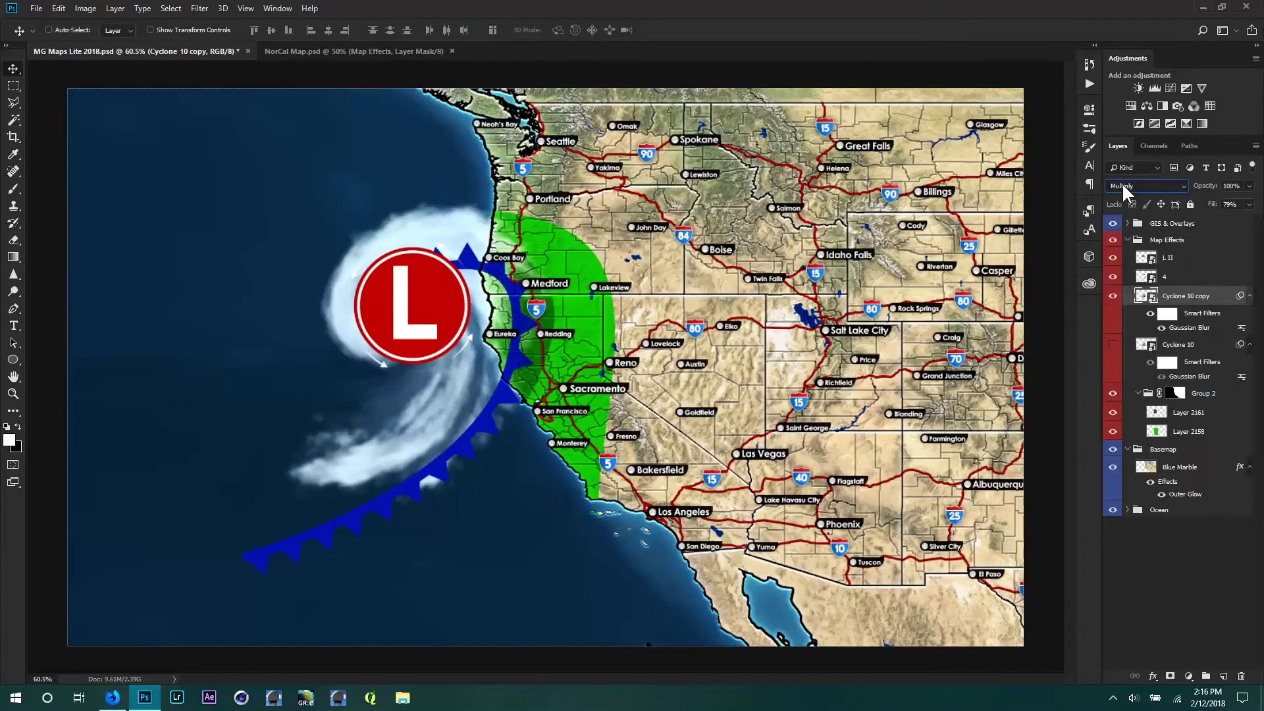
{"action": "left_click", "coordinate": [1121, 183]}
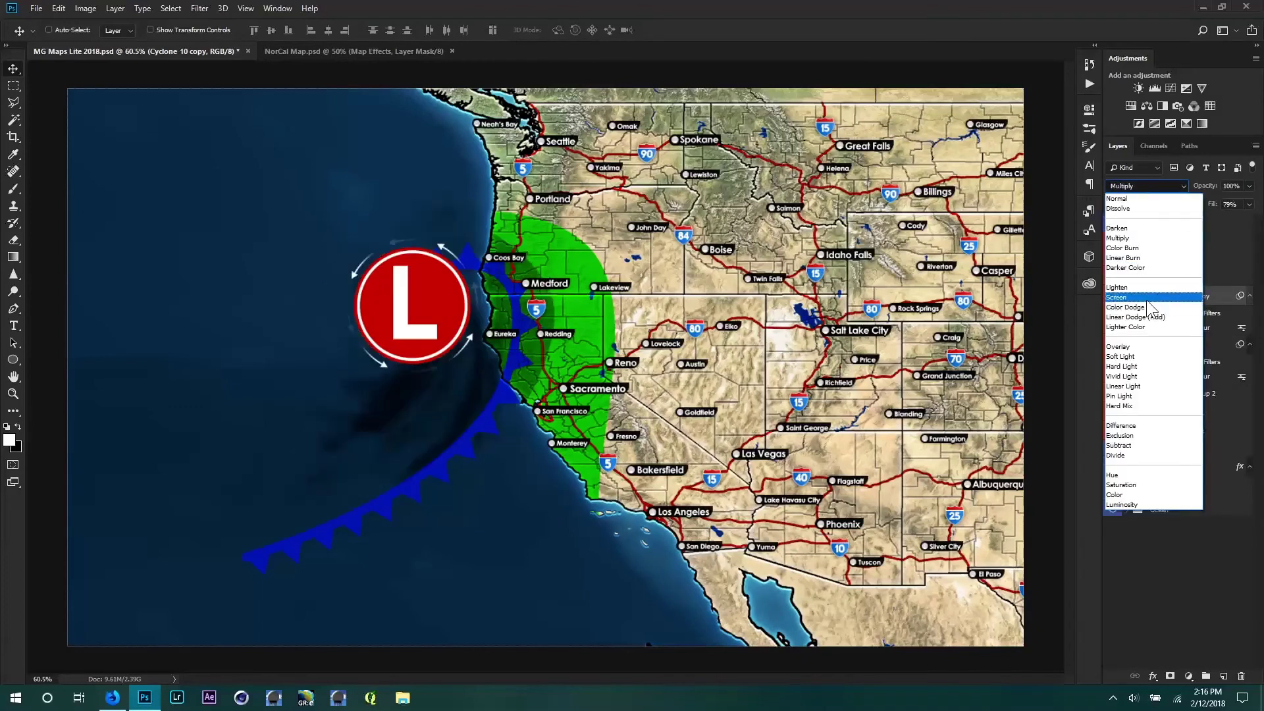
{"action": "left_click", "coordinate": [1147, 298]}
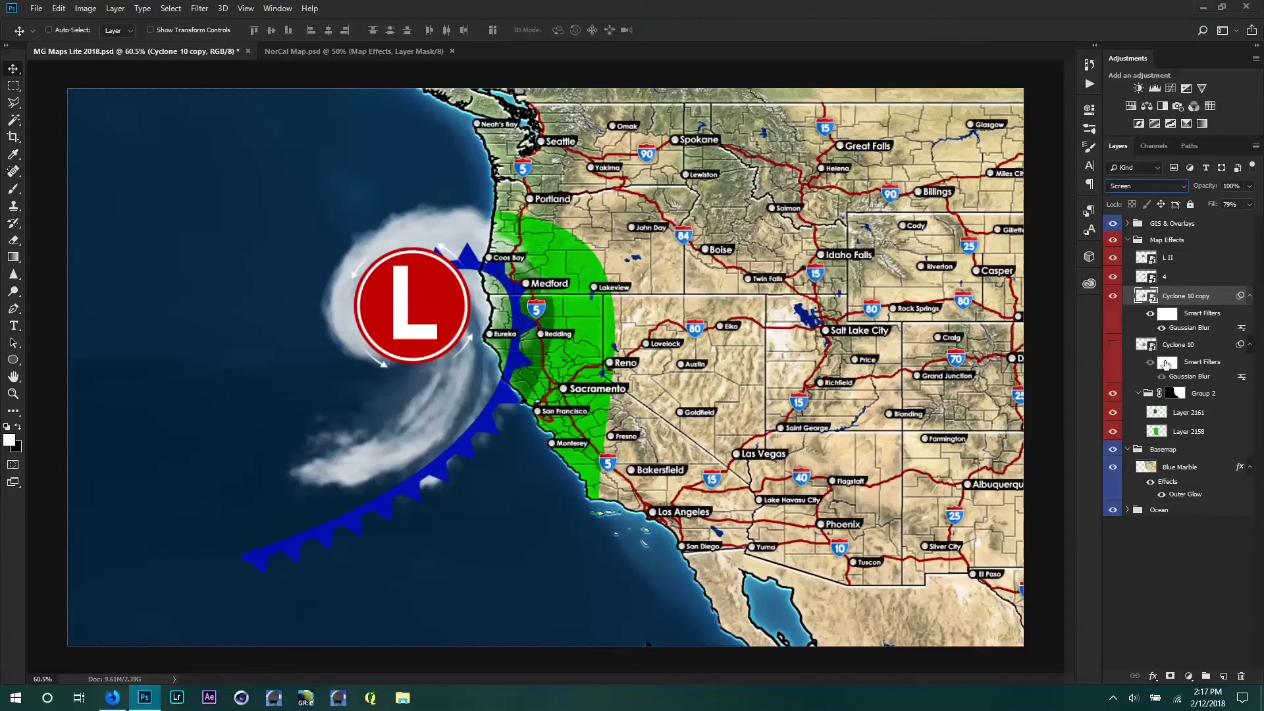
Step: Delete the original Cyclone 10 layer and add an empty layer between the Cyclone 10 copy layer and Group 2
{"action": "left_click", "coordinate": [1190, 346]}
{"action": "key", "text": "Delete"}
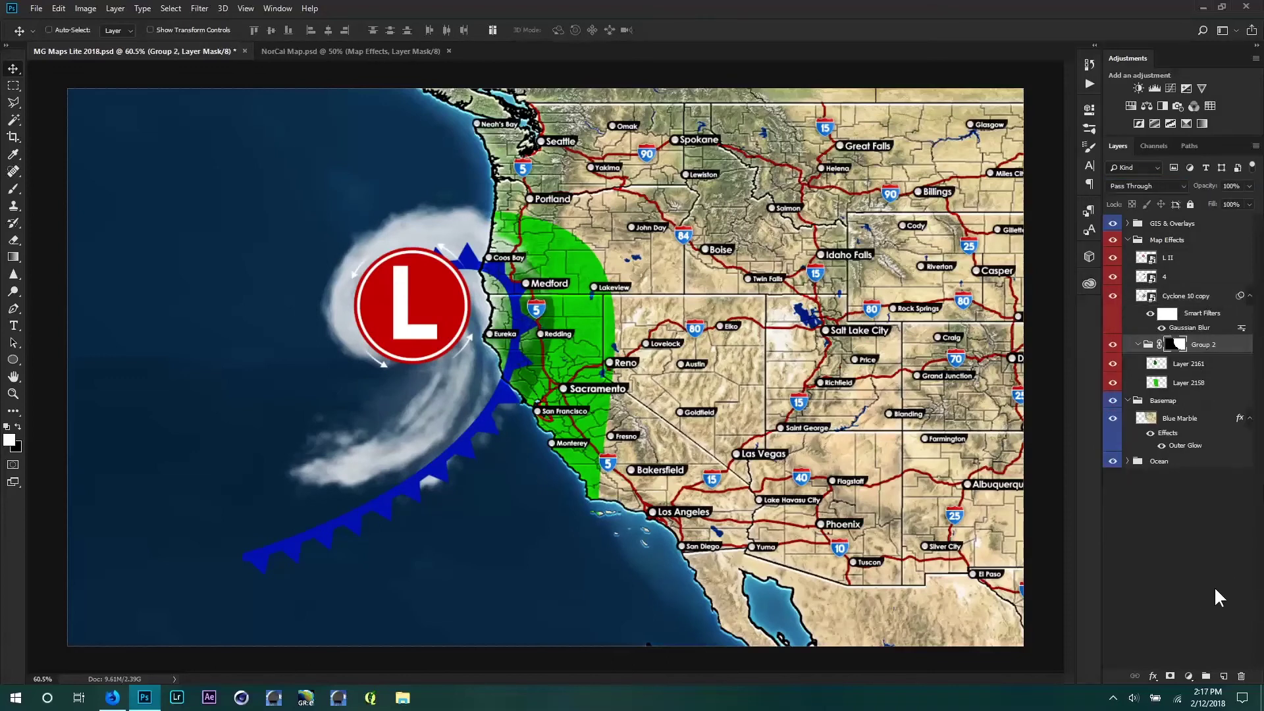
{"action": "left_click", "coordinate": [1224, 676]}
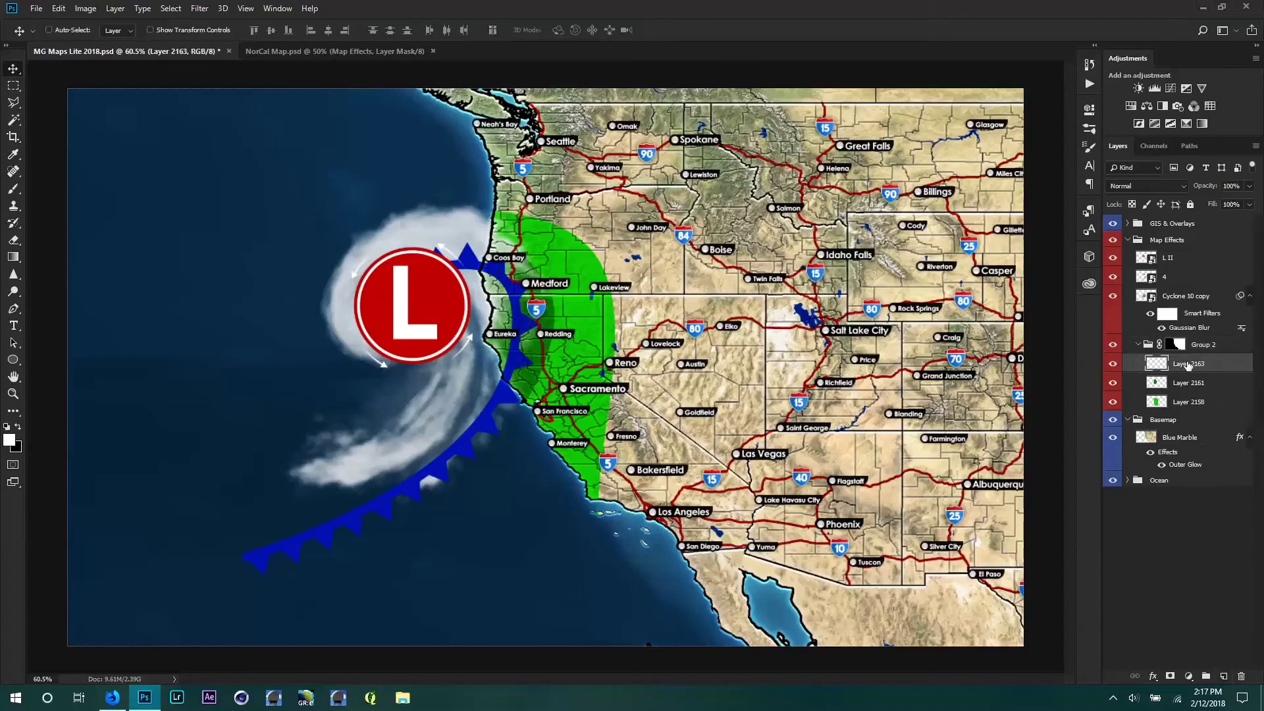
{"action": "left_click_drag", "start_coordinate": [1182, 364], "coordinate": [1182, 337]}
Step: Paint one white dab centred on the low-pressure symbol with a 700 px Soft Round brush at 0% hardness
{"action": "key", "text": "b"}
{"action": "key", "text": "bracketright"}
{"action": "key", "text": "bracketright"}
{"action": "key", "text": "bracketright"}
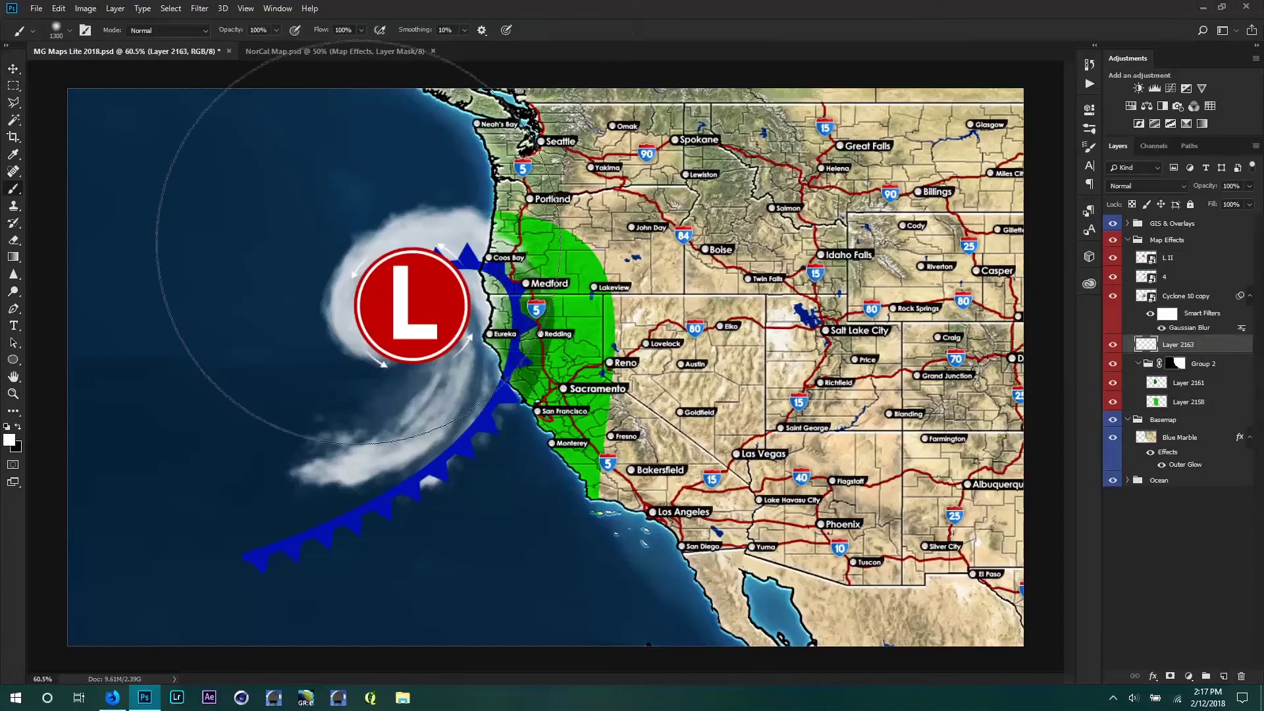
{"action": "key", "text": "bracketleft"}
{"action": "key", "text": "bracketleft"}
{"action": "key", "text": "bracketleft"}
{"action": "key", "text": "bracketleft"}
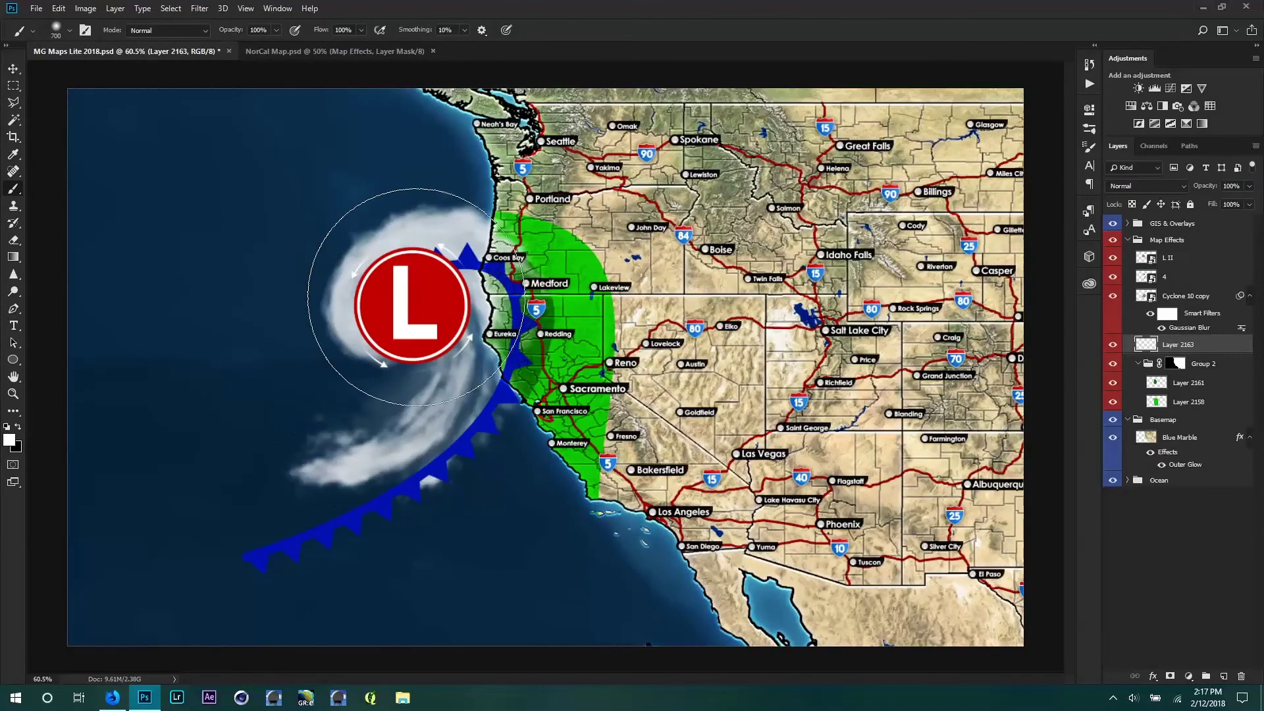
{"action": "key", "text": "bracketleft"}
{"action": "key", "text": "bracketright"}
{"action": "key", "text": "bracketleft"}
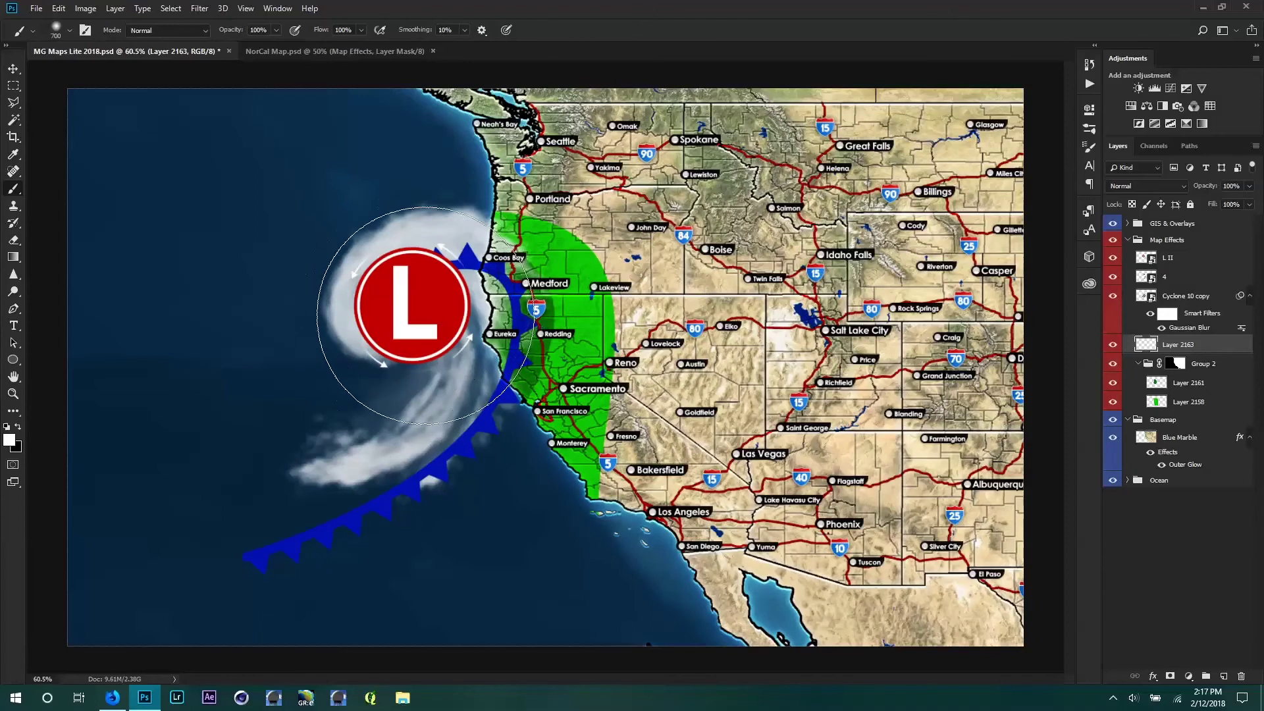
{"action": "key", "text": "bracketleft"}
{"action": "key", "text": "bracketleft"}
{"action": "key", "text": "bracketright"}
{"action": "key", "text": "bracketright"}
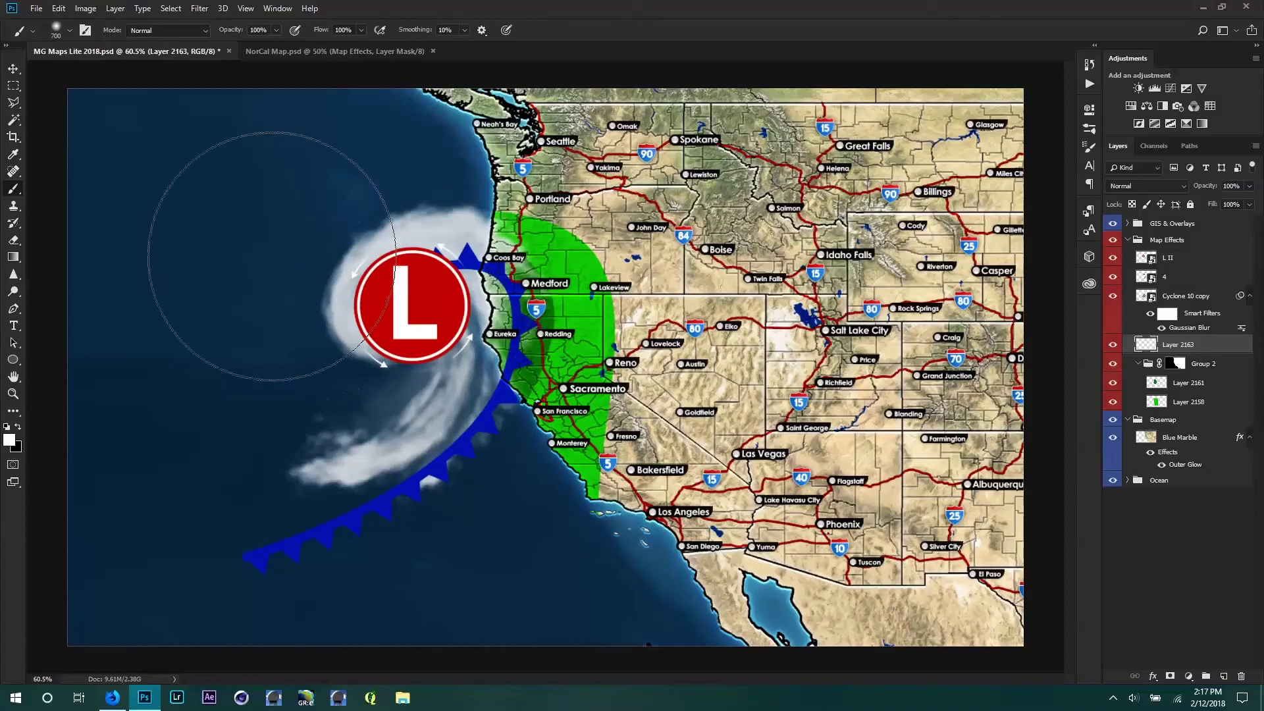
{"action": "left_click", "coordinate": [70, 29]}
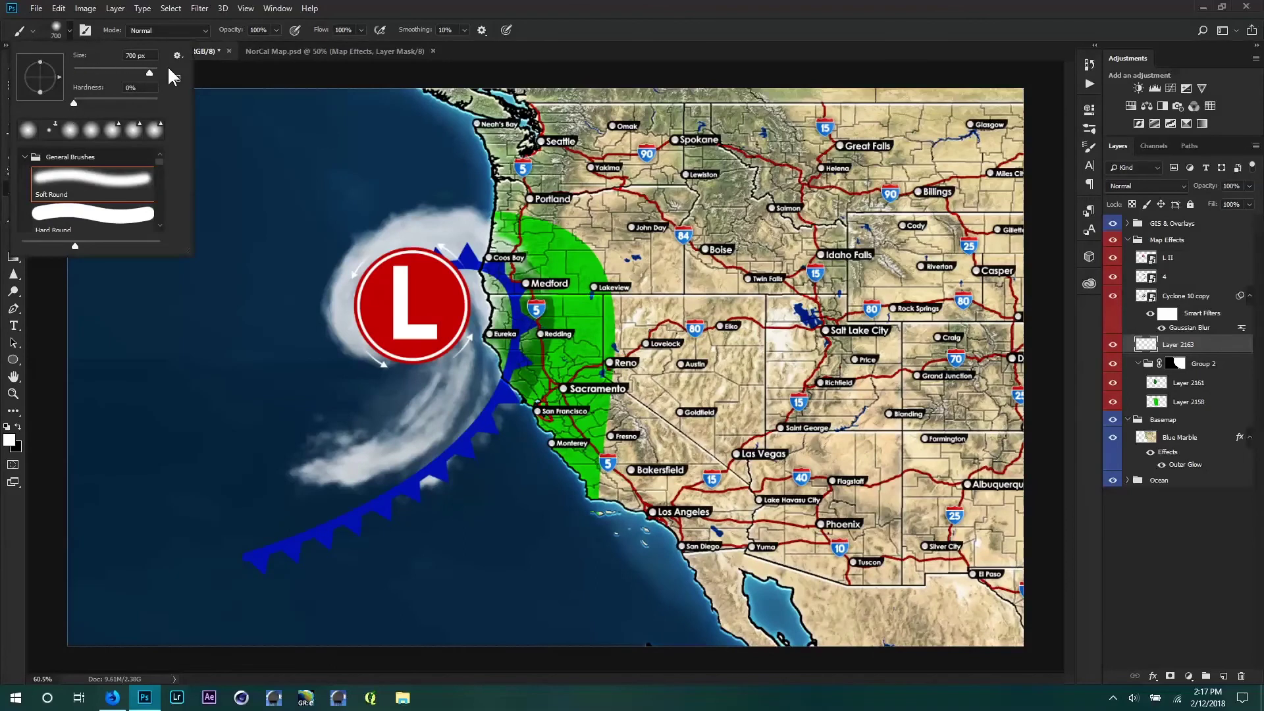
{"action": "left_click", "coordinate": [507, 9]}
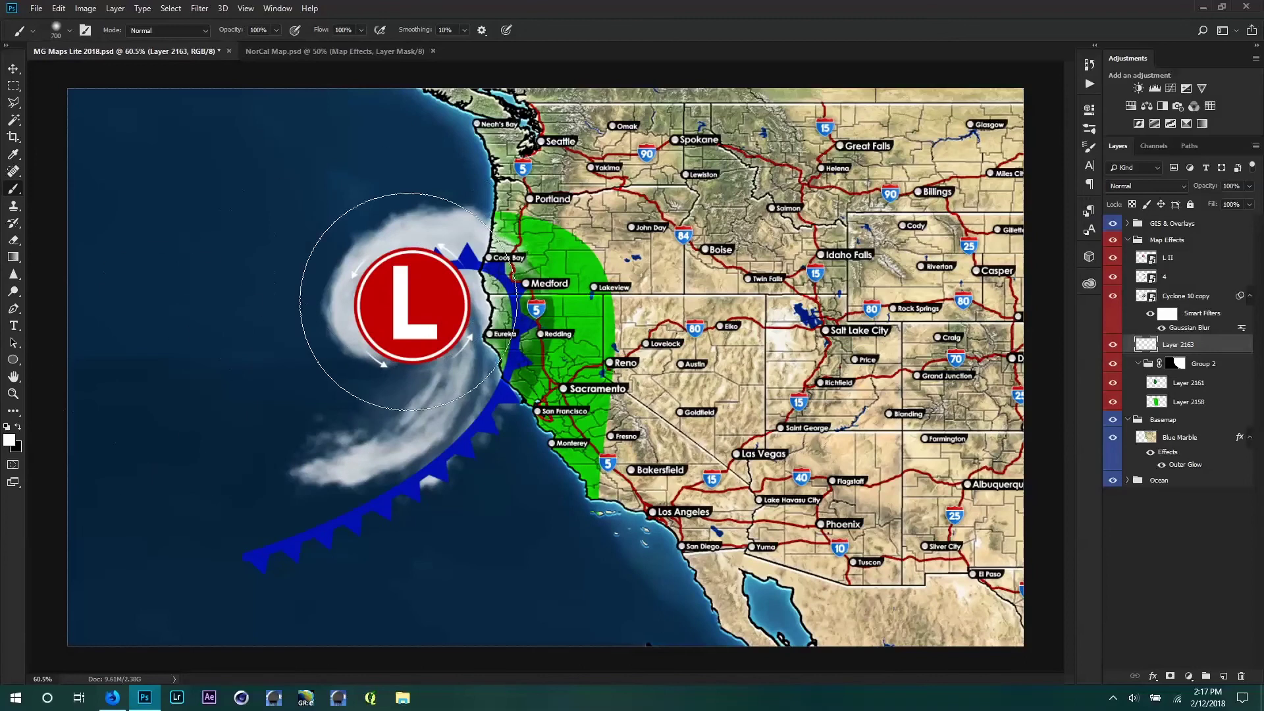
{"action": "left_click", "coordinate": [413, 311]}
Step: Set the white dab layer's blend mode to Overlay
{"action": "key", "text": "v"}
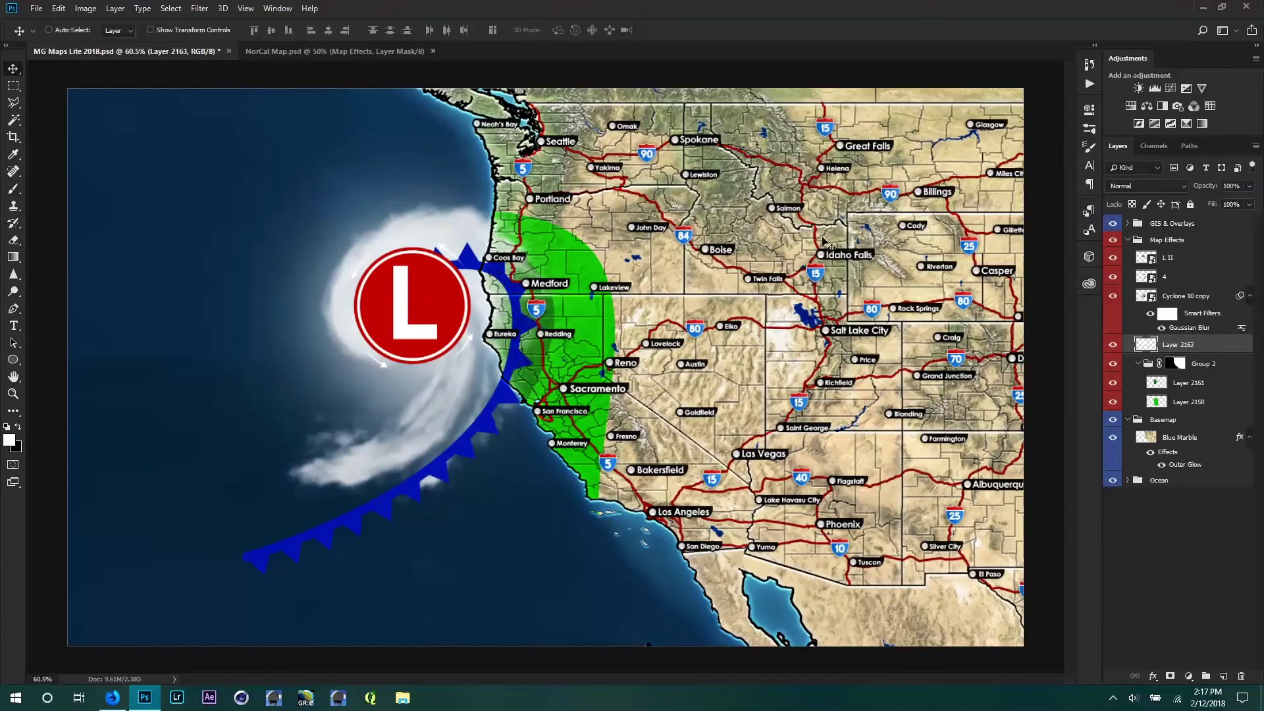
{"action": "left_click", "coordinate": [1127, 186]}
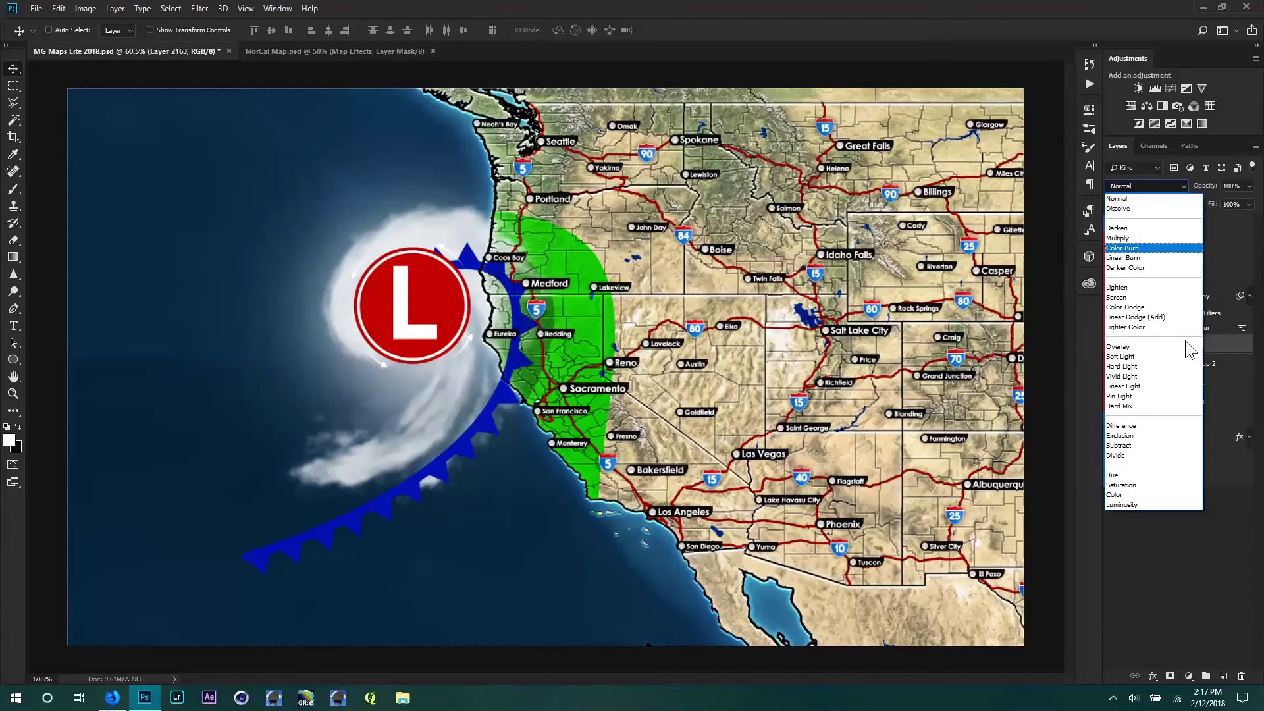
{"action": "left_click", "coordinate": [1131, 347]}
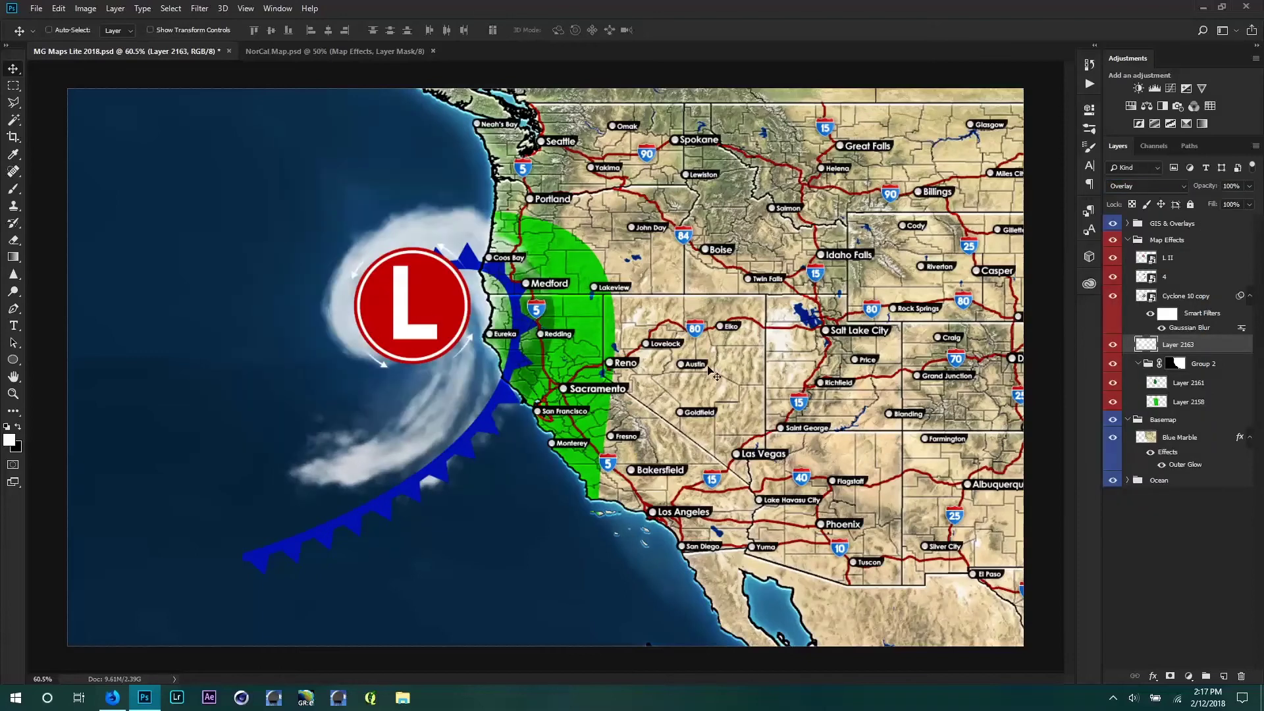
Step: Add a black Outer Glow to the L II layer with 59% opacity and a size of 103 px
{"action": "left_click", "coordinate": [1194, 276]}
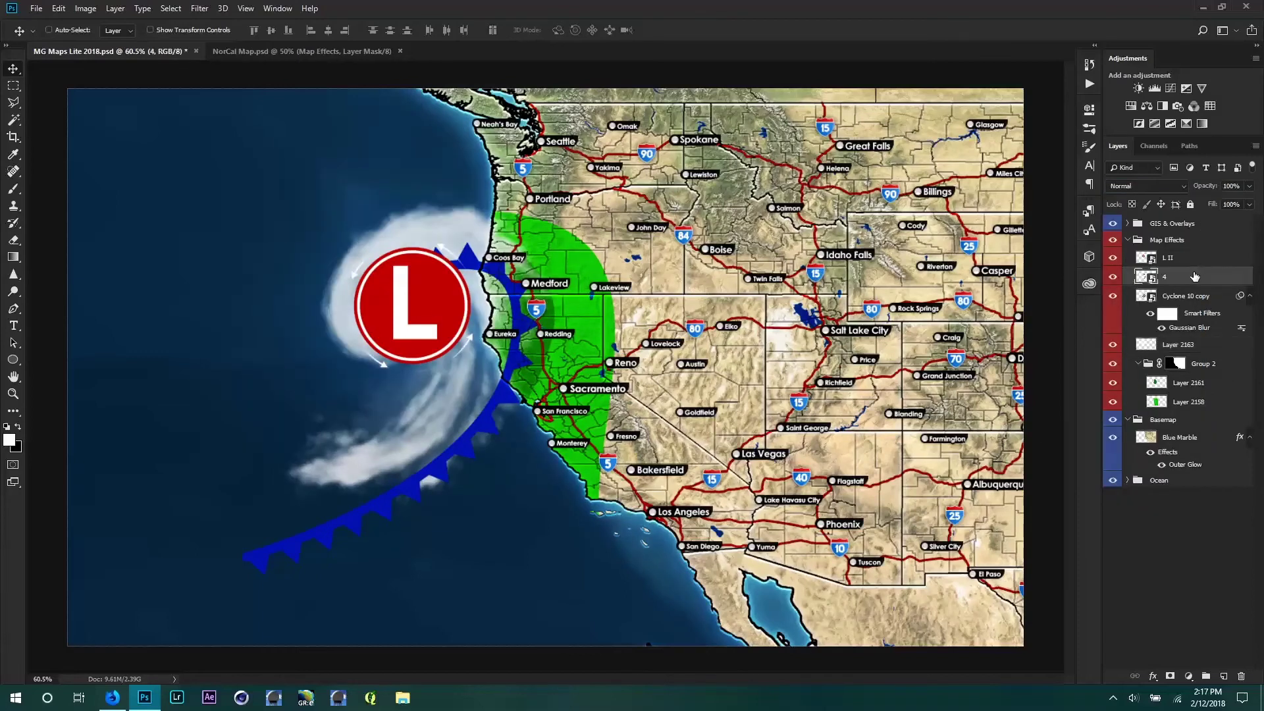
{"action": "left_click", "coordinate": [1190, 262]}
{"action": "double_click", "coordinate": [1215, 258]}
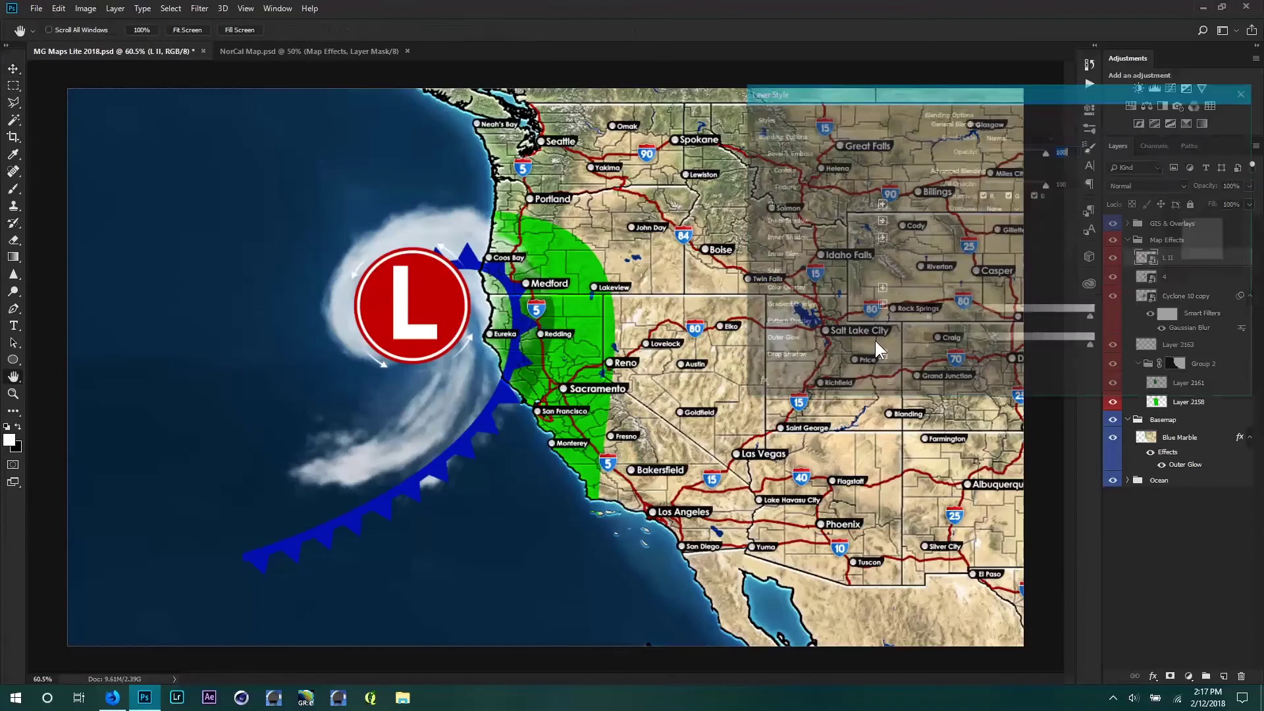
{"action": "left_click", "coordinate": [783, 339]}
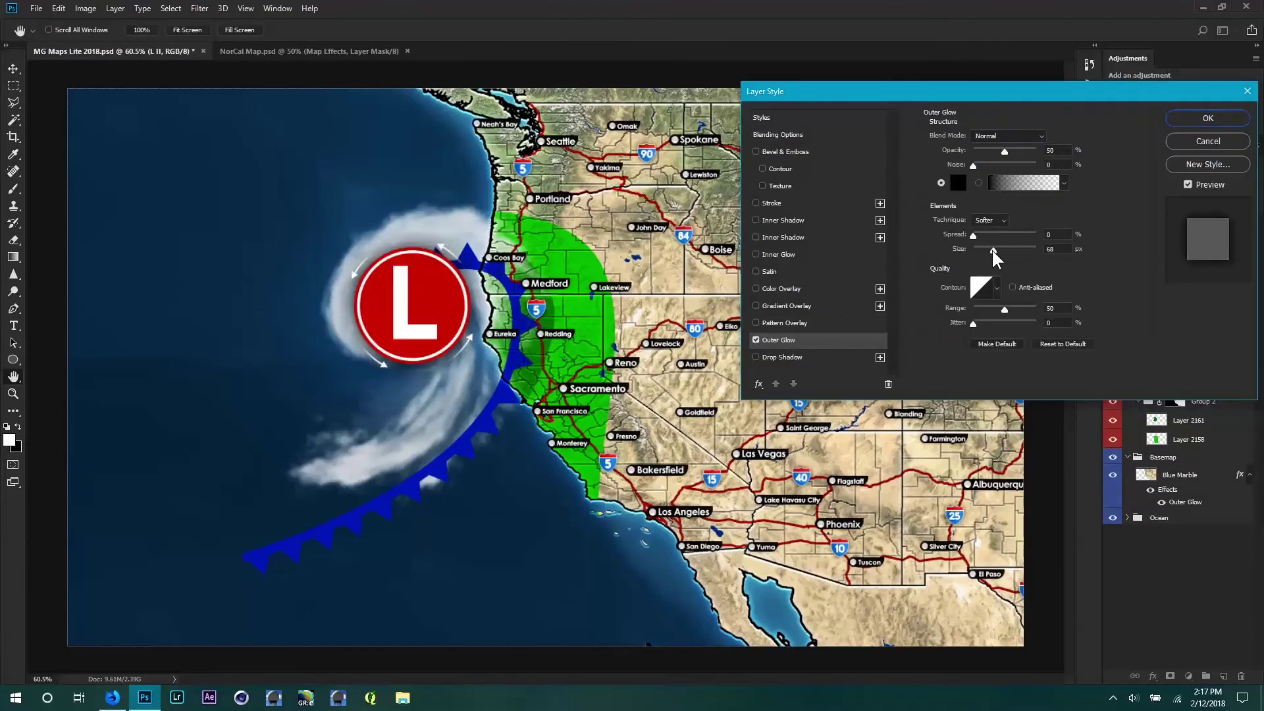
{"action": "left_click_drag", "start_coordinate": [995, 248], "coordinate": [1001, 249]}
{"action": "left_click_drag", "start_coordinate": [1004, 151], "coordinate": [1011, 151]}
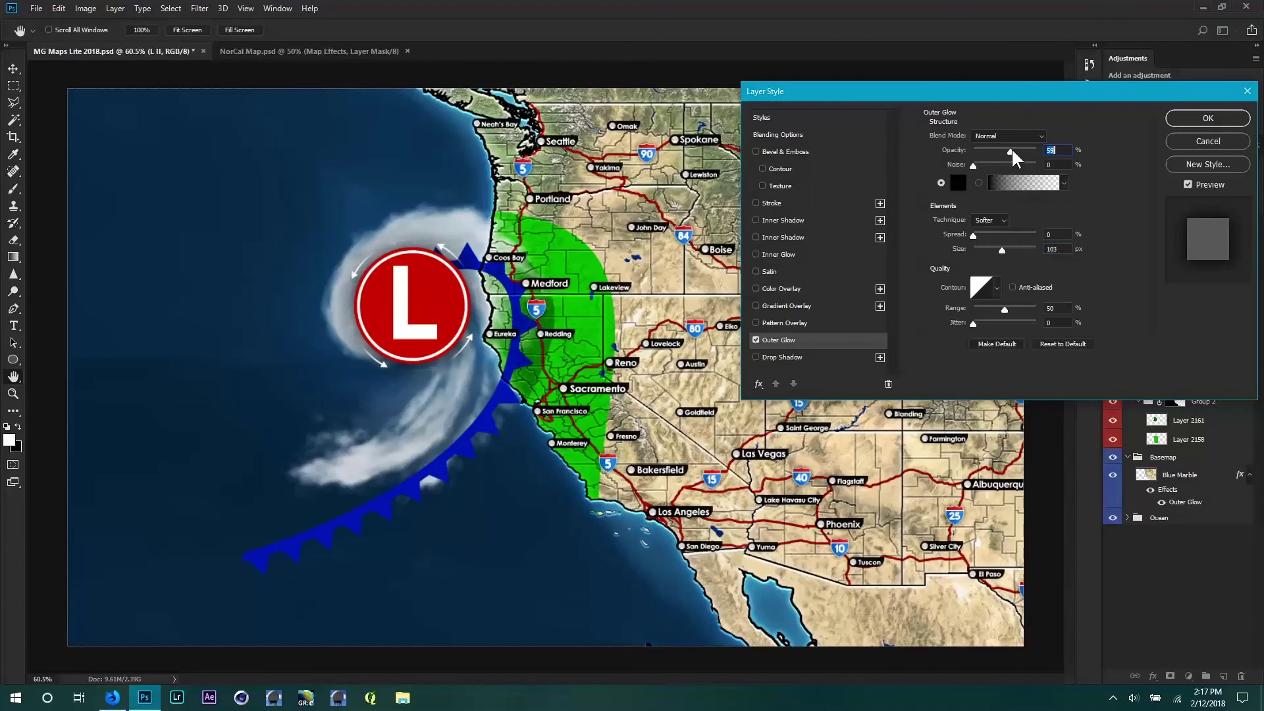
{"action": "left_click", "coordinate": [1194, 115]}
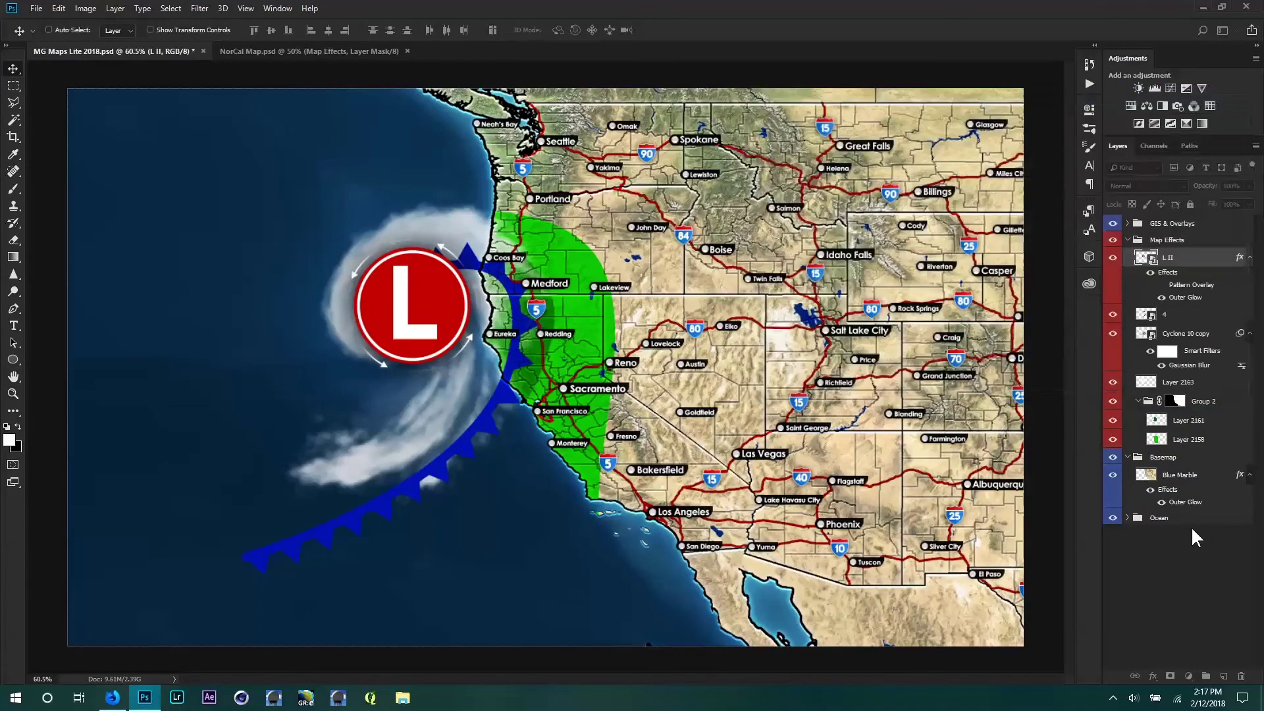
Step: Duplicate the Overlay highlight Layer 2163 over the low-pressure area
{"action": "left_click", "coordinate": [1180, 373]}
{"action": "left_click_drag", "start_coordinate": [507, 288], "coordinate": [455, 305]}
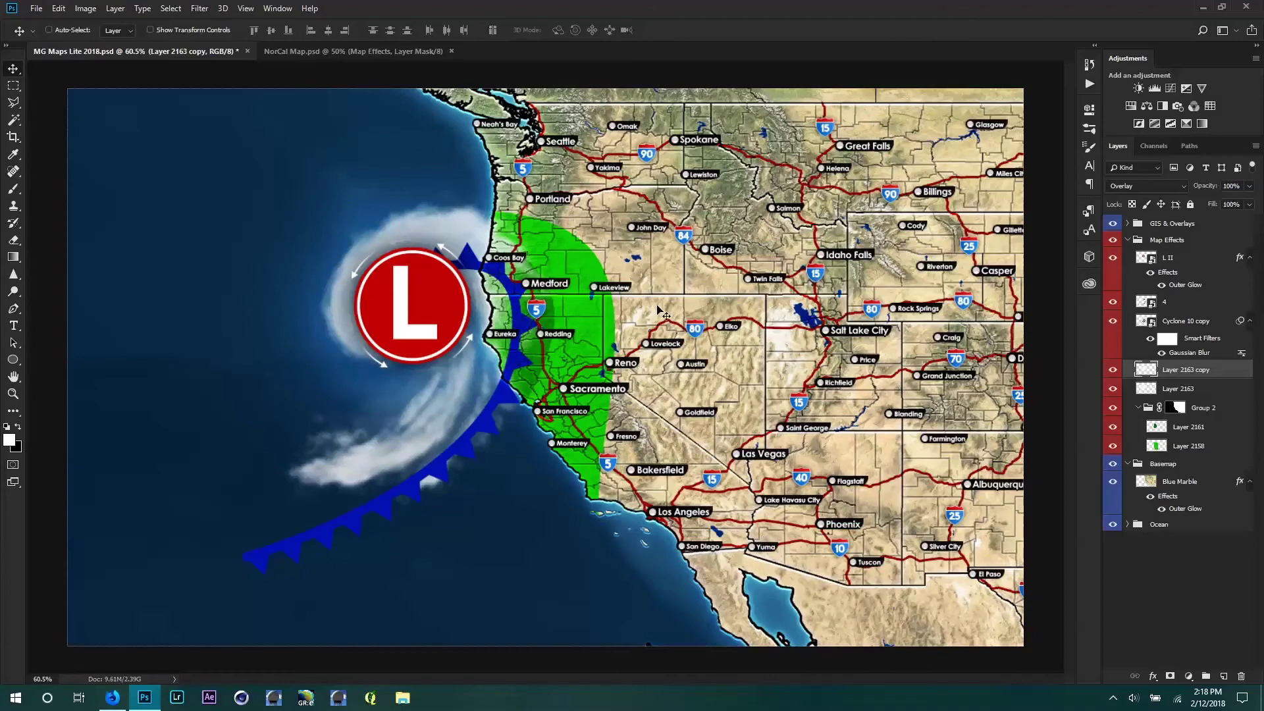
Step: Expand the GIS & Overlays group and select its Interstates Icons group
{"action": "left_click", "coordinate": [1151, 224]}
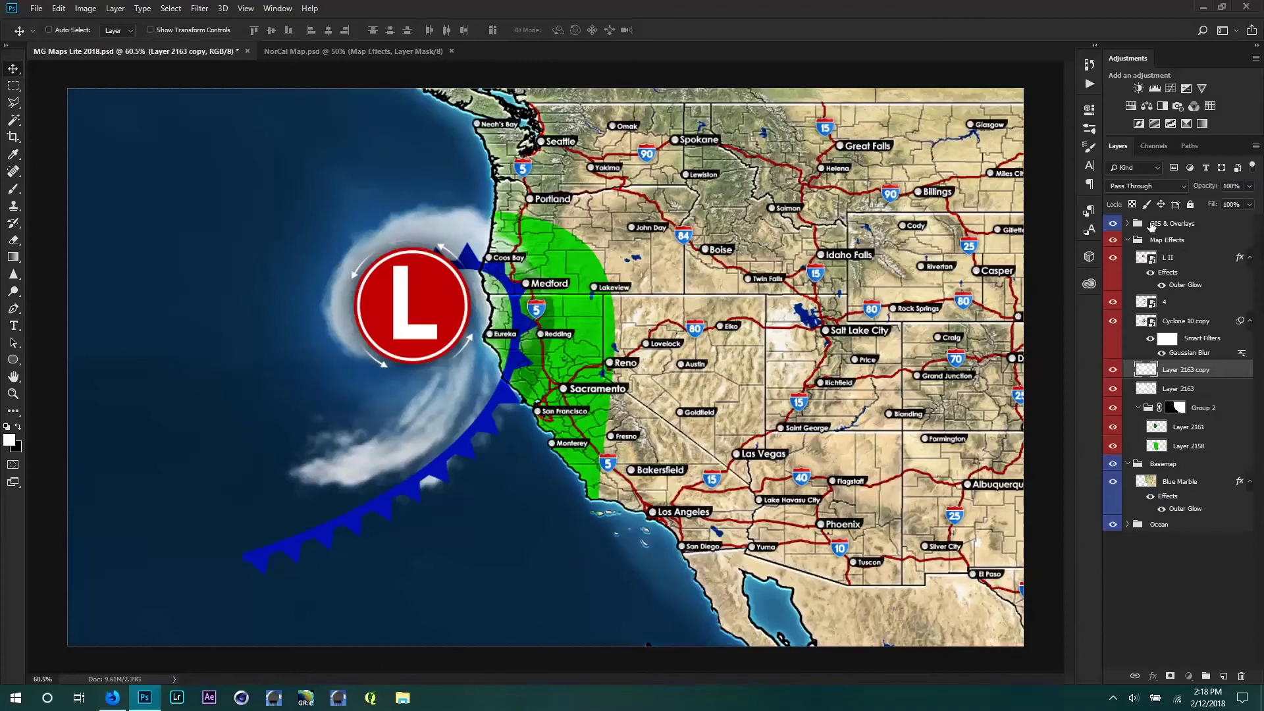
{"action": "left_click", "coordinate": [1126, 224]}
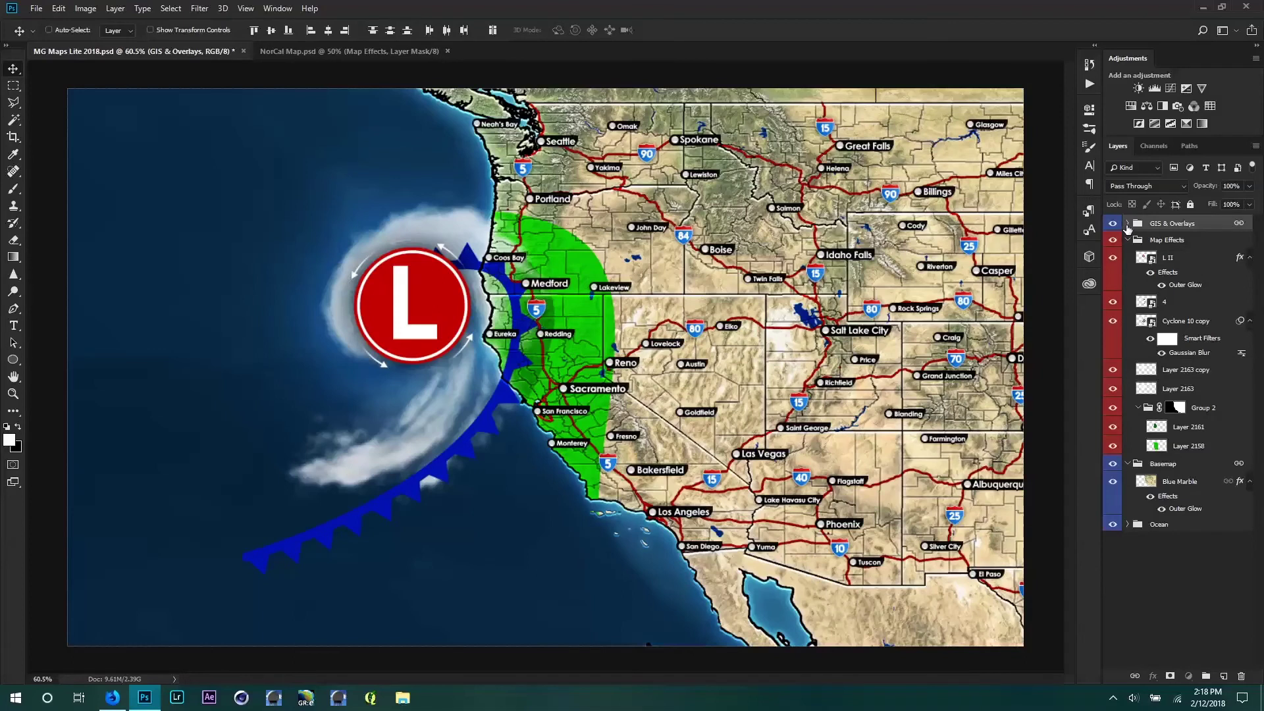
{"action": "left_click", "coordinate": [1128, 224]}
{"action": "left_click", "coordinate": [1168, 242]}
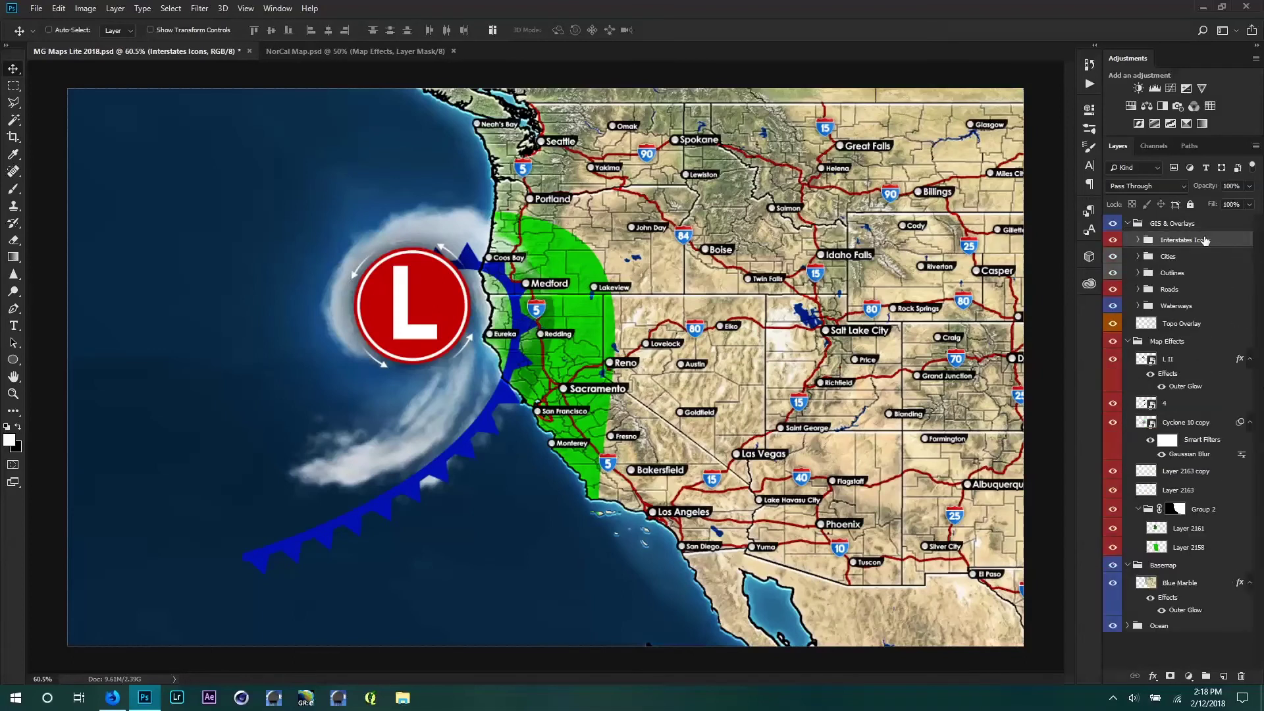
Step: Mask the Interstates Icons group to a freehand Lasso selection around the West Coast states, from Washington down to Southern California
{"action": "left_click", "coordinate": [14, 107]}
{"action": "right_click", "coordinate": [14, 109]}
{"action": "left_click", "coordinate": [75, 105]}
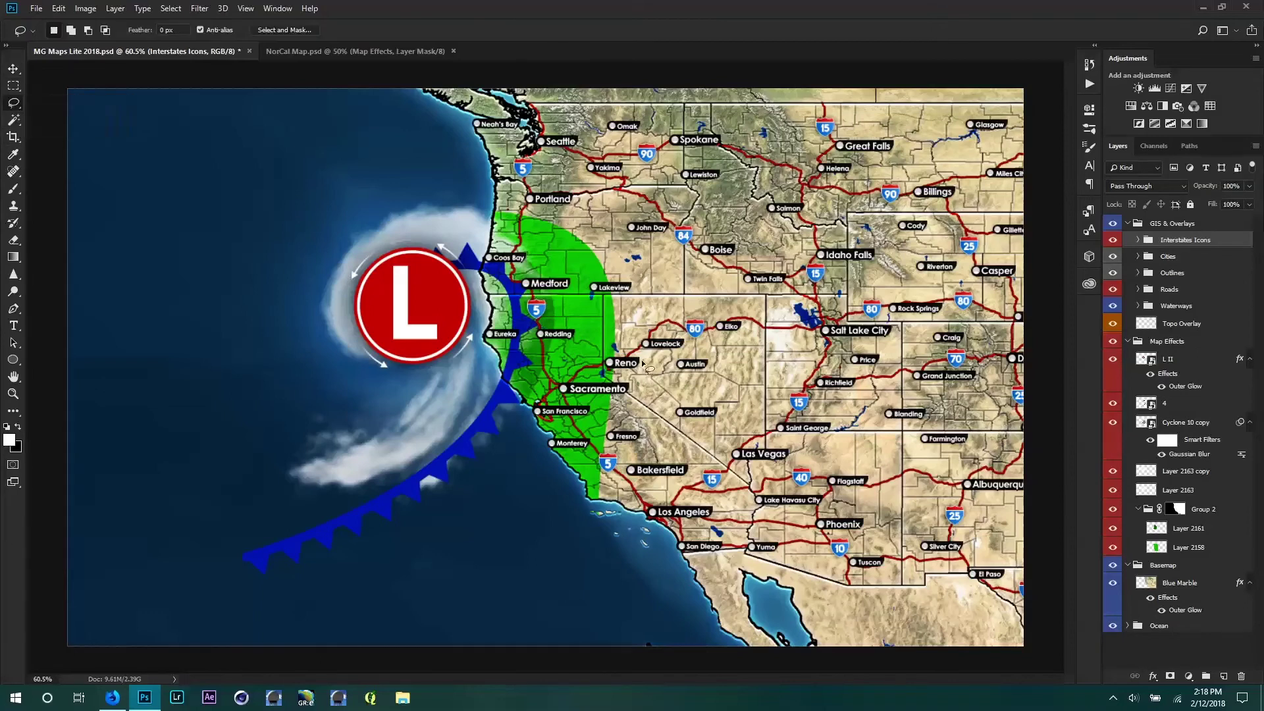
{"action": "right_click", "coordinate": [14, 105]}
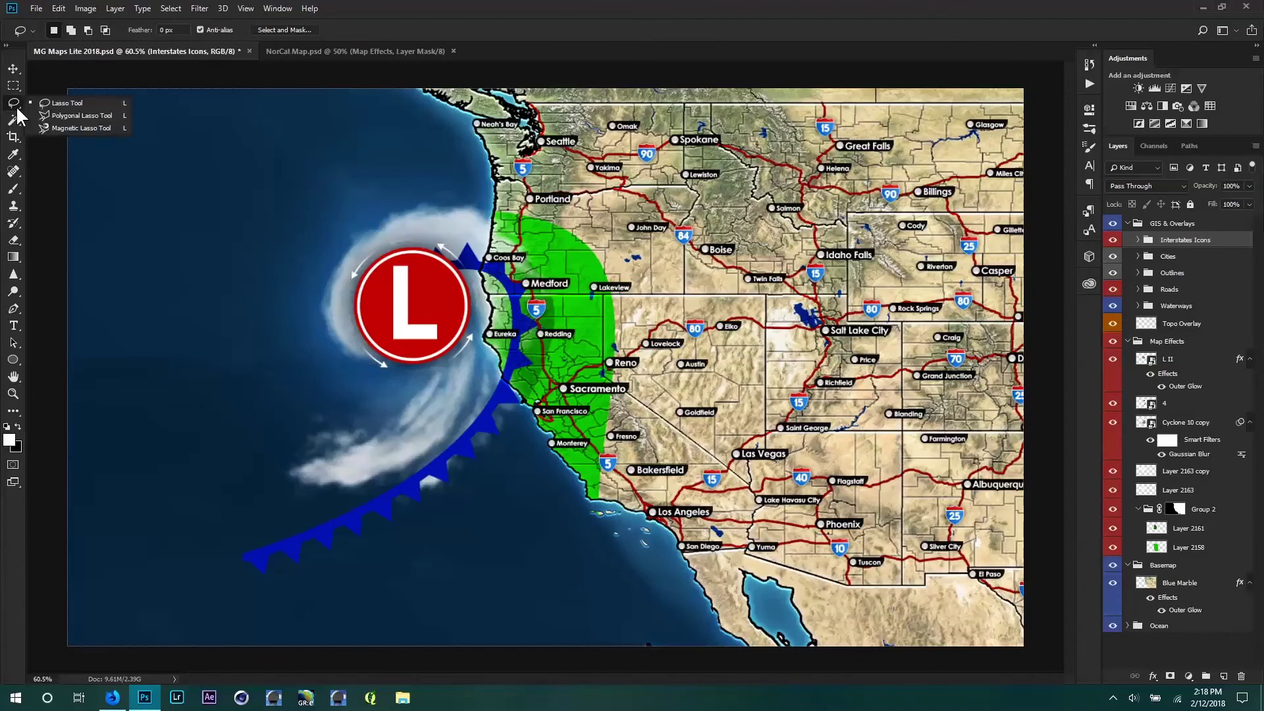
{"action": "left_click", "coordinate": [18, 105]}
{"action": "right_click", "coordinate": [17, 105]}
{"action": "left_click", "coordinate": [46, 105]}
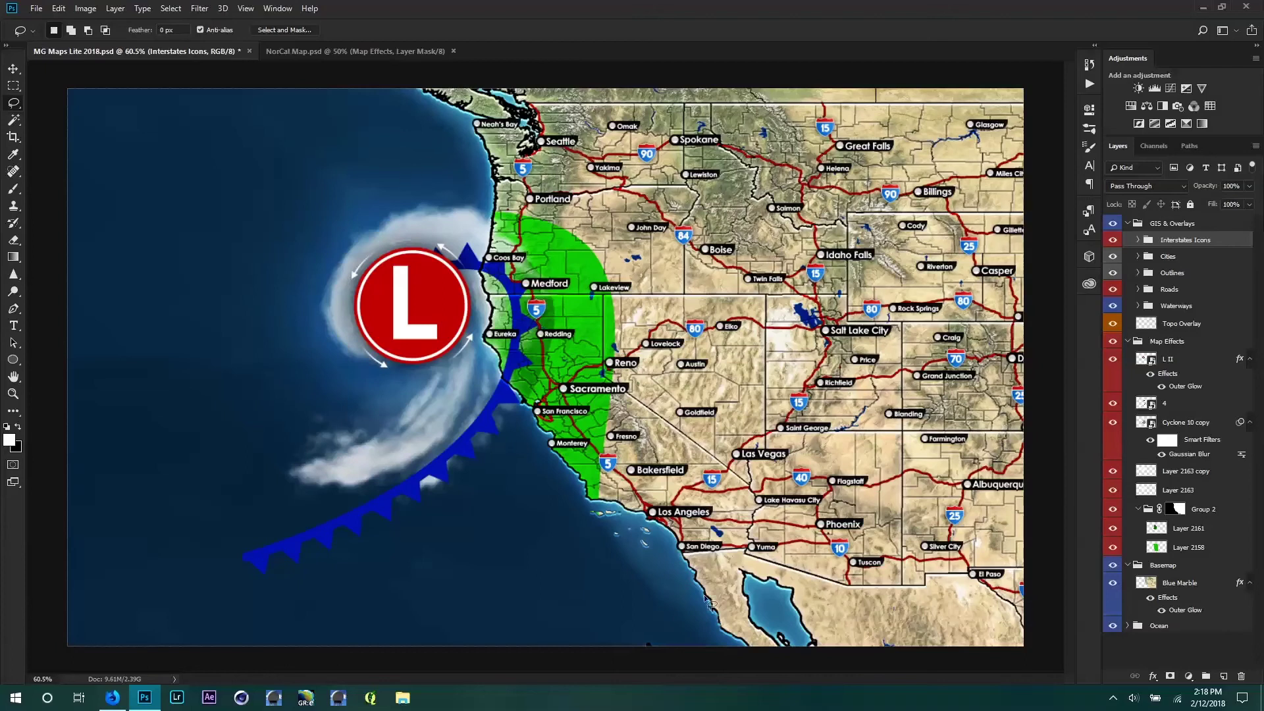
{"action": "mouse_move", "coordinate": [668, 581]}
{"action": "left_mouse_down"}
{"action": "mouse_move", "coordinate": [710, 574]}
{"action": "mouse_move", "coordinate": [734, 545]}
{"action": "mouse_move", "coordinate": [741, 503]}
{"action": "left_mouse_up"}
{"action": "left_click_drag", "start_coordinate": [739, 434], "coordinate": [739, 374]}
{"action": "mouse_move", "coordinate": [722, 283]}
{"action": "left_mouse_down"}
{"action": "mouse_move", "coordinate": [713, 221]}
{"action": "mouse_move", "coordinate": [678, 162]}
{"action": "mouse_move", "coordinate": [600, 126]}
{"action": "mouse_move", "coordinate": [531, 124]}
{"action": "mouse_move", "coordinate": [386, 275]}
{"action": "mouse_move", "coordinate": [486, 545]}
{"action": "mouse_move", "coordinate": [641, 590]}
{"action": "left_mouse_up"}
{"action": "left_click", "coordinate": [1170, 677]}
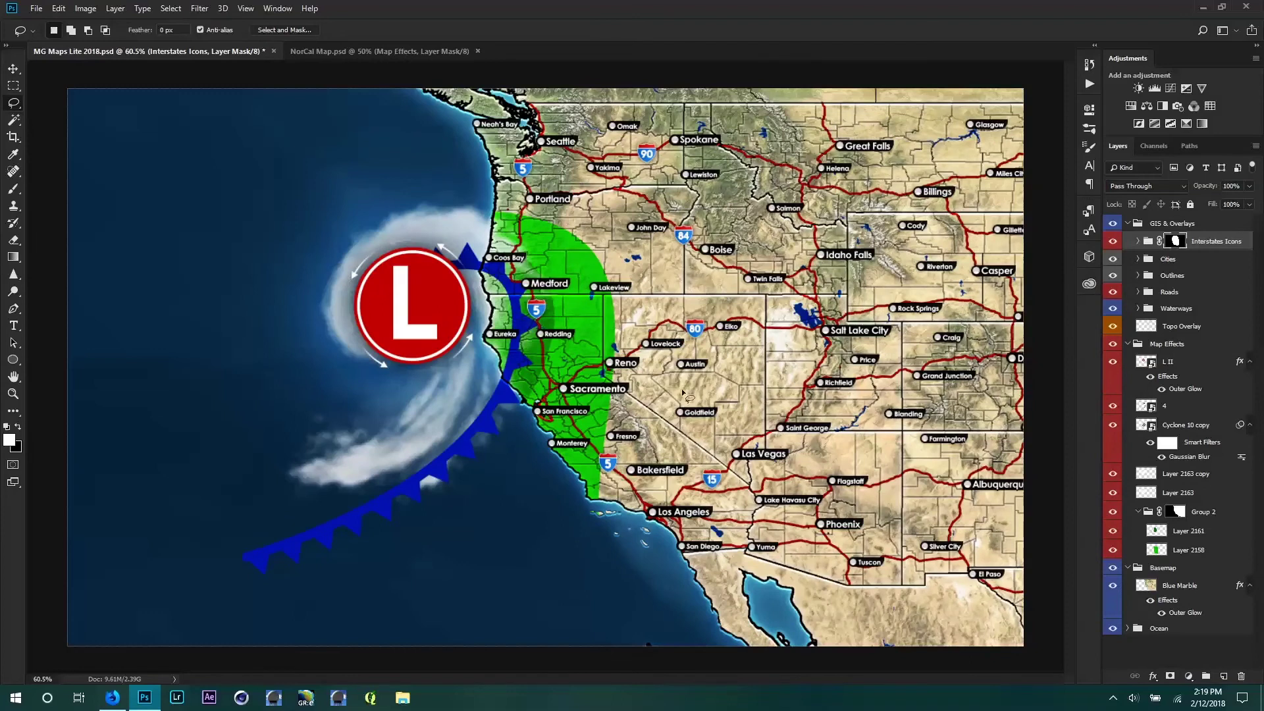
Step: Load the Interstates Icons mask as a selection and apply it as a layer mask on the Roads group
{"action": "left_click", "coordinate": [1185, 276]}
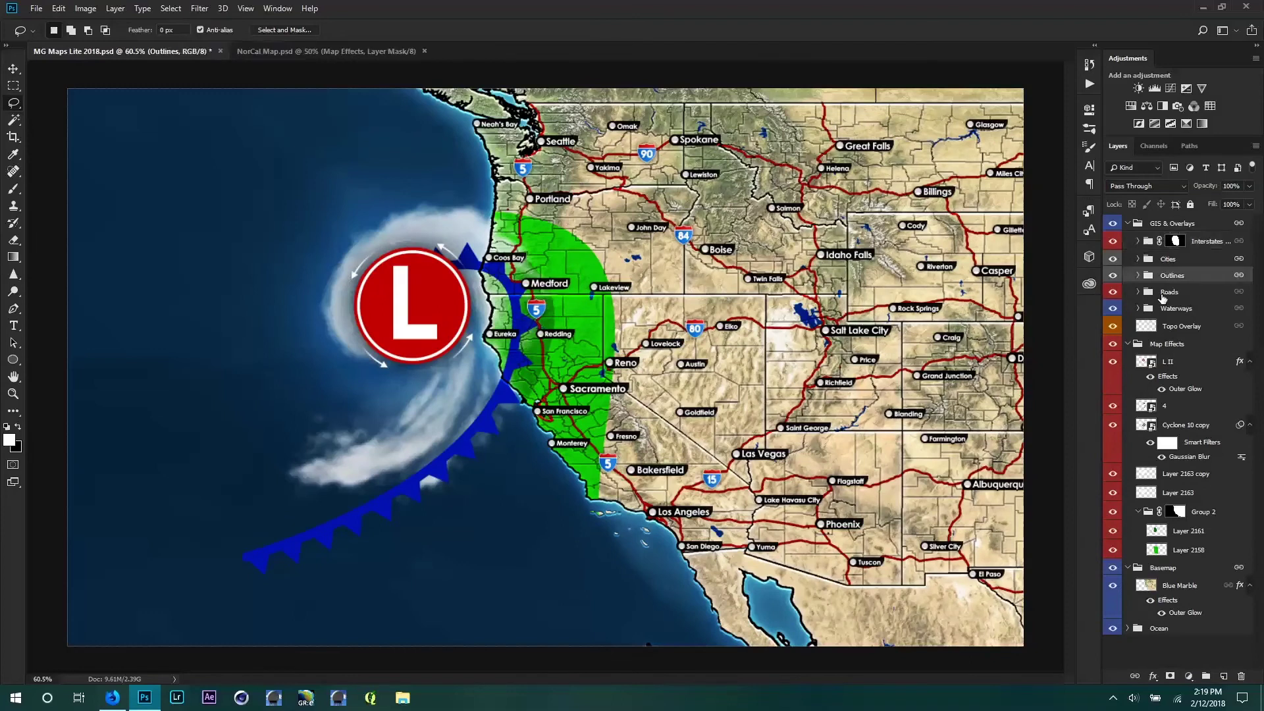
{"action": "left_click", "coordinate": [1163, 296]}
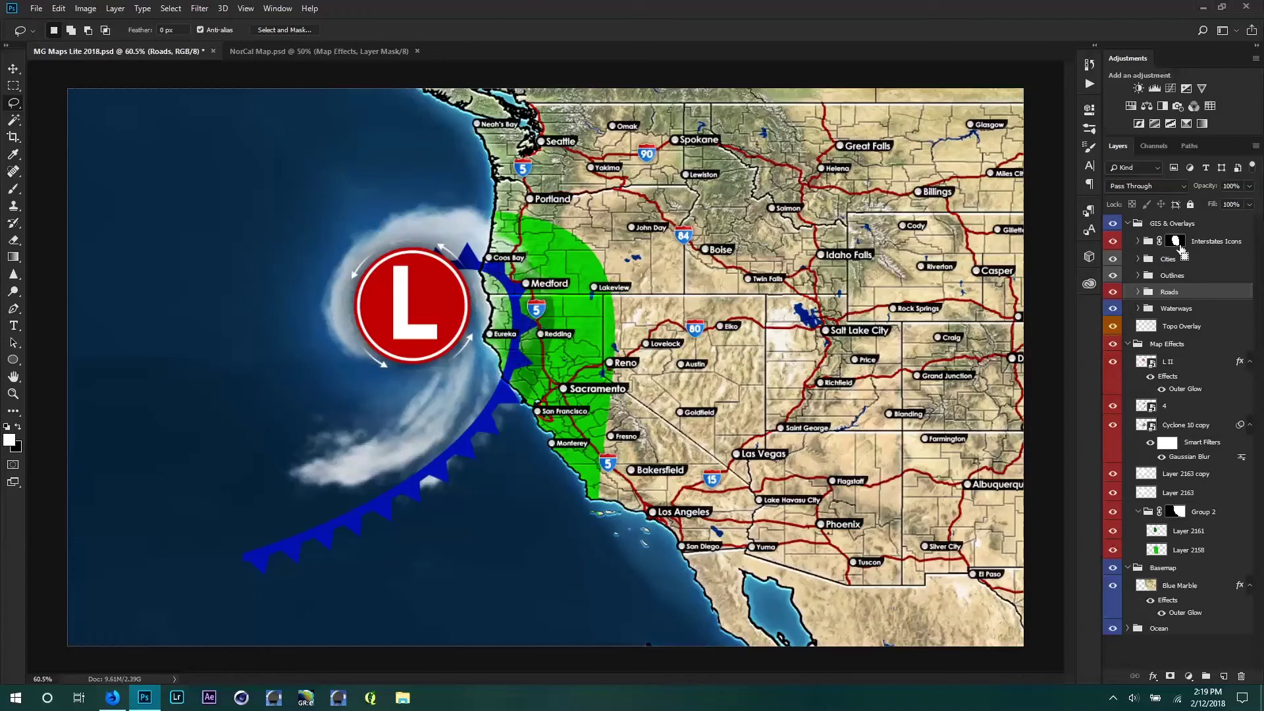
{"action": "left_click_drag", "start_coordinate": [1174, 240], "coordinate": [1149, 204]}
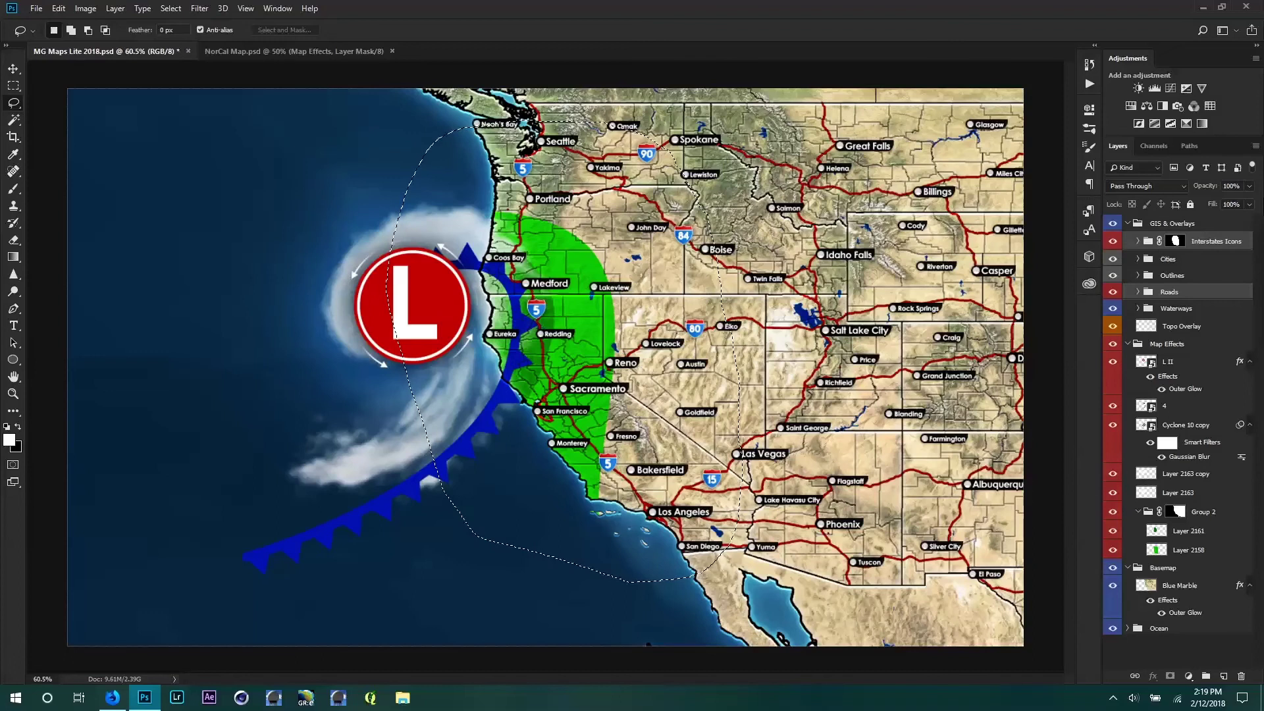
{"action": "left_click_drag", "start_coordinate": [1176, 242], "coordinate": [1179, 246]}
{"action": "left_click", "coordinate": [1174, 296]}
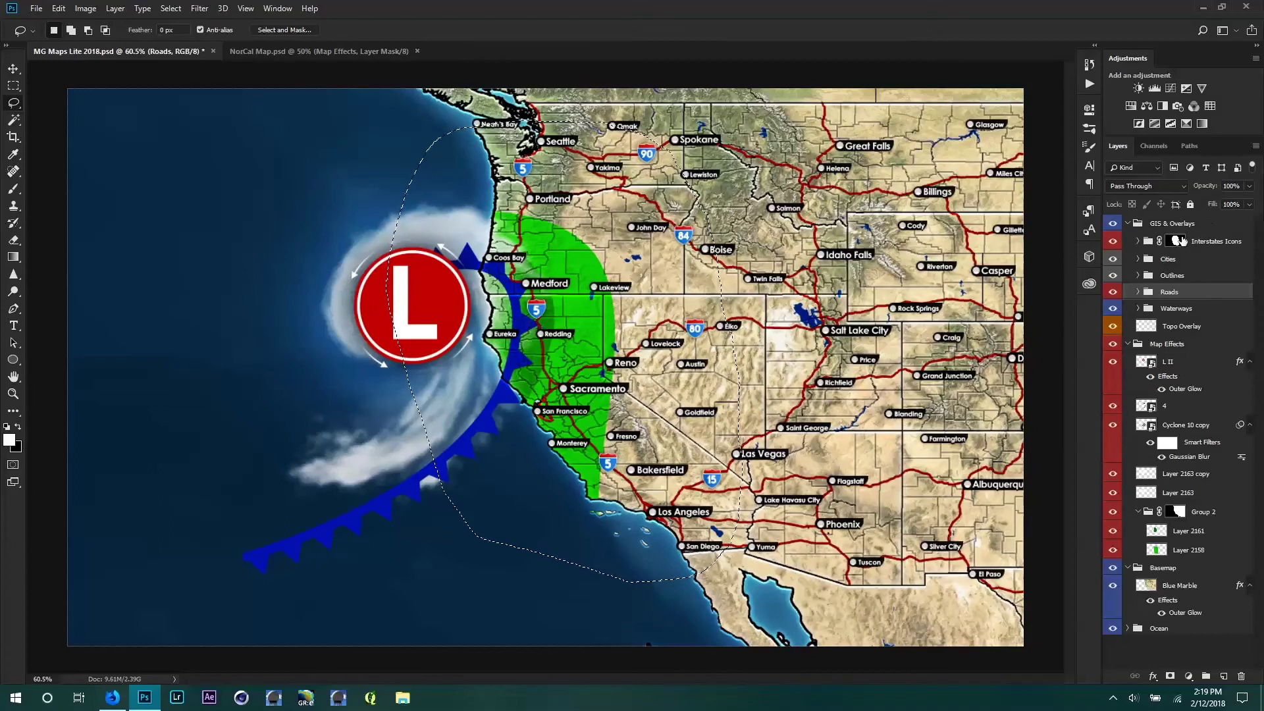
{"action": "left_click", "coordinate": [1170, 676]}
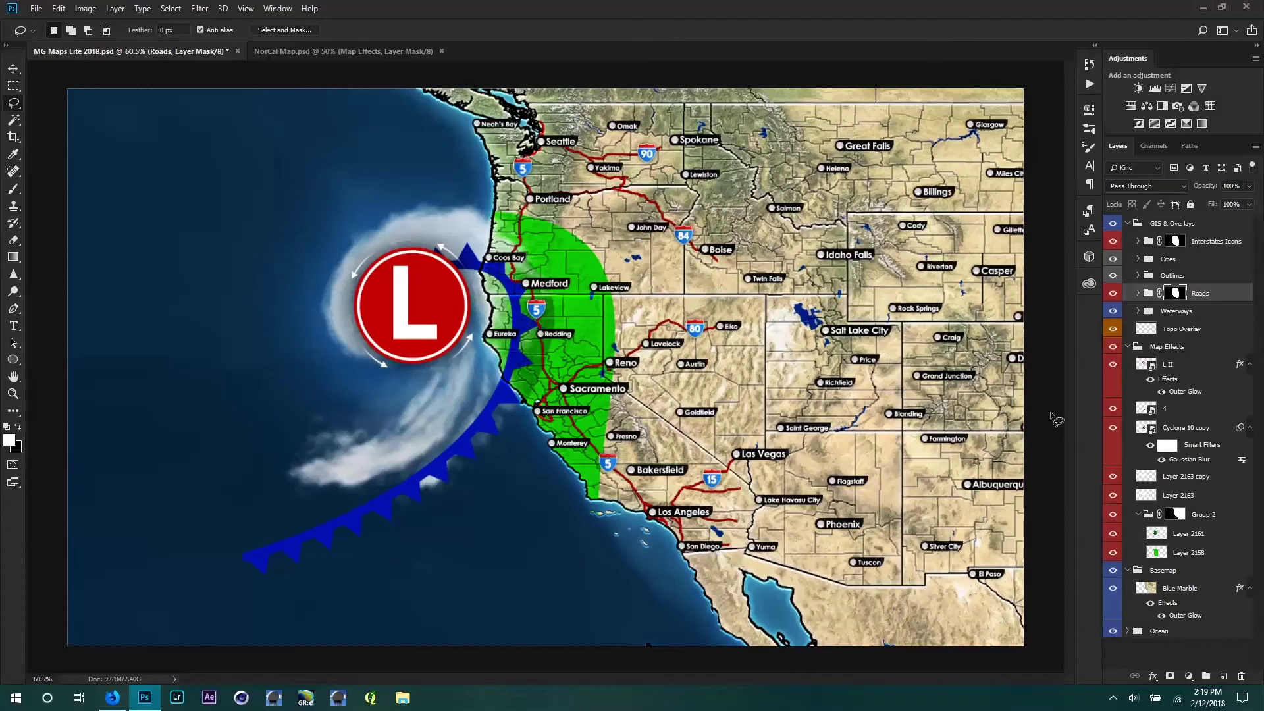
Step: Mask the Cities group to a tighter freehand Lasso selection covering the cities from Portland to San Diego, including Lakeview and Reno
{"action": "left_click", "coordinate": [1167, 261]}
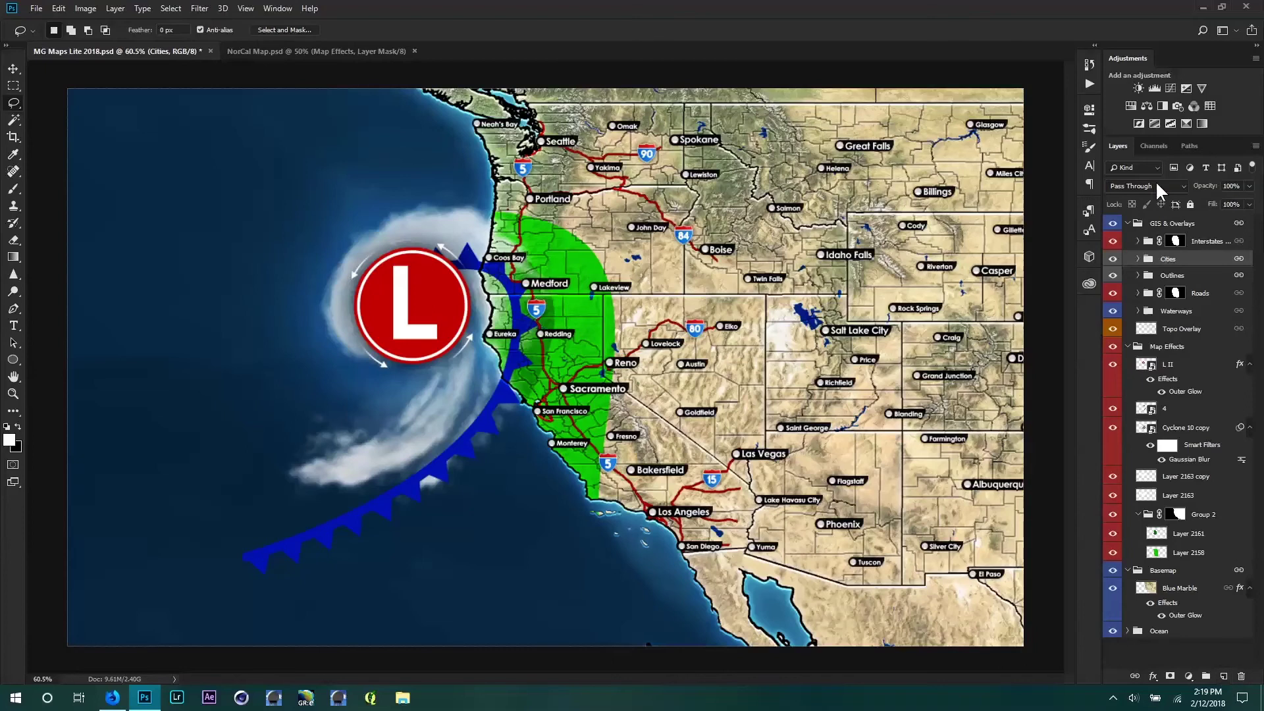
{"action": "left_click_drag", "start_coordinate": [1175, 240], "coordinate": [1178, 247]}
{"action": "left_click", "coordinate": [1178, 247], "text": "ctrl"}
{"action": "key", "text": "ctrl+d"}
{"action": "left_click_drag", "start_coordinate": [719, 578], "coordinate": [732, 515]}
{"action": "mouse_move", "coordinate": [708, 469]}
{"action": "left_mouse_down"}
{"action": "mouse_move", "coordinate": [664, 430]}
{"action": "mouse_move", "coordinate": [639, 297]}
{"action": "left_mouse_up"}
{"action": "left_click_drag", "start_coordinate": [607, 246], "coordinate": [598, 214]}
{"action": "mouse_move", "coordinate": [542, 178]}
{"action": "left_mouse_down"}
{"action": "mouse_move", "coordinate": [479, 190]}
{"action": "mouse_move", "coordinate": [431, 290]}
{"action": "mouse_move", "coordinate": [494, 431]}
{"action": "mouse_move", "coordinate": [568, 512]}
{"action": "mouse_move", "coordinate": [636, 559]}
{"action": "mouse_move", "coordinate": [722, 584]}
{"action": "left_mouse_up"}
{"action": "left_click", "coordinate": [1170, 676]}
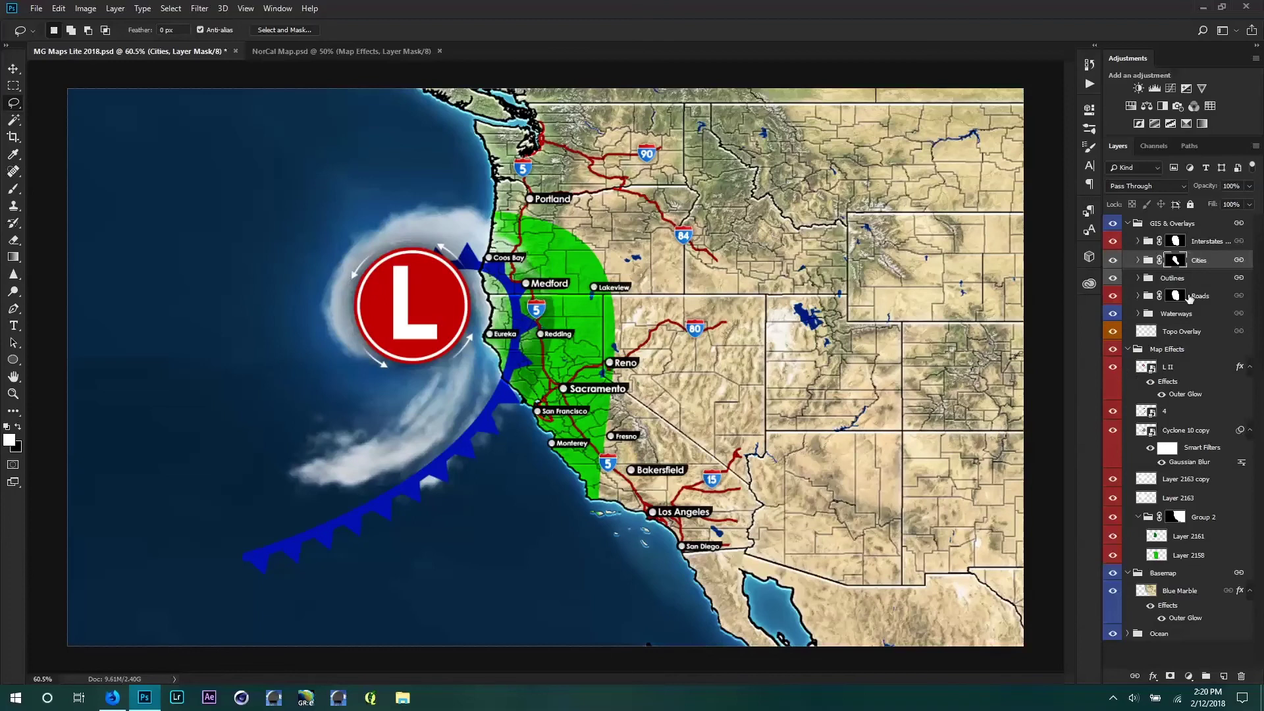
Step: Select the California and Oregon interiors with the Magic Wand on the National & State Boarders v2 layer in the Outlines group
{"action": "left_click", "coordinate": [1138, 279]}
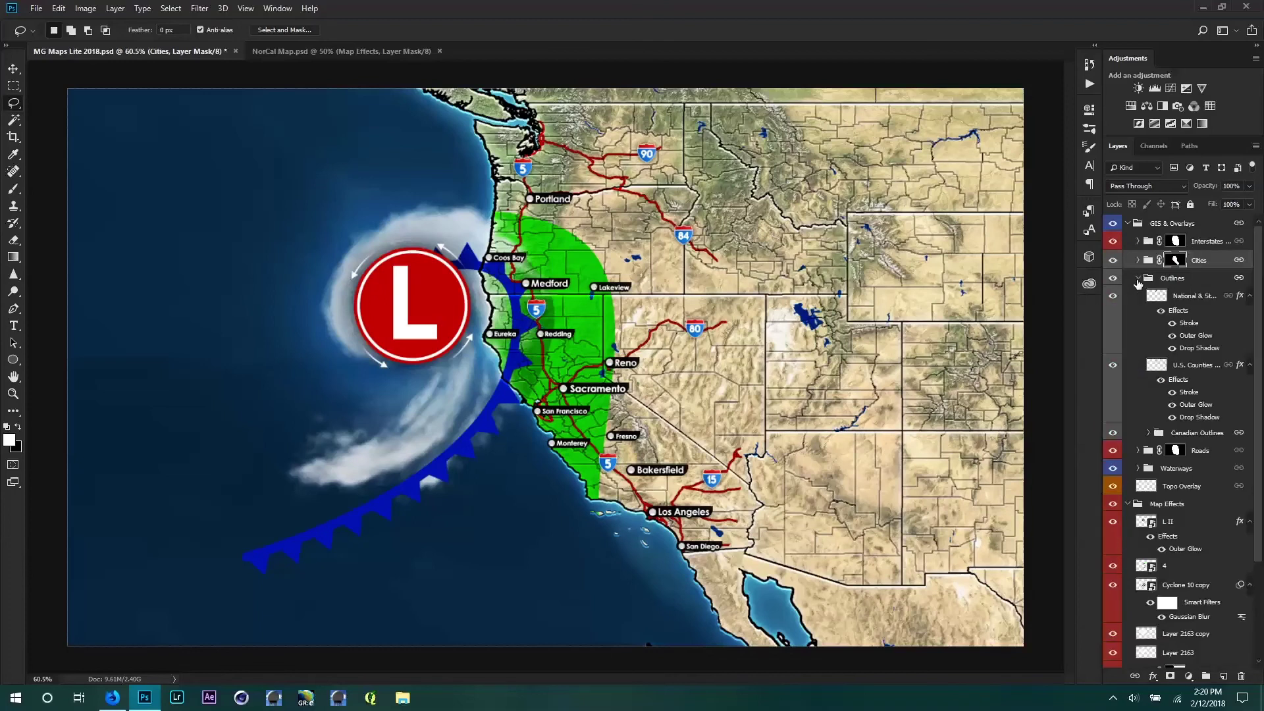
{"action": "left_click", "coordinate": [1196, 307]}
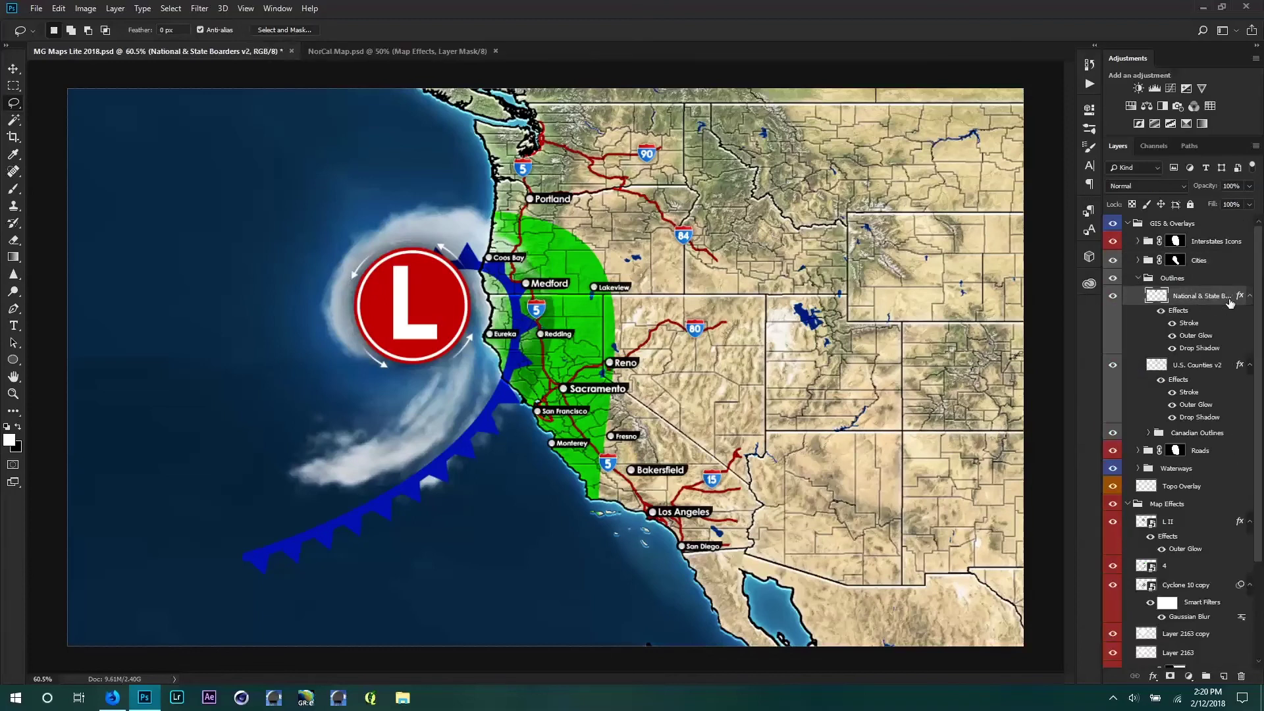
{"action": "left_click", "coordinate": [14, 121]}
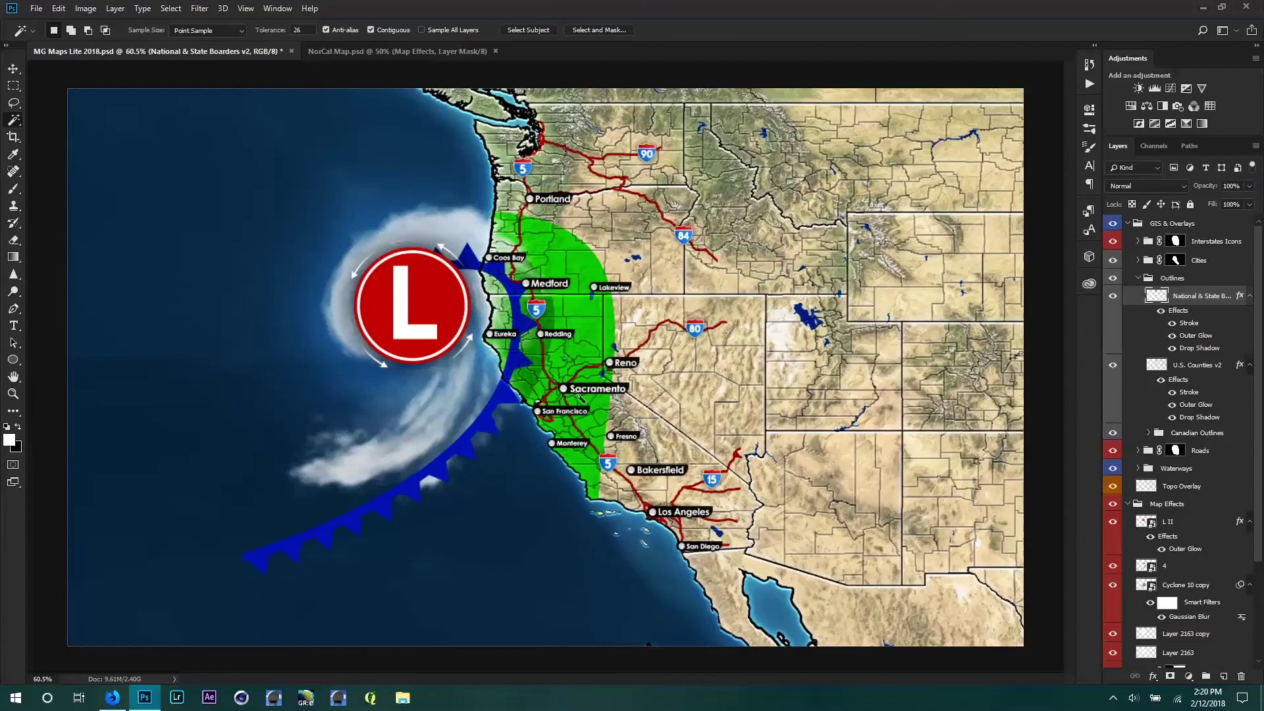
{"action": "left_click", "coordinate": [575, 343]}
{"action": "left_click", "coordinate": [604, 256], "text": "shift"}
{"action": "left_click", "coordinate": [1205, 366]}
{"action": "left_click", "coordinate": [1197, 295]}
Step: Expand the California and Oregon selection outward with the Expand Selection command
{"action": "left_click", "coordinate": [171, 8]}
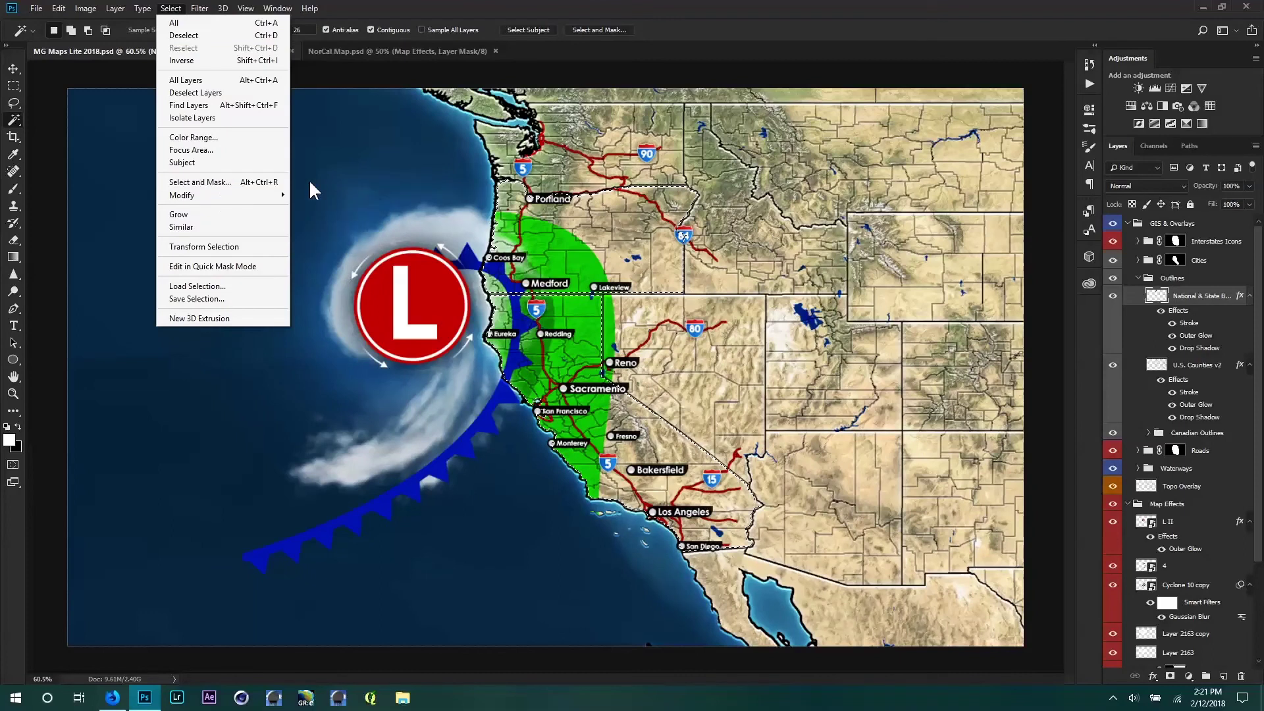
{"action": "mouse_move", "coordinate": [284, 199]}
{"action": "left_click", "coordinate": [343, 218]}
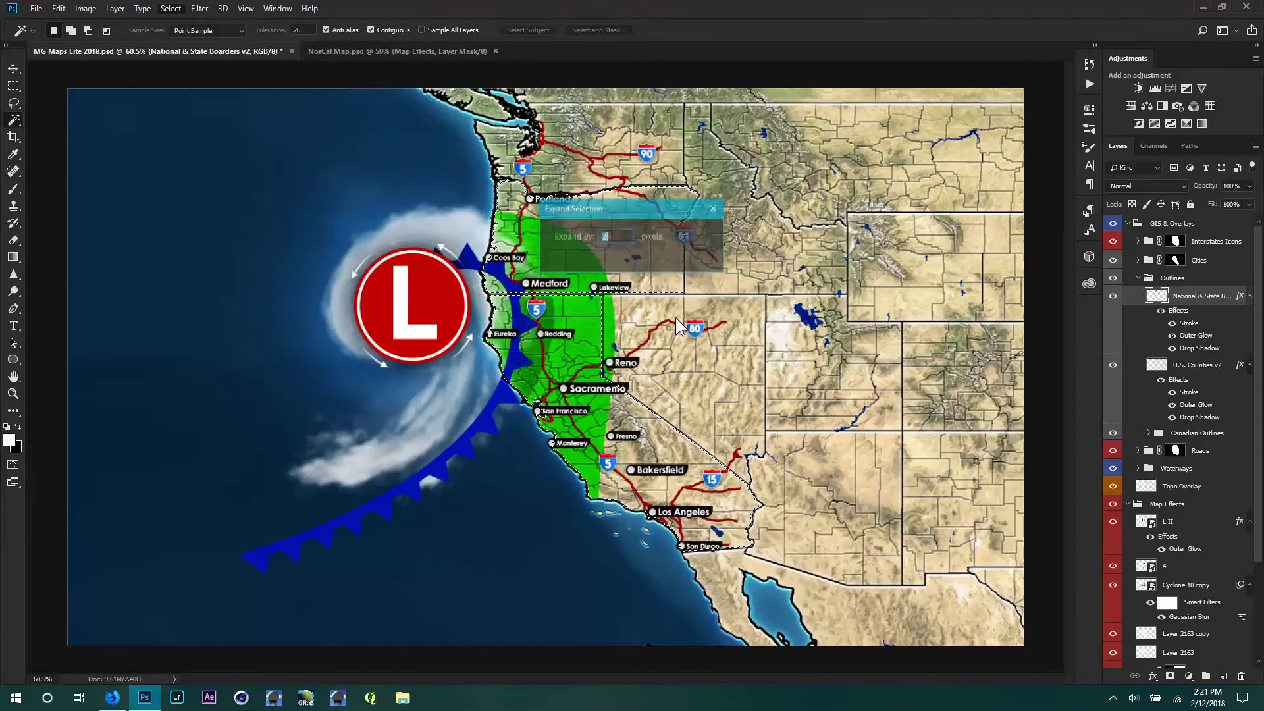
{"action": "key", "text": "Return"}
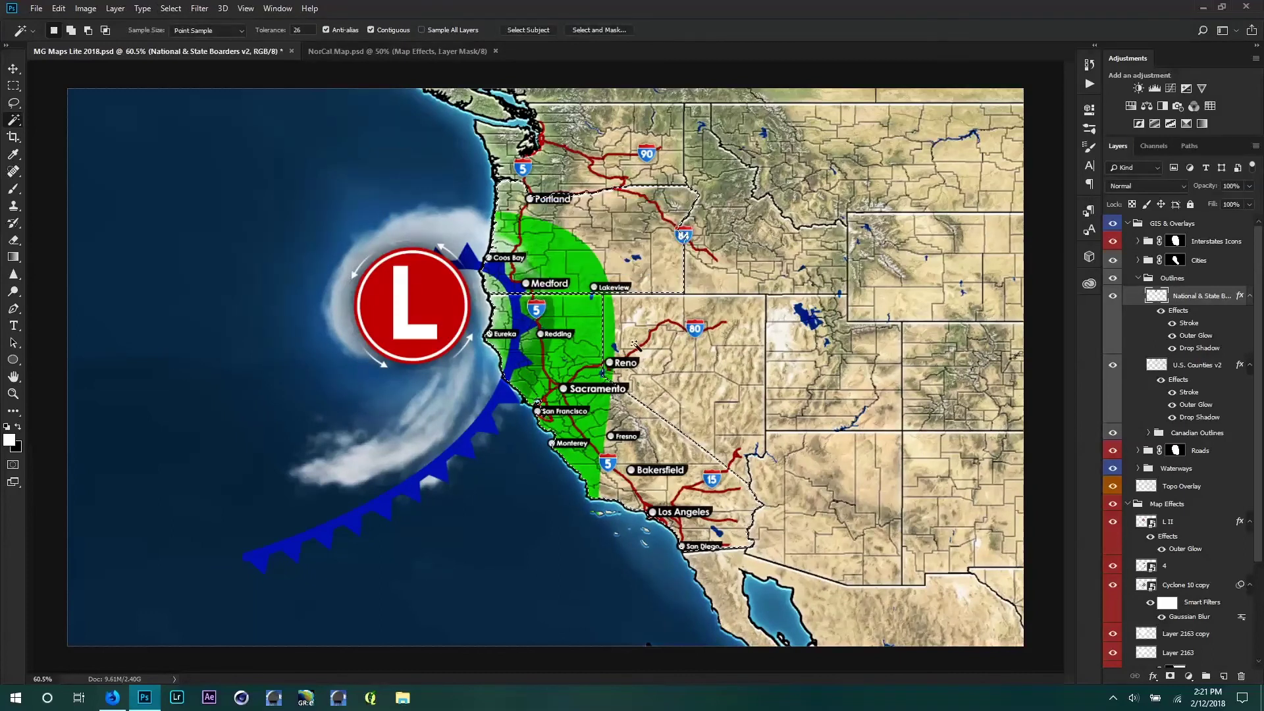
Step: Mask the U.S. Counties v2 layer with the expanded state selection, limiting county lines to California and Oregon
{"action": "scroll", "coordinate": [630, 331], "scroll_direction": "up", "scroll_amount": 1}
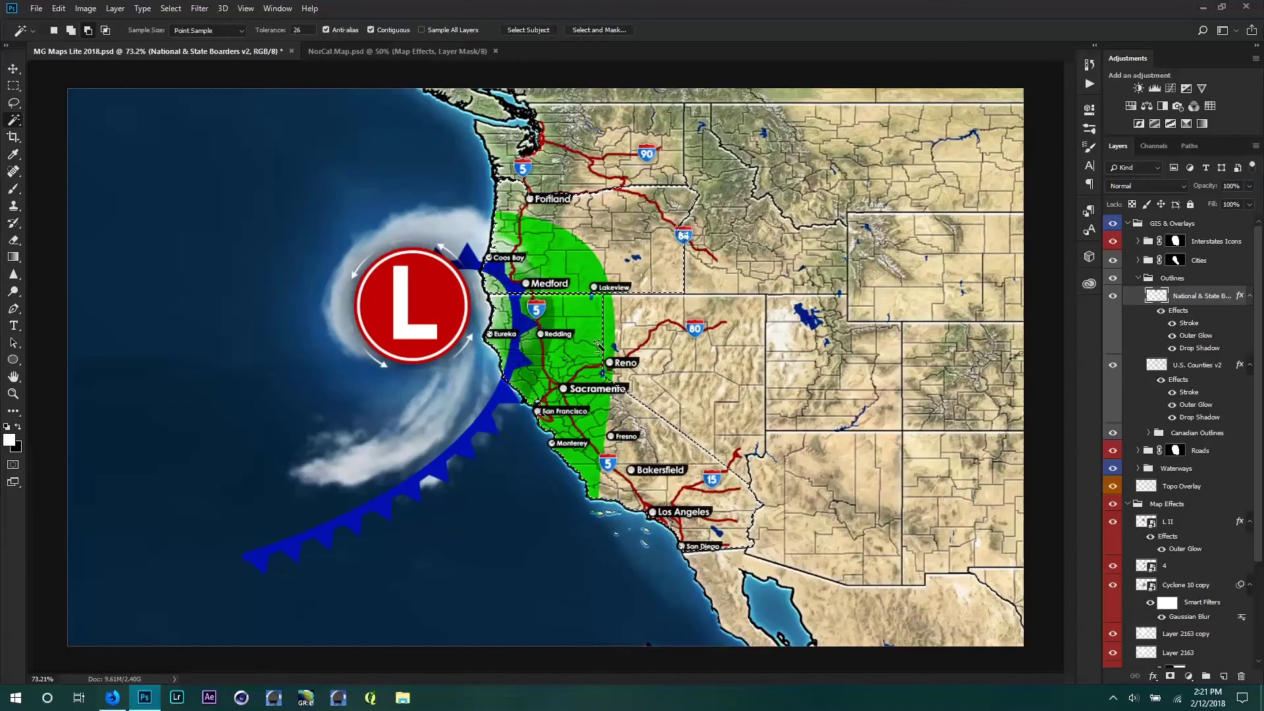
{"action": "scroll", "coordinate": [598, 343], "scroll_direction": "up", "scroll_amount": 1}
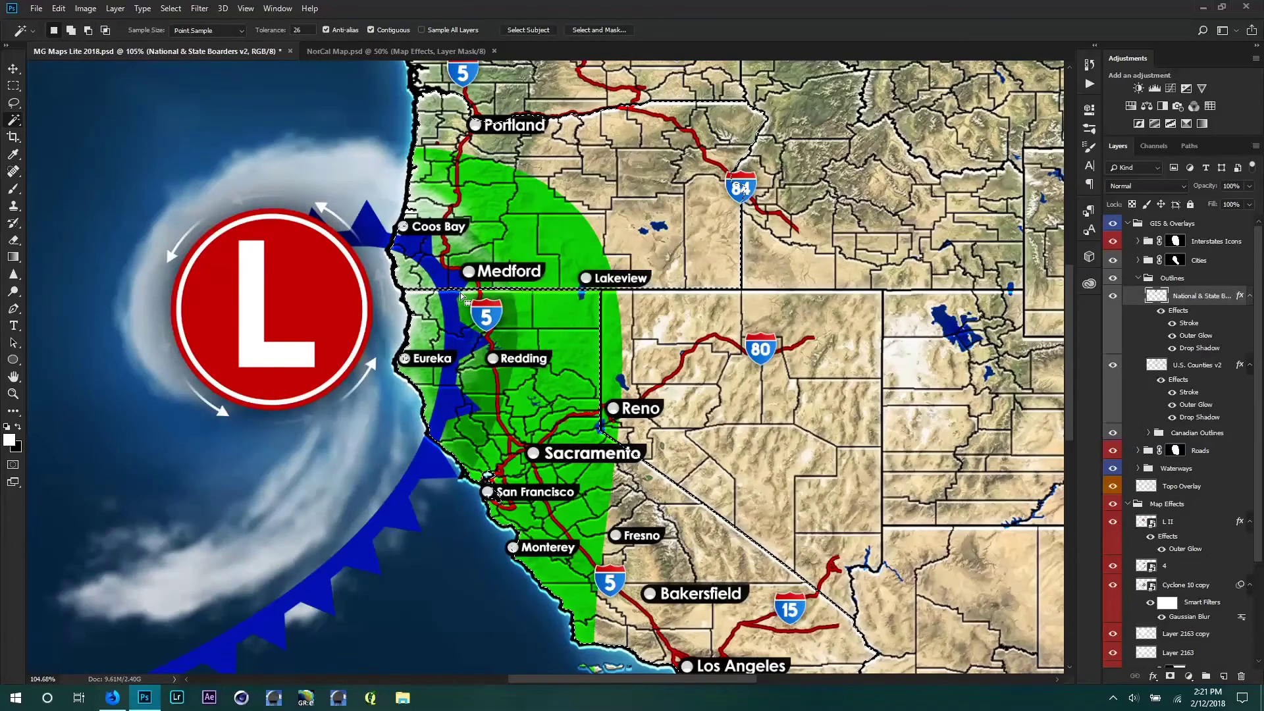
{"action": "scroll", "coordinate": [501, 299], "scroll_direction": "down", "scroll_amount": 1}
{"action": "scroll", "coordinate": [546, 307], "scroll_direction": "down", "scroll_amount": 1}
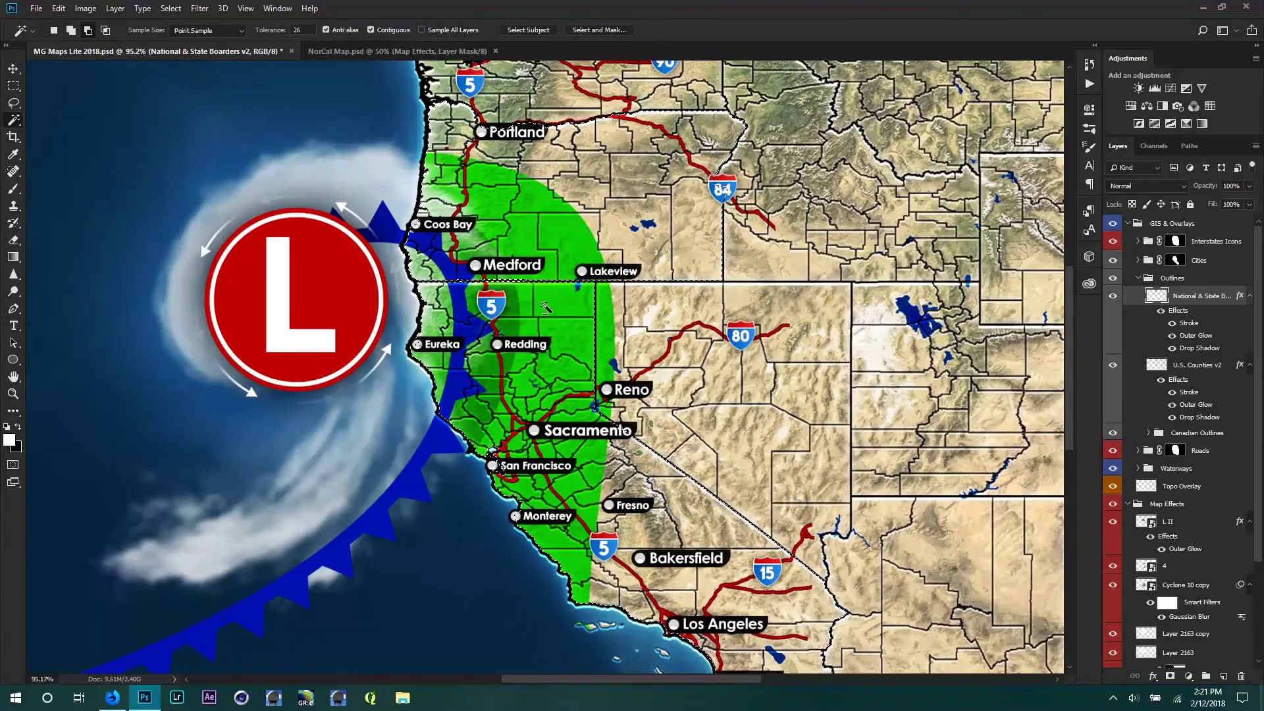
{"action": "scroll", "coordinate": [592, 339], "scroll_direction": "down", "scroll_amount": 1}
{"action": "scroll", "coordinate": [632, 369], "scroll_direction": "down", "scroll_amount": 1}
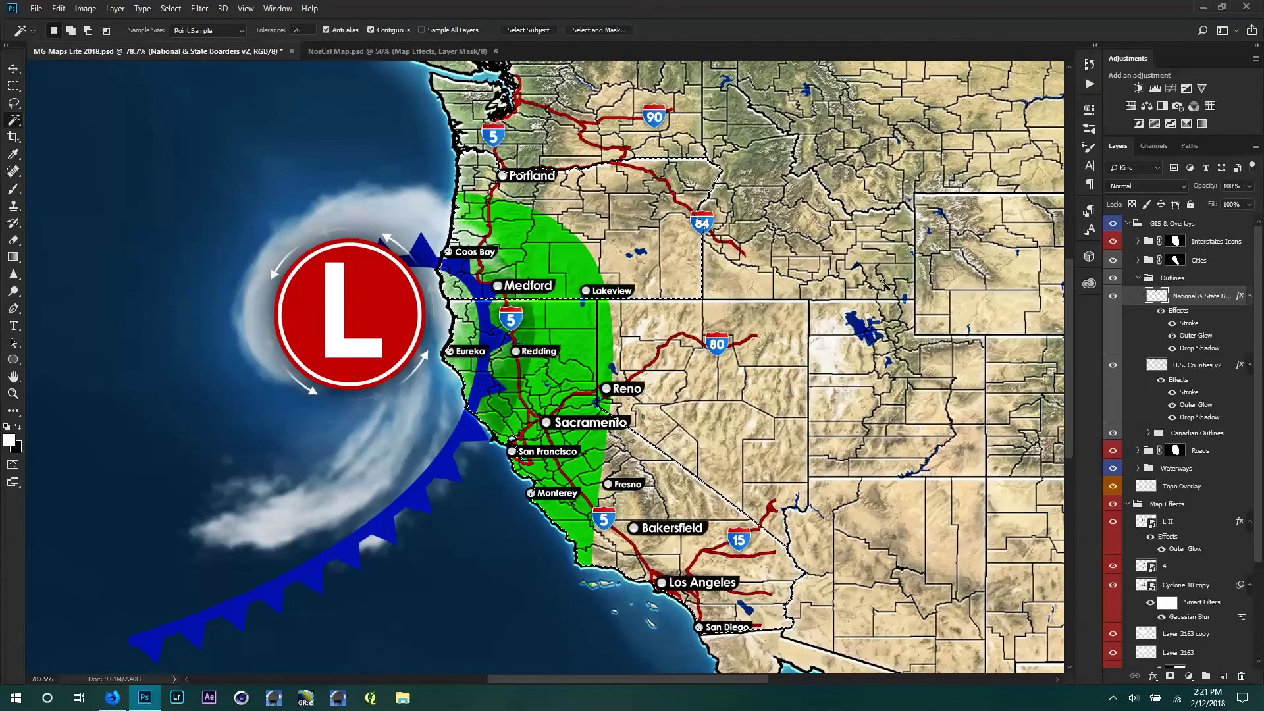
{"action": "left_click", "coordinate": [1219, 382]}
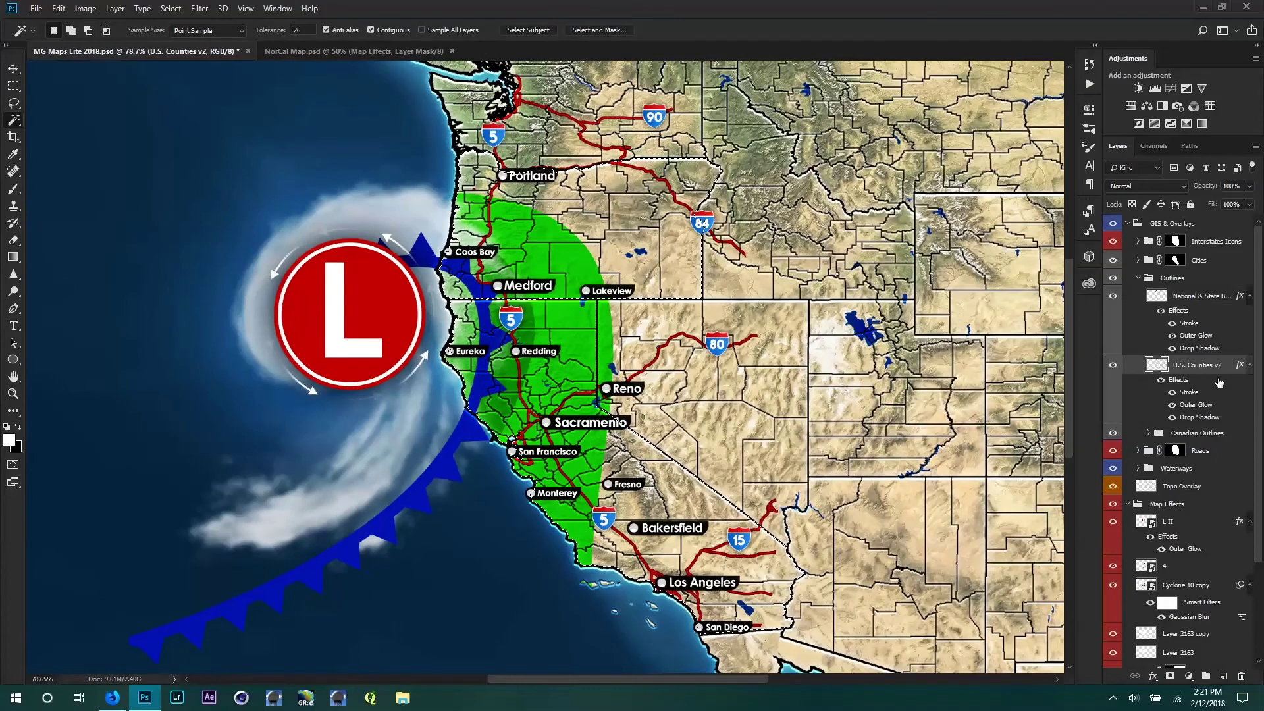
{"action": "left_click", "coordinate": [1170, 676]}
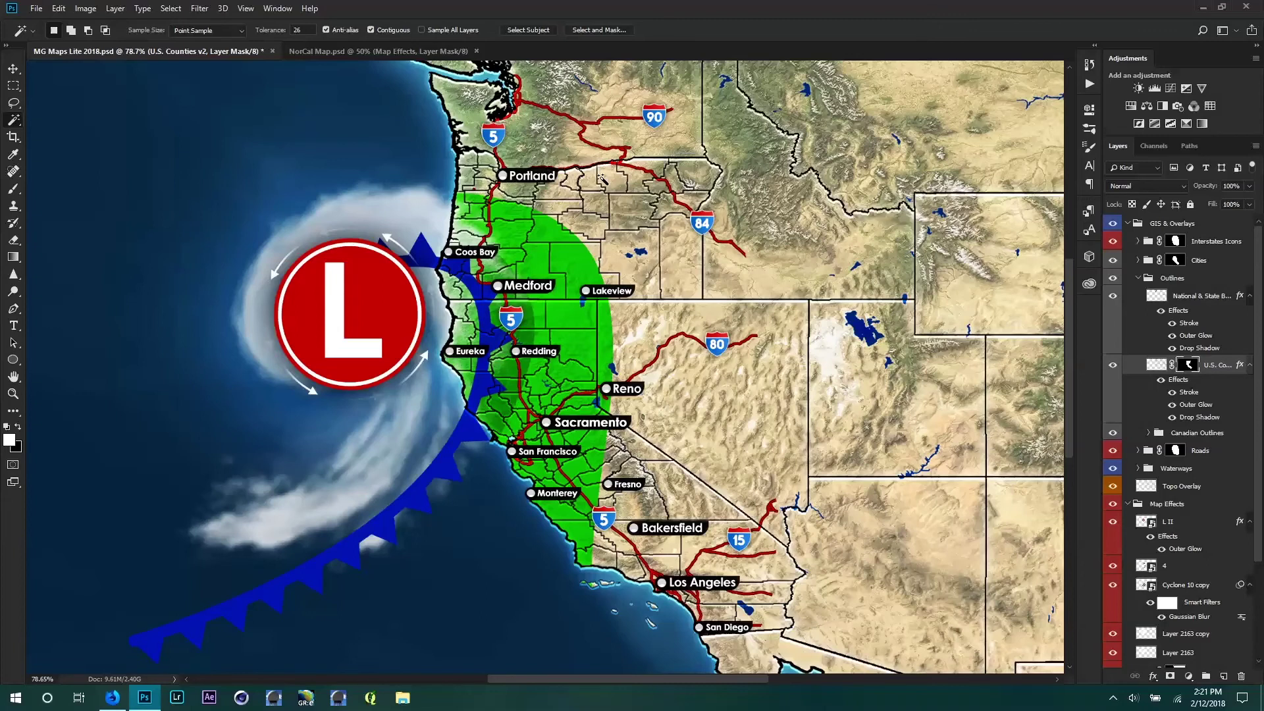
{"action": "scroll", "coordinate": [546, 415], "scroll_direction": "down", "scroll_amount": 3}
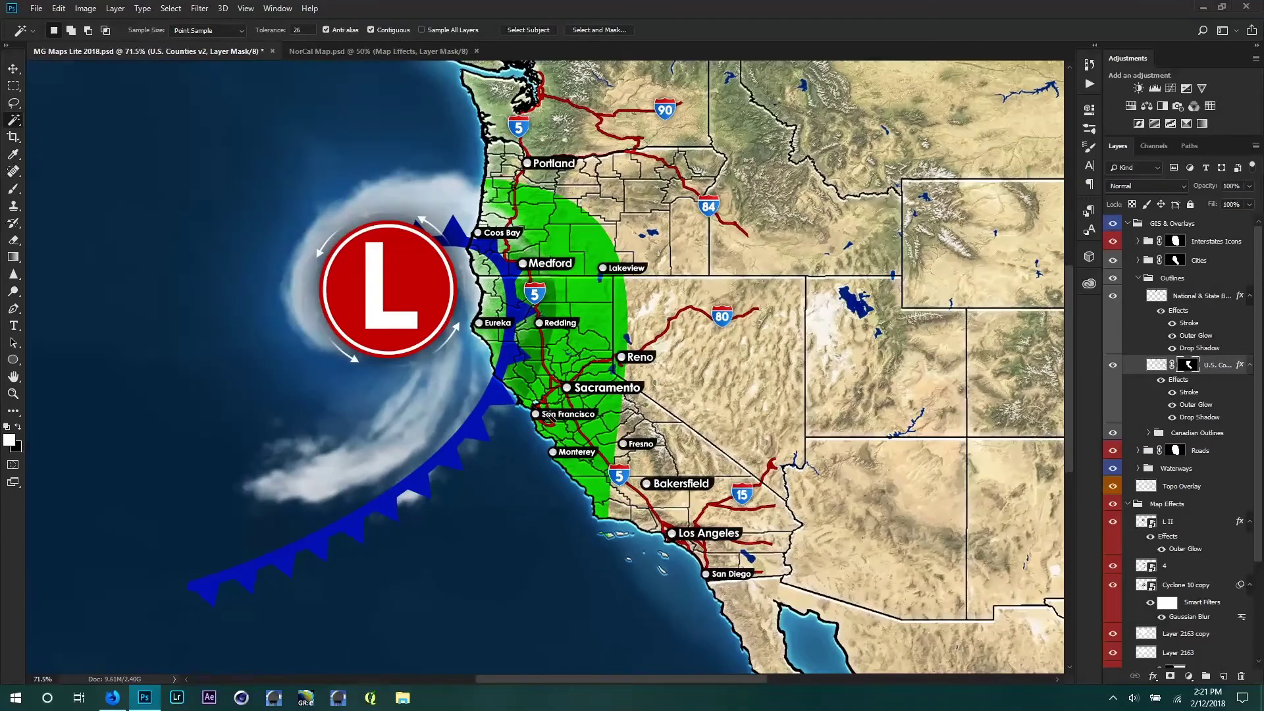
{"action": "scroll", "coordinate": [579, 405], "scroll_direction": "down", "scroll_amount": 1}
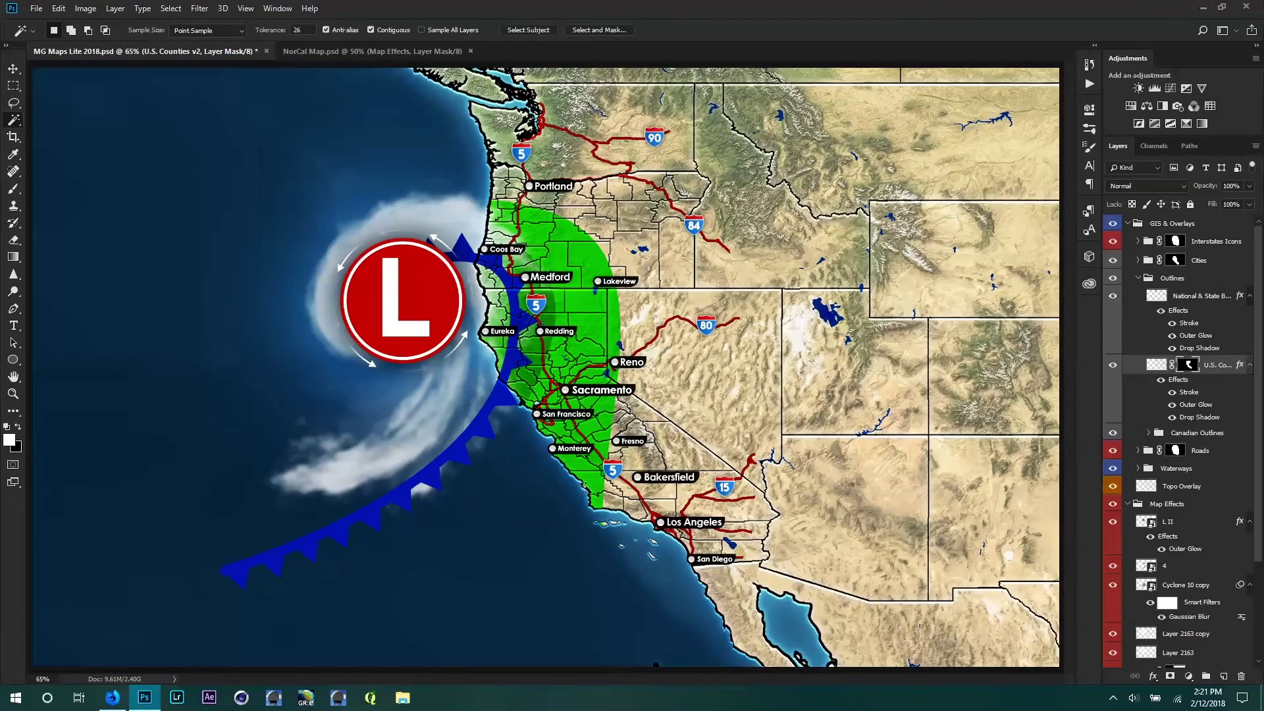
Step: Switch to the NorCal Map.psd document, hide the Group 4 legend and the cities group, and collapse Group 4
{"action": "left_click", "coordinate": [302, 52]}
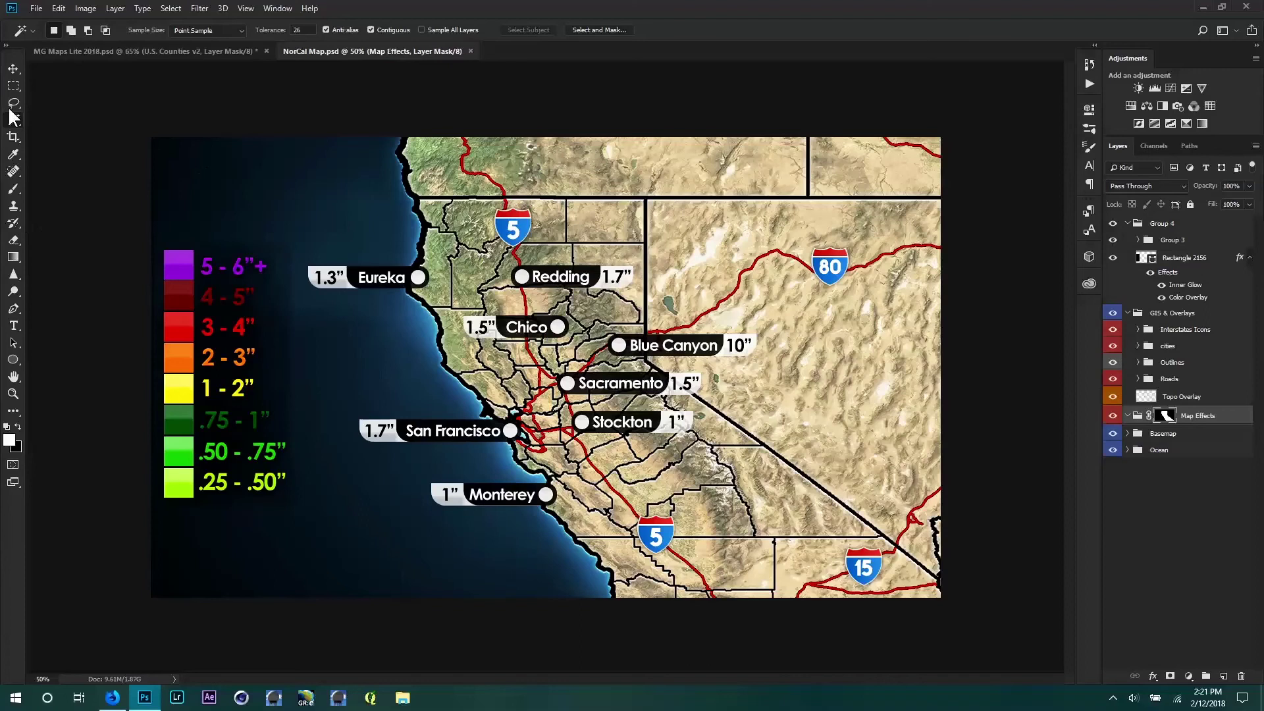
{"action": "left_click", "coordinate": [13, 68]}
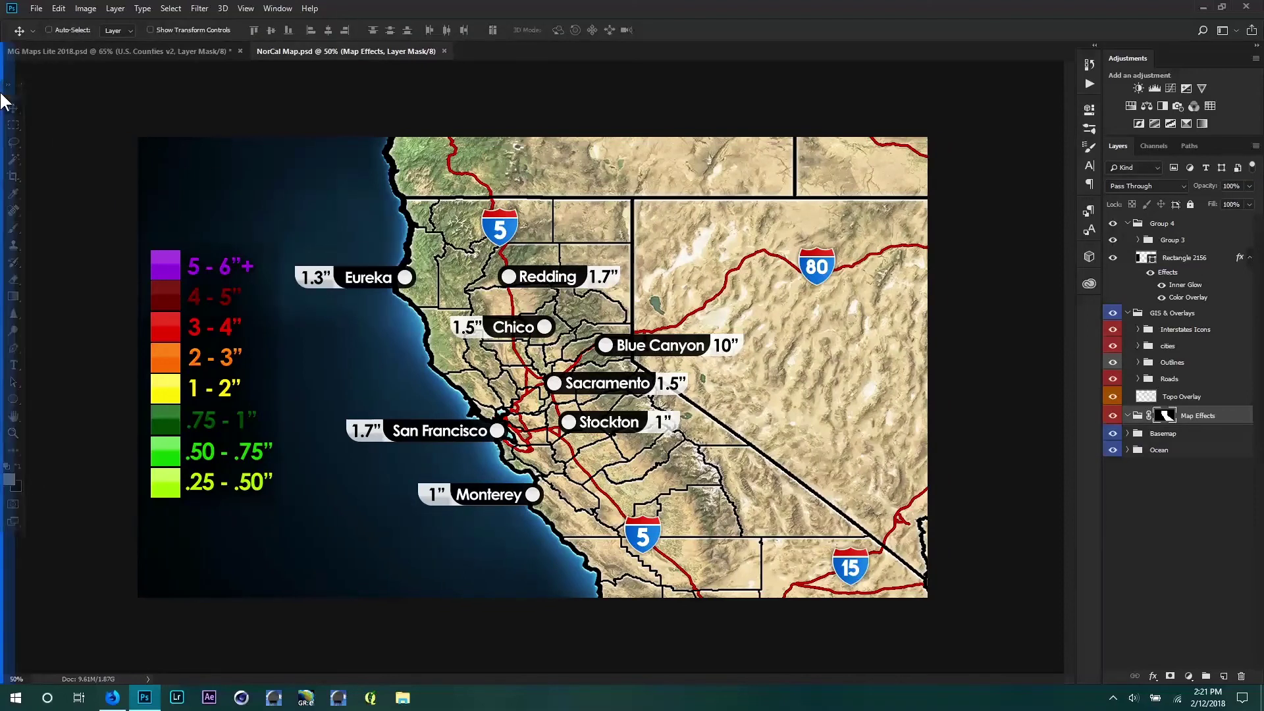
{"action": "left_click", "coordinate": [1112, 256]}
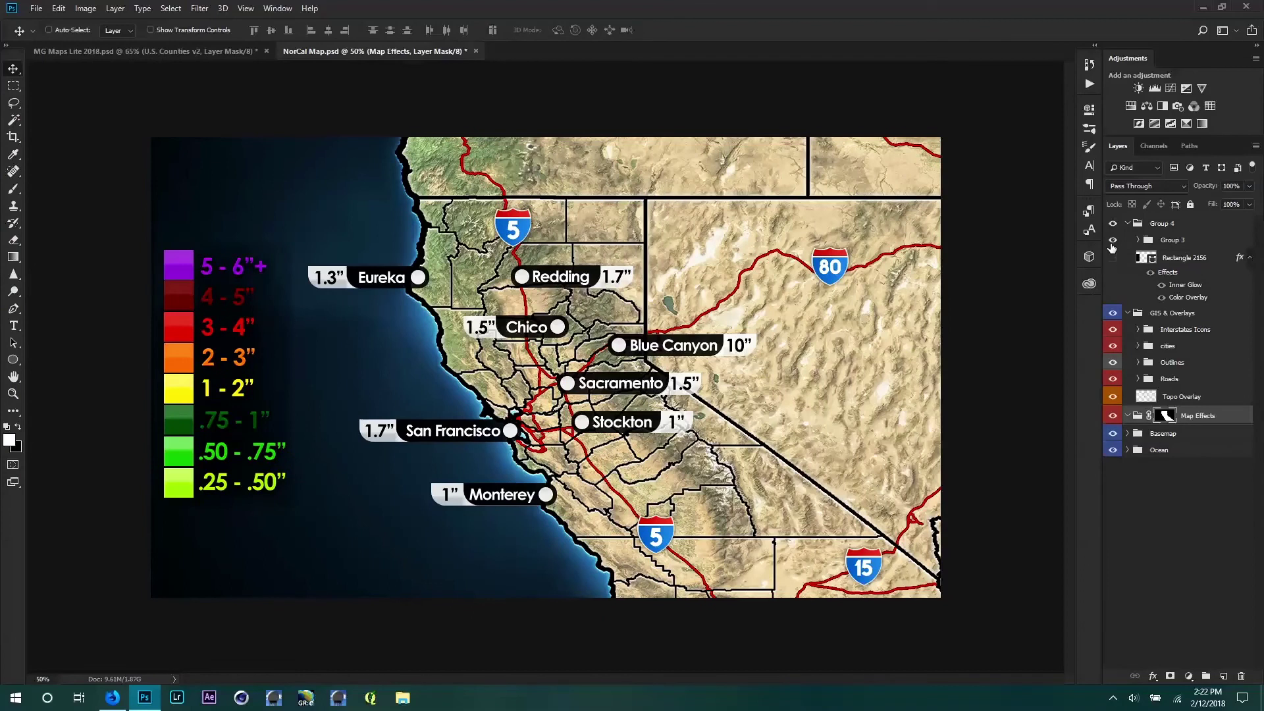
{"action": "left_click", "coordinate": [1113, 257]}
{"action": "left_click", "coordinate": [1129, 224]}
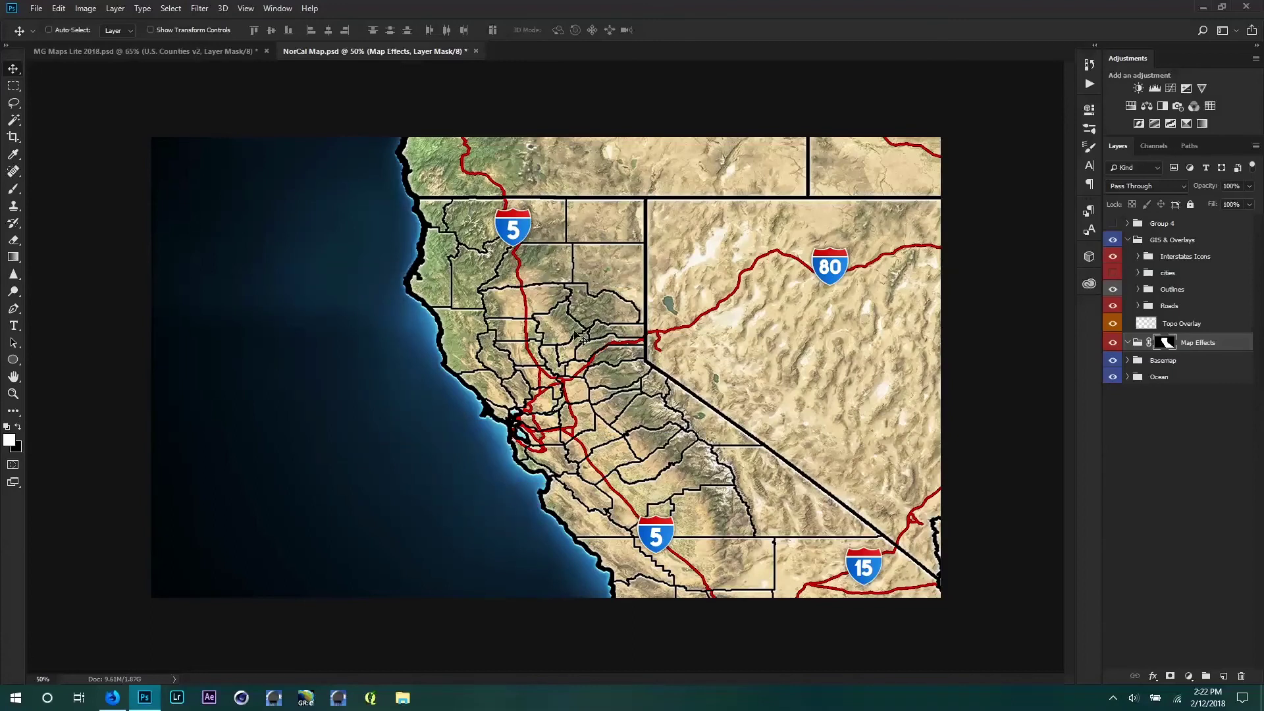
Step: Delete the hidden Group 4 layer group from NorCal Map.psd
{"action": "left_click", "coordinate": [121, 53]}
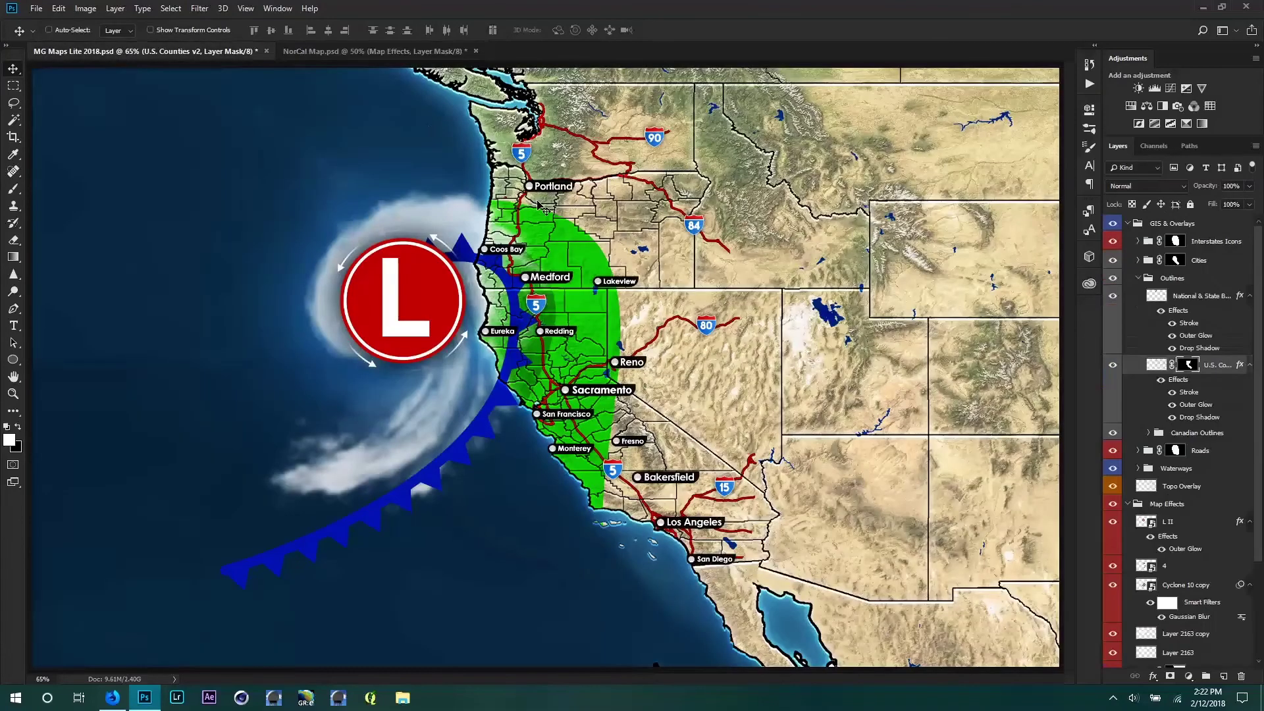
{"action": "left_click", "coordinate": [414, 54]}
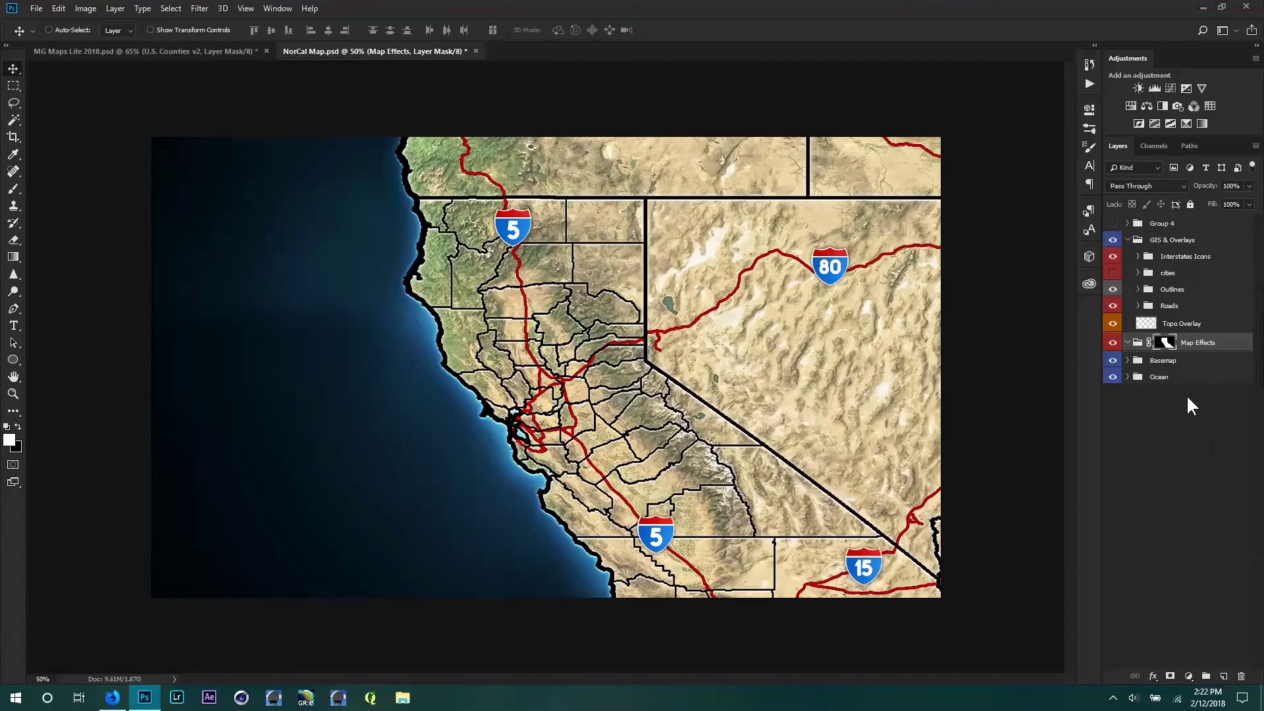
{"action": "left_click", "coordinate": [1135, 225]}
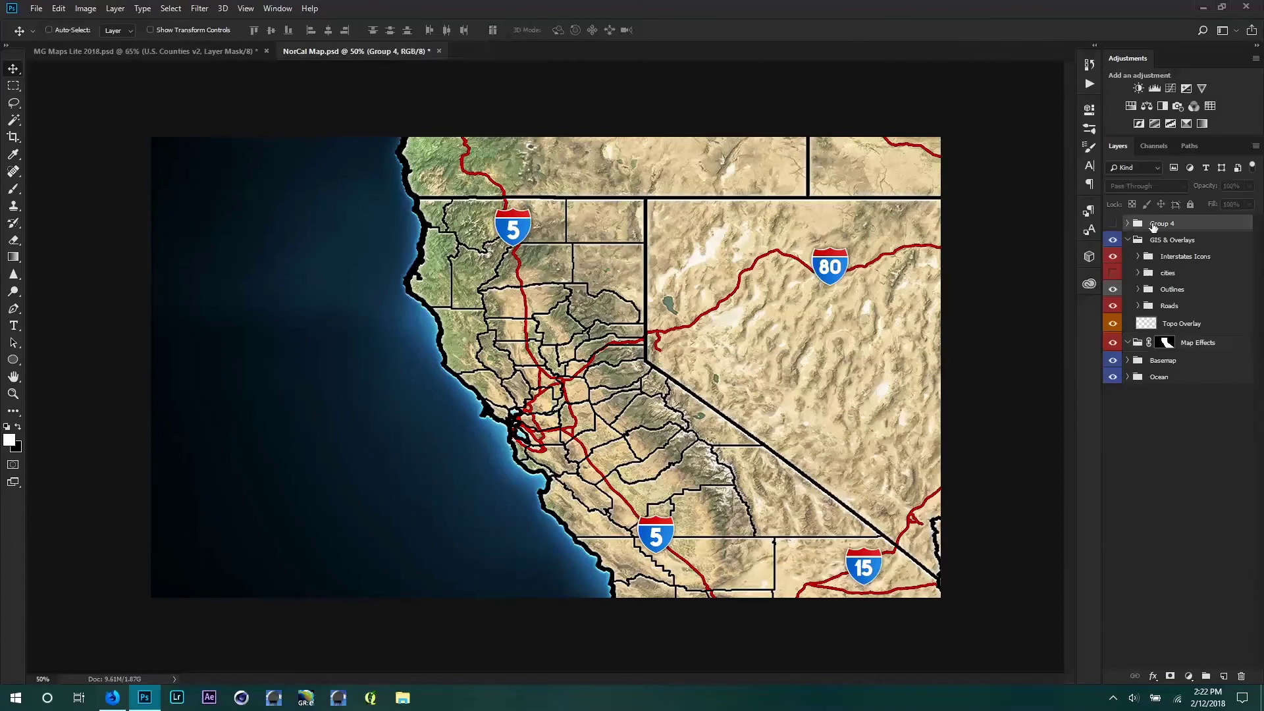
{"action": "left_click", "coordinate": [1113, 224]}
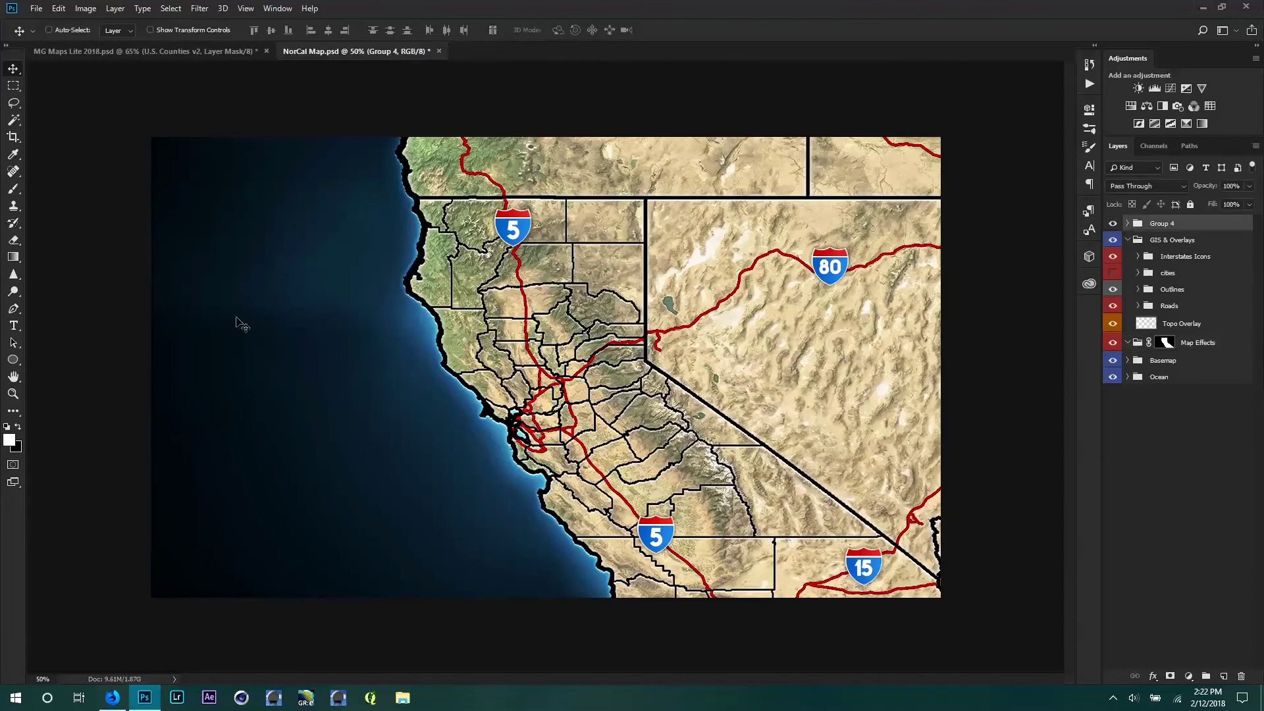
{"action": "left_click", "coordinate": [1112, 224]}
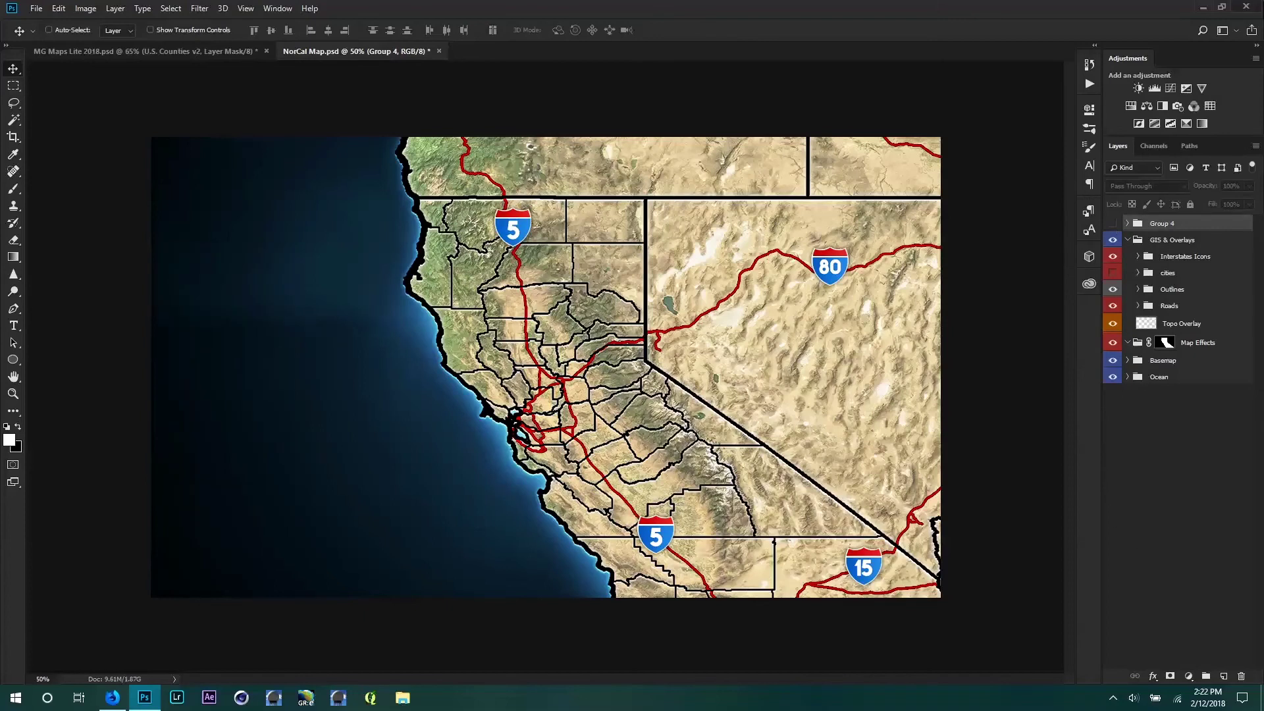
{"action": "key", "text": "Delete"}
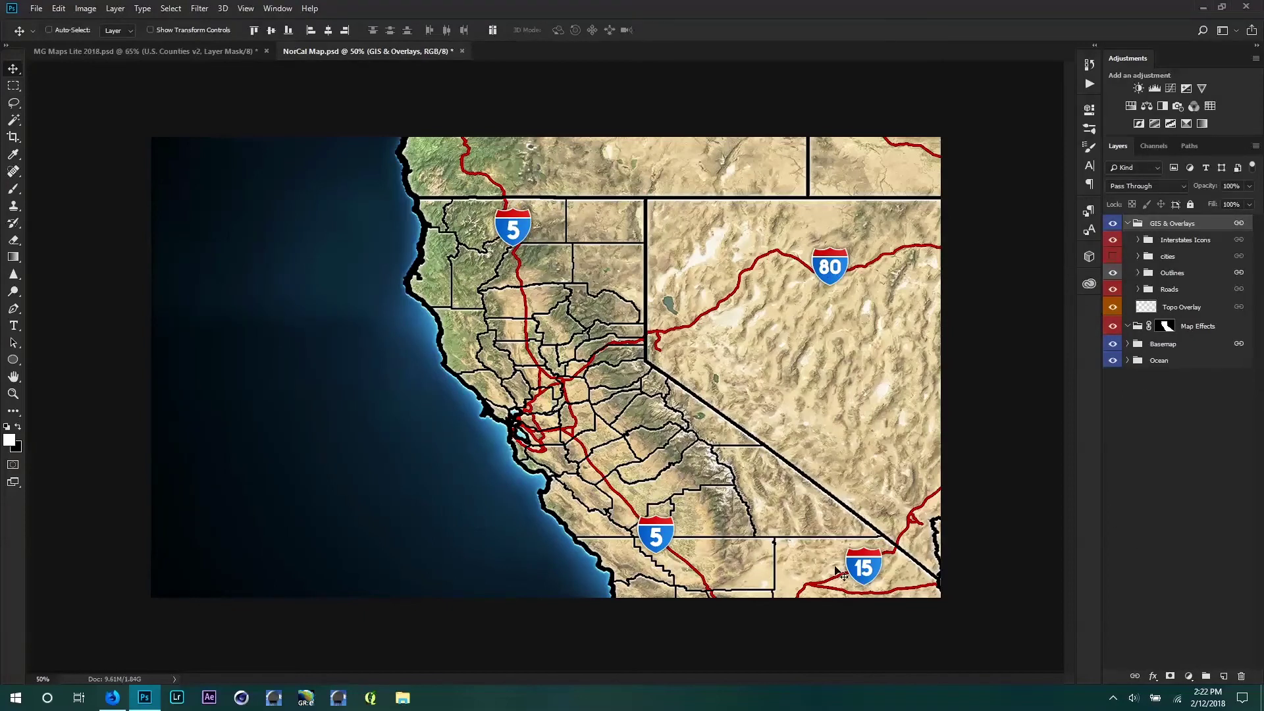
Step: Delete the existing layer mask from the Map Effects group in NorCal Map.psd
{"action": "left_click", "coordinate": [153, 52]}
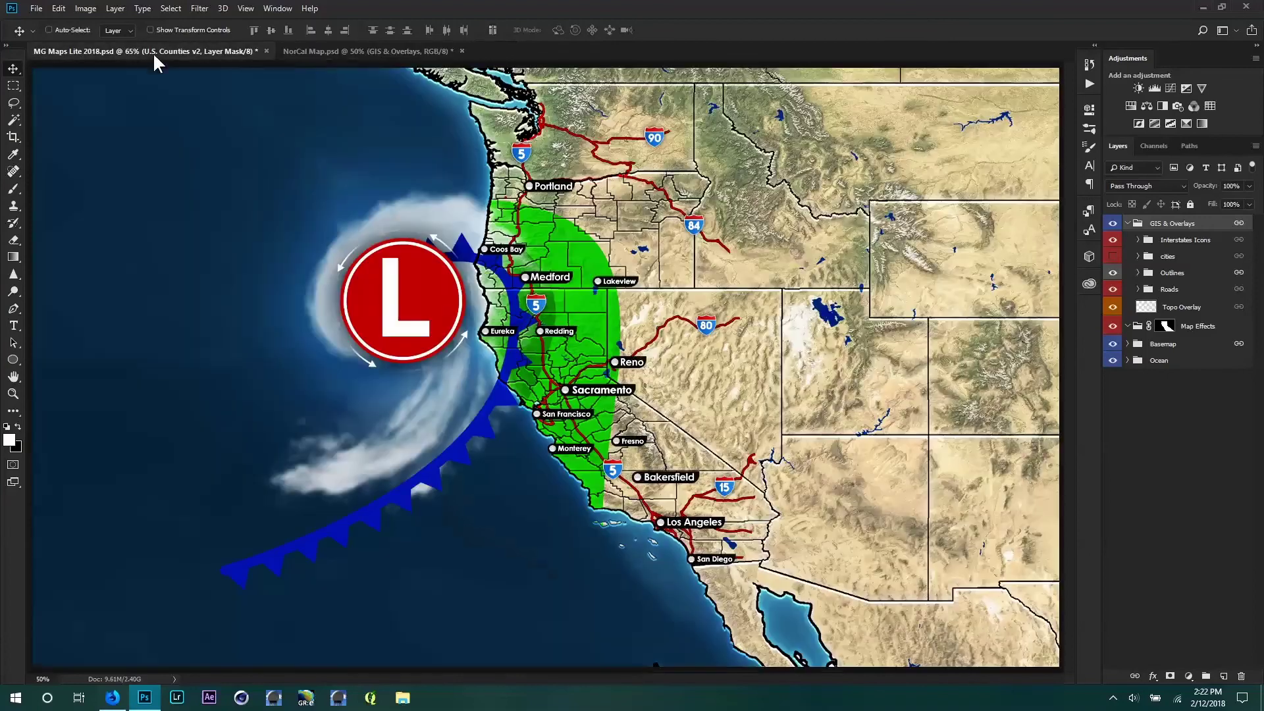
{"action": "left_click", "coordinate": [395, 51]}
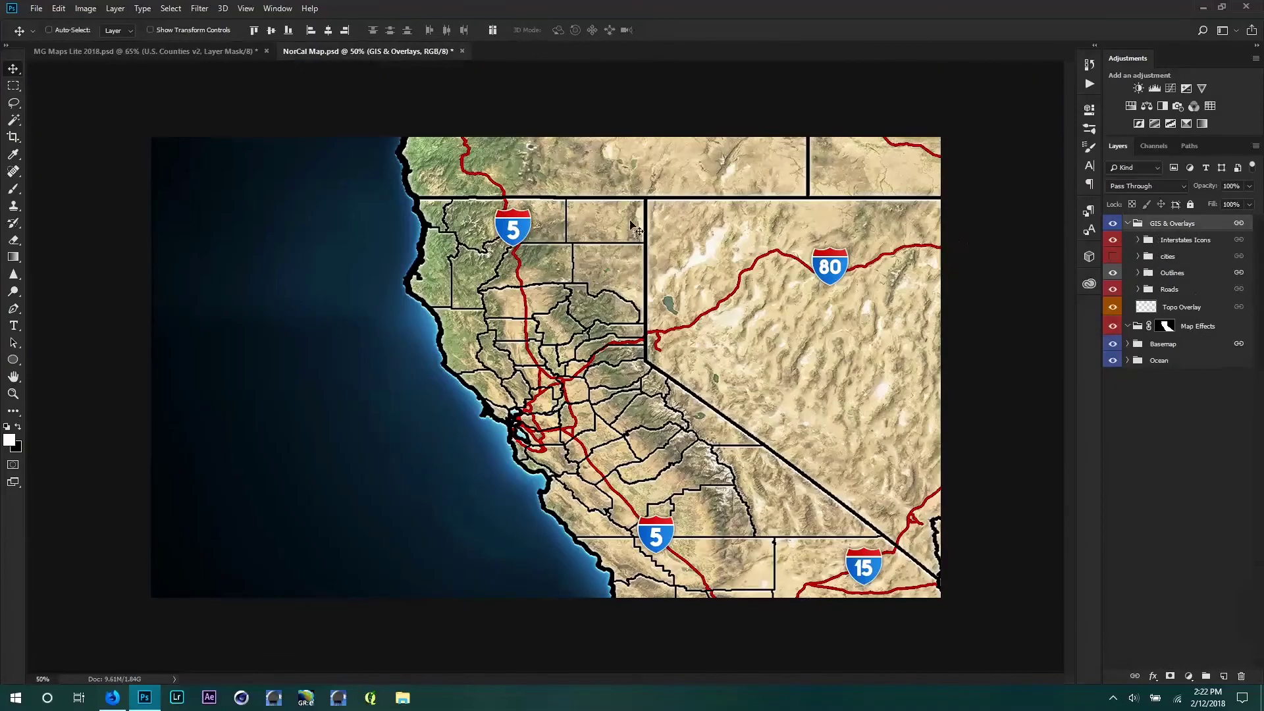
{"action": "left_click", "coordinate": [1186, 259]}
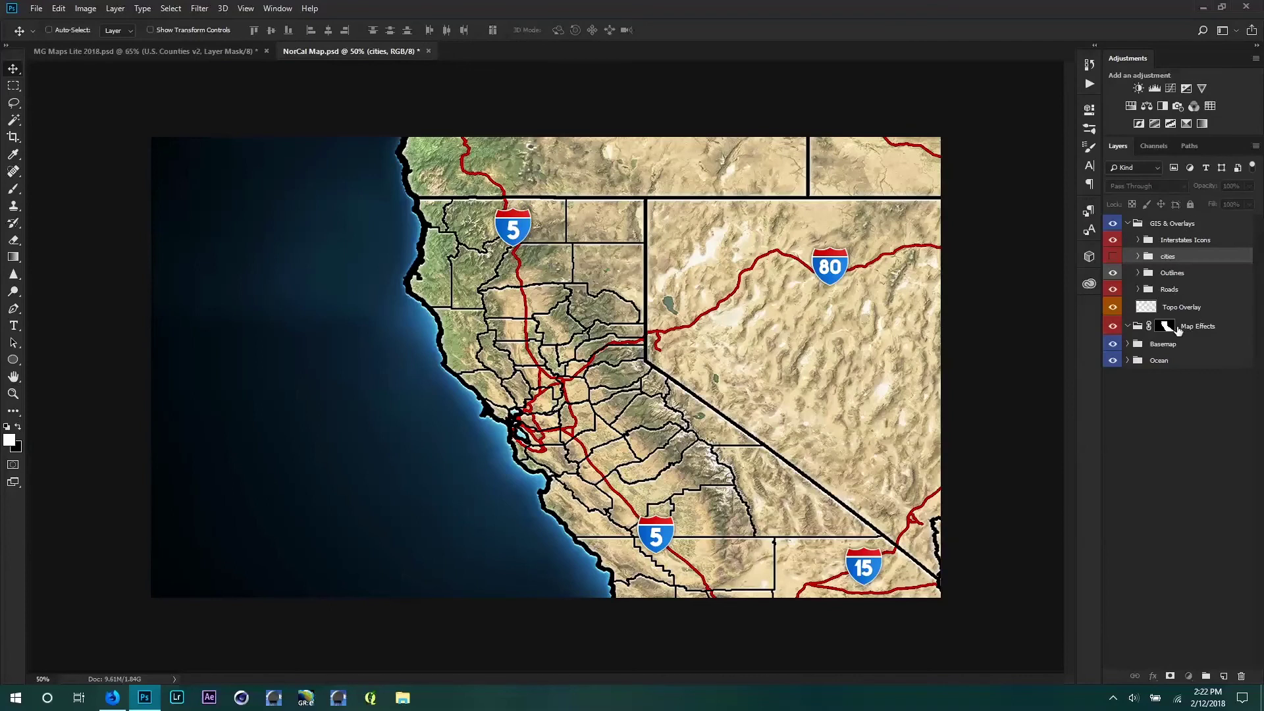
{"action": "left_click", "coordinate": [1166, 326]}
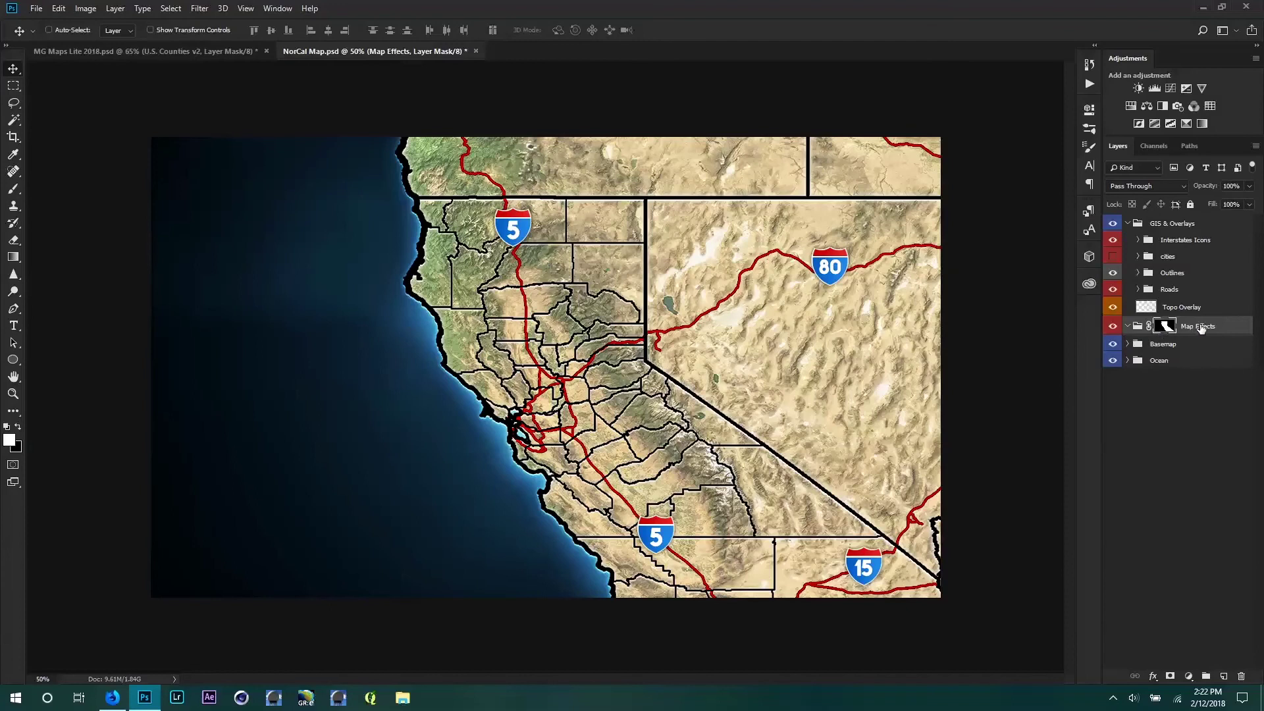
{"action": "right_click", "coordinate": [1168, 328]}
{"action": "left_click", "coordinate": [1172, 357]}
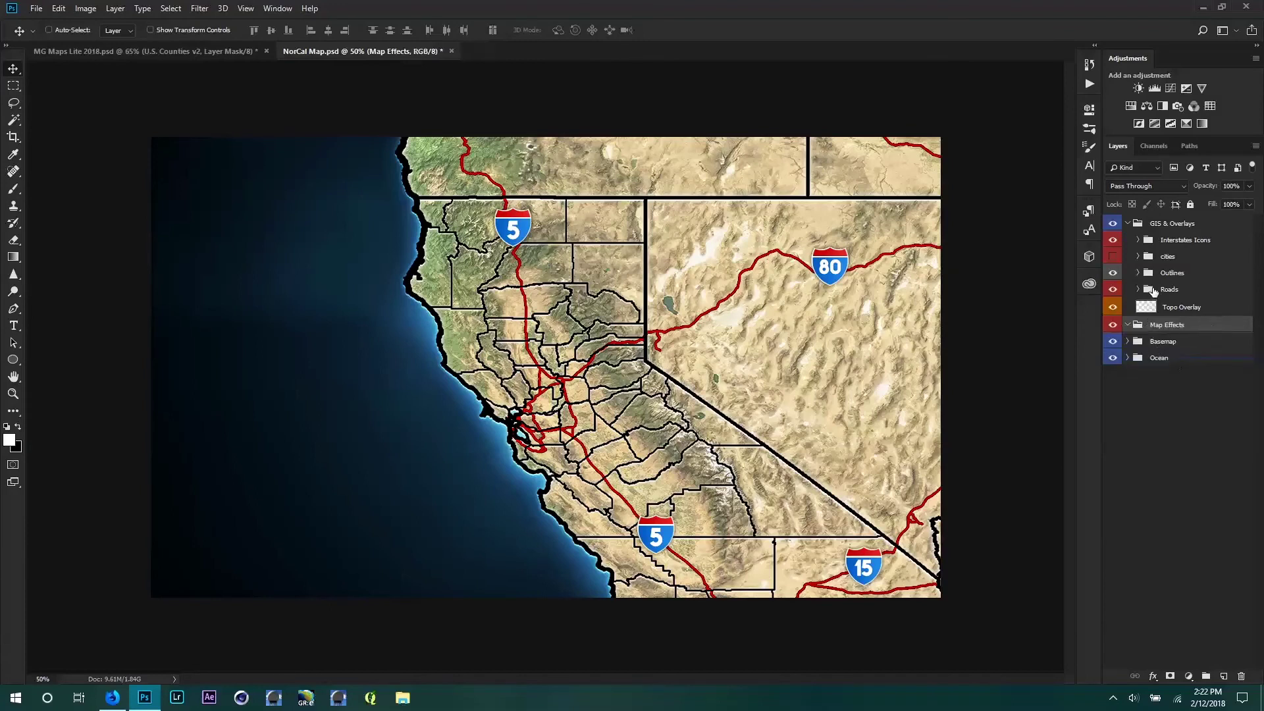
Step: Expand the Outlines group and check which map lines Layer 77 holds by toggling its visibility
{"action": "left_click", "coordinate": [1138, 272]}
{"action": "left_click", "coordinate": [1193, 294]}
{"action": "left_click", "coordinate": [1226, 349]}
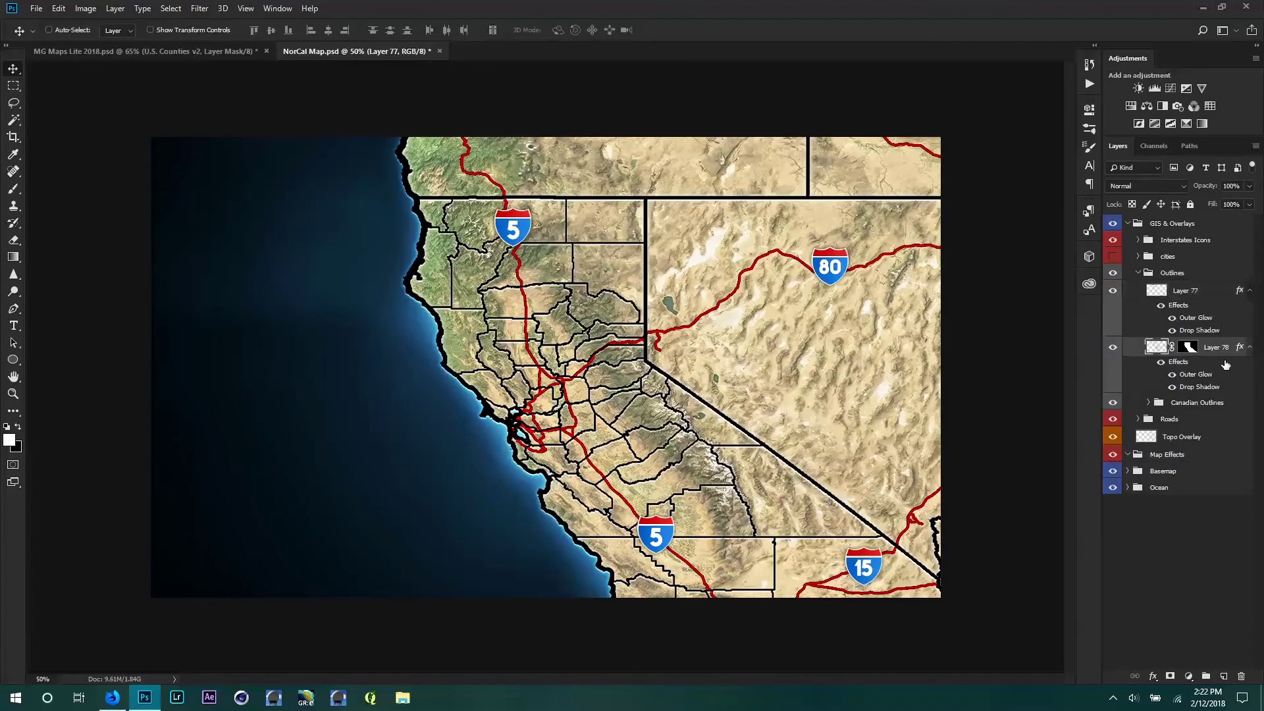
{"action": "left_click", "coordinate": [1200, 300]}
{"action": "left_click", "coordinate": [1112, 291]}
{"action": "left_click", "coordinate": [1112, 290]}
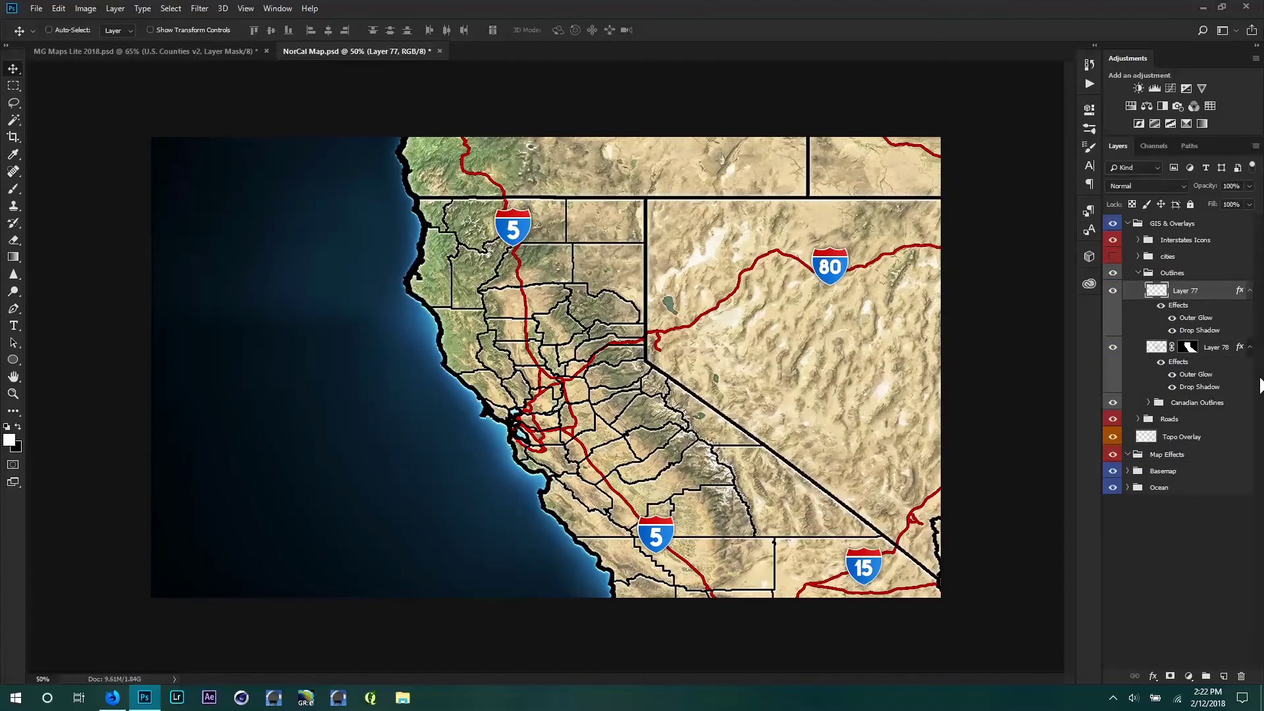
Step: Rename Layer 77 in NorCal Map.psd as National & State Boarders v2, matching the borders layer in MG Maps Lite 2018.psd
{"action": "left_click", "coordinate": [168, 52]}
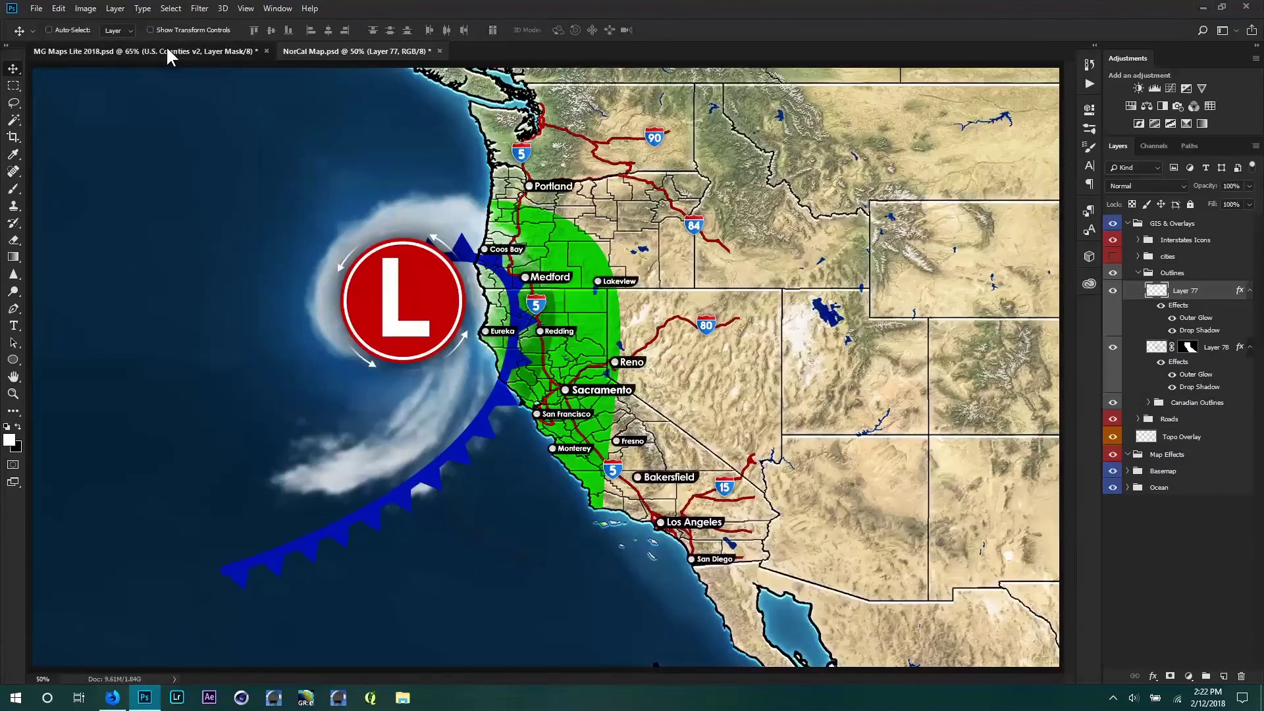
{"action": "left_click", "coordinate": [1196, 300]}
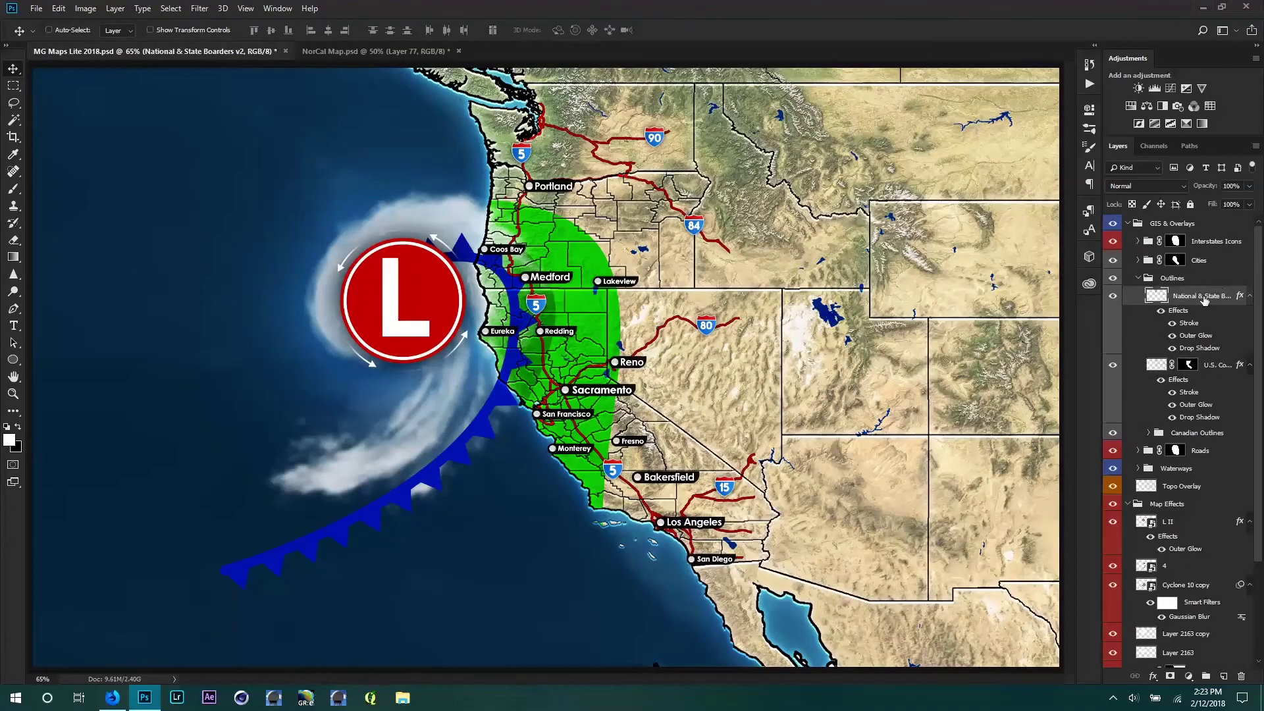
{"action": "left_click", "coordinate": [391, 52]}
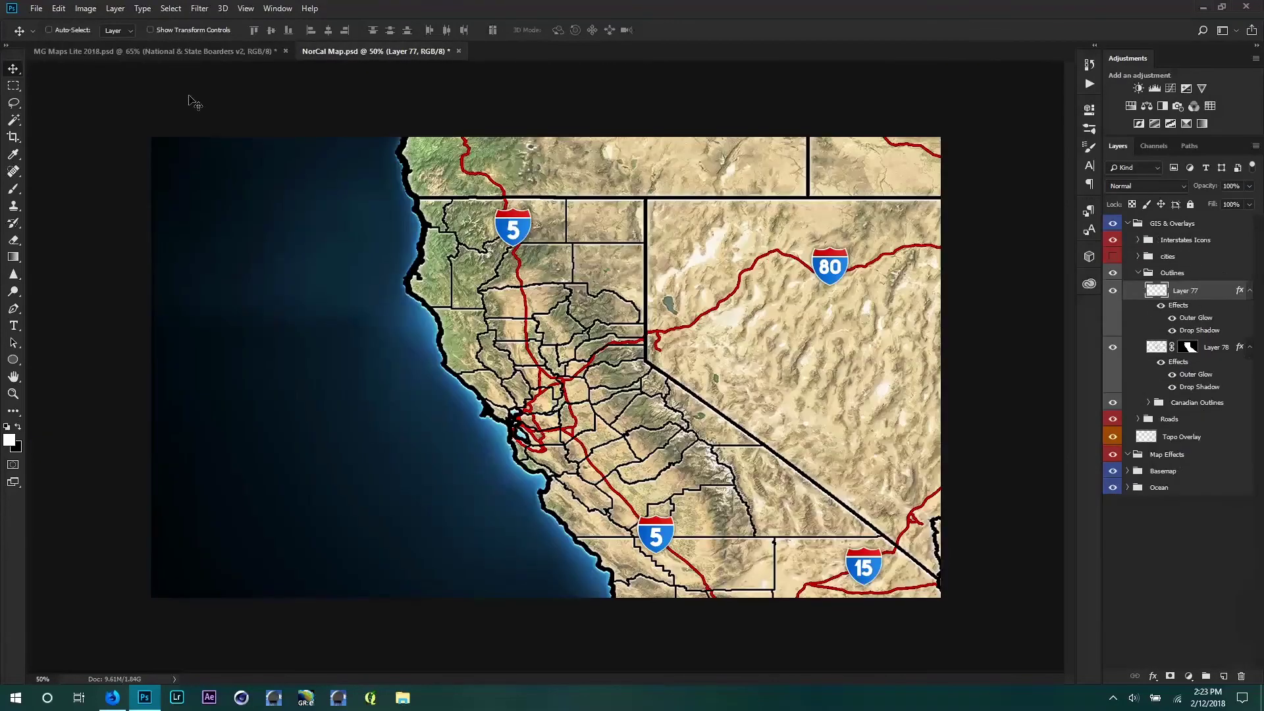
{"action": "left_click", "coordinate": [202, 53]}
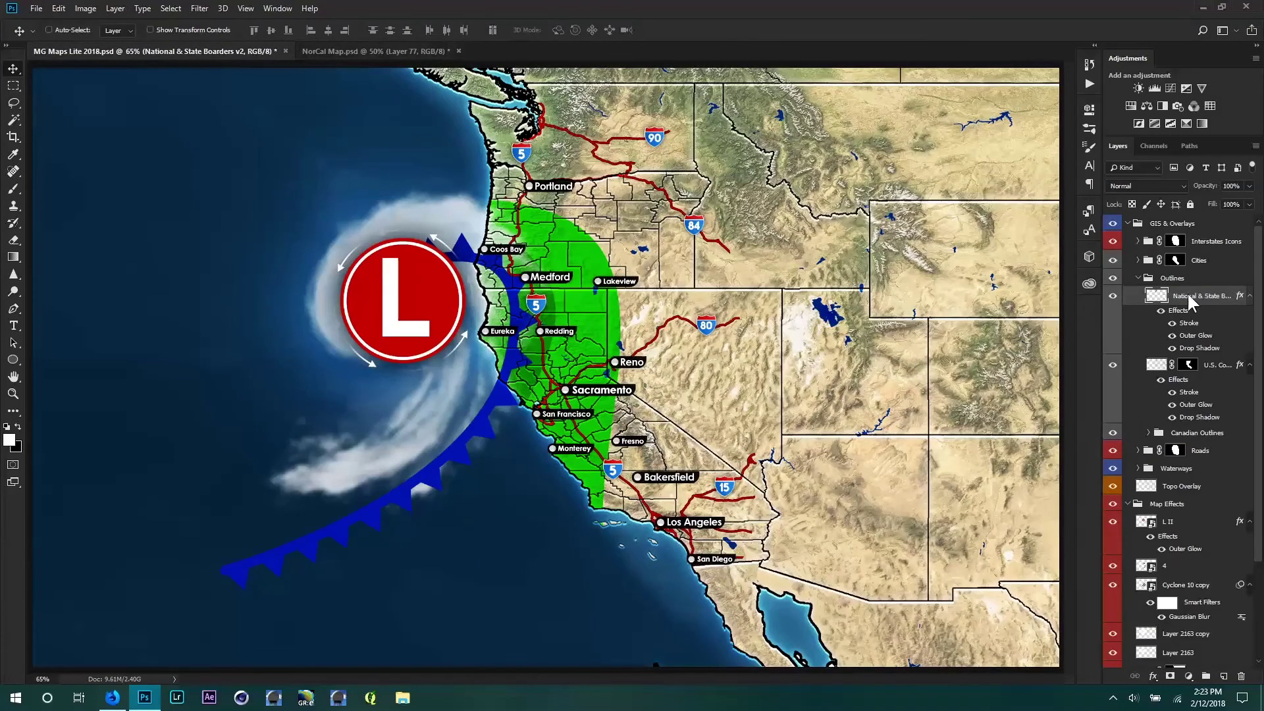
{"action": "left_click", "coordinate": [391, 52]}
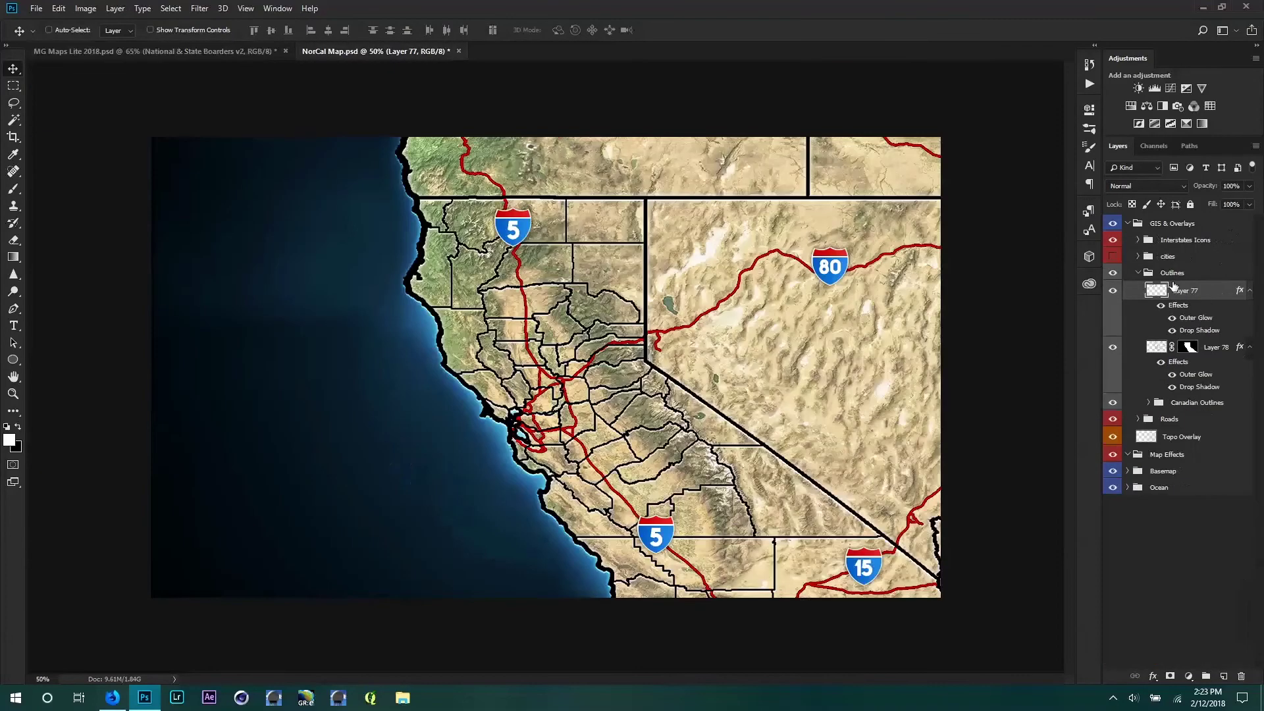
{"action": "double_click", "coordinate": [1181, 292]}
{"action": "type", "text": "National & State Boarders v2"}
{"action": "key", "text": "Return"}
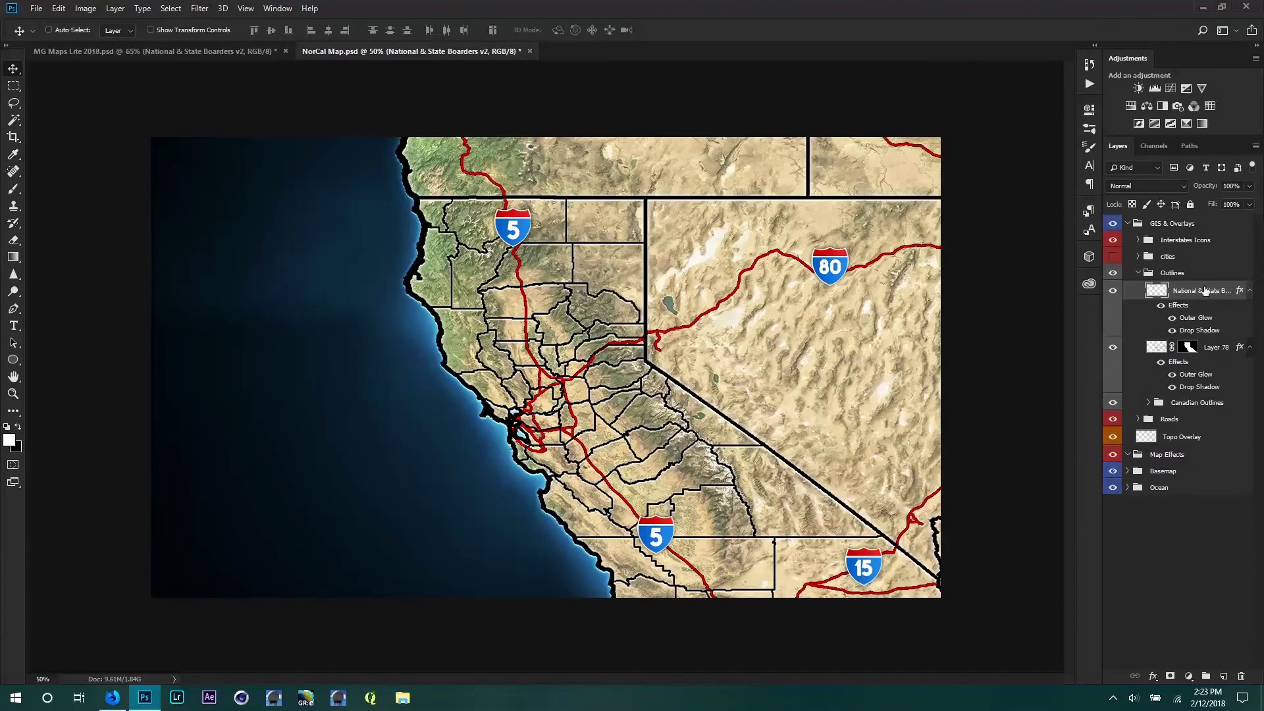
Step: Delete the layer mask from Layer 78 in the Outlines group and rename the layer as Counties
{"action": "right_click", "coordinate": [1188, 349]}
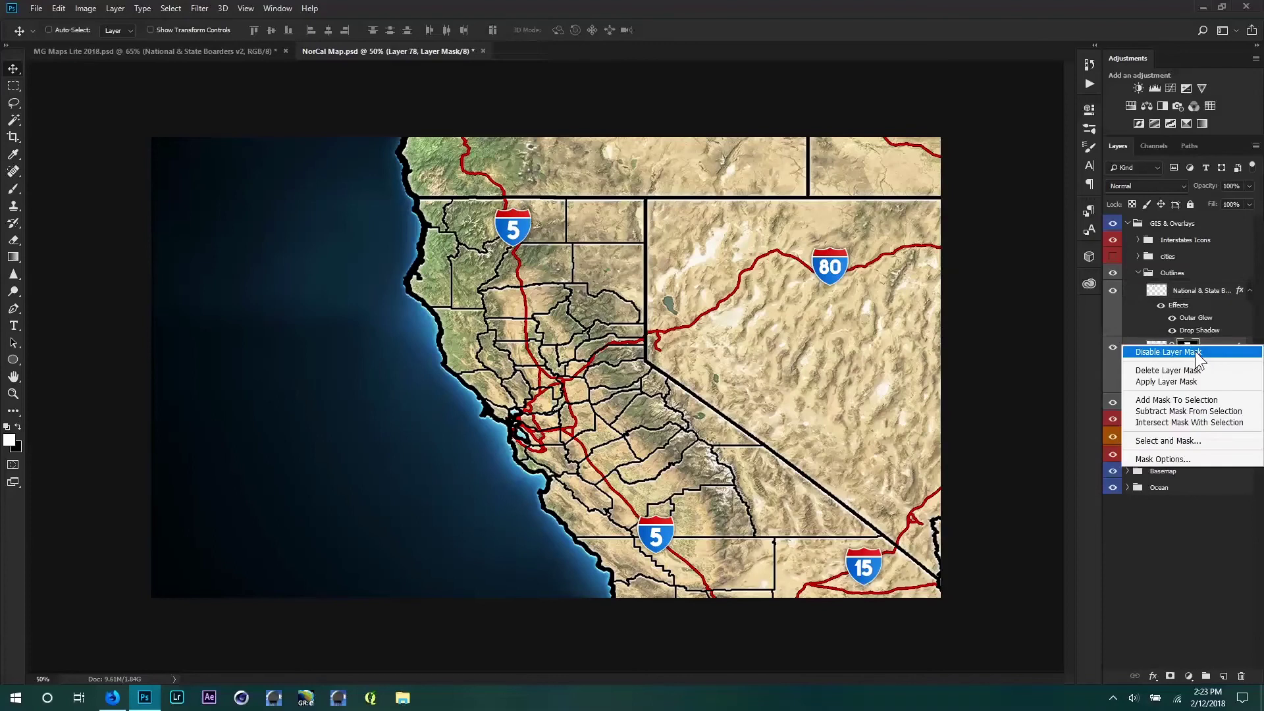
{"action": "left_click", "coordinate": [1209, 369]}
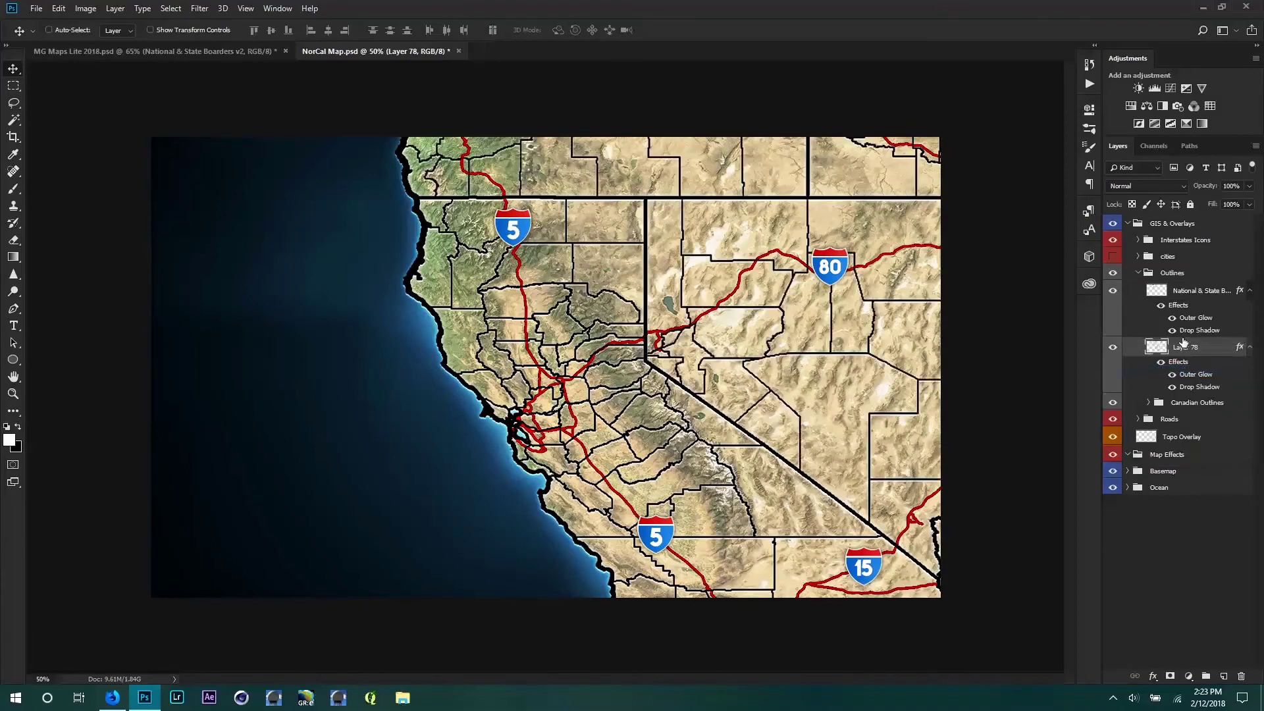
{"action": "double_click", "coordinate": [1184, 347]}
{"action": "type", "text": "d"}
{"action": "type", "text": "ounties"}
{"action": "key", "text": "Return"}
Step: Select California's interior with the Magic Wand on the National & State Boarders v2 layer
{"action": "left_click", "coordinate": [1200, 293]}
{"action": "left_click", "coordinate": [15, 120]}
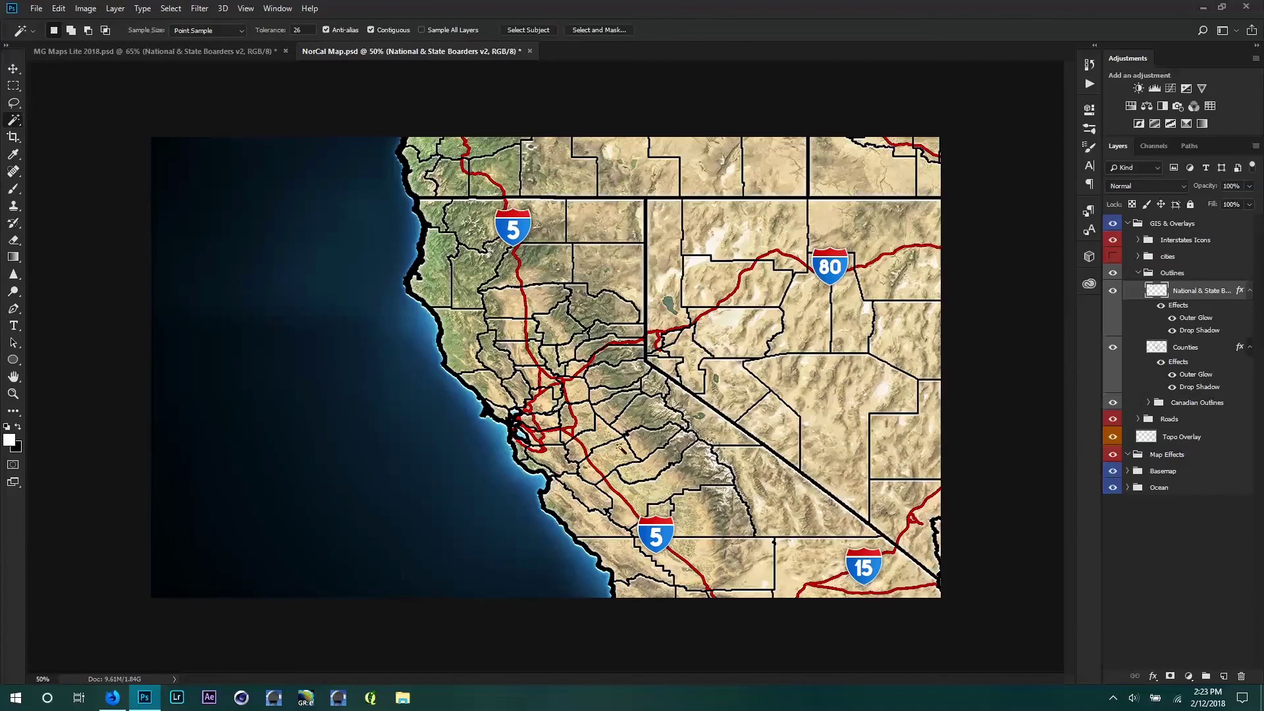
{"action": "left_click", "coordinate": [588, 255]}
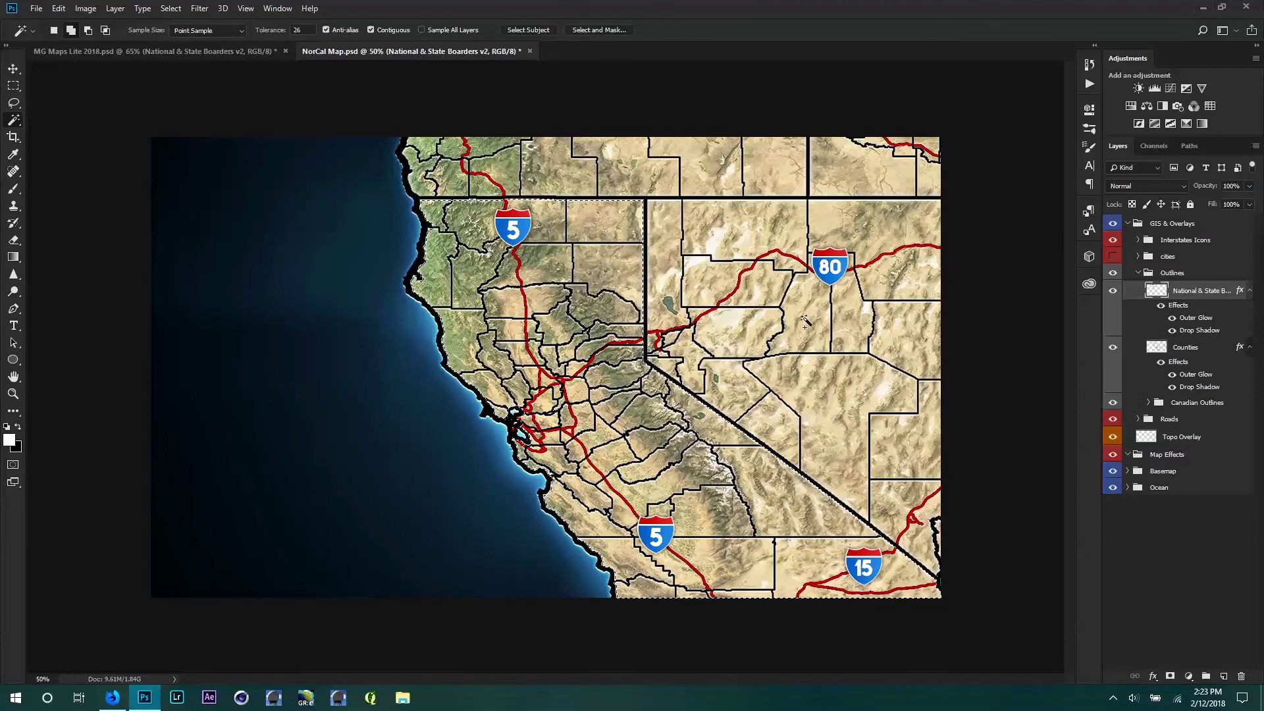
{"action": "left_click", "coordinate": [828, 305], "text": "shift"}
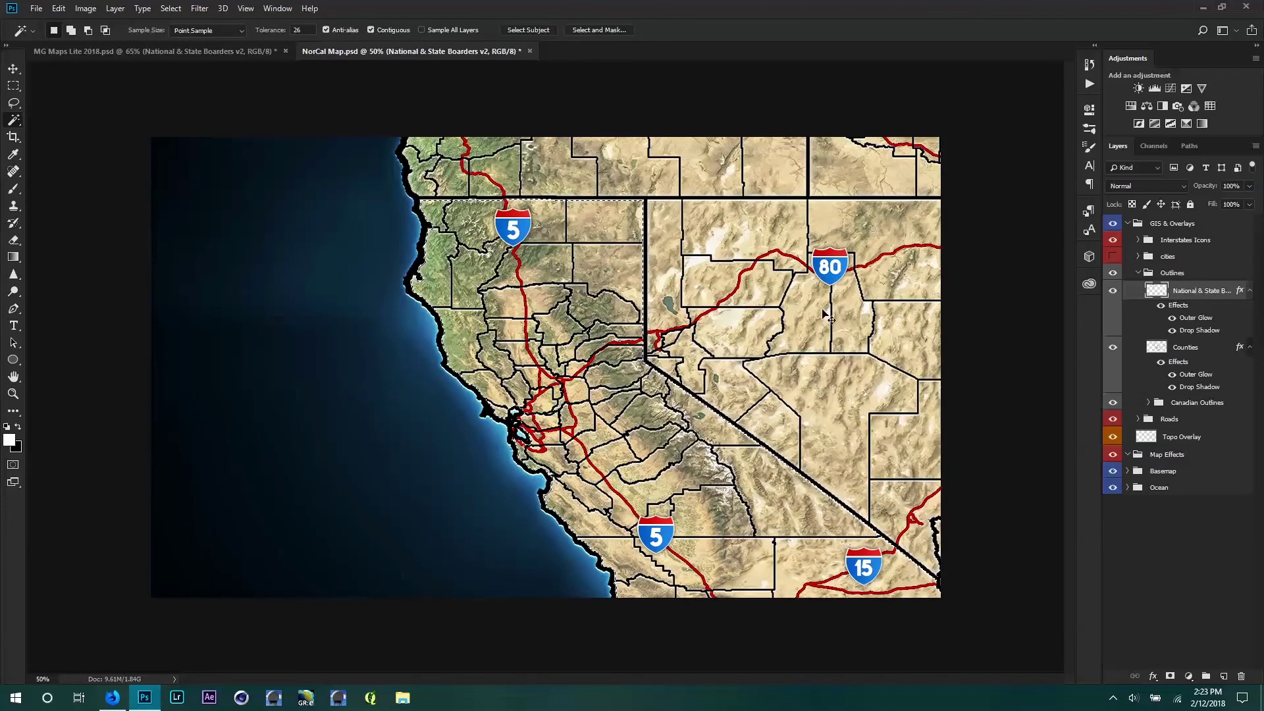
Step: Expand the California selection outward by 3 pixels with the Expand Selection command
{"action": "left_click", "coordinate": [170, 8]}
{"action": "mouse_move", "coordinate": [195, 196]}
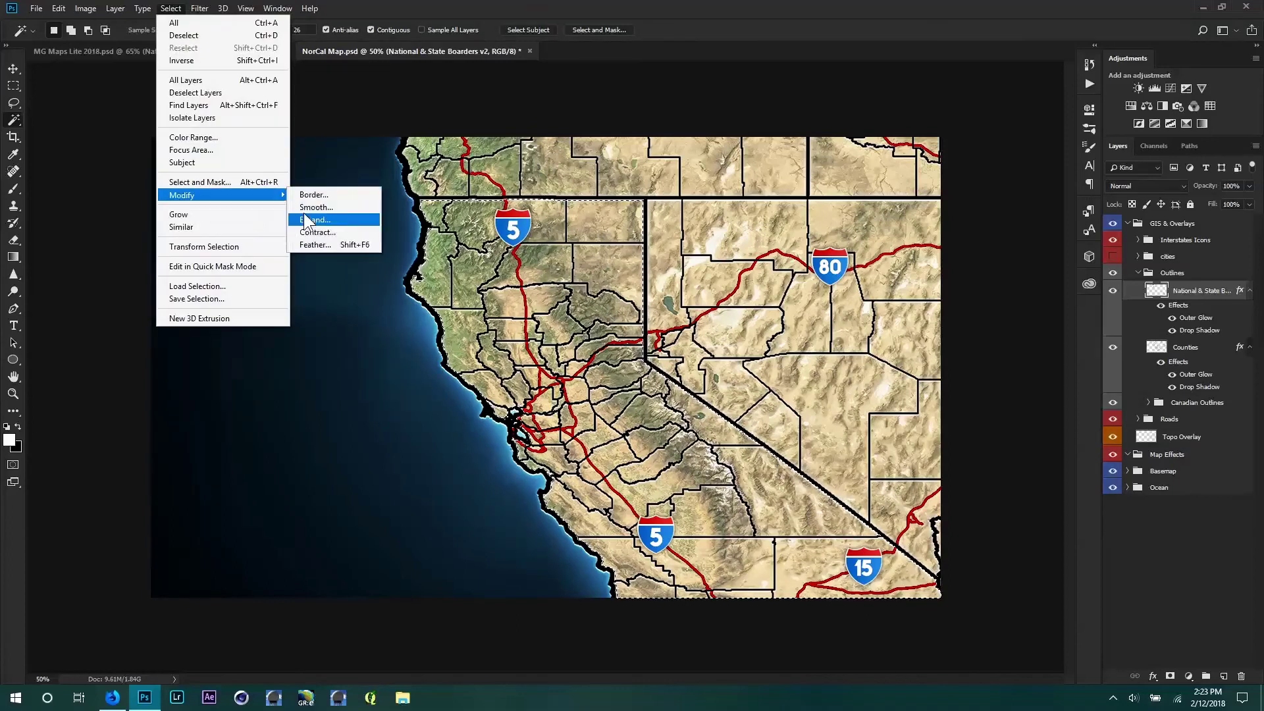
{"action": "left_click", "coordinate": [315, 219]}
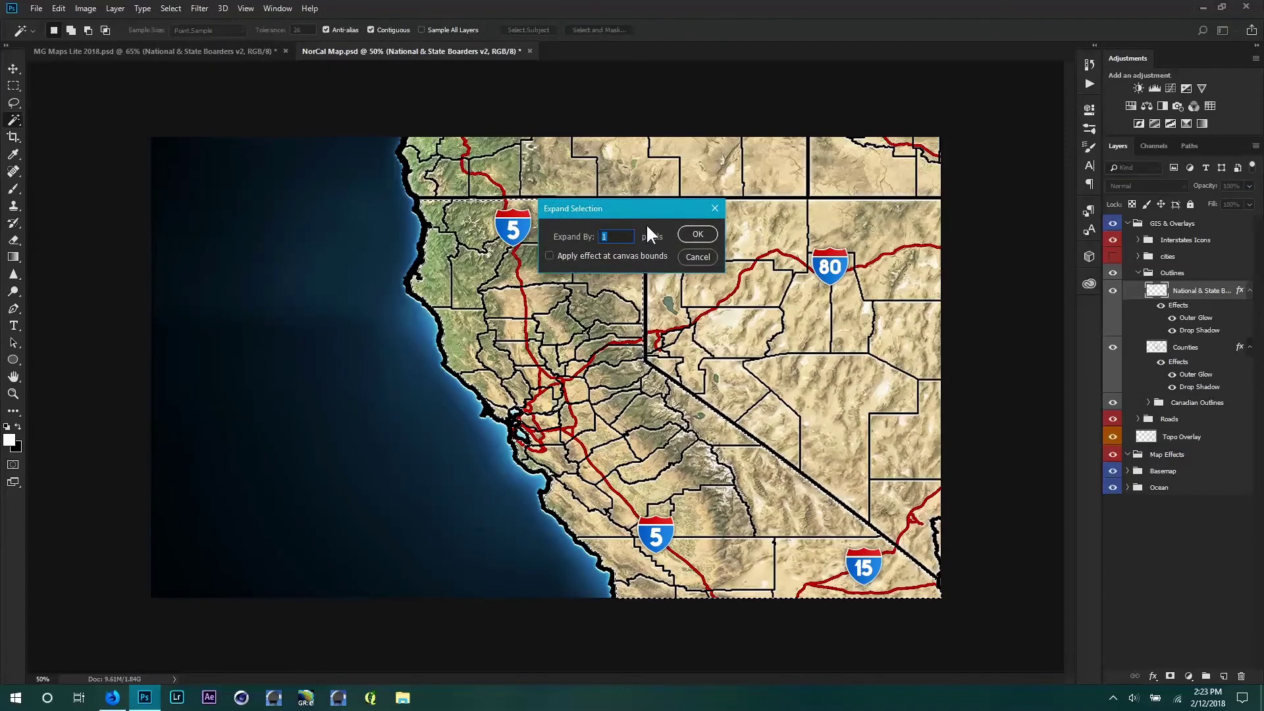
{"action": "type", "text": "2"}
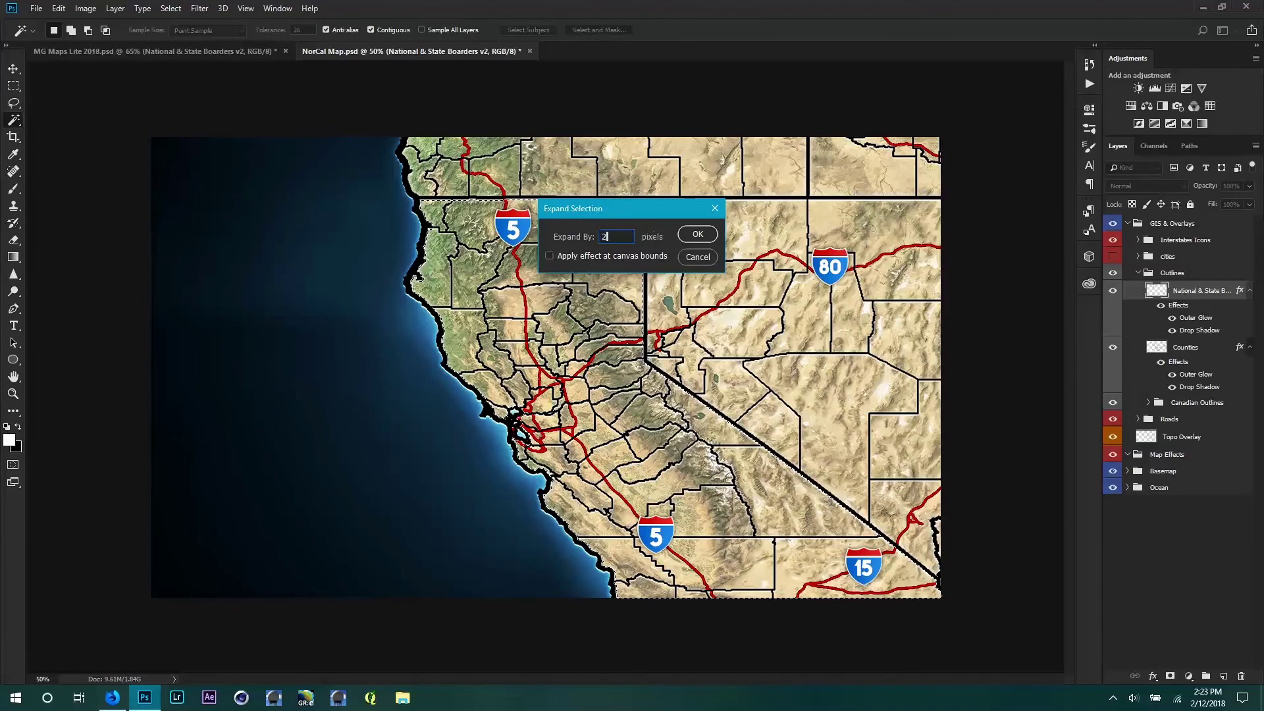
{"action": "key", "text": "BackSpace"}
{"action": "type", "text": "3"}
{"action": "key", "text": "ctrl+a"}
{"action": "key", "text": "Return"}
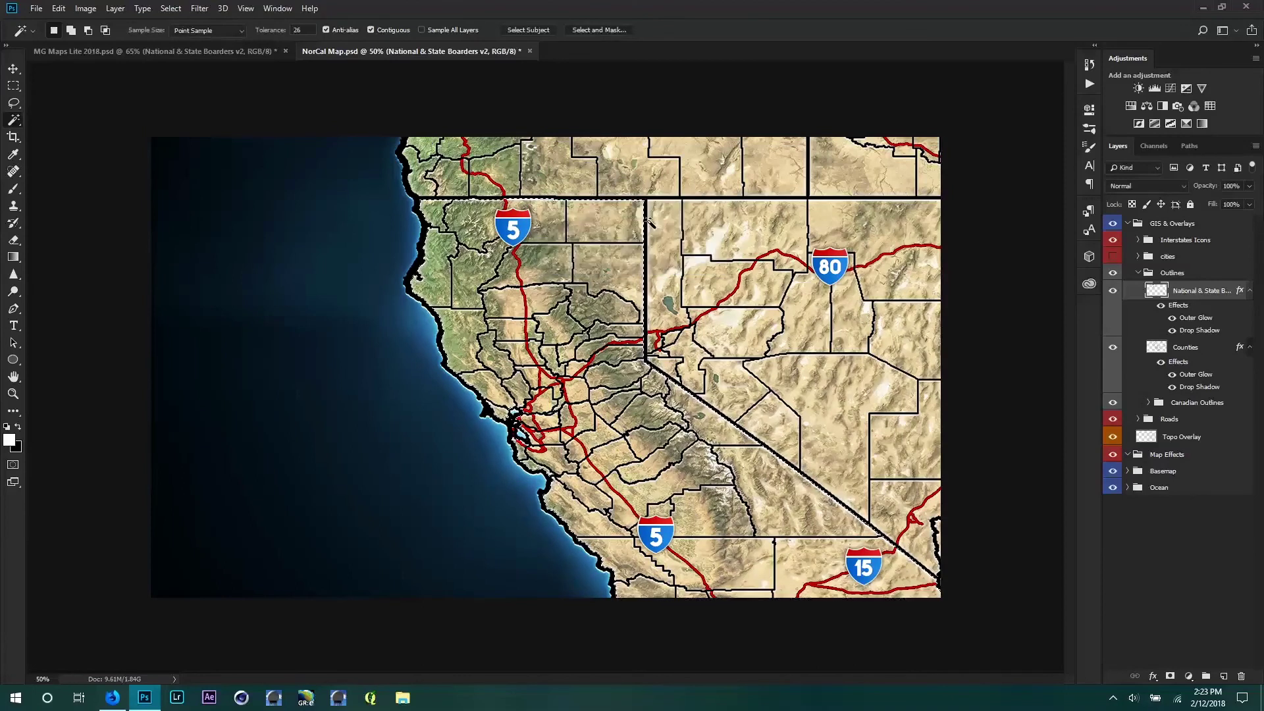
Step: Expand the California selection again, by 1 more pixel
{"action": "left_click", "coordinate": [143, 8]}
{"action": "mouse_move", "coordinate": [170, 8]}
{"action": "mouse_move", "coordinate": [280, 194]}
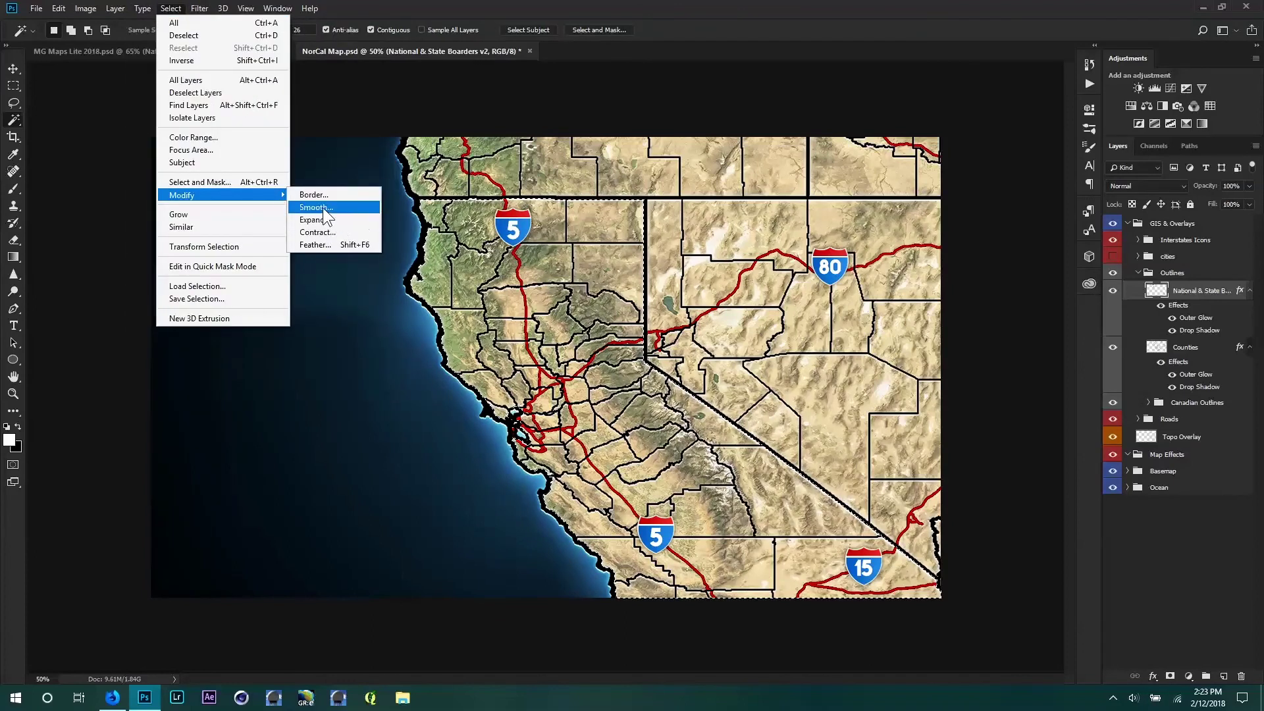
{"action": "left_click", "coordinate": [321, 221]}
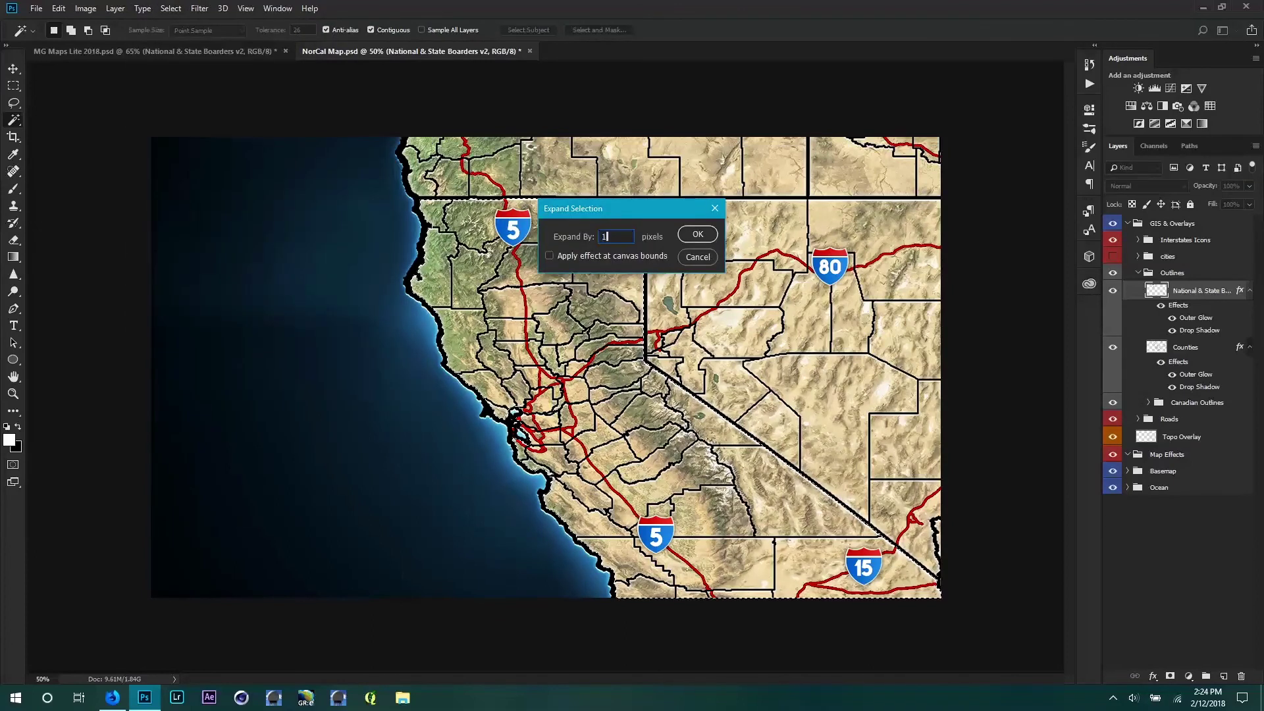
{"action": "key", "text": "Return"}
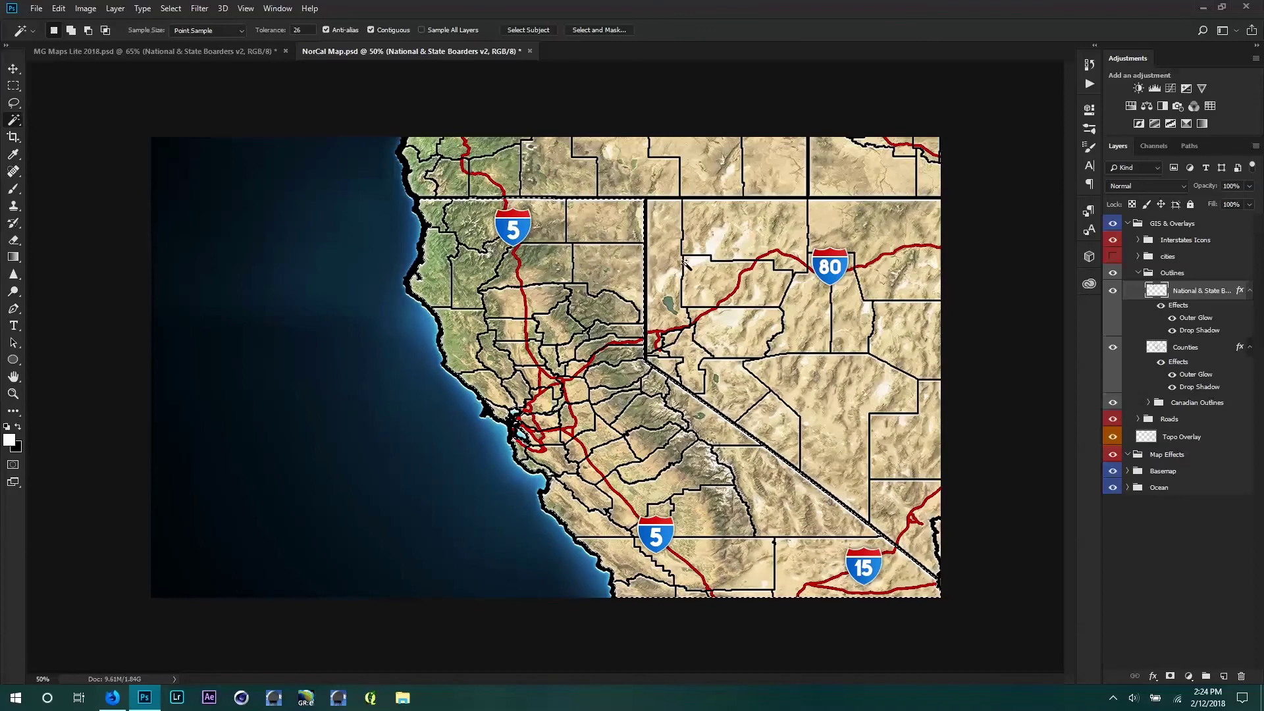
Step: Mask the Counties layer with the California selection, and reload that mask as a selection to mask the Map Effects group
{"action": "left_click", "coordinate": [1208, 351]}
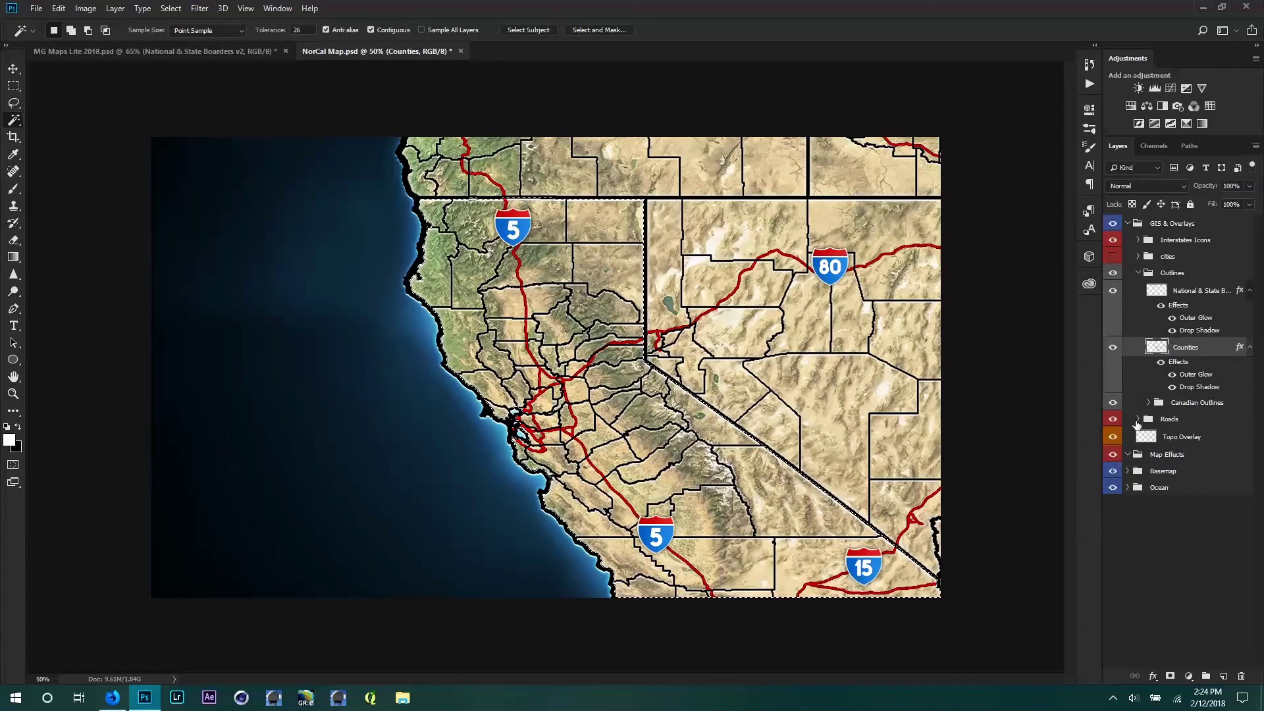
{"action": "left_click", "coordinate": [1170, 676]}
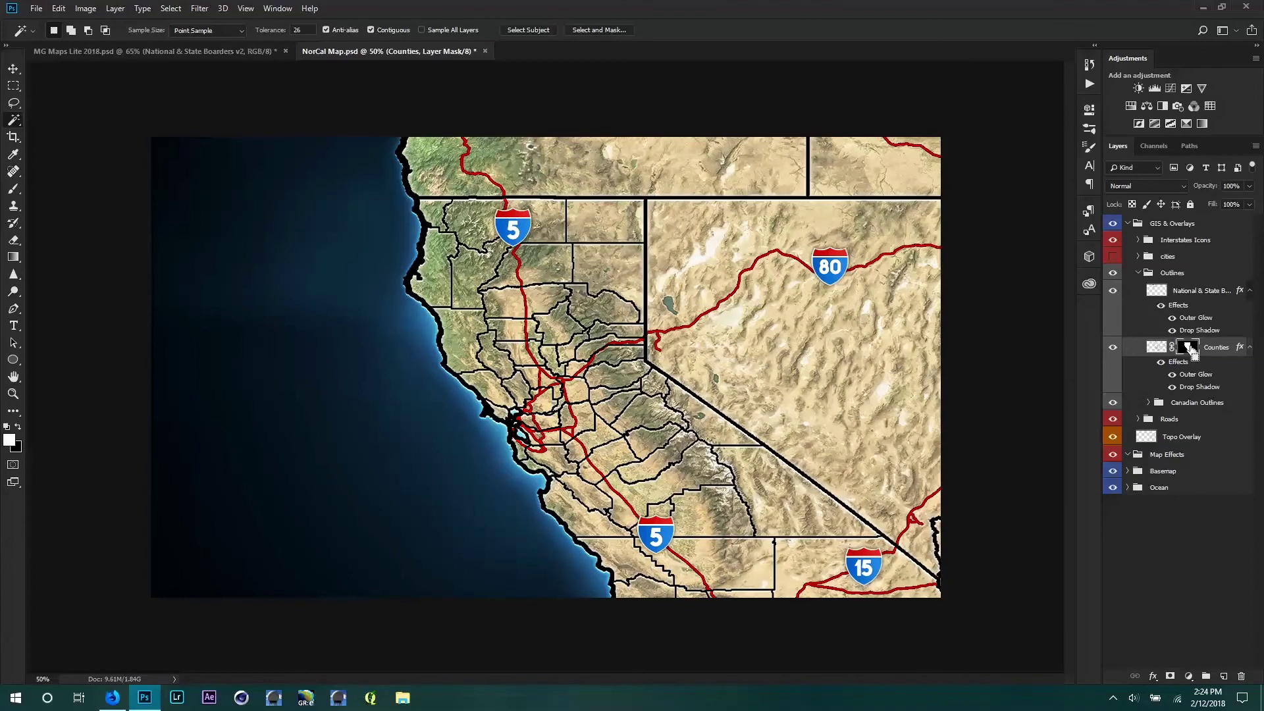
{"action": "left_click", "coordinate": [1189, 349], "text": "ctrl"}
{"action": "left_click", "coordinate": [1186, 454]}
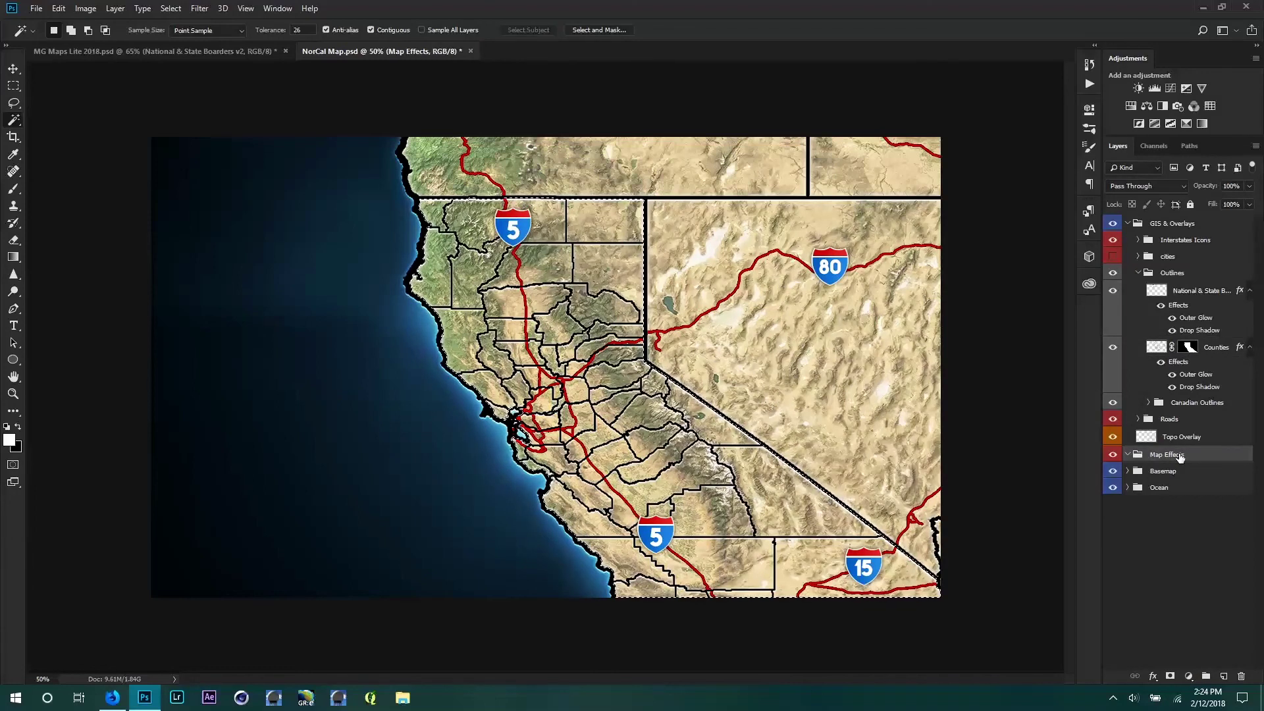
{"action": "left_click", "coordinate": [1170, 676]}
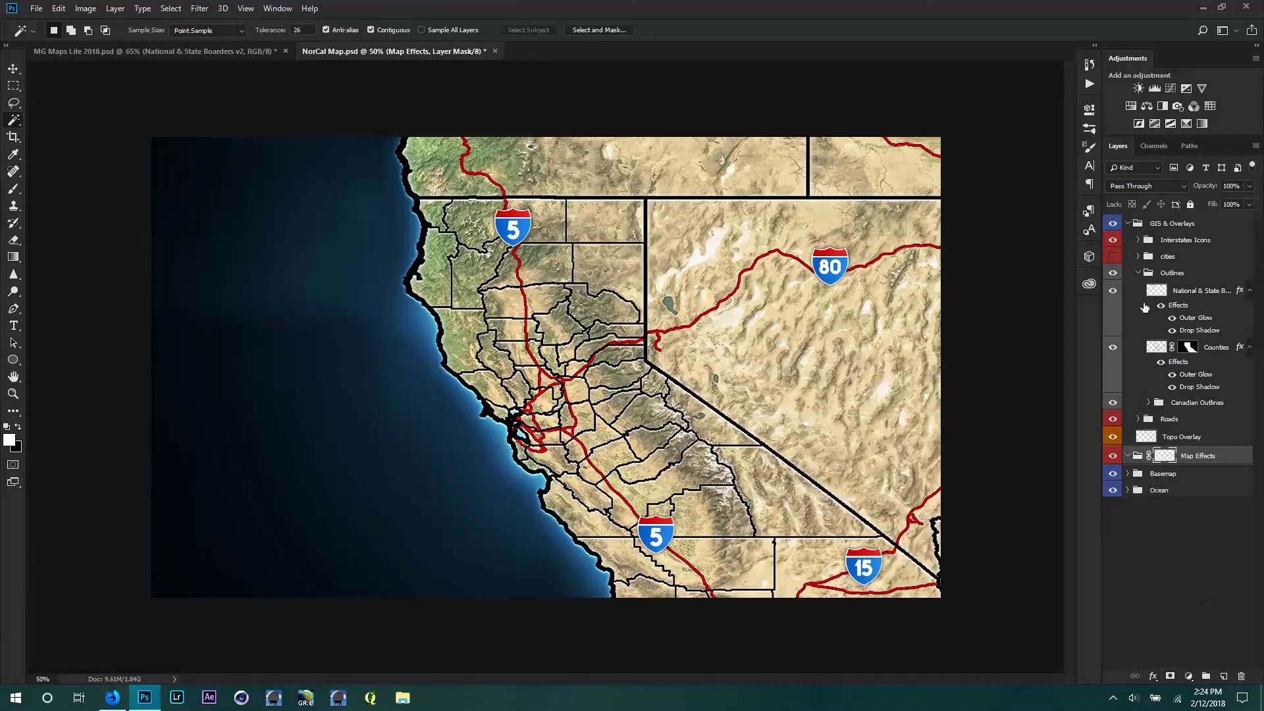
Step: Add a new layer inside the Map Effects group and set the Brush colour to light green 6dff59
{"action": "left_click", "coordinate": [1127, 224]}
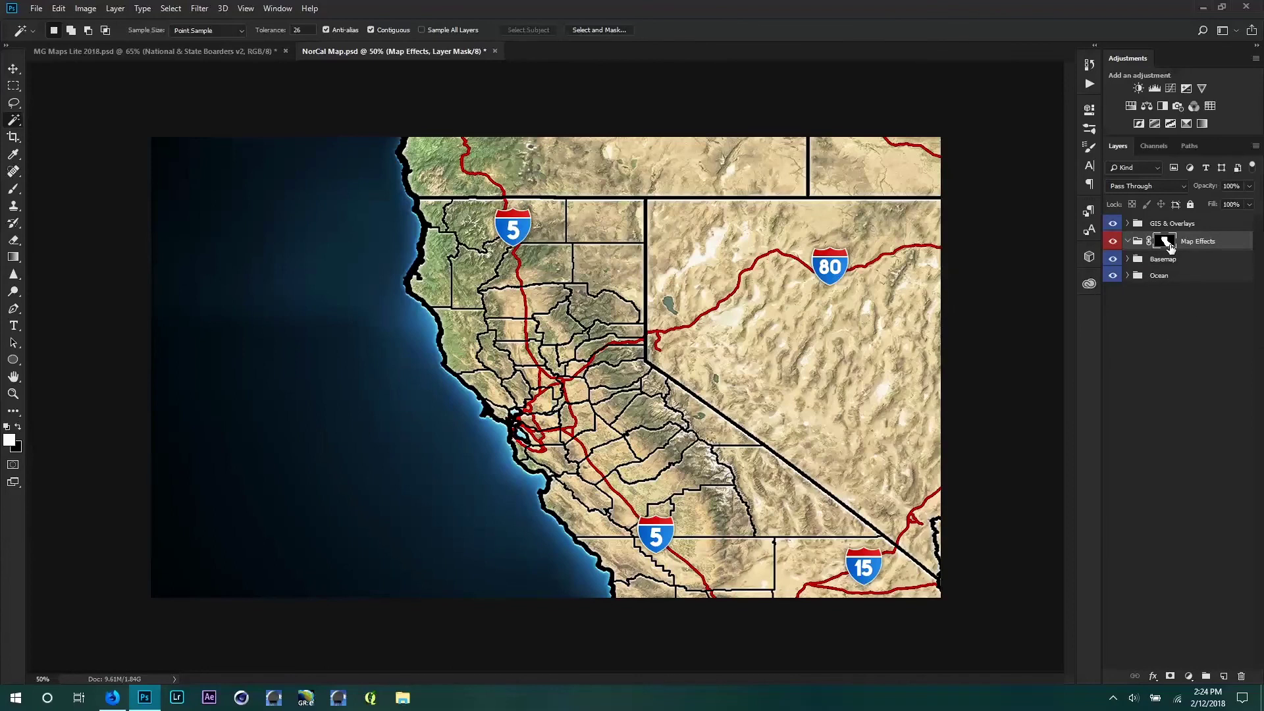
{"action": "left_click", "coordinate": [1223, 670]}
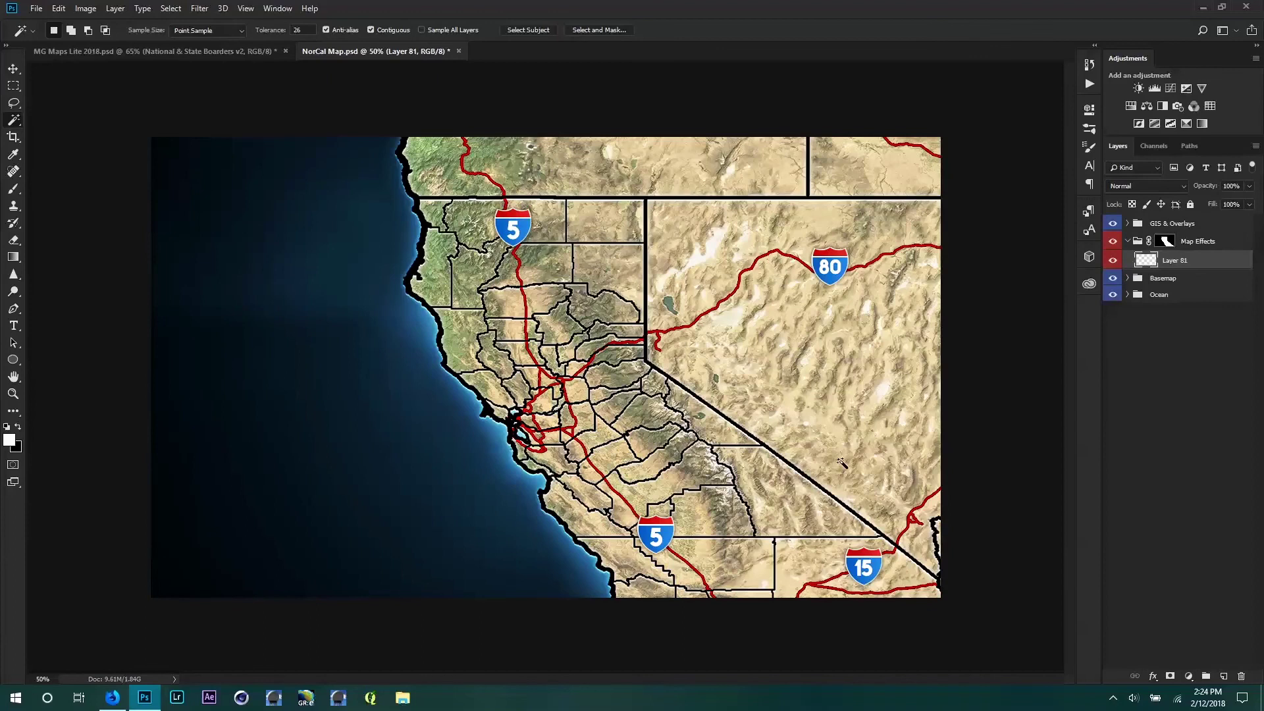
{"action": "key", "text": "b"}
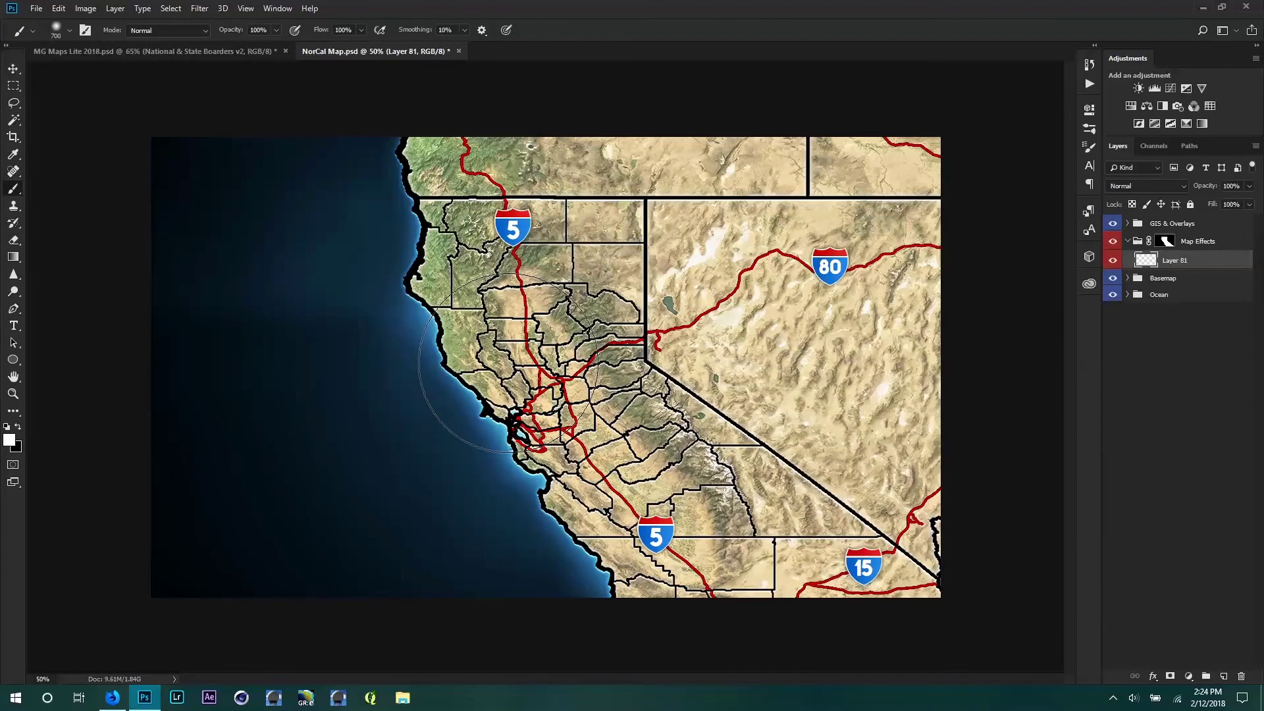
{"action": "key", "text": "i"}
{"action": "left_click", "coordinate": [9, 440]}
{"action": "left_click_drag", "start_coordinate": [971, 277], "coordinate": [981, 265]}
{"action": "left_click_drag", "start_coordinate": [912, 158], "coordinate": [913, 129]}
{"action": "key", "text": "Return"}
{"action": "key", "text": "b"}
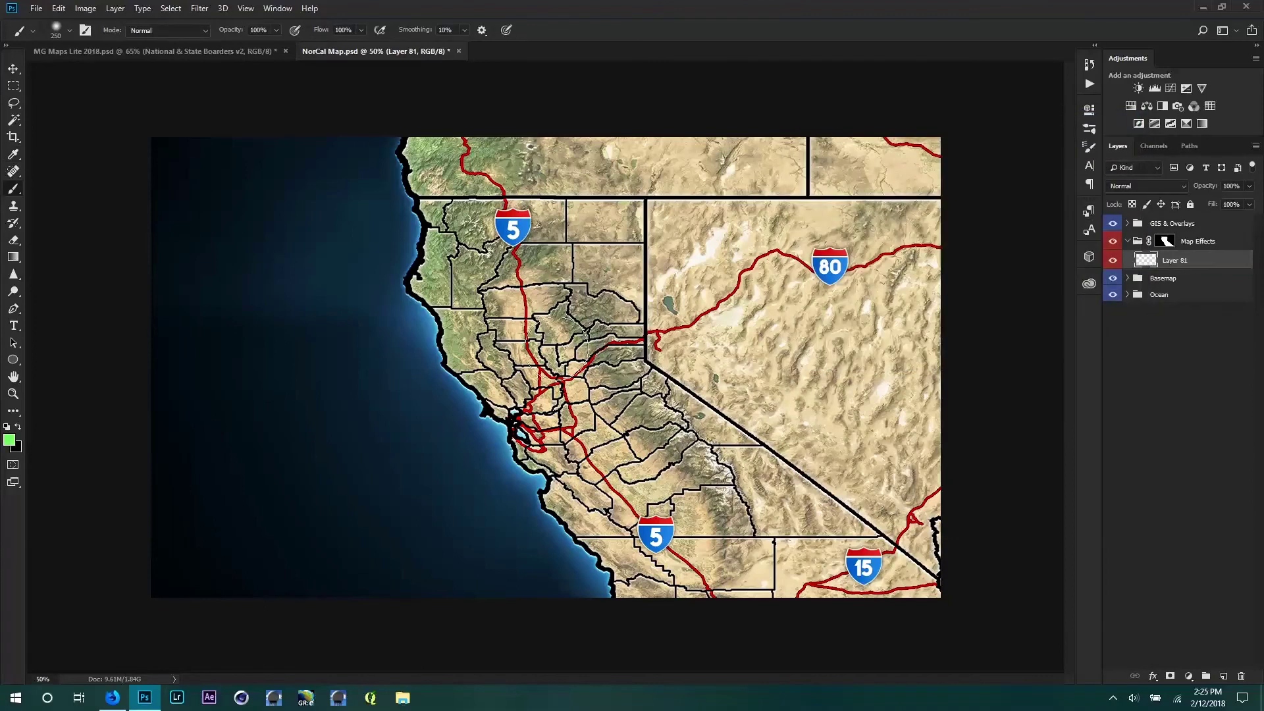
Step: Brush the light green over Northern and central California, from the coast across to the Nevada border
{"action": "mouse_move", "coordinate": [413, 190]}
{"action": "left_mouse_down"}
{"action": "mouse_move", "coordinate": [403, 216]}
{"action": "mouse_move", "coordinate": [417, 316]}
{"action": "mouse_move", "coordinate": [487, 392]}
{"action": "left_mouse_up"}
{"action": "mouse_move", "coordinate": [507, 438]}
{"action": "left_mouse_down"}
{"action": "mouse_move", "coordinate": [533, 461]}
{"action": "mouse_move", "coordinate": [461, 217]}
{"action": "mouse_move", "coordinate": [540, 375]}
{"action": "mouse_move", "coordinate": [489, 194]}
{"action": "left_mouse_up"}
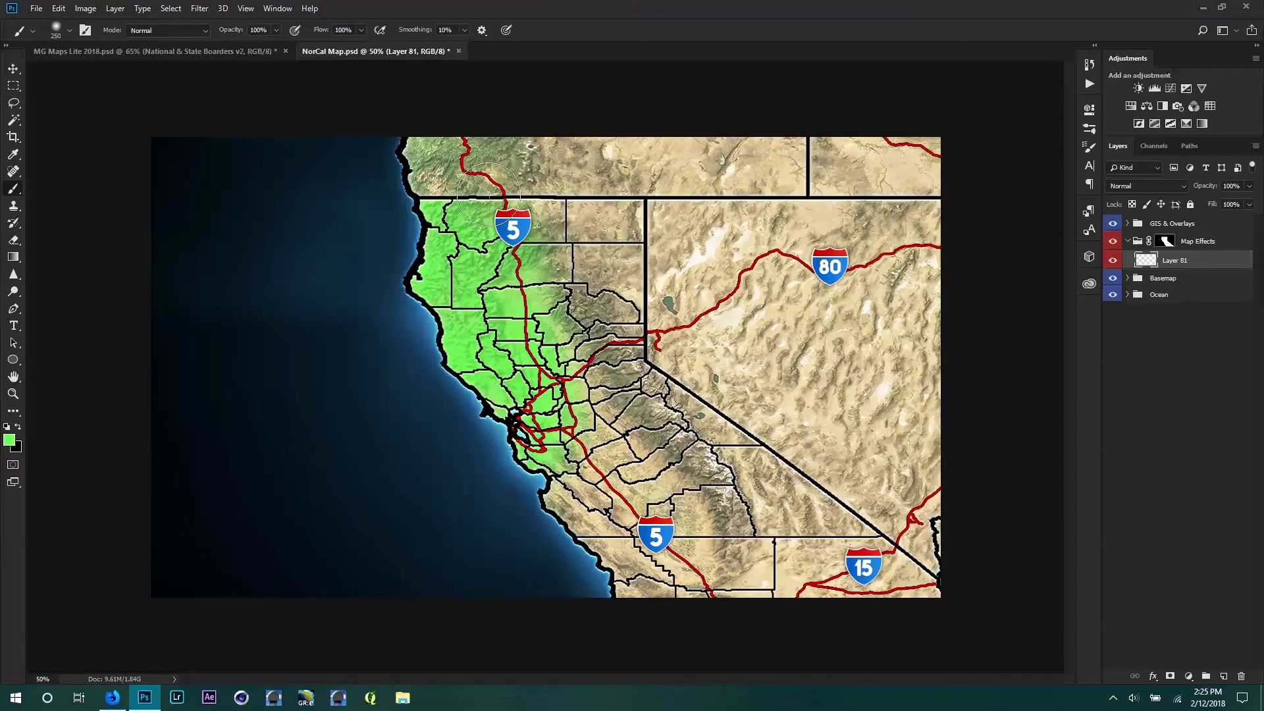
{"action": "left_click", "coordinate": [15, 437]}
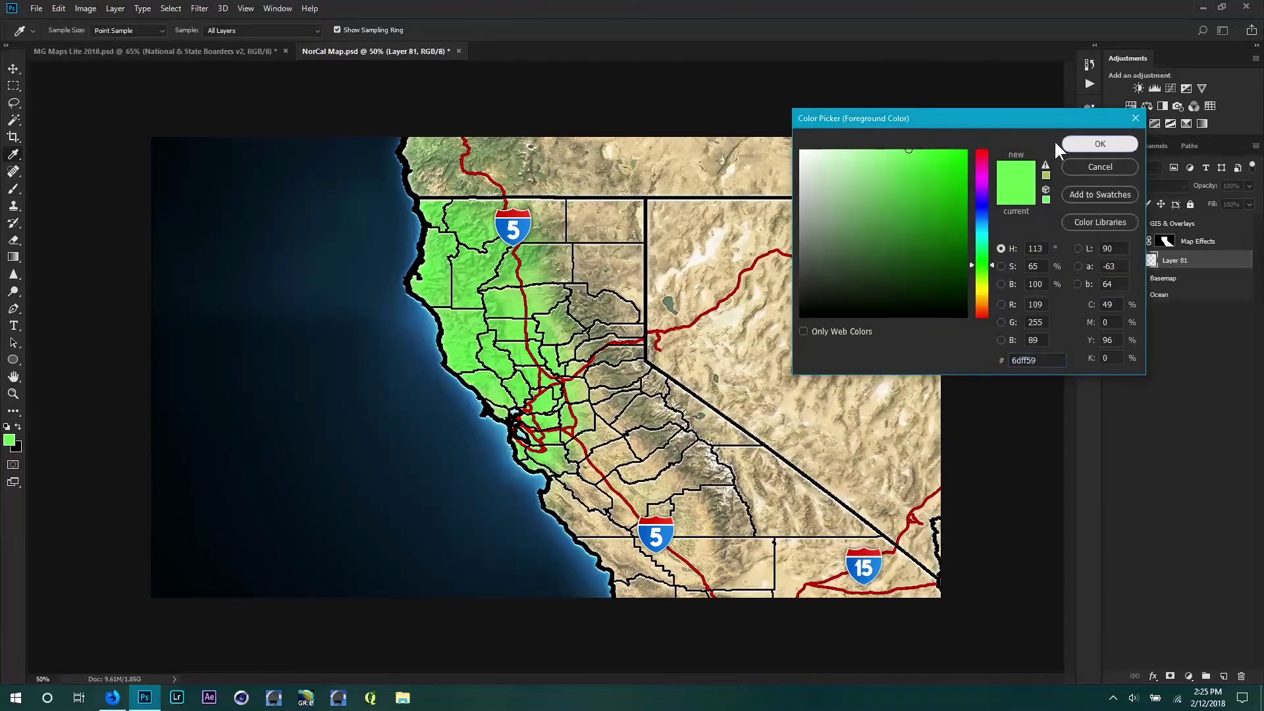
{"action": "left_click", "coordinate": [1065, 143]}
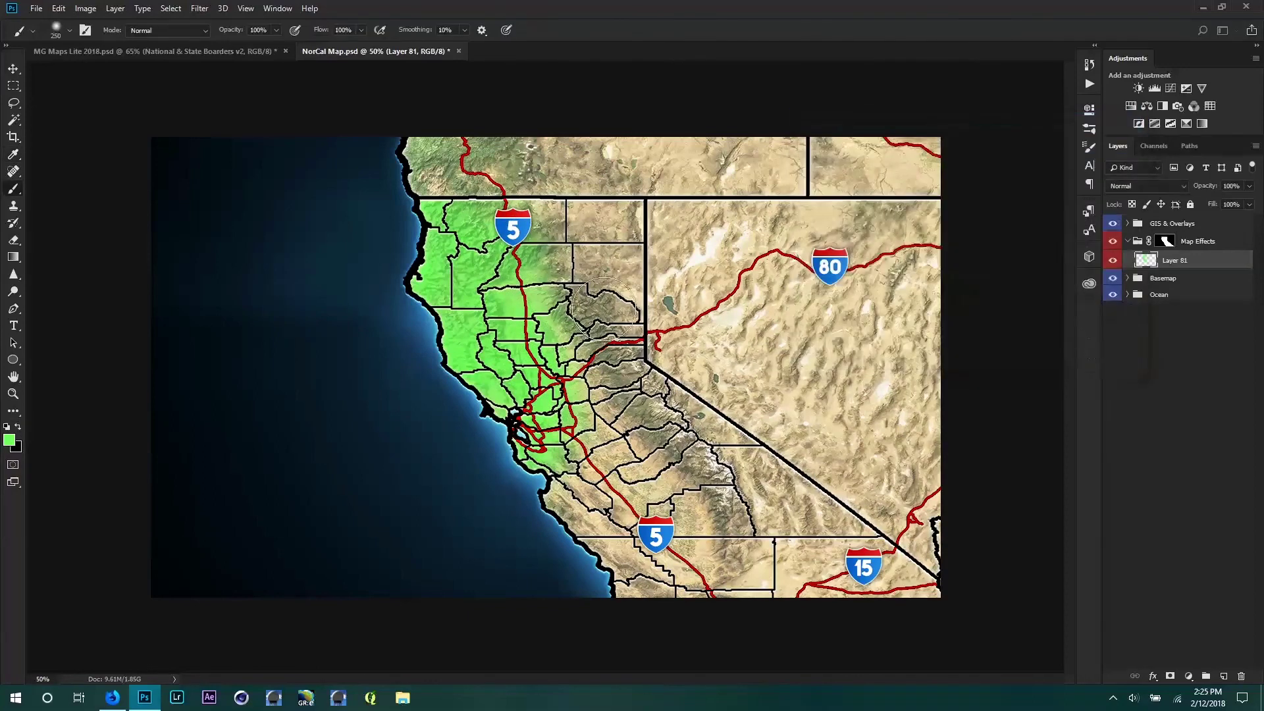
{"action": "left_click", "coordinate": [70, 31]}
{"action": "left_click", "coordinate": [522, 8]}
{"action": "left_click_drag", "start_coordinate": [540, 500], "coordinate": [565, 507]}
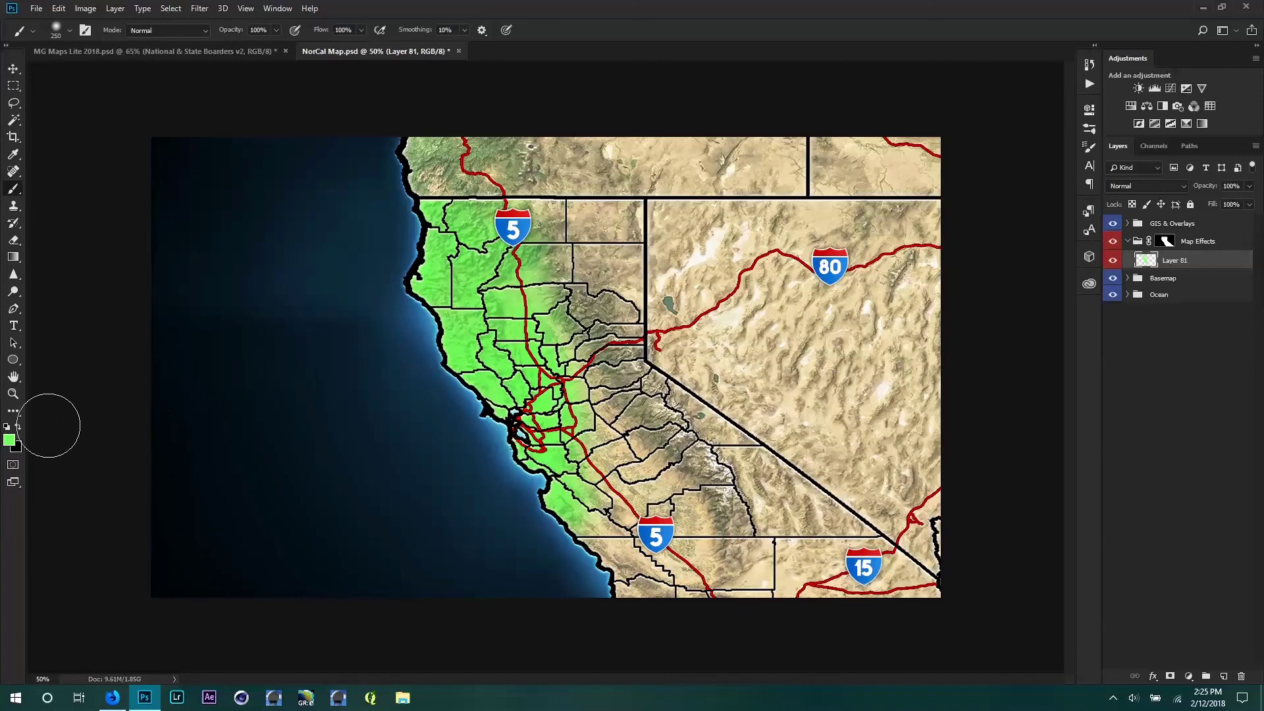
{"action": "mouse_move", "coordinate": [527, 202]}
{"action": "left_mouse_down"}
{"action": "mouse_move", "coordinate": [603, 375]}
{"action": "mouse_move", "coordinate": [586, 469]}
{"action": "mouse_move", "coordinate": [629, 276]}
{"action": "mouse_move", "coordinate": [649, 326]}
{"action": "mouse_move", "coordinate": [636, 204]}
{"action": "mouse_move", "coordinate": [553, 514]}
{"action": "left_mouse_up"}
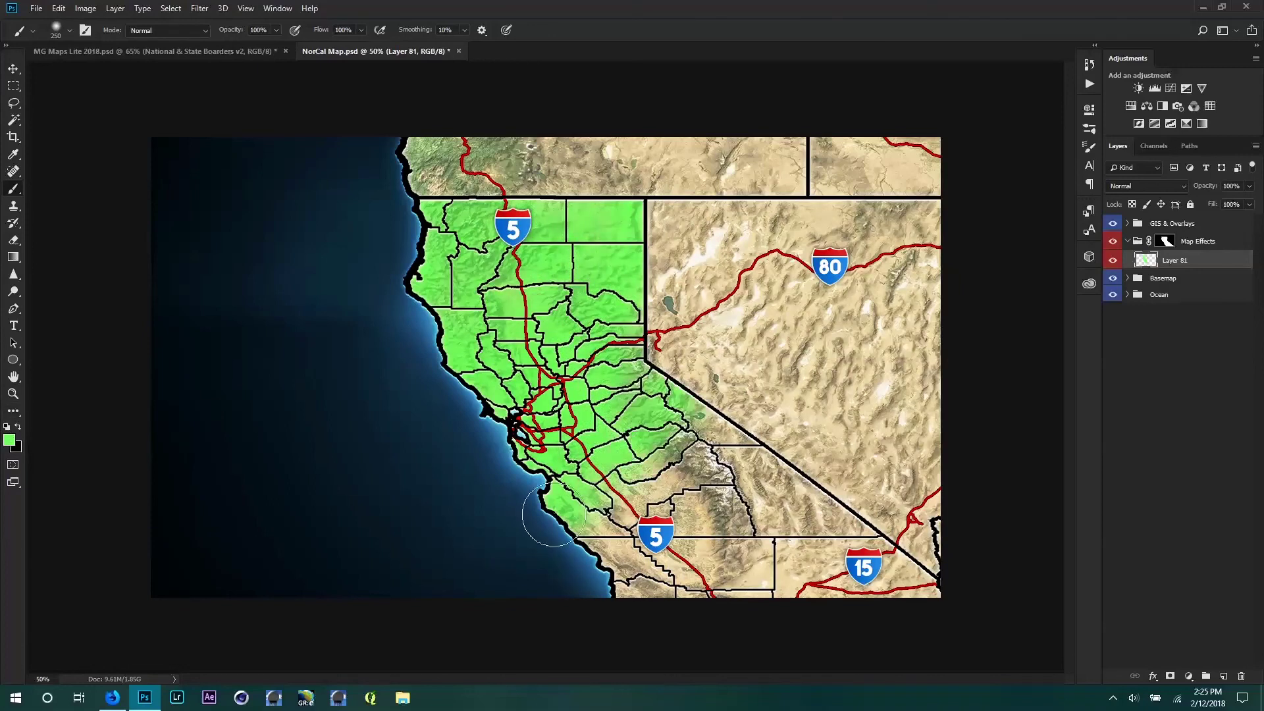
Step: Set the Brush colour to bright green 1eff00 and paint over Northern California from the Bay Area to the Oregon border
{"action": "left_click", "coordinate": [8, 440]}
{"action": "left_click_drag", "start_coordinate": [945, 234], "coordinate": [955, 222]}
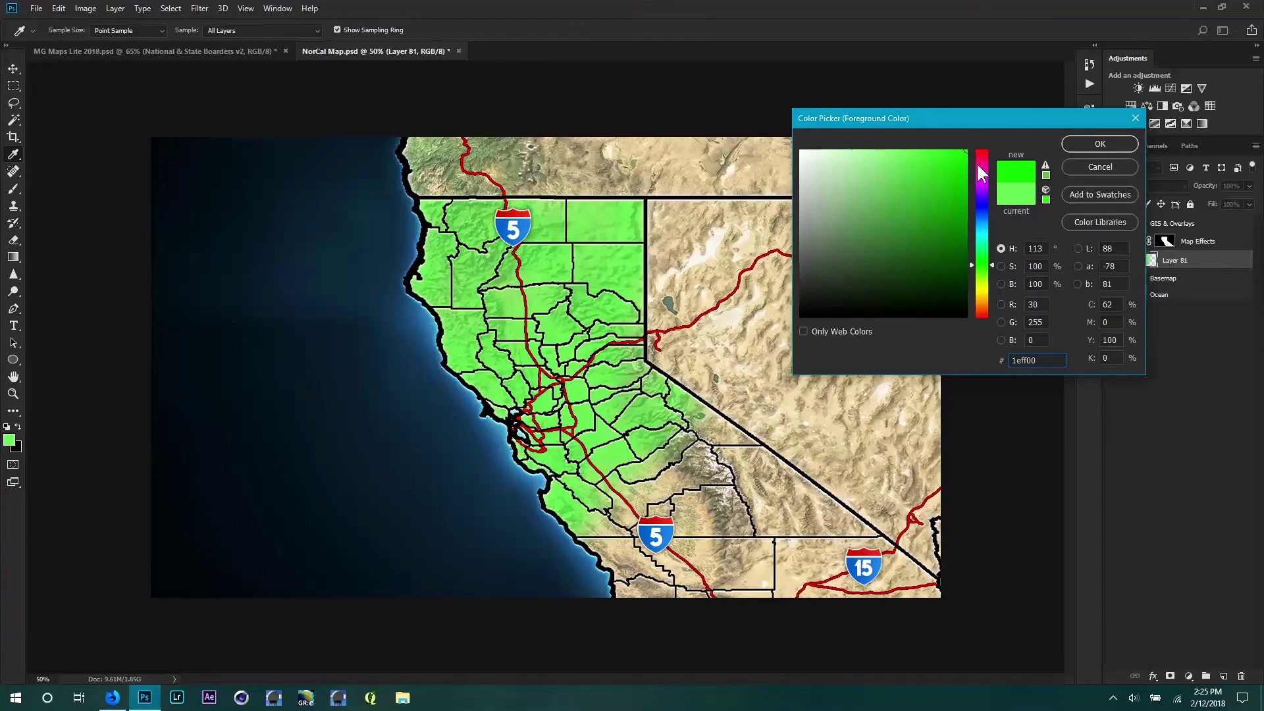
{"action": "left_click", "coordinate": [1100, 144]}
{"action": "mouse_move", "coordinate": [516, 448]}
{"action": "left_mouse_down"}
{"action": "mouse_move", "coordinate": [536, 454]}
{"action": "mouse_move", "coordinate": [629, 310]}
{"action": "mouse_move", "coordinate": [437, 381]}
{"action": "mouse_move", "coordinate": [502, 393]}
{"action": "left_mouse_up"}
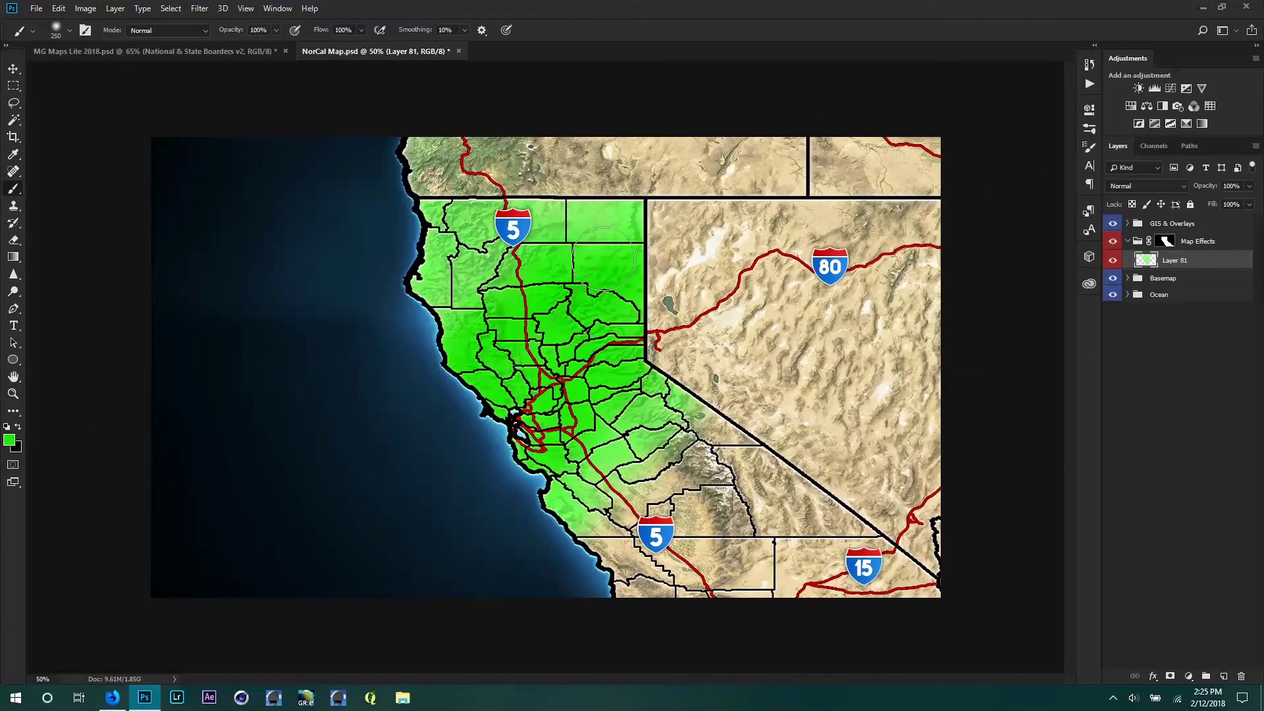
{"action": "left_click_drag", "start_coordinate": [632, 276], "coordinate": [441, 211]}
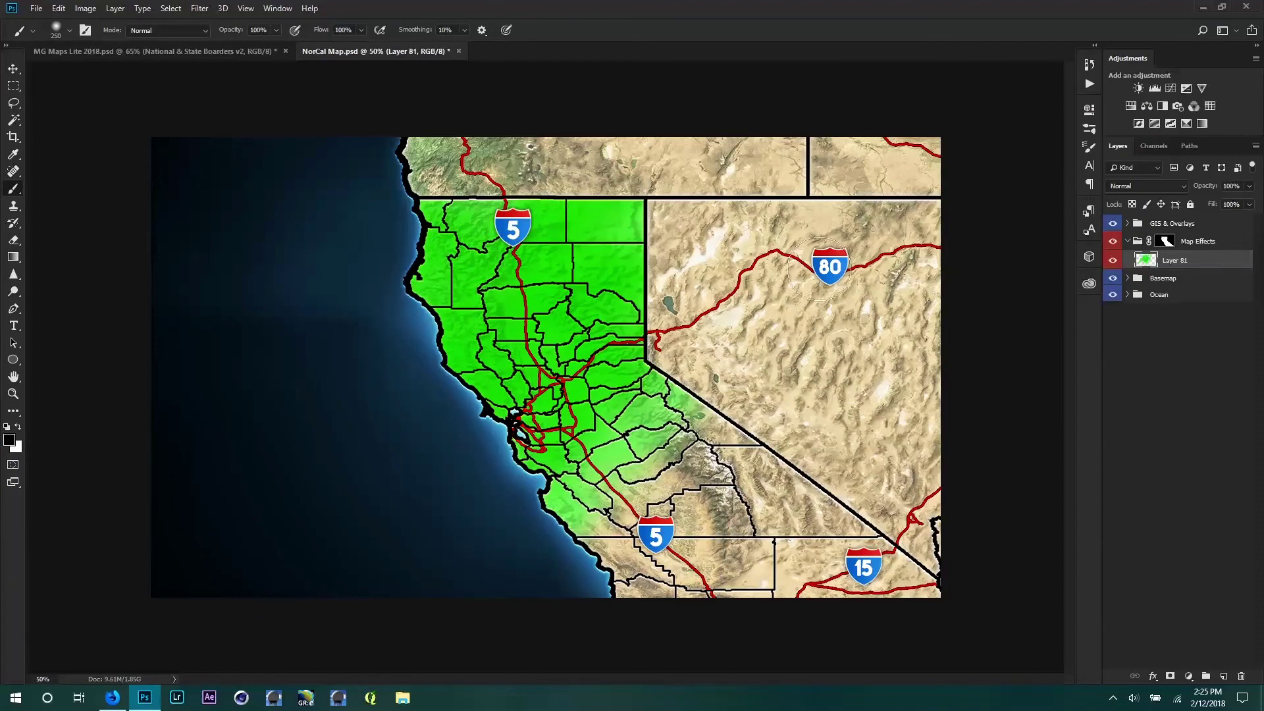
Step: Set the Brush colour to dark green 0c7d00 and paint heavier rain bands along the north coast and the northern Sierra
{"action": "key", "text": "d"}
{"action": "left_click", "coordinate": [9, 440]}
{"action": "left_click_drag", "start_coordinate": [993, 269], "coordinate": [989, 235]}
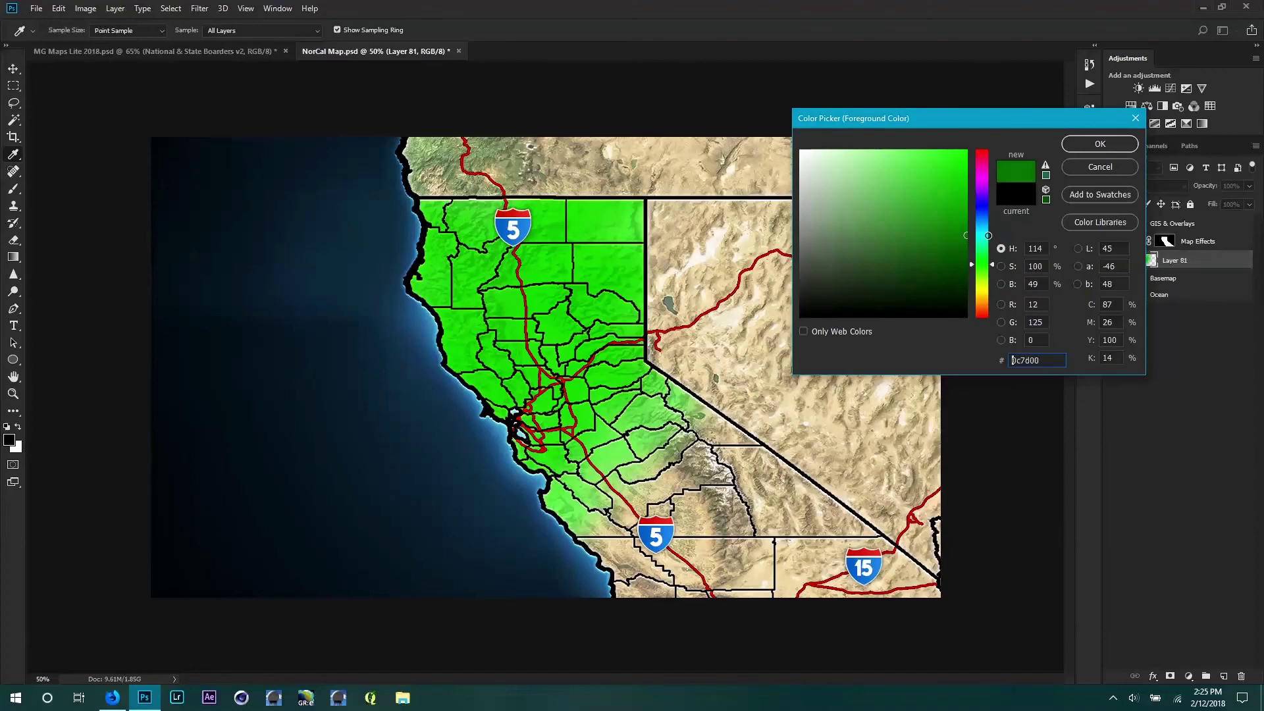
{"action": "key", "text": "Return"}
{"action": "mouse_move", "coordinate": [467, 421]}
{"action": "left_mouse_down"}
{"action": "mouse_move", "coordinate": [453, 213]}
{"action": "mouse_move", "coordinate": [410, 361]}
{"action": "mouse_move", "coordinate": [455, 276]}
{"action": "mouse_move", "coordinate": [474, 270]}
{"action": "left_mouse_up"}
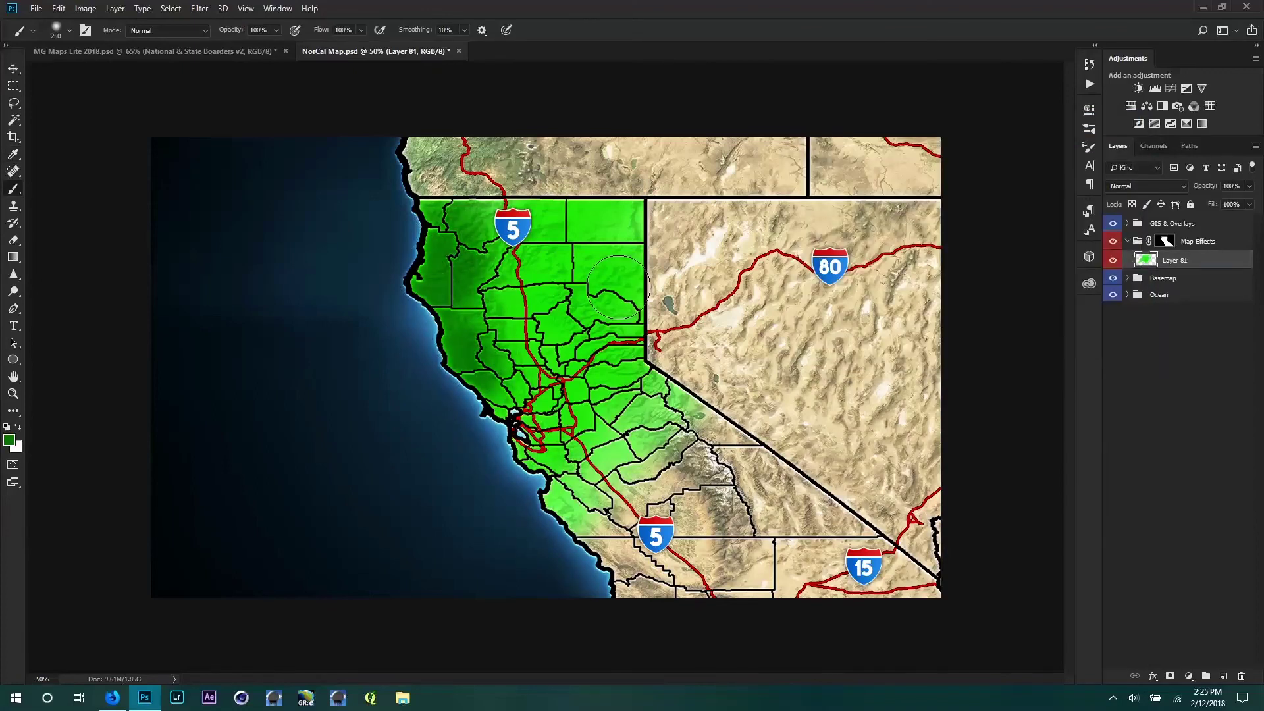
{"action": "mouse_move", "coordinate": [607, 316]}
{"action": "left_mouse_down"}
{"action": "mouse_move", "coordinate": [586, 333]}
{"action": "mouse_move", "coordinate": [595, 276]}
{"action": "mouse_move", "coordinate": [579, 254]}
{"action": "left_mouse_up"}
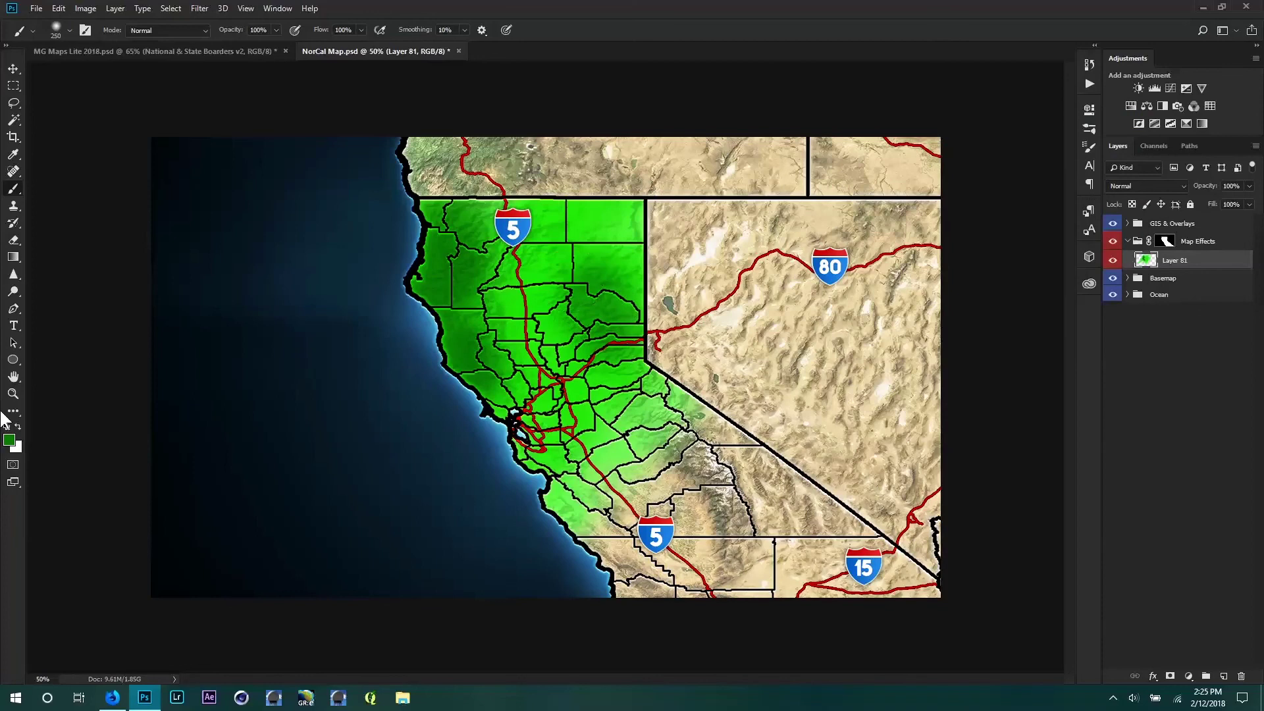
Step: On a new layer, paint yellow fff000 on the far north coast and northern Sierra with the Brush at size 175
{"action": "left_click", "coordinate": [11, 442]}
{"action": "left_click_drag", "start_coordinate": [985, 294], "coordinate": [985, 293]}
{"action": "left_click_drag", "start_coordinate": [919, 262], "coordinate": [967, 150]}
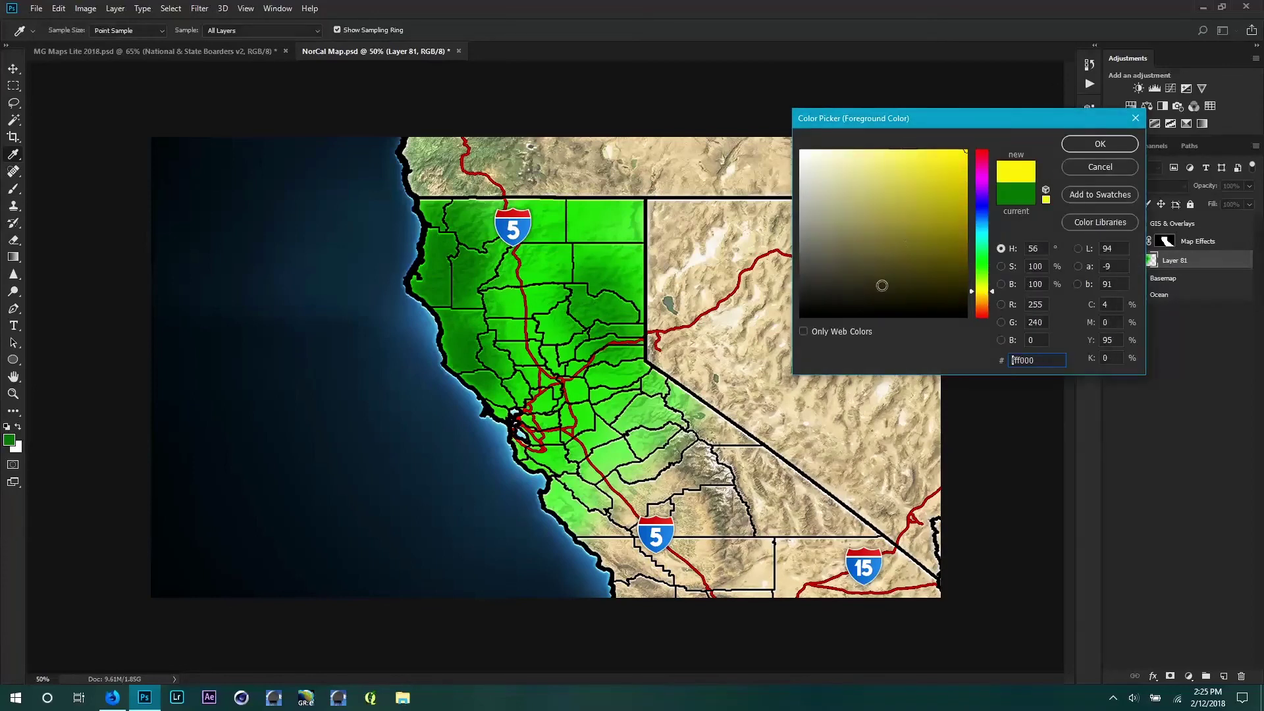
{"action": "key", "text": "Return"}
{"action": "key", "text": "bracketleft"}
{"action": "key", "text": "bracketleft"}
{"action": "key", "text": "bracketleft"}
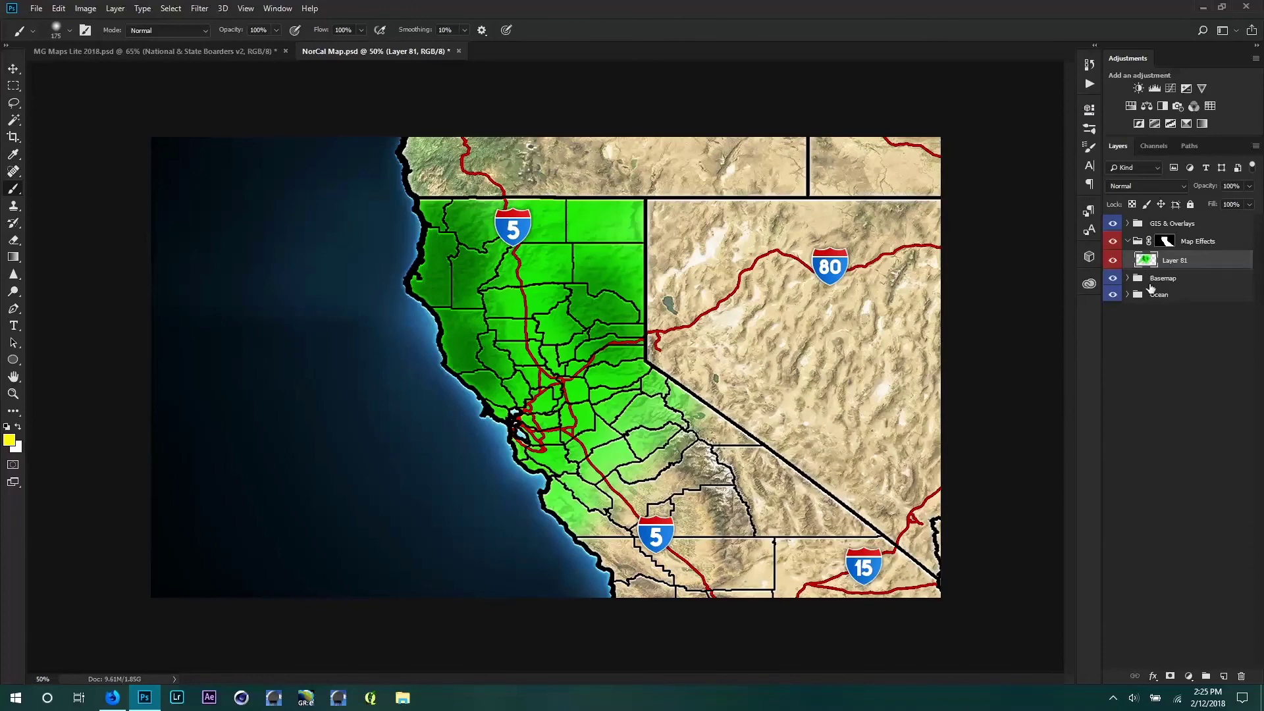
{"action": "left_click", "coordinate": [1224, 677]}
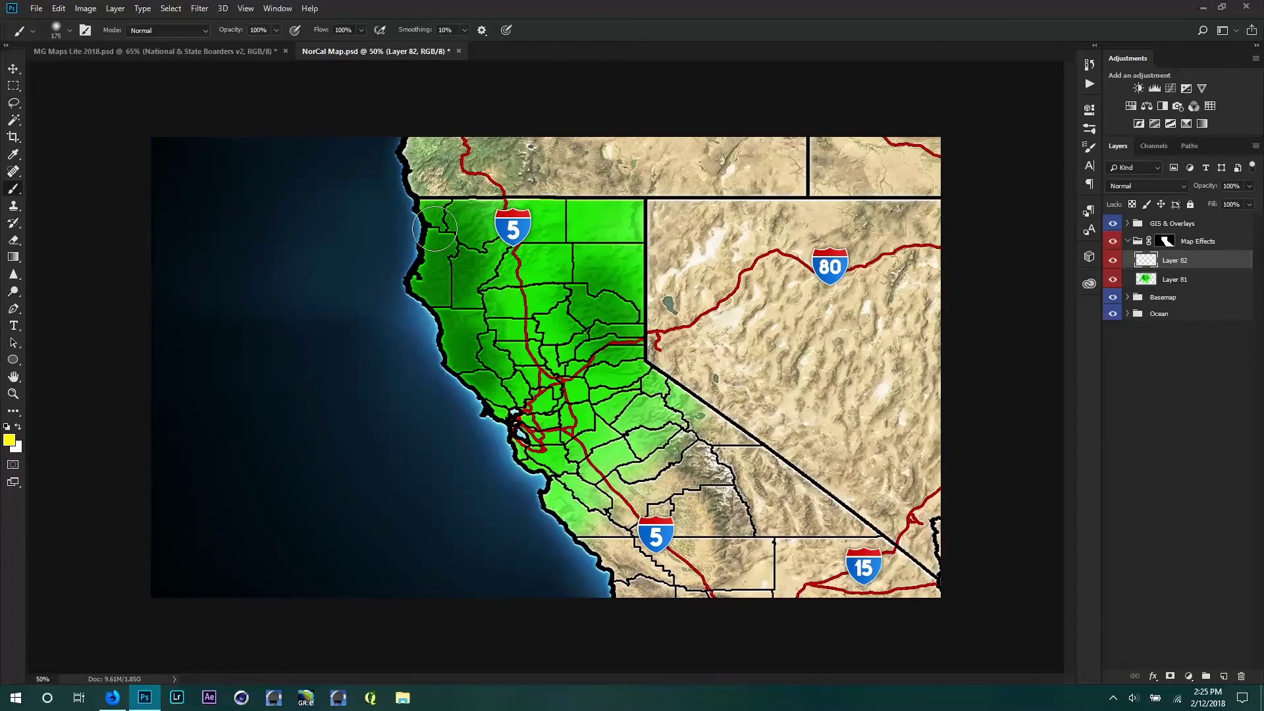
{"action": "mouse_move", "coordinate": [450, 237]}
{"action": "left_mouse_down"}
{"action": "mouse_move", "coordinate": [427, 316]}
{"action": "mouse_move", "coordinate": [421, 223]}
{"action": "mouse_move", "coordinate": [399, 320]}
{"action": "left_mouse_up"}
{"action": "mouse_move", "coordinate": [603, 293]}
{"action": "left_mouse_down"}
{"action": "mouse_move", "coordinate": [612, 316]}
{"action": "mouse_move", "coordinate": [576, 300]}
{"action": "left_mouse_up"}
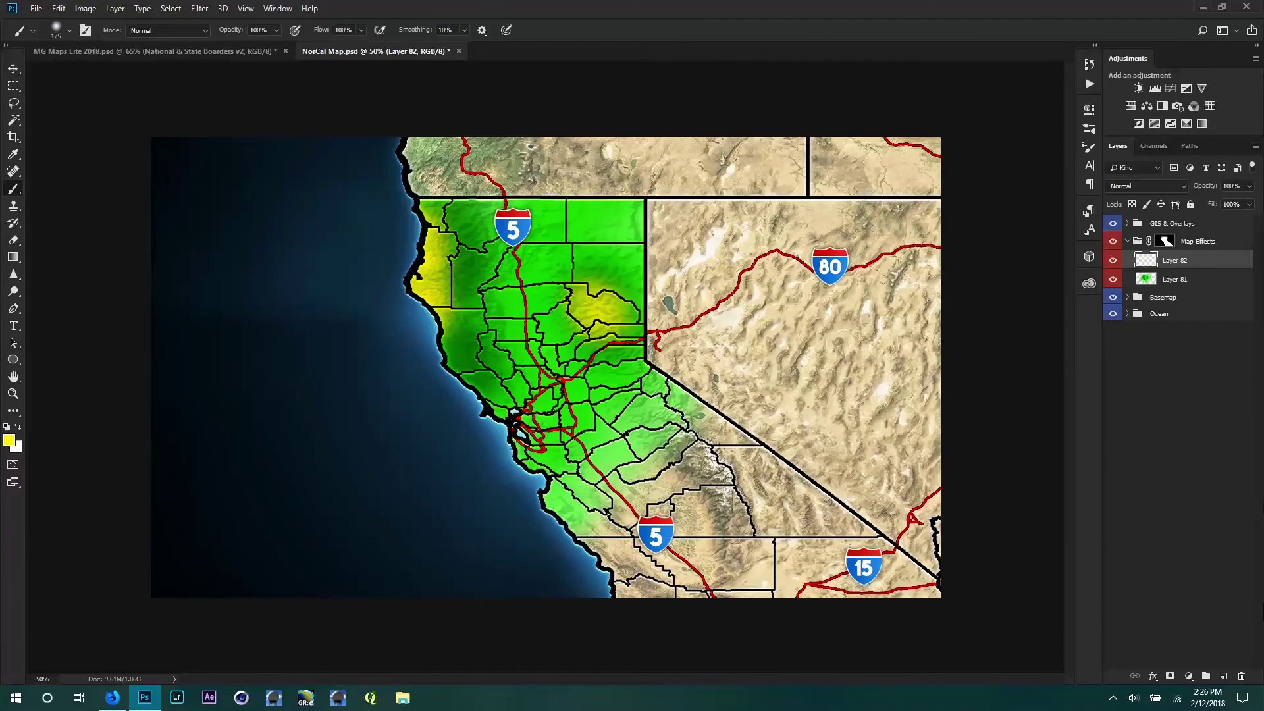
Step: Undo the yellow brush strokes and the layer added for them
{"action": "key", "text": "ctrl+alt+z"}
{"action": "key", "text": "ctrl+alt+z"}
{"action": "key", "text": "ctrl+alt+z"}
{"action": "key", "text": "ctrl+alt+z"}
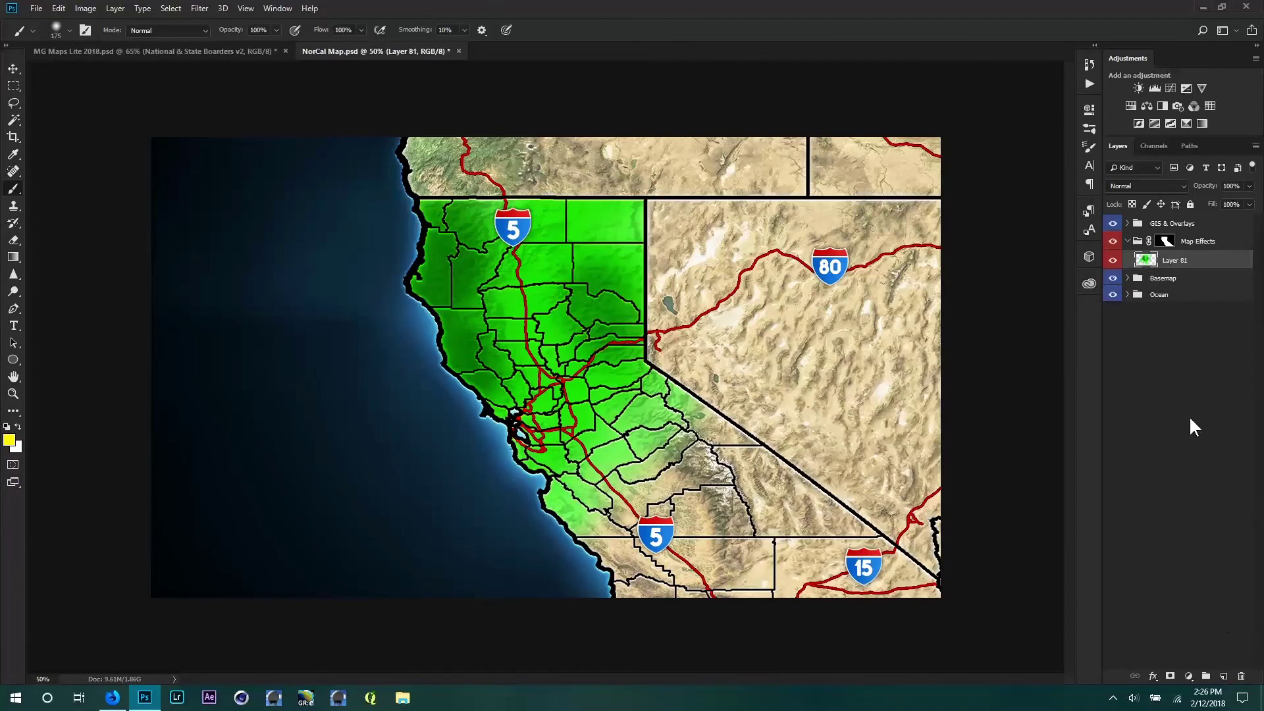
Step: Replace the green painted layer with a blank one, and outline Northern California with a Pen path from the central coast around into the ocean
{"action": "left_click", "coordinate": [1223, 678]}
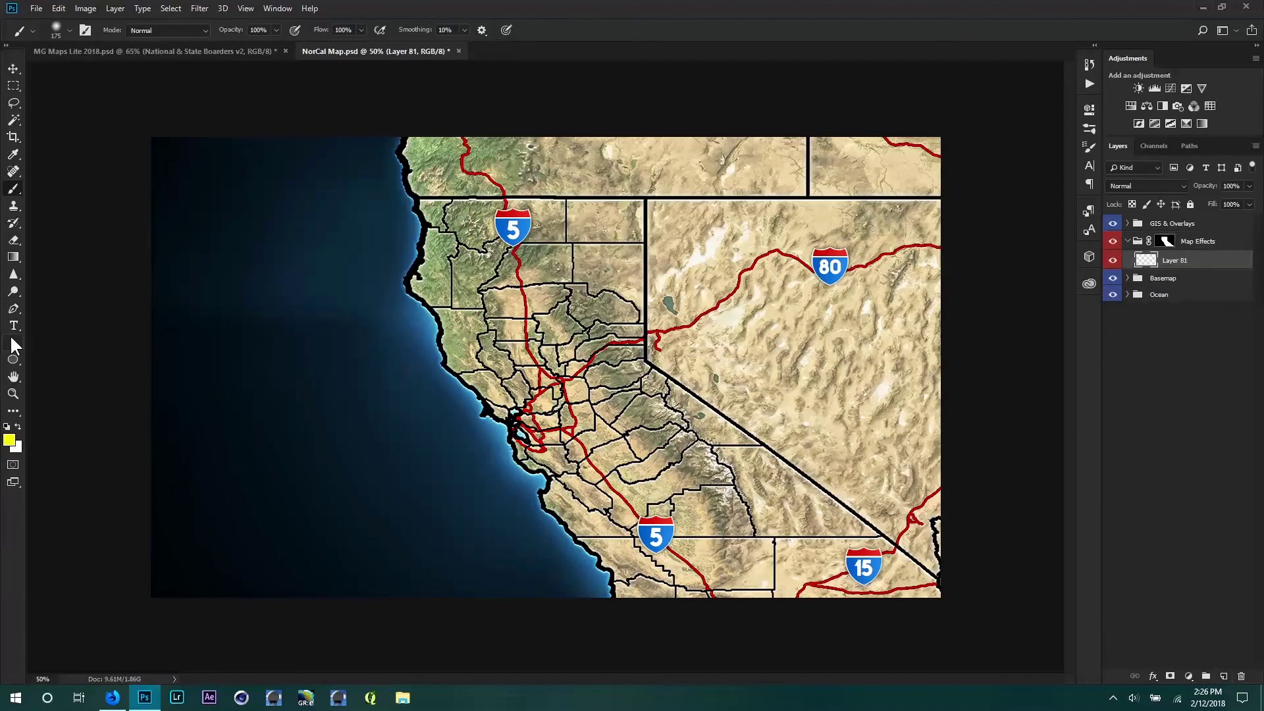
{"action": "left_click", "coordinate": [13, 309]}
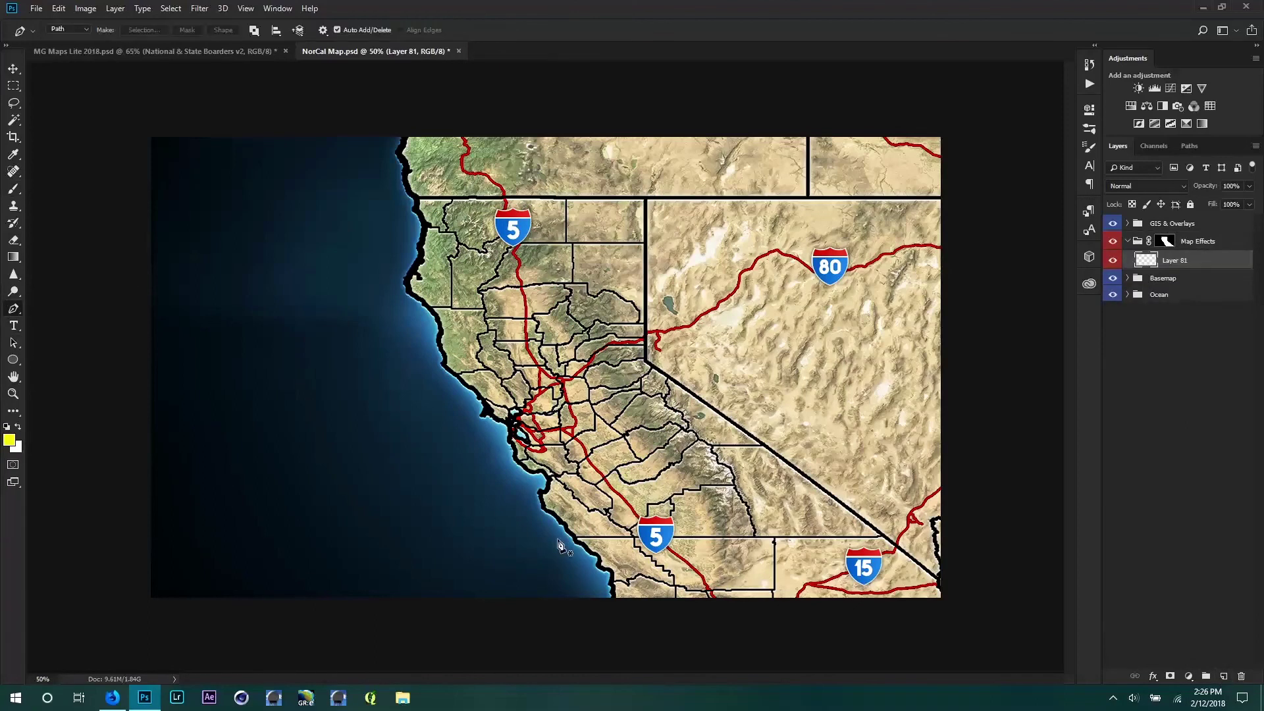
{"action": "left_click", "coordinate": [579, 547]}
{"action": "left_click_drag", "start_coordinate": [572, 456], "coordinate": [565, 422]}
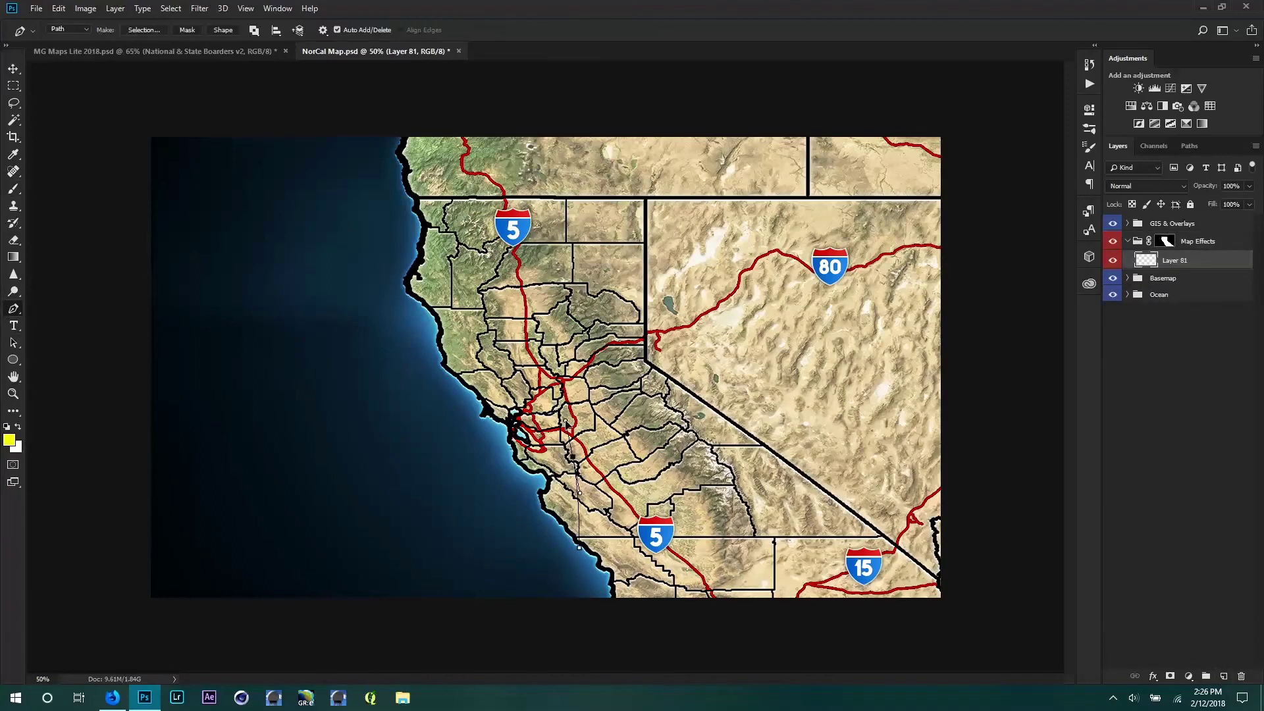
{"action": "left_click_drag", "start_coordinate": [626, 428], "coordinate": [678, 353]}
{"action": "left_click", "coordinate": [685, 202]}
{"action": "left_click", "coordinate": [596, 168]}
{"action": "left_click", "coordinate": [401, 162]}
{"action": "left_click", "coordinate": [313, 264]}
{"action": "left_click", "coordinate": [418, 556]}
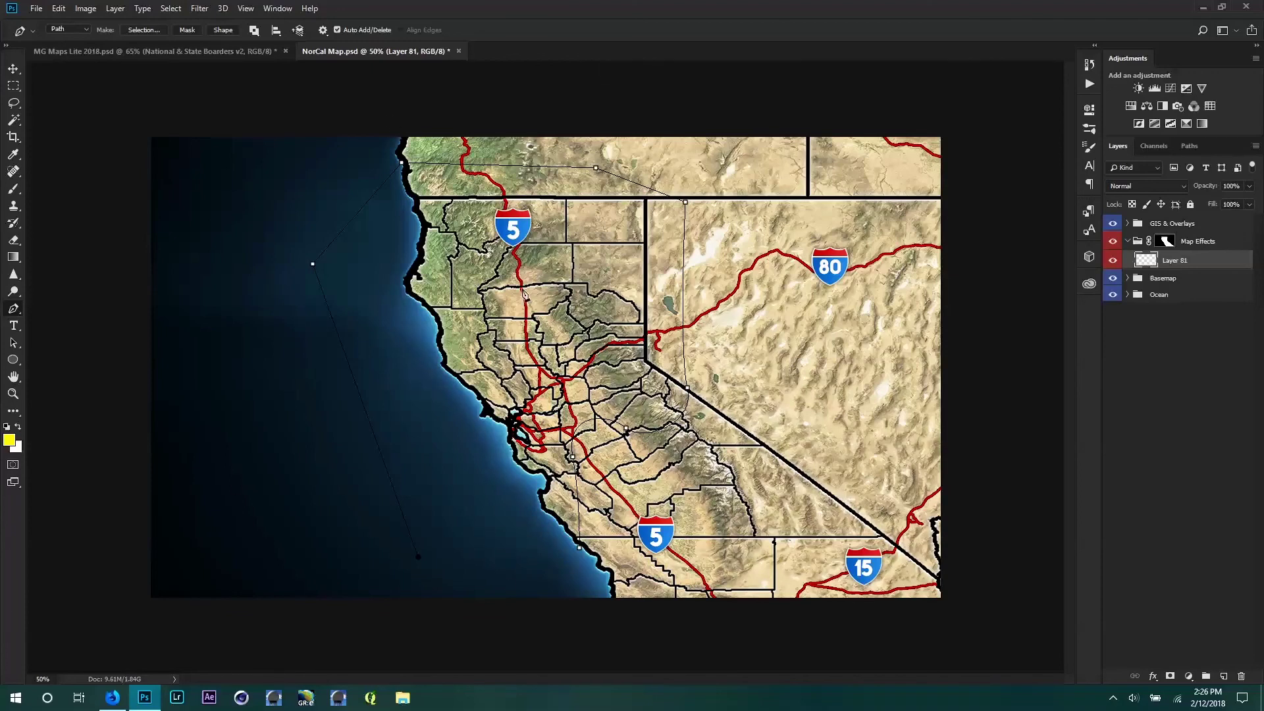
Step: Fill the Pen path with solid green 13c900 at 100% opacity, and delete the path
{"action": "right_click", "coordinate": [476, 308]}
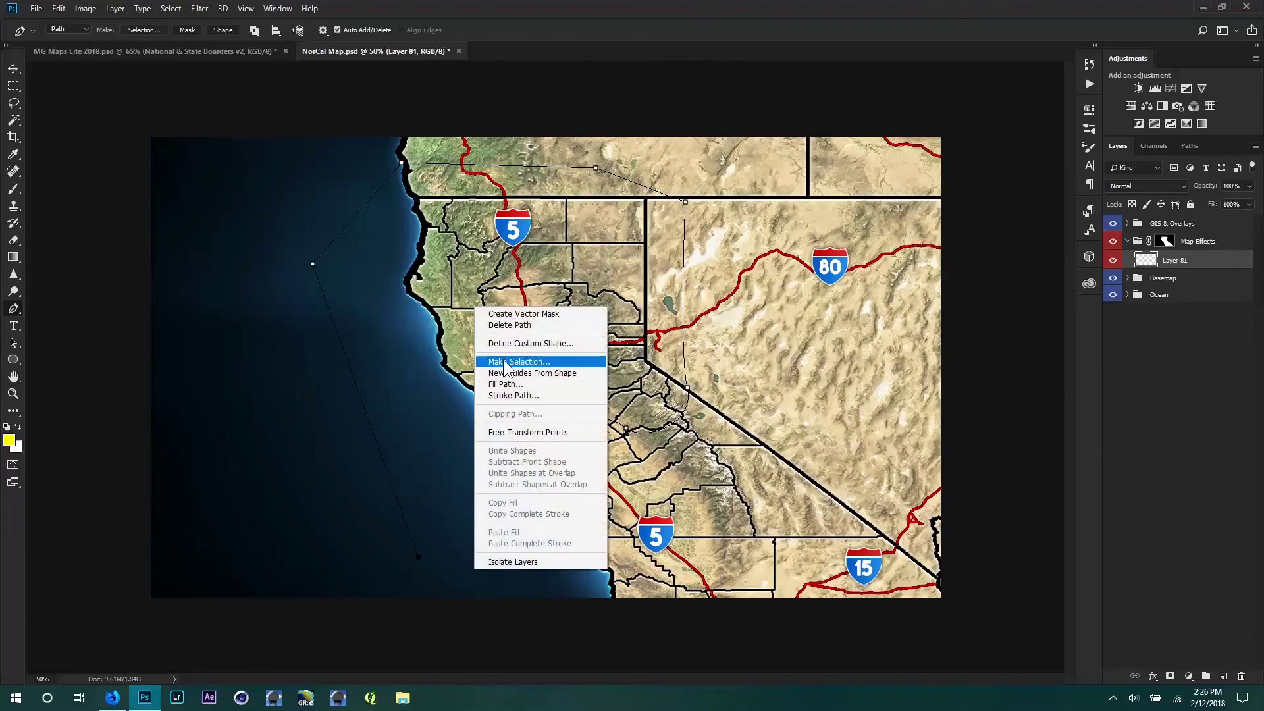
{"action": "left_click", "coordinate": [527, 384]}
{"action": "left_click", "coordinate": [602, 196]}
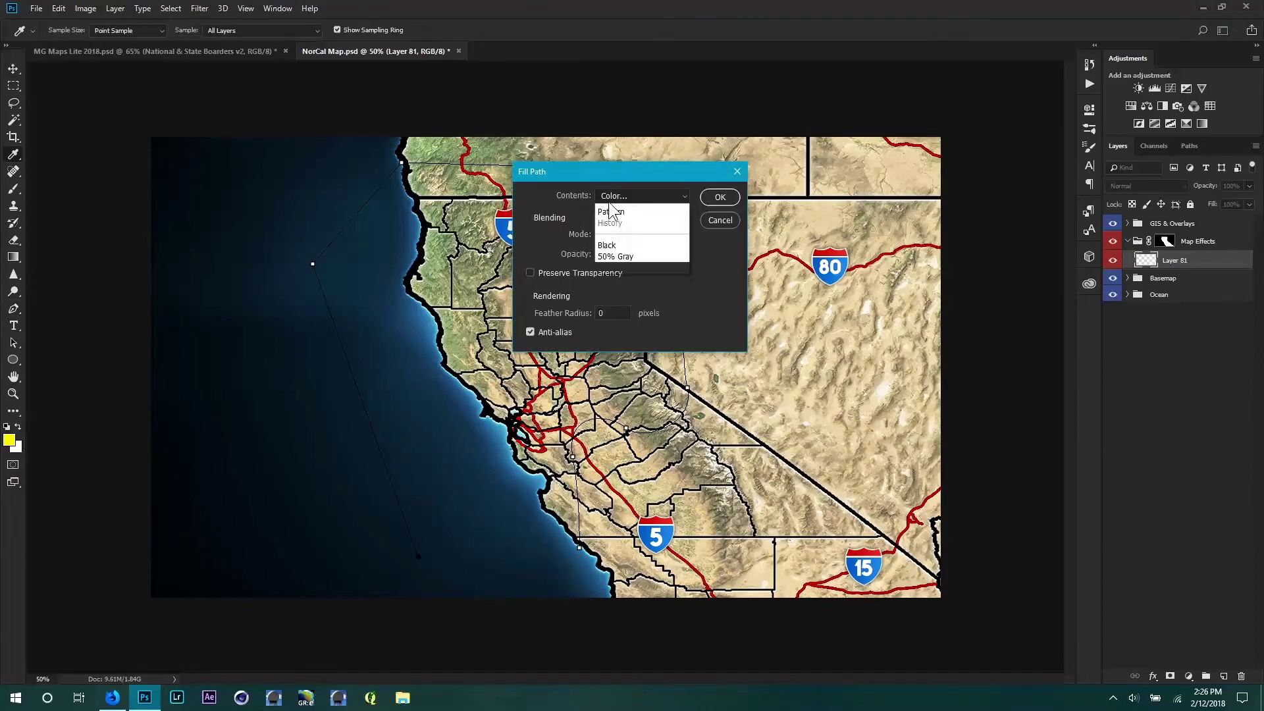
{"action": "left_click", "coordinate": [612, 224]}
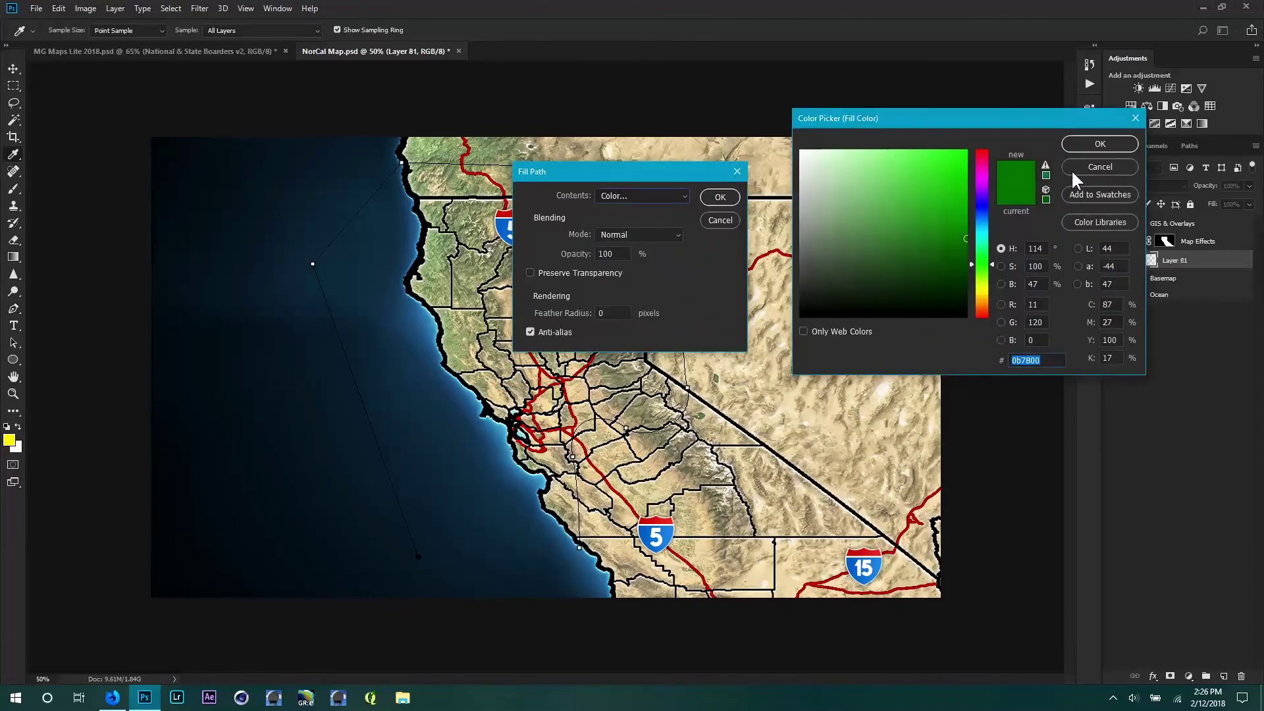
{"action": "key", "text": "Return"}
{"action": "left_click", "coordinate": [624, 195]}
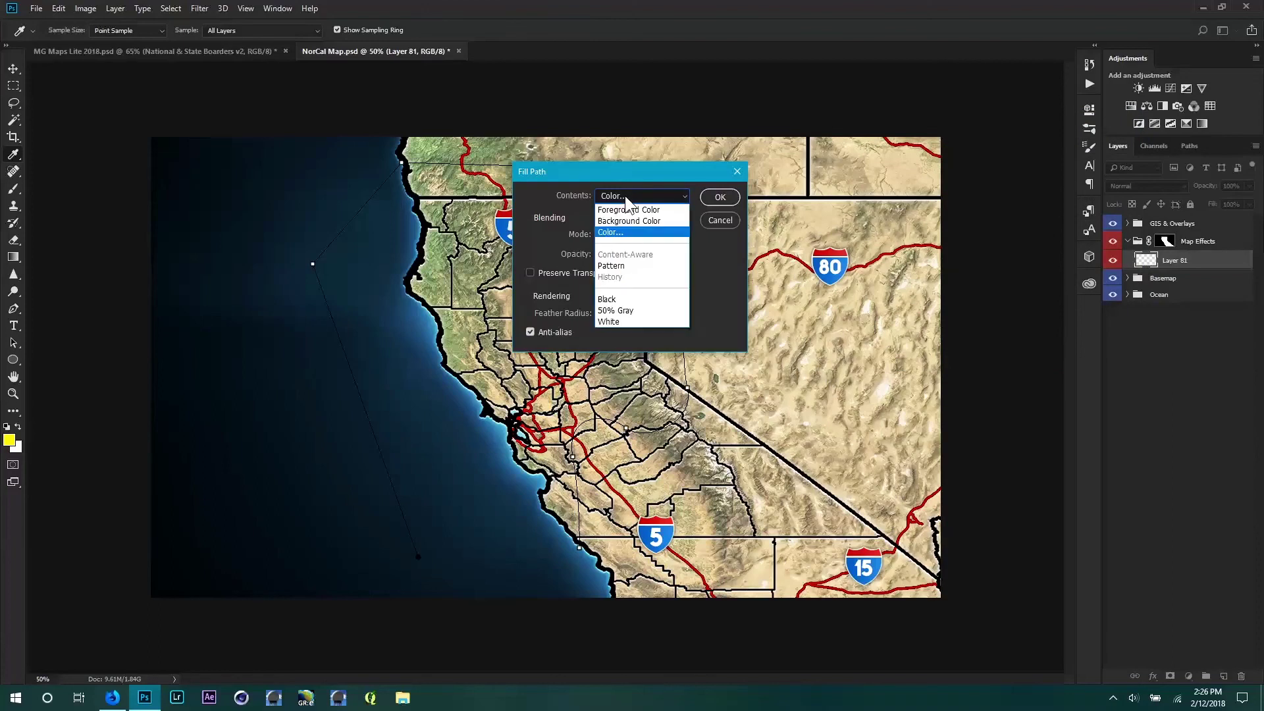
{"action": "left_click", "coordinate": [626, 195]}
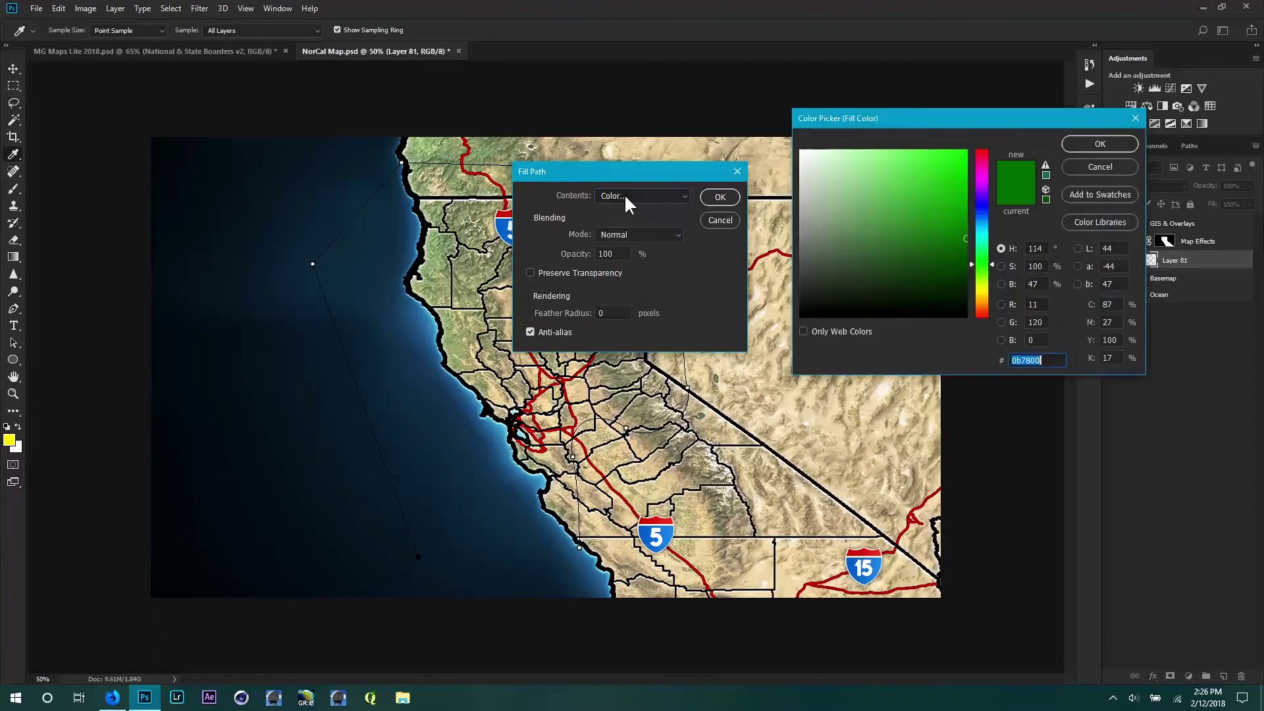
{"action": "left_click_drag", "start_coordinate": [859, 119], "coordinate": [756, 143]}
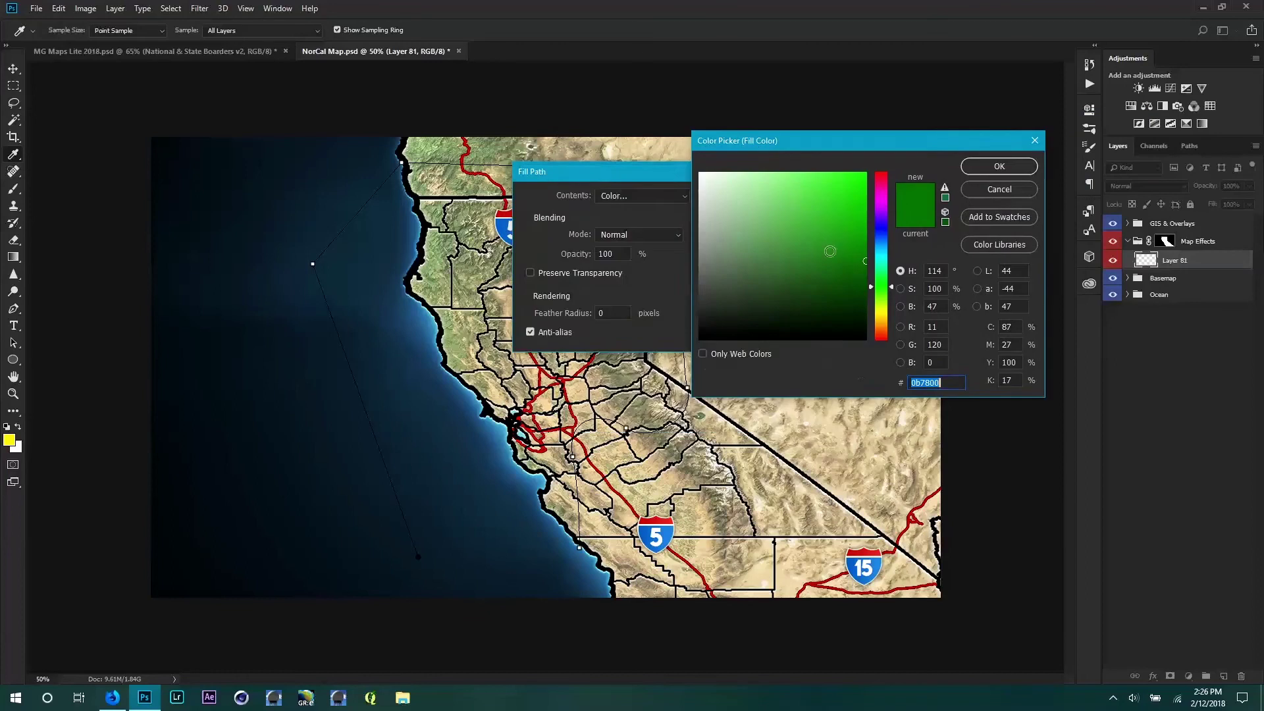
{"action": "left_click", "coordinate": [870, 206]}
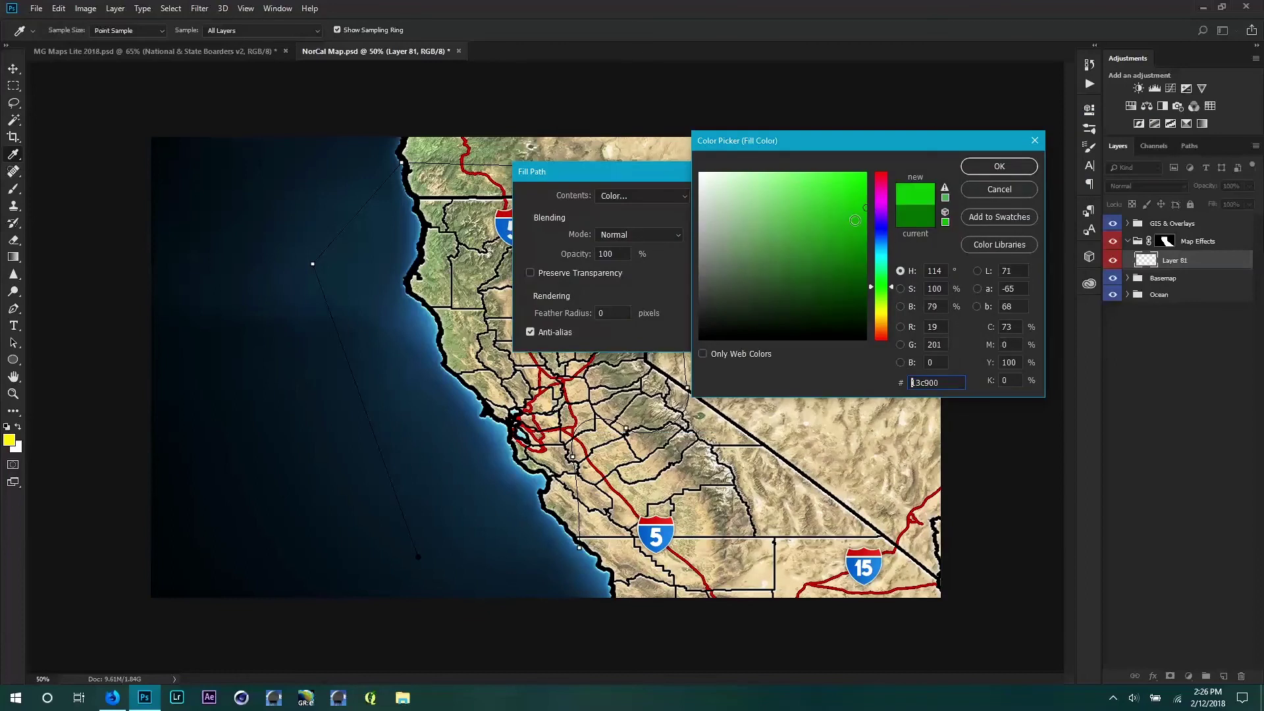
{"action": "key", "text": "Return"}
{"action": "key", "text": "Return"}
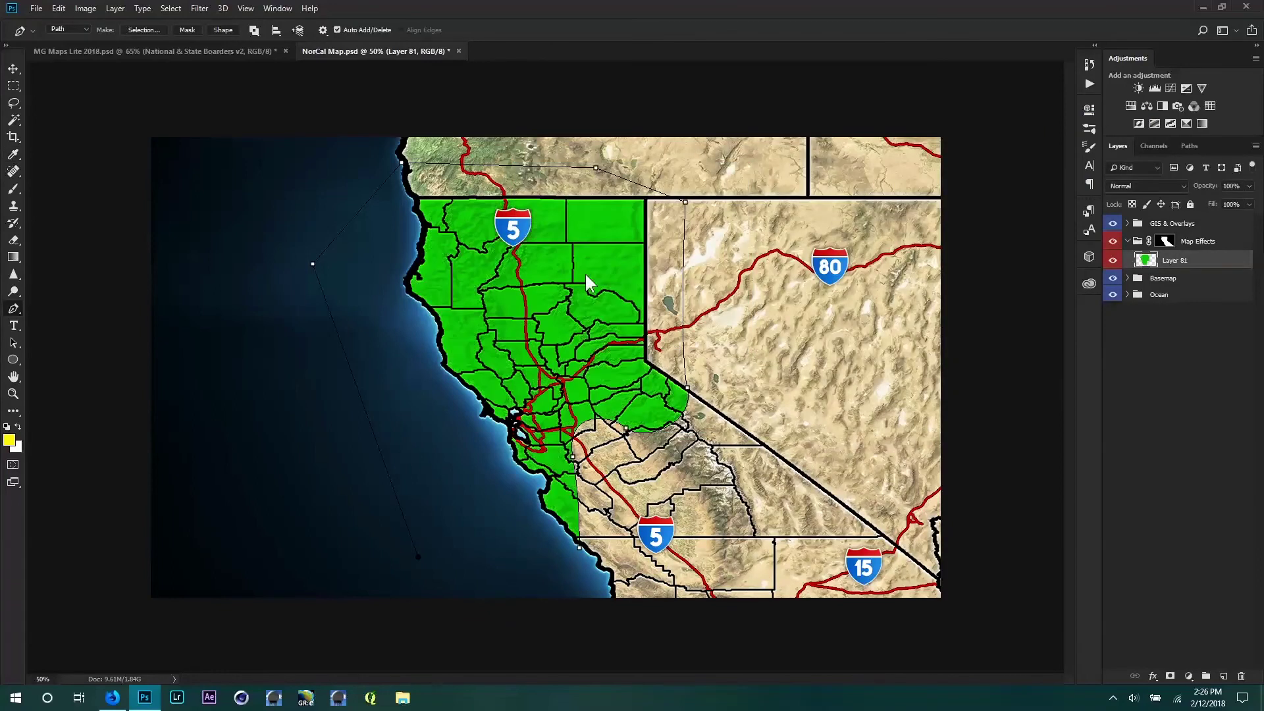
{"action": "right_click", "coordinate": [587, 278]}
{"action": "left_click", "coordinate": [632, 285]}
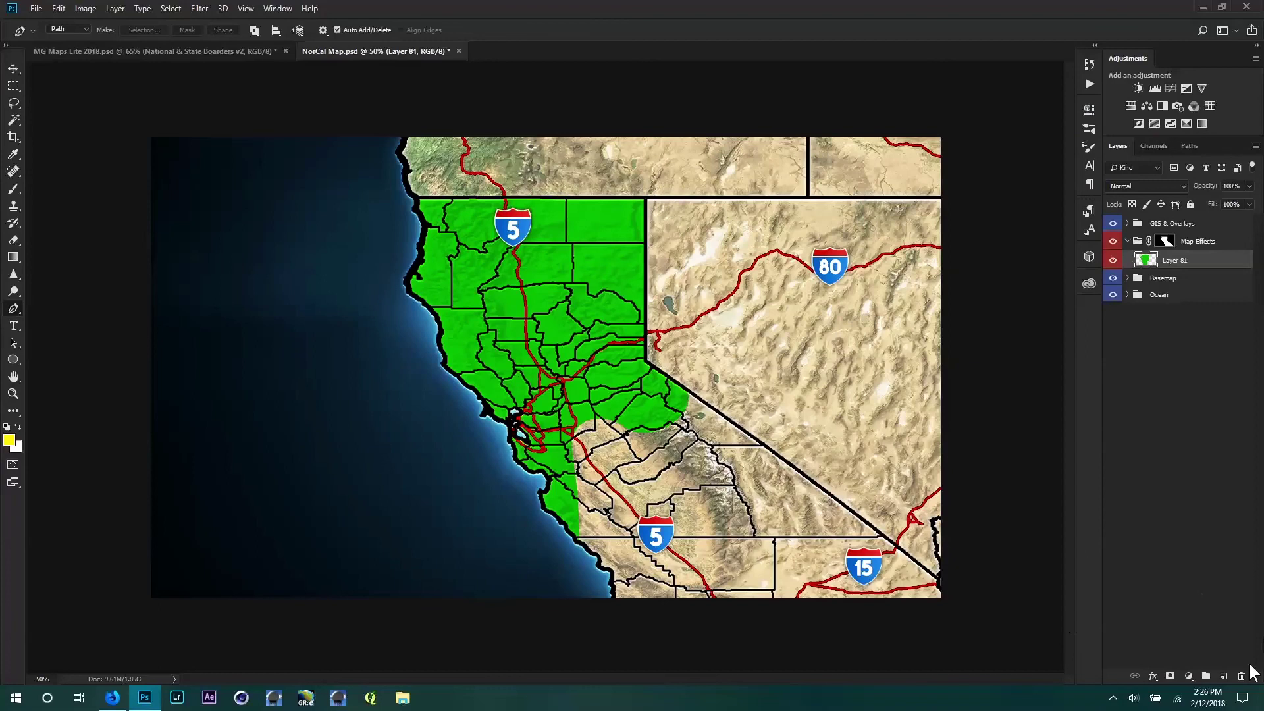
Step: On a new layer, draw a closed Pen path around the north coast, northern border, Sierra and Bay Area, curving around the Sacramento Valley
{"action": "left_click", "coordinate": [1224, 677]}
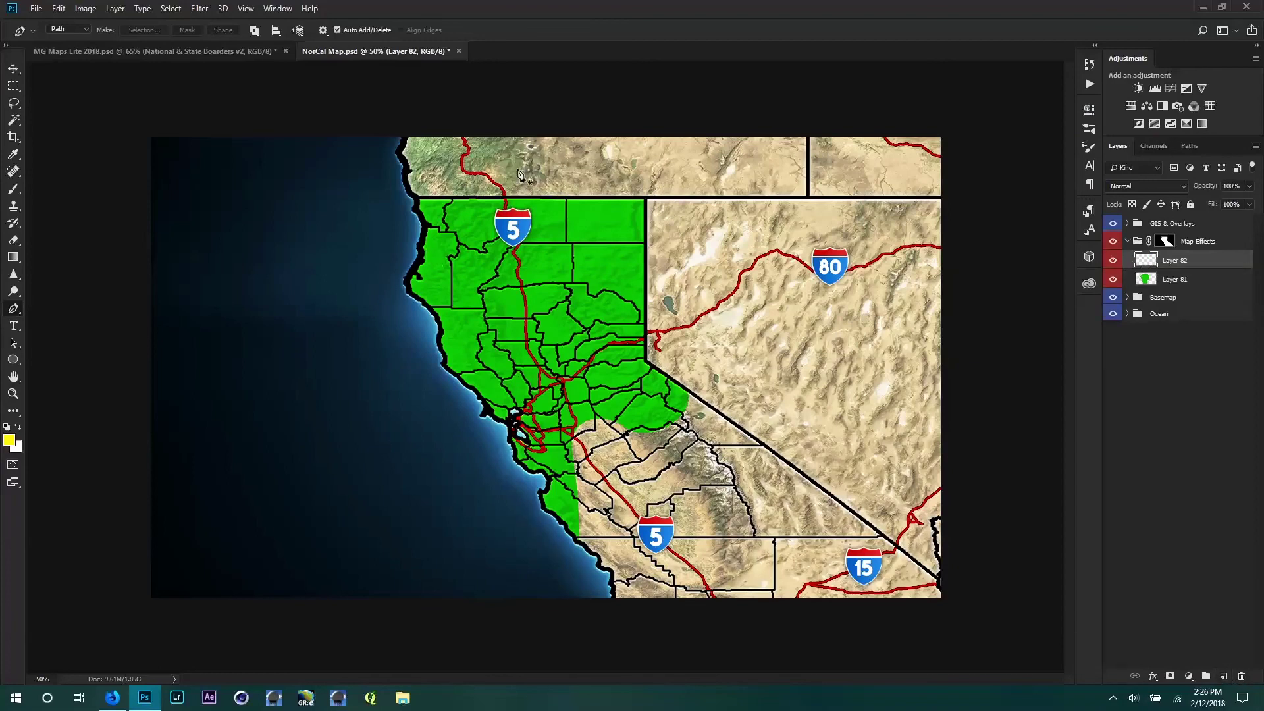
{"action": "left_click", "coordinate": [458, 415]}
{"action": "left_click_drag", "start_coordinate": [354, 275], "coordinate": [367, 232]}
{"action": "left_click", "coordinate": [404, 185]}
{"action": "left_click_drag", "start_coordinate": [582, 190], "coordinate": [546, 185]}
{"action": "left_click_drag", "start_coordinate": [626, 294], "coordinate": [649, 345]}
{"action": "left_click_drag", "start_coordinate": [667, 409], "coordinate": [654, 435]}
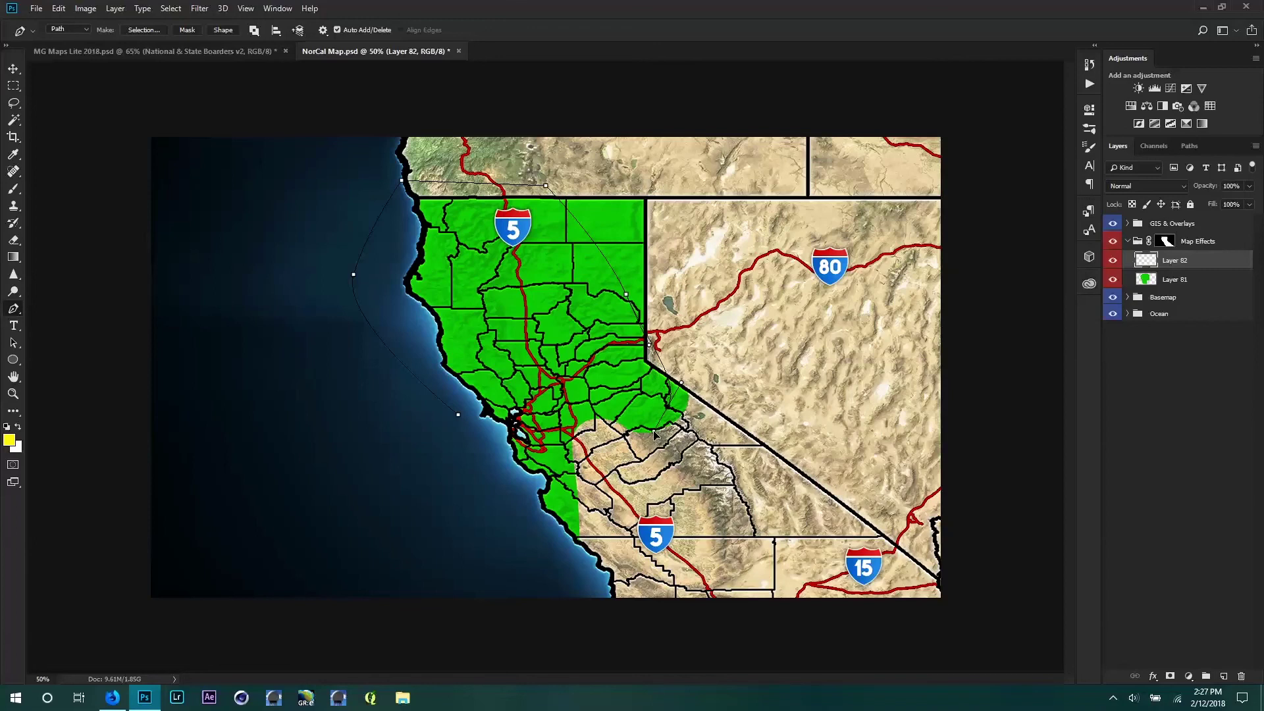
{"action": "left_click_drag", "start_coordinate": [591, 375], "coordinate": [584, 363]}
{"action": "left_click_drag", "start_coordinate": [537, 314], "coordinate": [505, 345]}
{"action": "left_click", "coordinate": [538, 457]}
{"action": "left_click_drag", "start_coordinate": [523, 482], "coordinate": [491, 501]}
{"action": "left_click", "coordinate": [458, 414]}
Step: Fill the Pen path with dark green 096400 at 100% opacity, and delete the path
{"action": "right_click", "coordinate": [516, 277]}
{"action": "left_click", "coordinate": [545, 353]}
{"action": "left_click", "coordinate": [612, 195]}
{"action": "left_click", "coordinate": [610, 232]}
{"action": "type", "text": "0c8000"}
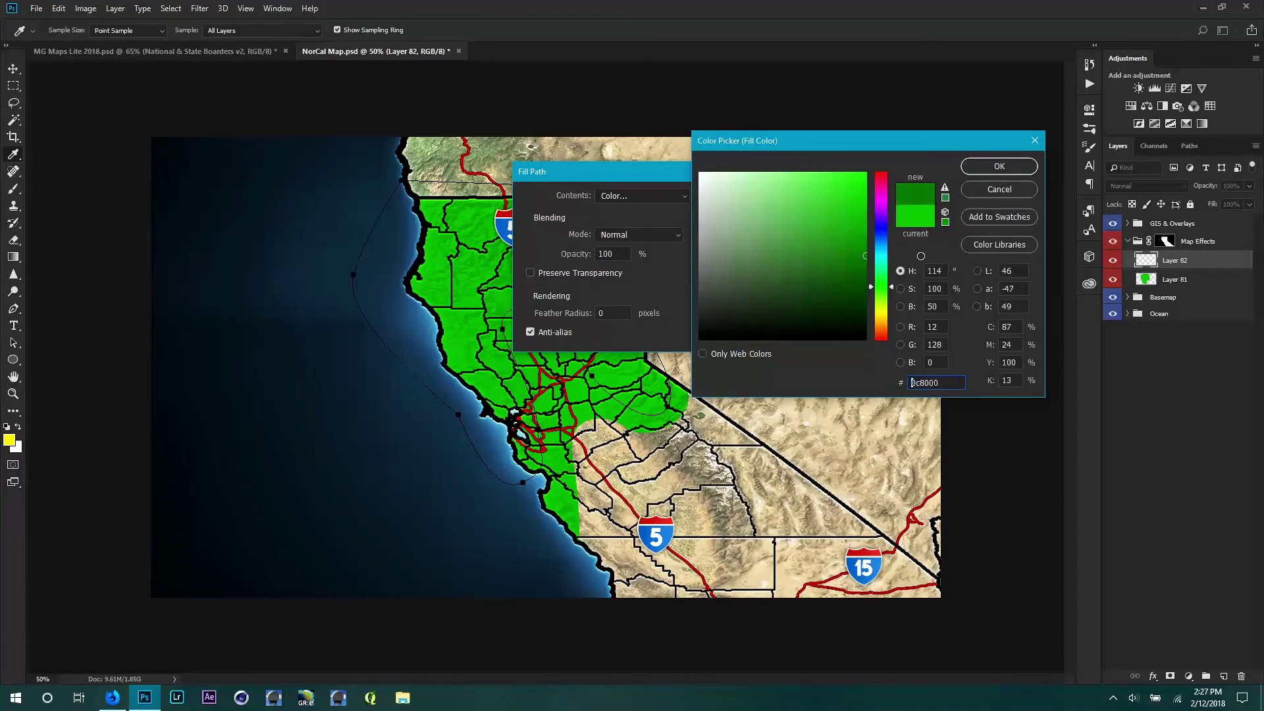
{"action": "left_click", "coordinate": [989, 170]}
{"action": "left_click", "coordinate": [722, 198]}
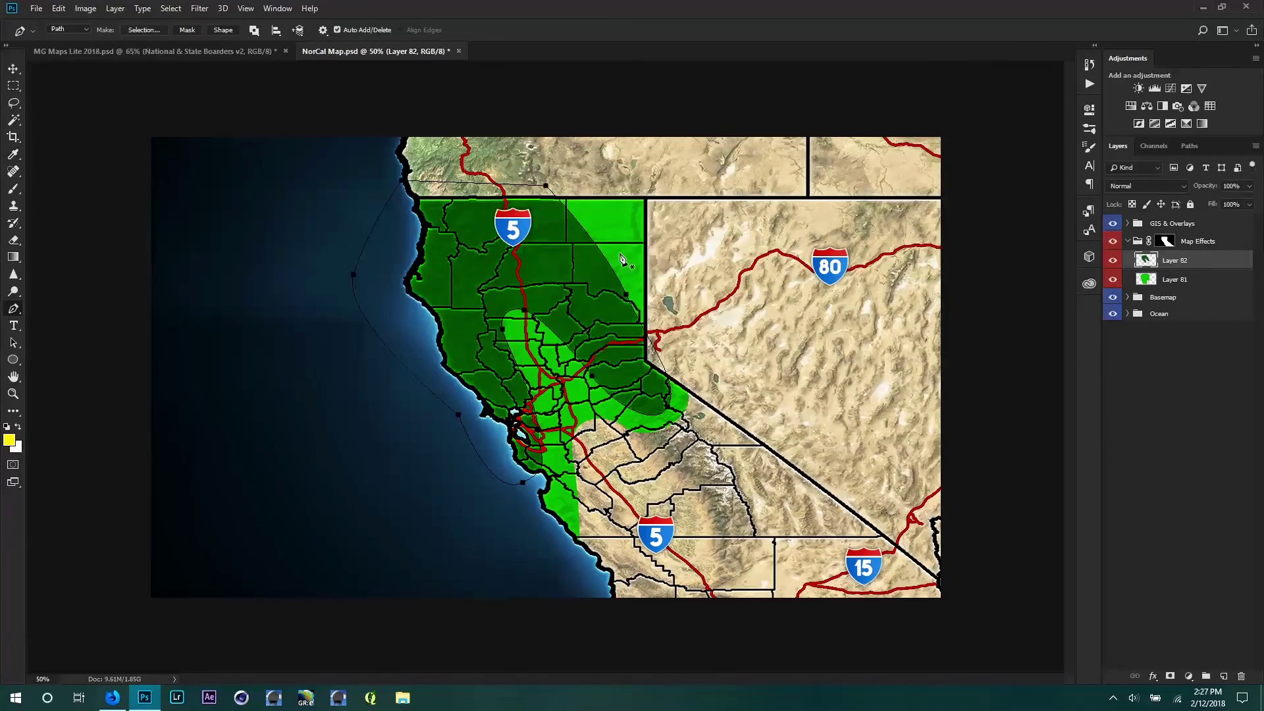
{"action": "right_click", "coordinate": [641, 291]}
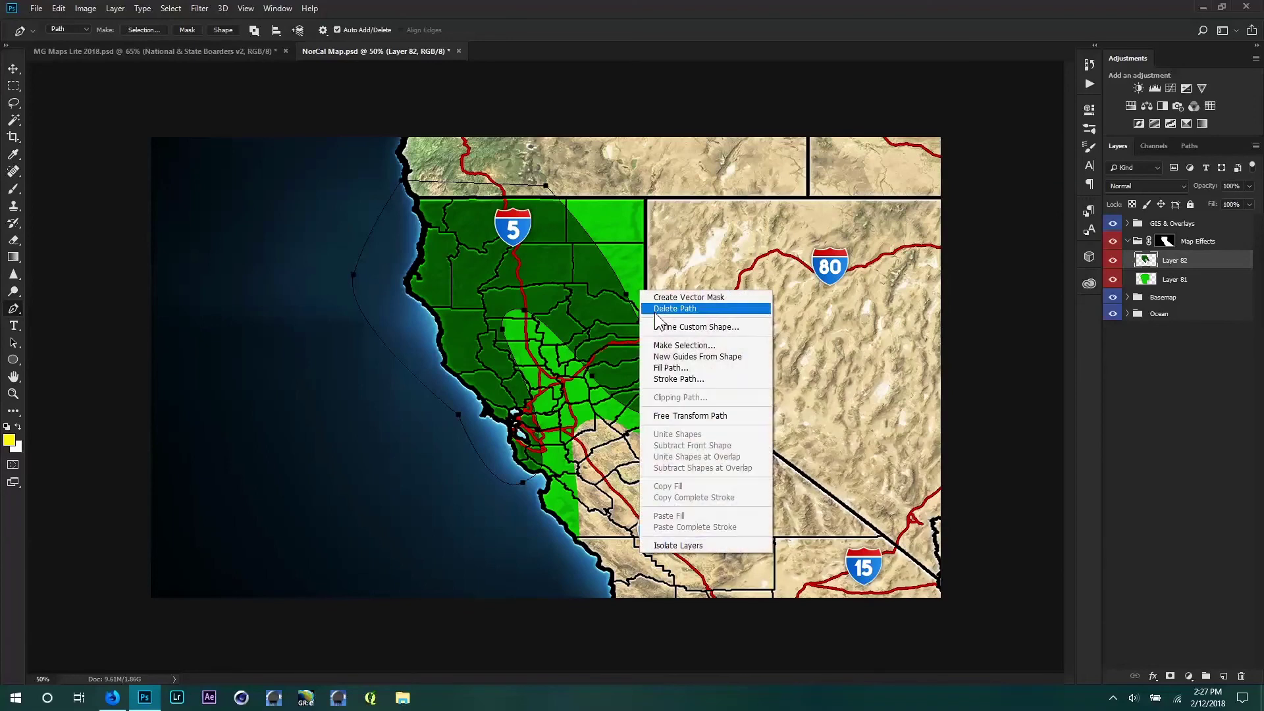
{"action": "left_click", "coordinate": [702, 310]}
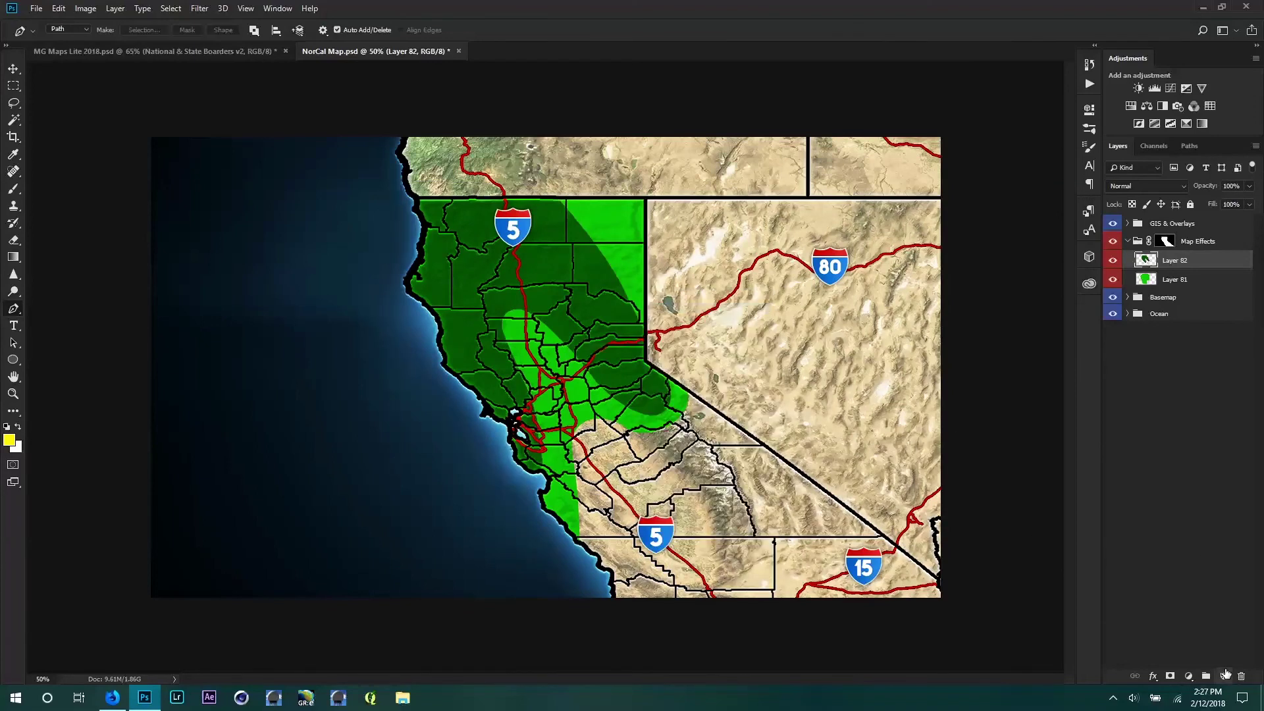
Step: On another new layer, draw a Pen path enclosing the north coast and northern Sierra inside the dark green zone
{"action": "left_click", "coordinate": [1223, 676]}
{"action": "left_click", "coordinate": [380, 188]}
{"action": "left_click", "coordinate": [412, 380]}
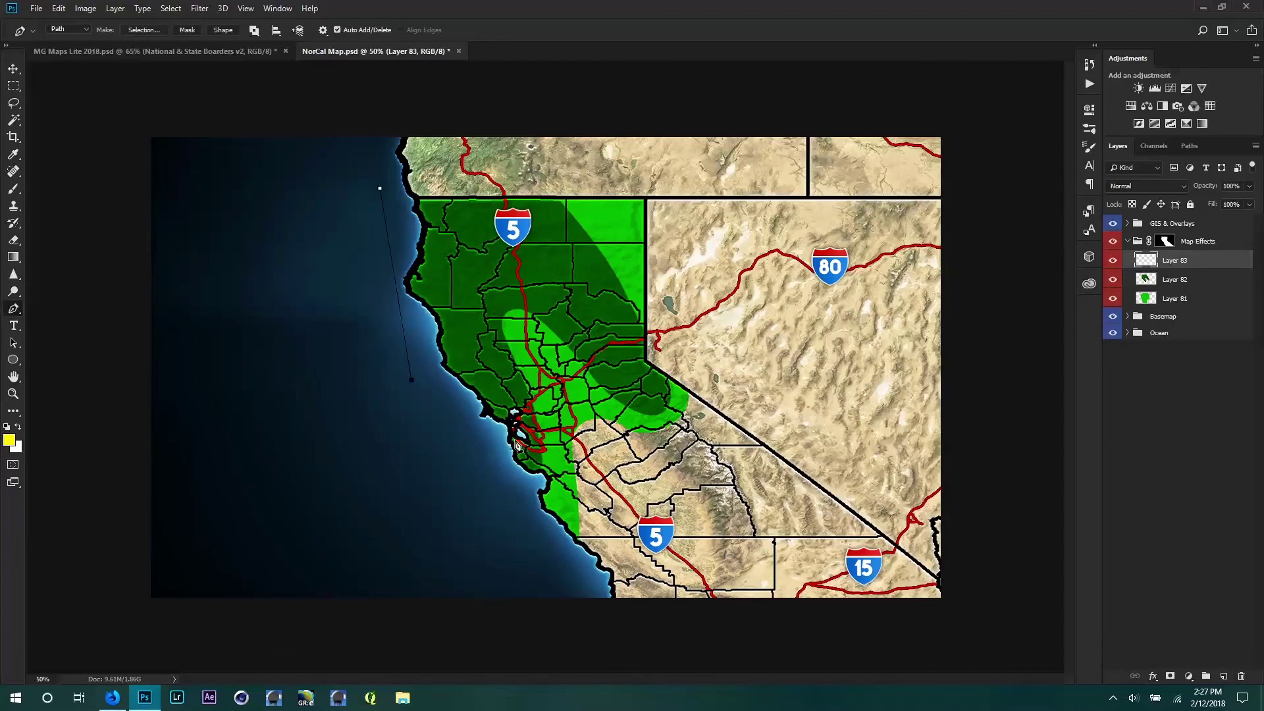
{"action": "left_click_drag", "start_coordinate": [520, 402], "coordinate": [484, 298]}
{"action": "left_click", "coordinate": [490, 326]}
{"action": "left_click_drag", "start_coordinate": [512, 274], "coordinate": [522, 278]}
{"action": "left_click_drag", "start_coordinate": [473, 170], "coordinate": [429, 171]}
Step: Fill the inner Pen path with solid yellow at 100% opacity, and delete the path
{"action": "right_click", "coordinate": [489, 255]}
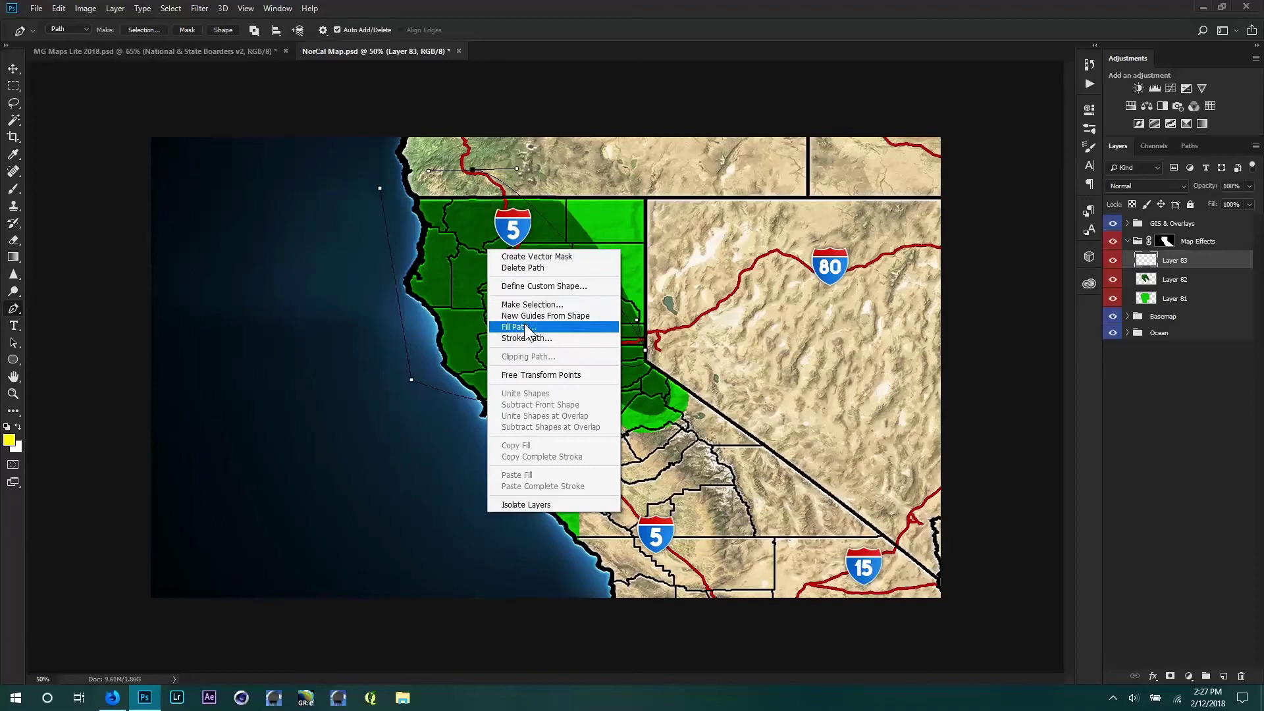
{"action": "left_click", "coordinate": [526, 328]}
{"action": "left_click", "coordinate": [665, 197]}
{"action": "left_click", "coordinate": [665, 197]}
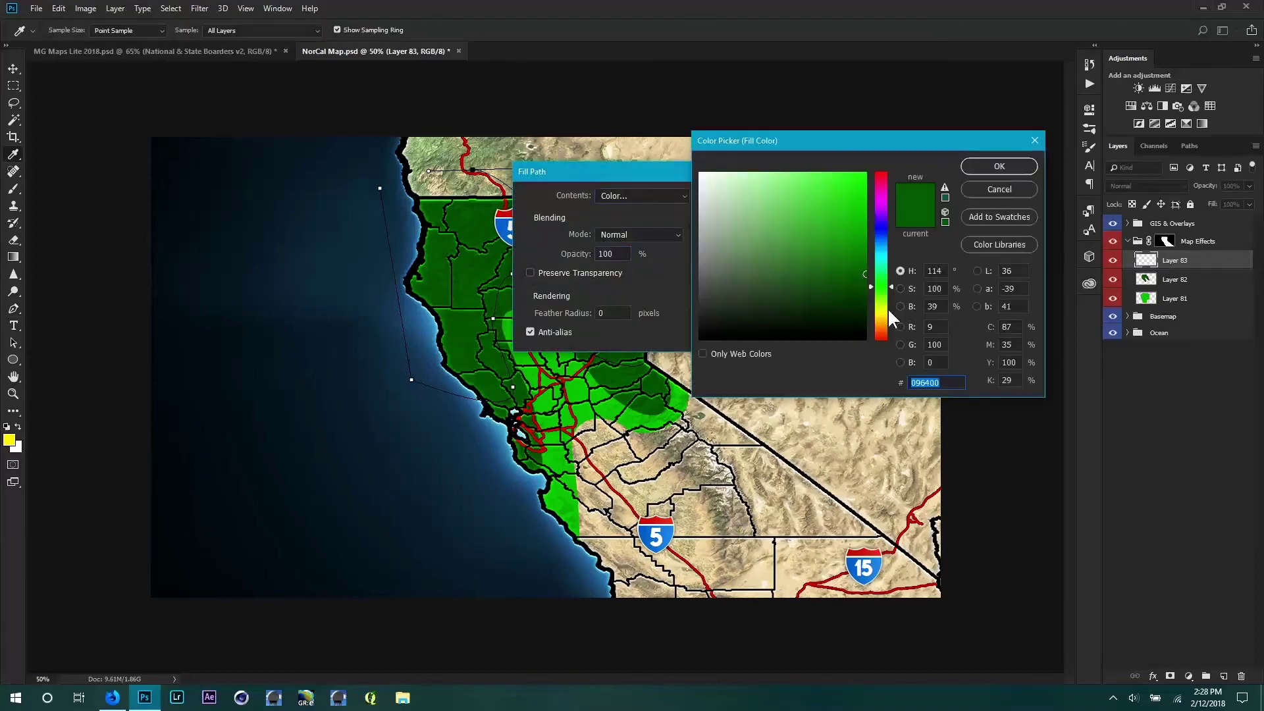
{"action": "left_click", "coordinate": [883, 315]}
{"action": "key", "text": "Return"}
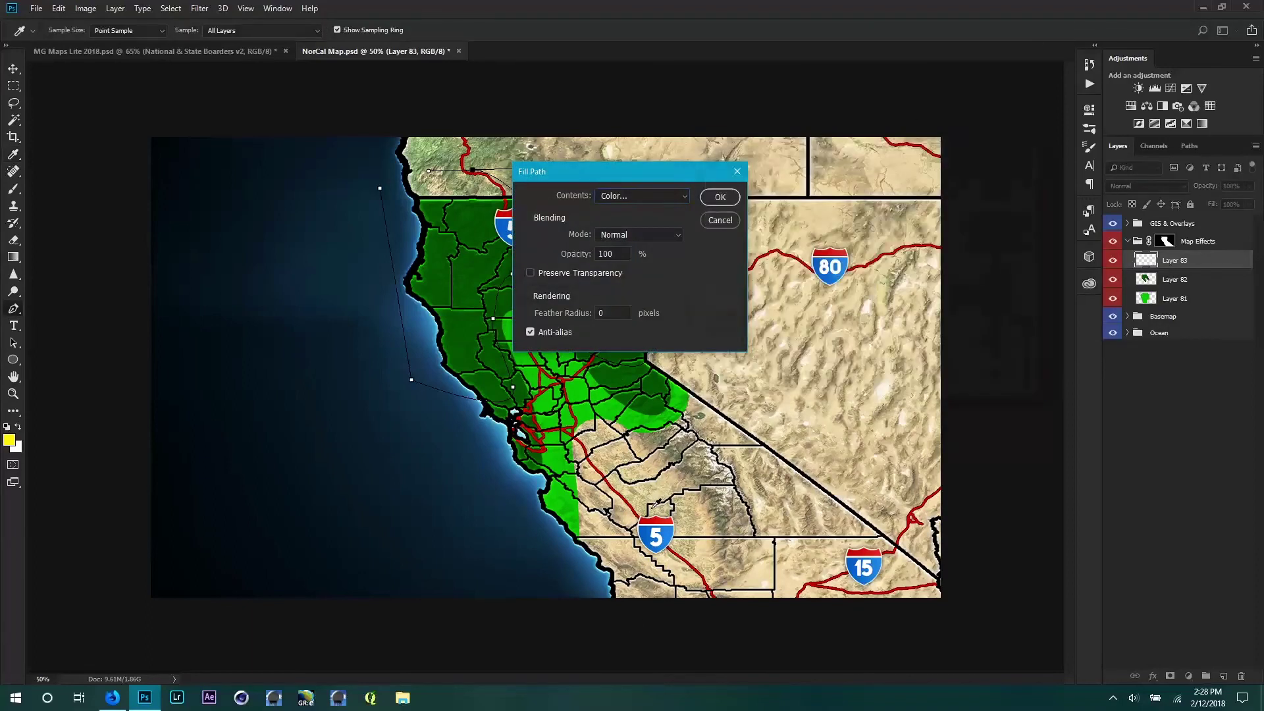
{"action": "key", "text": "Return"}
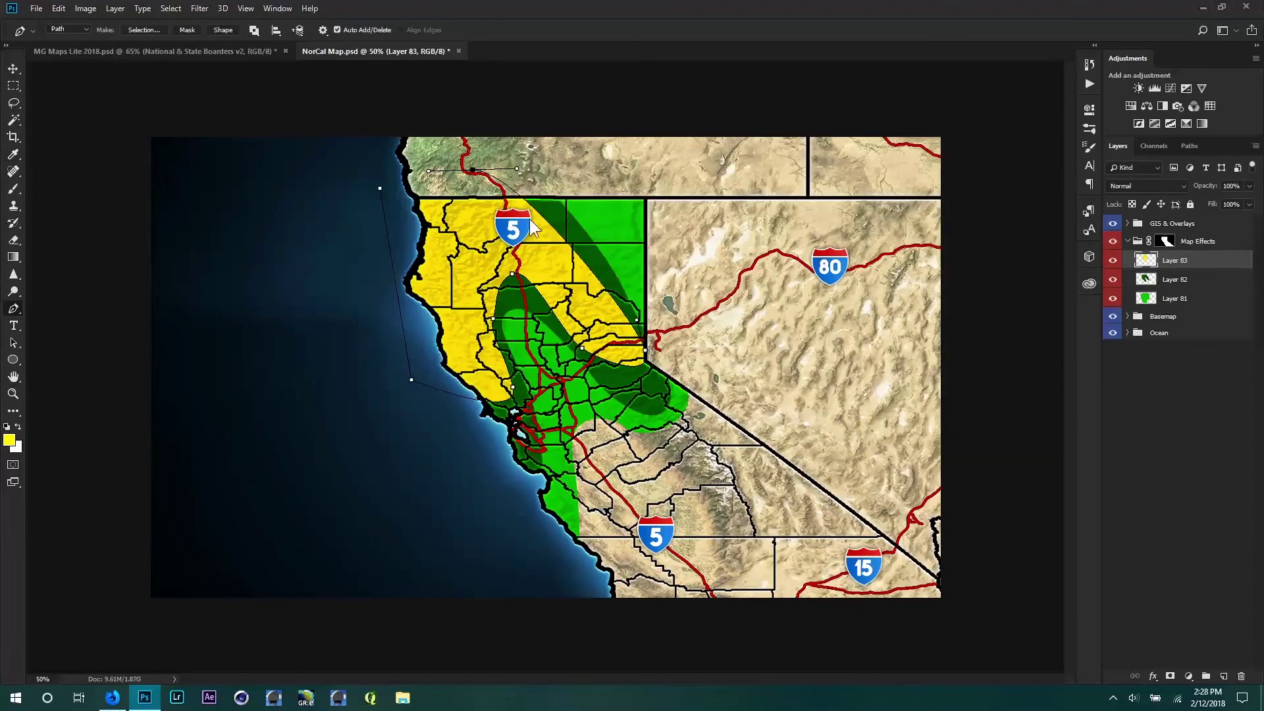
{"action": "right_click", "coordinate": [532, 224]}
{"action": "left_click", "coordinate": [631, 239]}
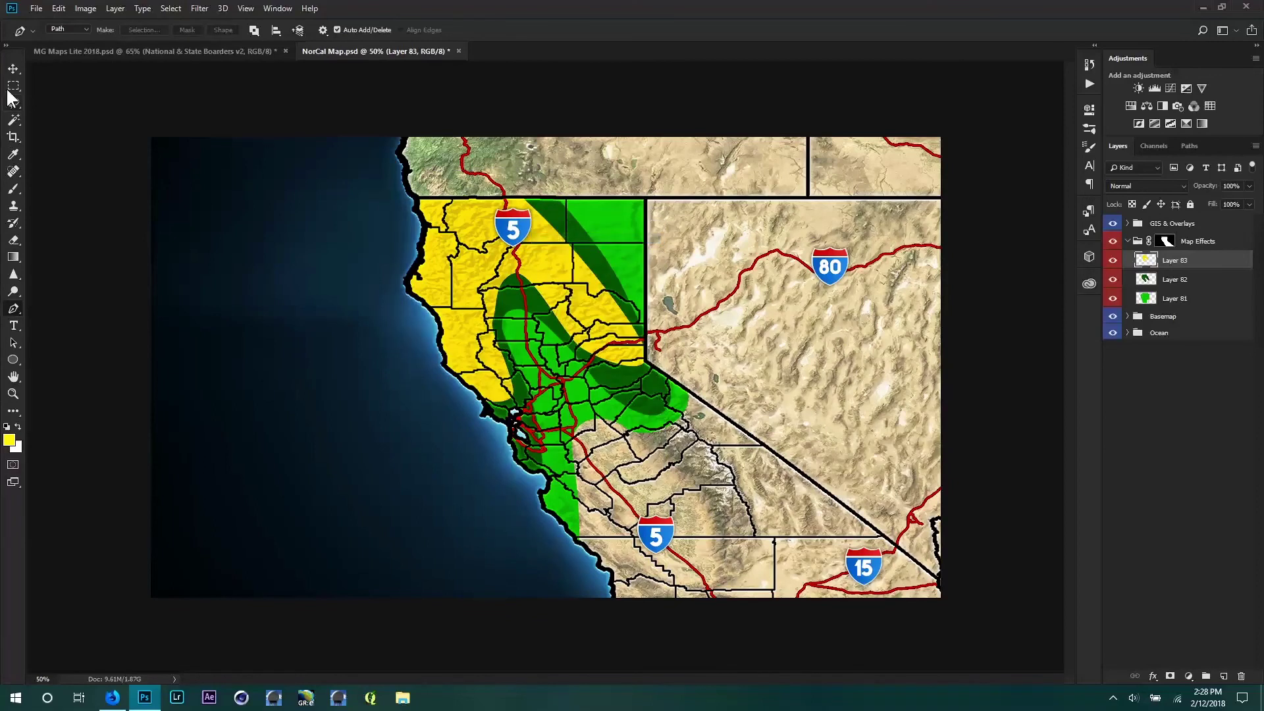
Step: Expand the GIS & Overlays group with the Move tool active, and select the Topo Overlay layer
{"action": "key", "text": "v"}
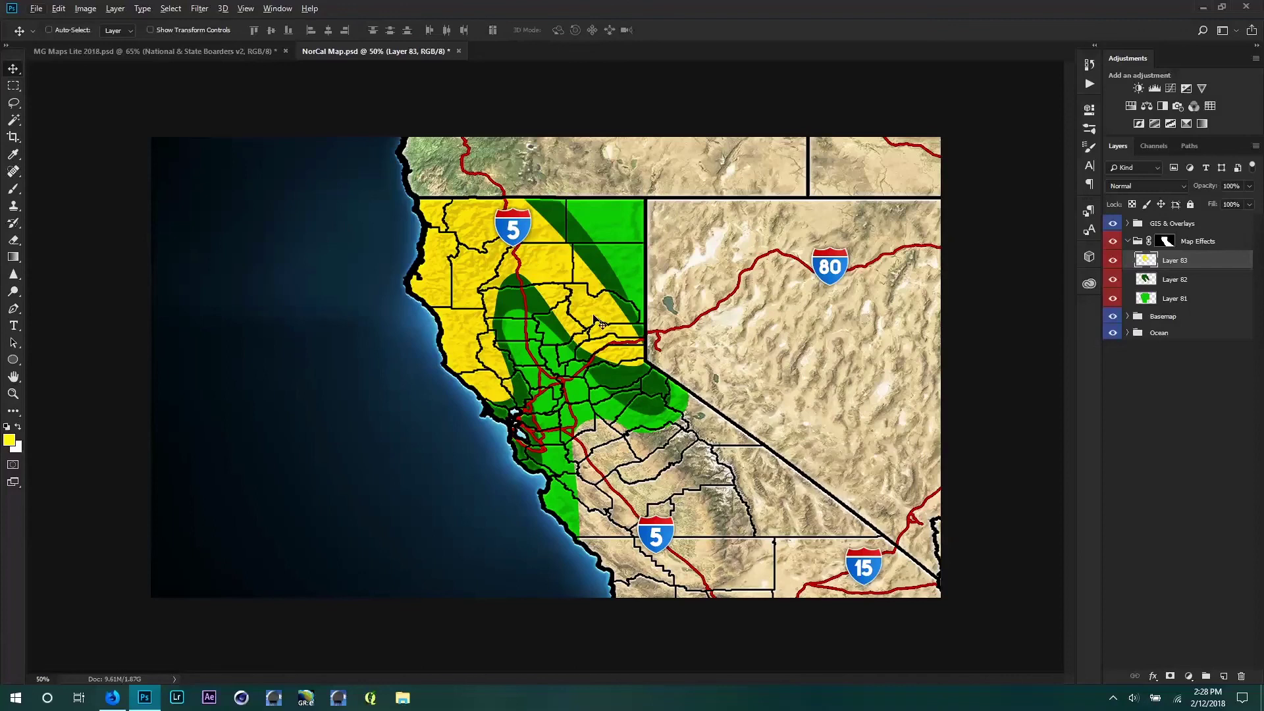
{"action": "key", "text": "ctrl+plus"}
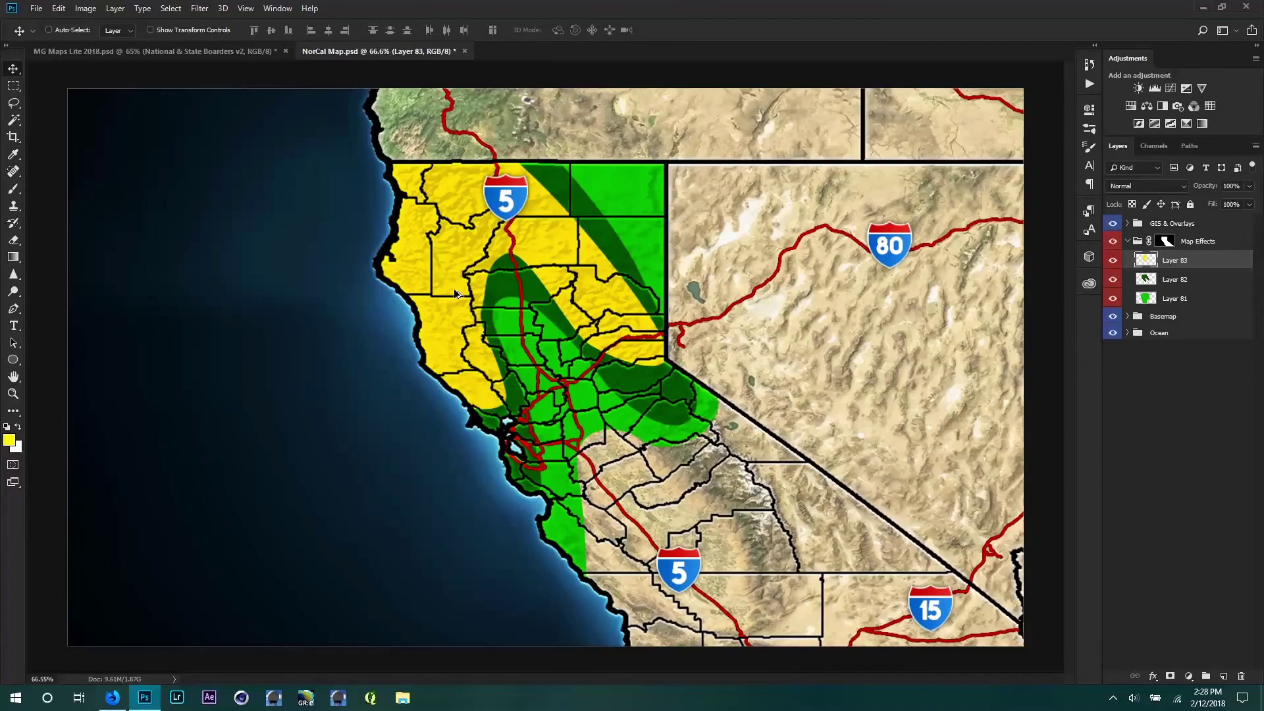
{"action": "scroll", "coordinate": [454, 293], "scroll_direction": "up", "scroll_amount": 1}
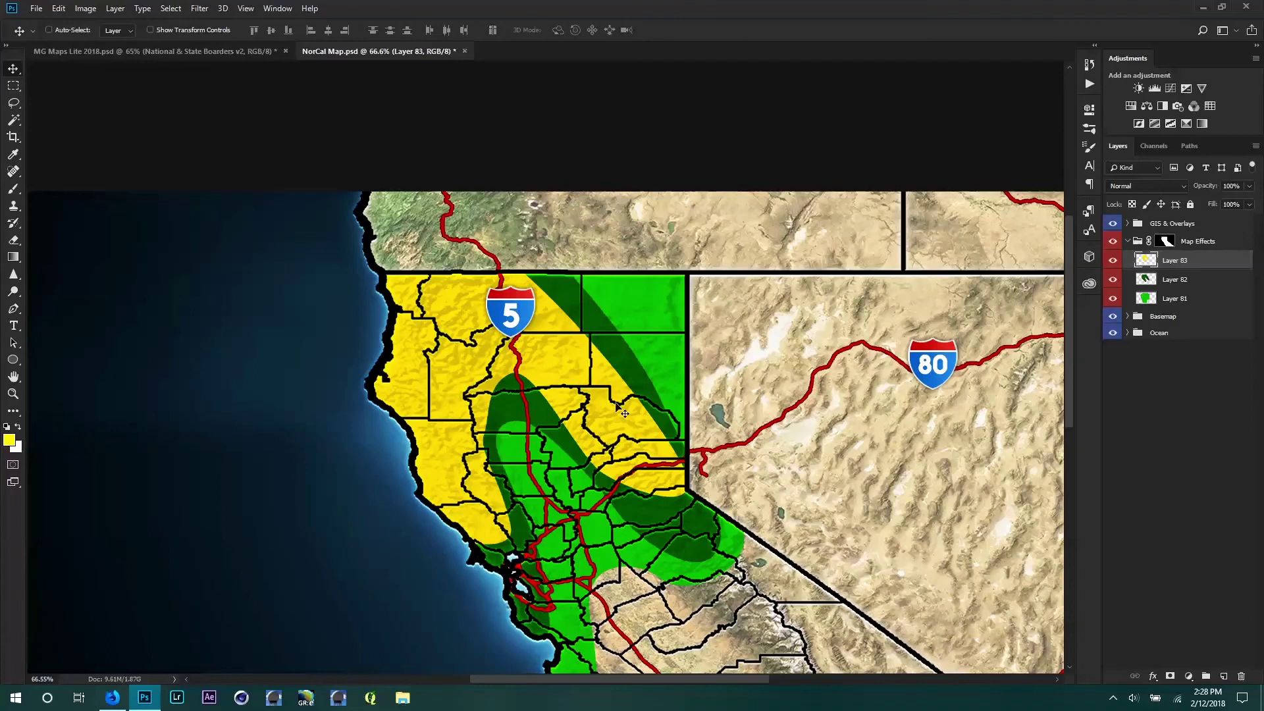
{"action": "left_click", "coordinate": [1128, 224]}
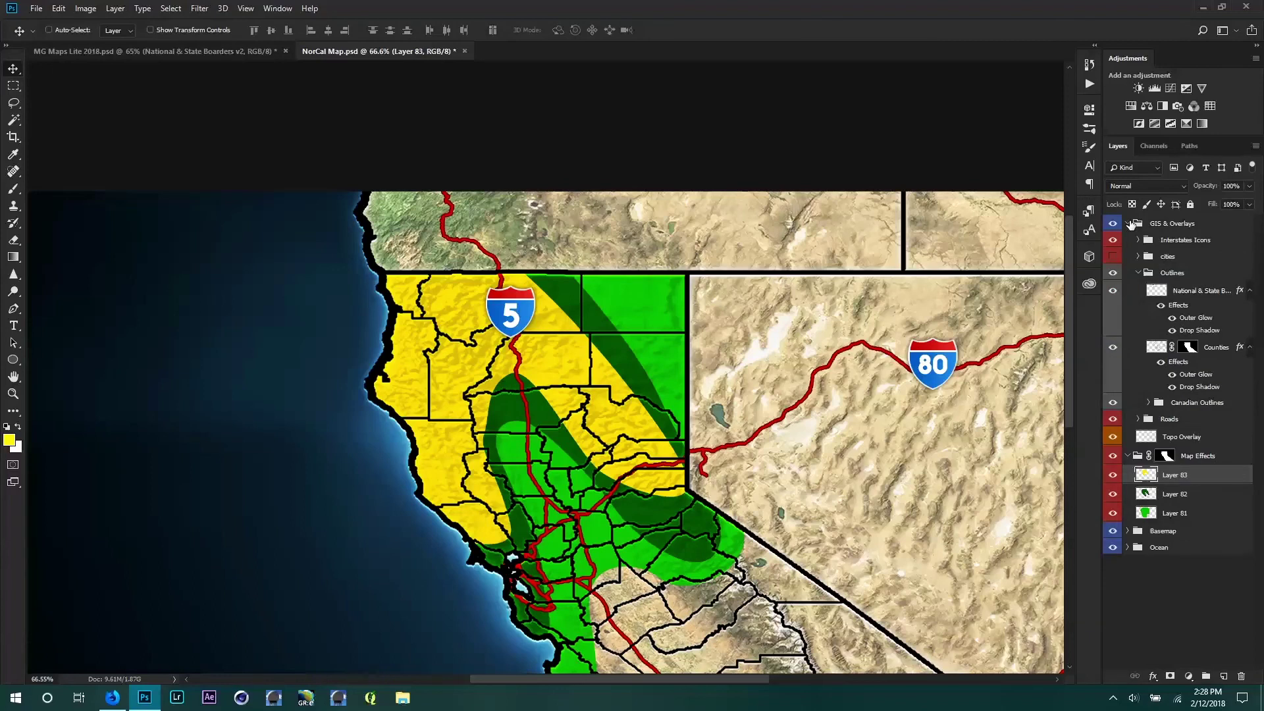
{"action": "left_click", "coordinate": [1176, 437]}
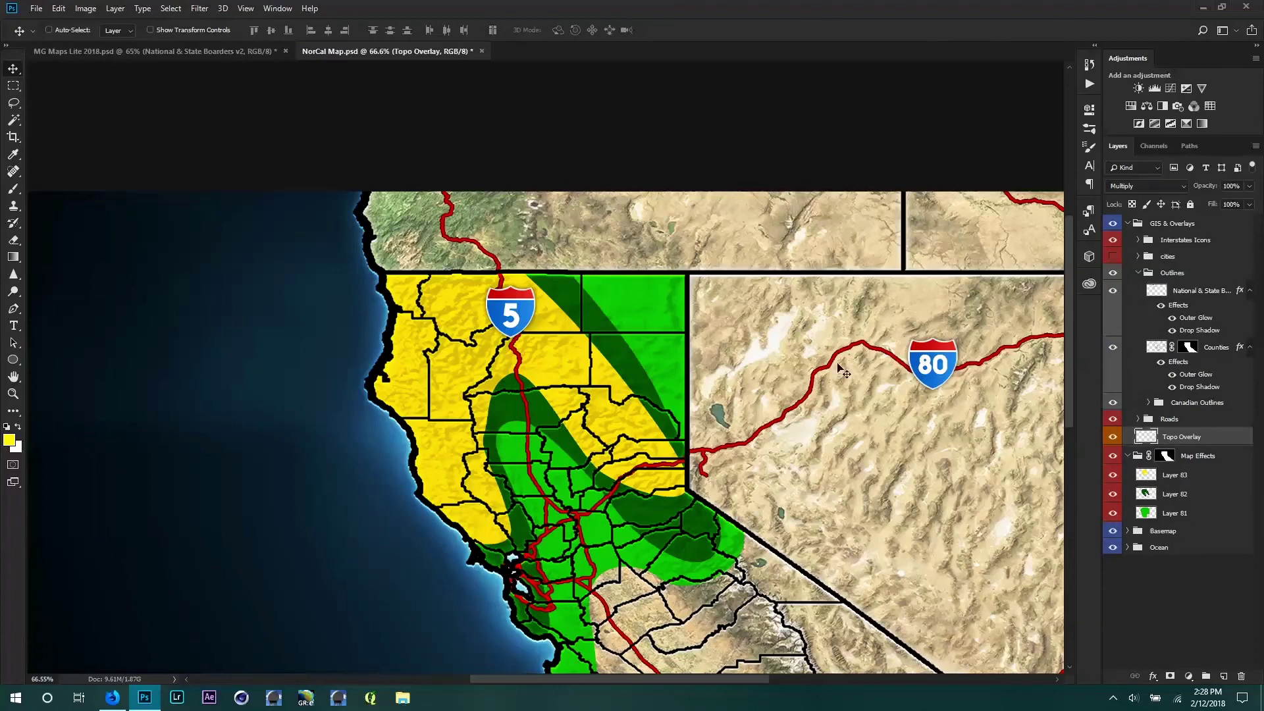
Step: In MG Maps Lite 2018.psd, collapse the Outlines and Map Effects groups, and select Topo Overlay to inspect its terrain shading up close
{"action": "left_click", "coordinate": [136, 51]}
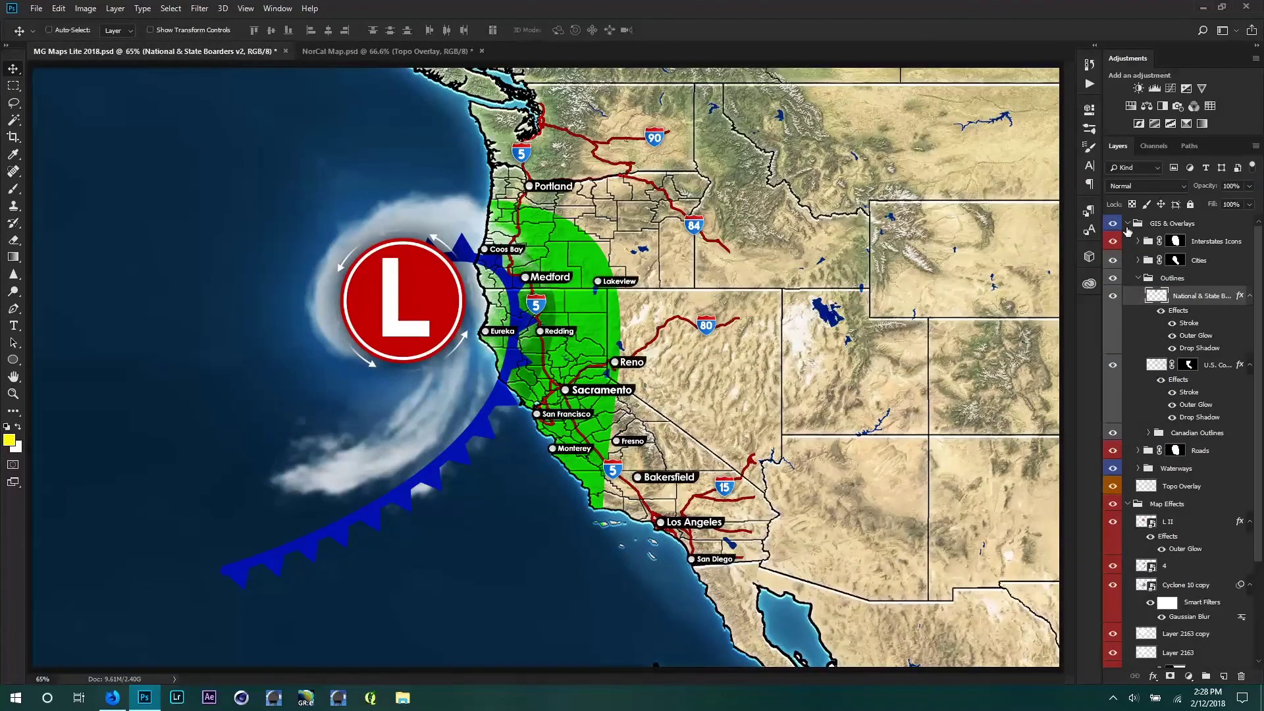
{"action": "left_click", "coordinate": [1146, 278]}
{"action": "left_click", "coordinate": [1138, 278]}
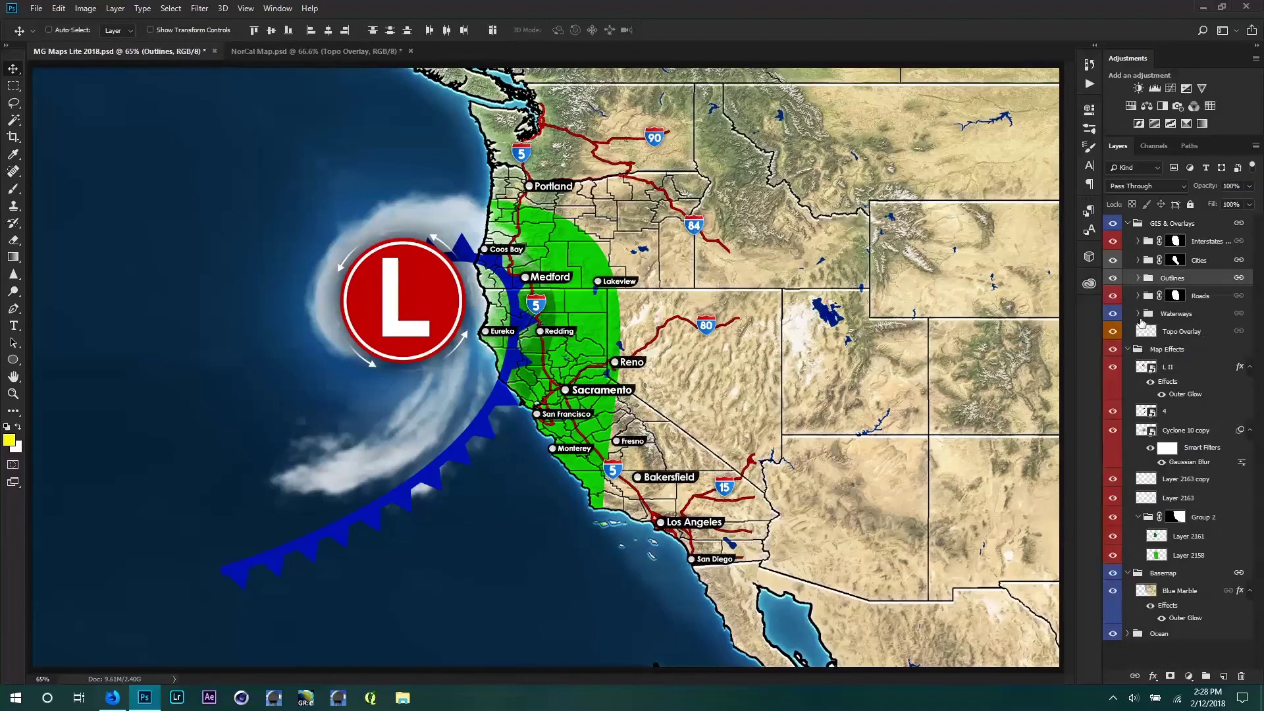
{"action": "left_click", "coordinate": [1129, 350]}
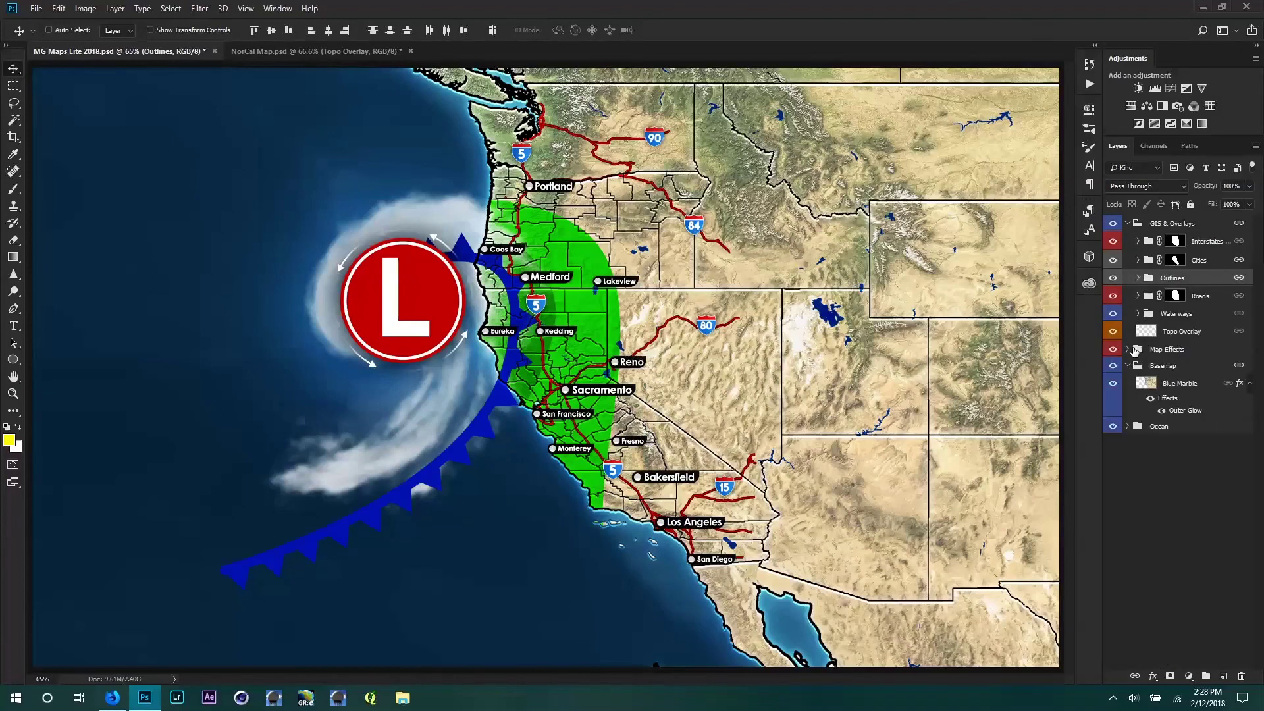
{"action": "left_click", "coordinate": [1171, 333]}
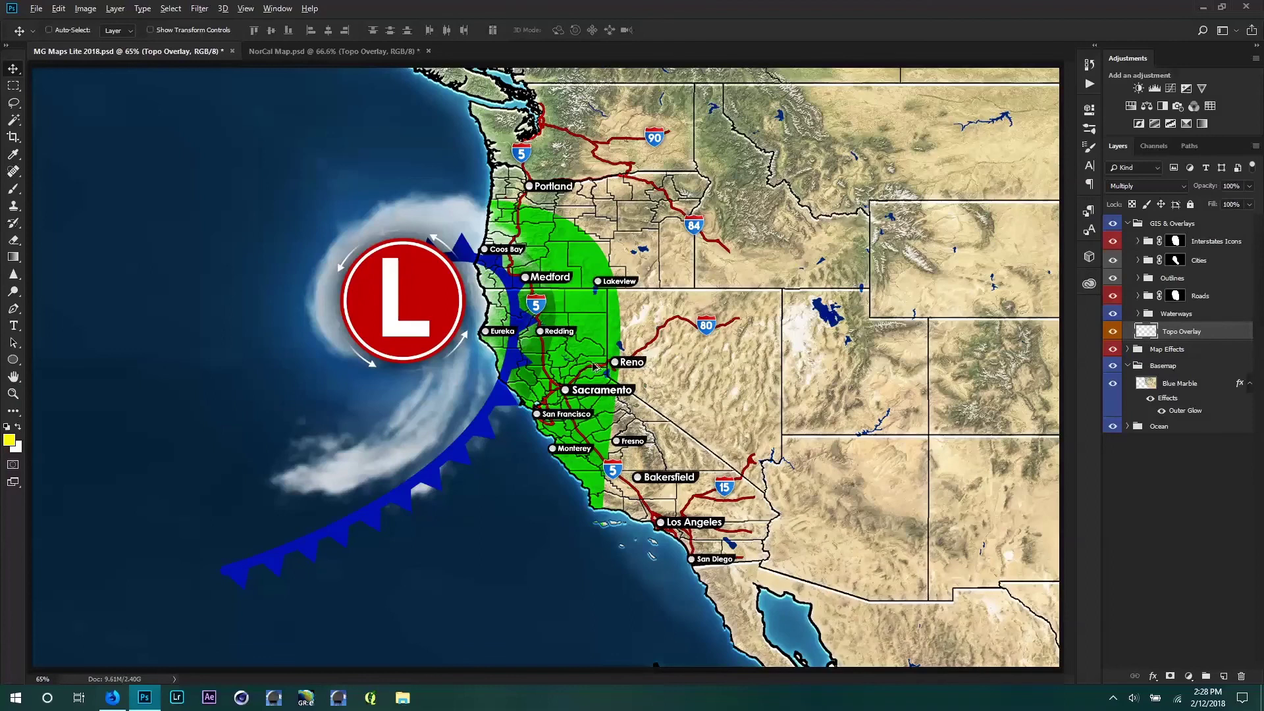
{"action": "scroll", "coordinate": [538, 255], "scroll_direction": "up", "scroll_amount": 5}
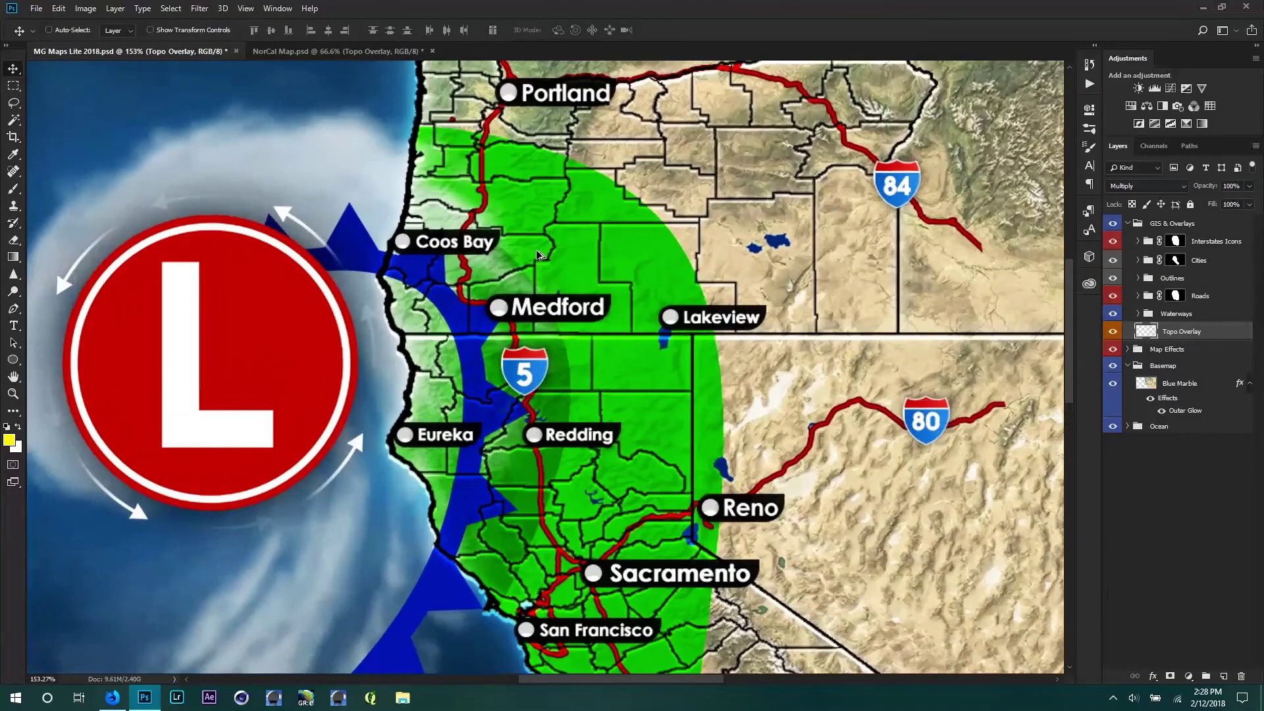
{"action": "scroll", "coordinate": [547, 197], "scroll_direction": "down", "scroll_amount": 5}
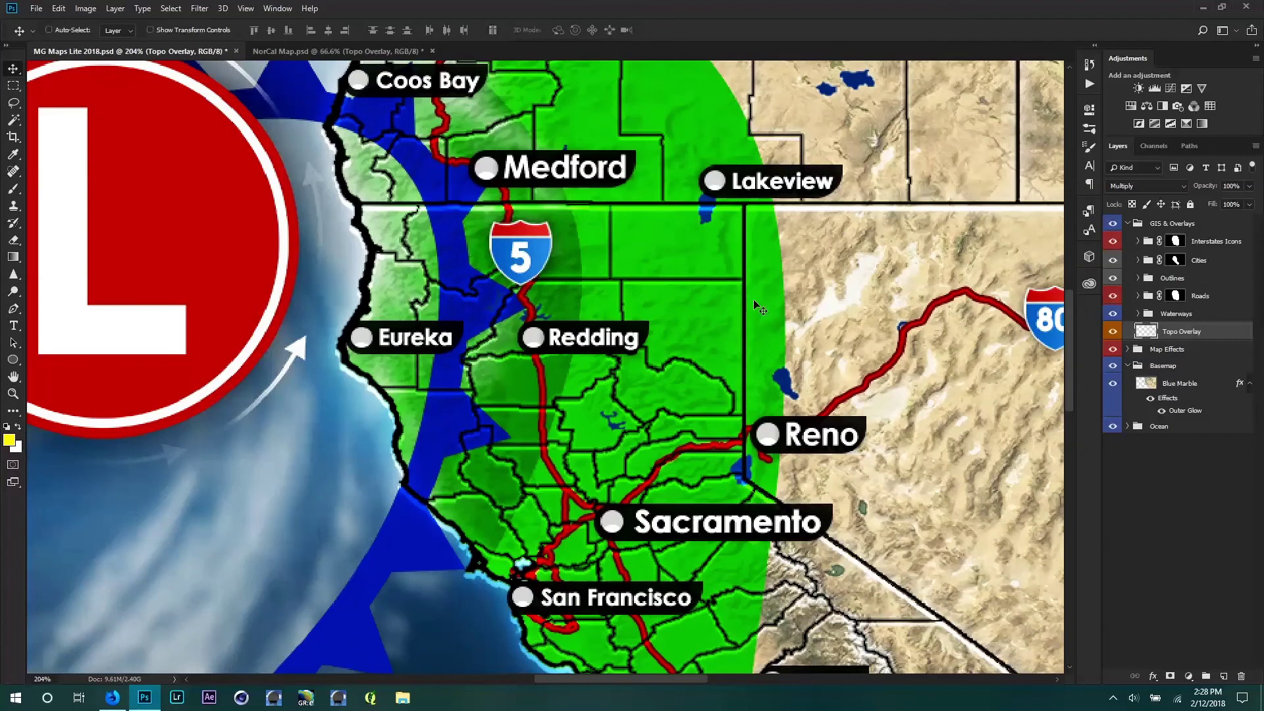
{"action": "scroll", "coordinate": [642, 366], "scroll_direction": "down", "scroll_amount": 5}
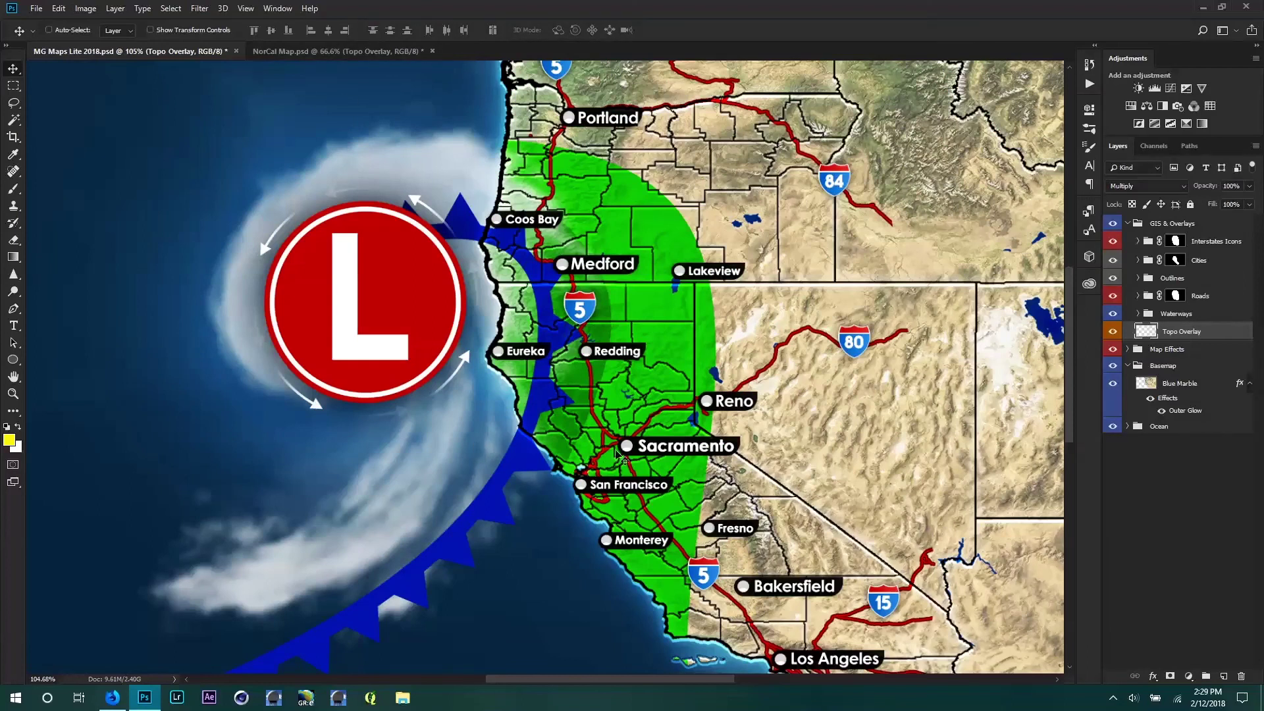
Step: In NorCal Map.psd, hide and reshow the Topo Overlay layer to compare the rainfall zones with and without terrain shading
{"action": "left_click", "coordinate": [311, 50]}
{"action": "scroll", "coordinate": [738, 562], "scroll_direction": "down", "scroll_amount": 3}
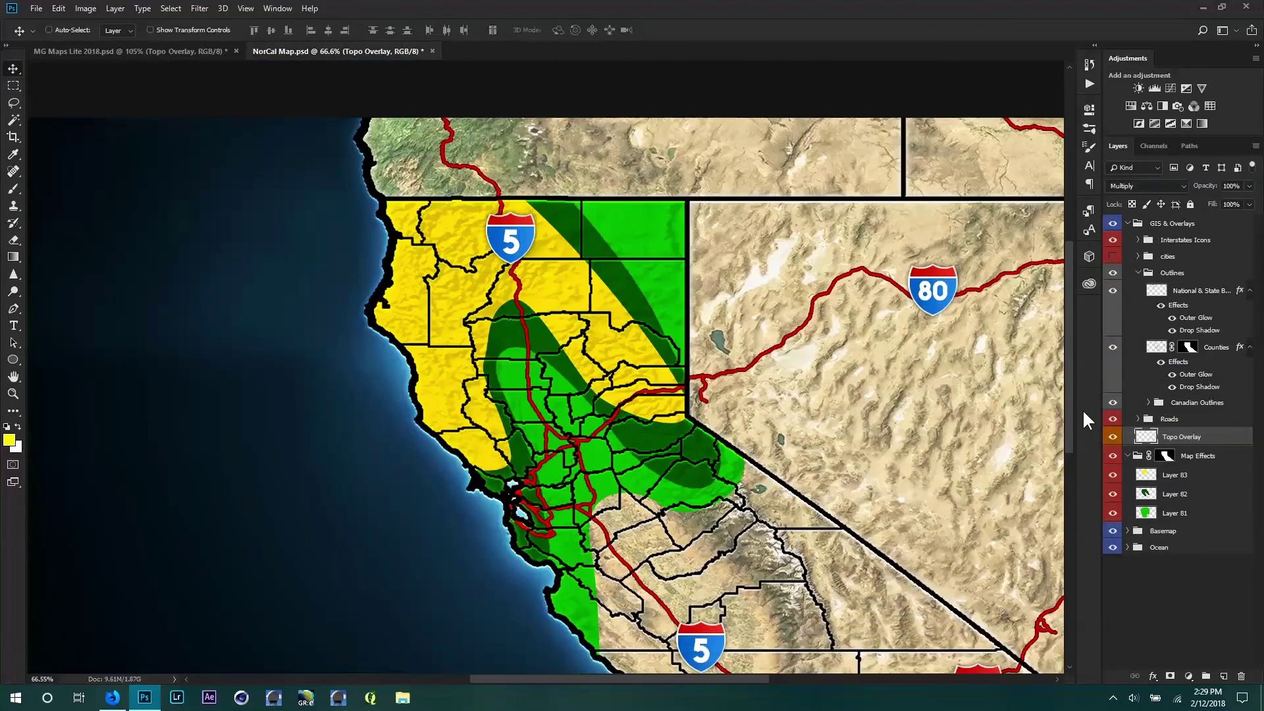
{"action": "left_click", "coordinate": [1112, 437]}
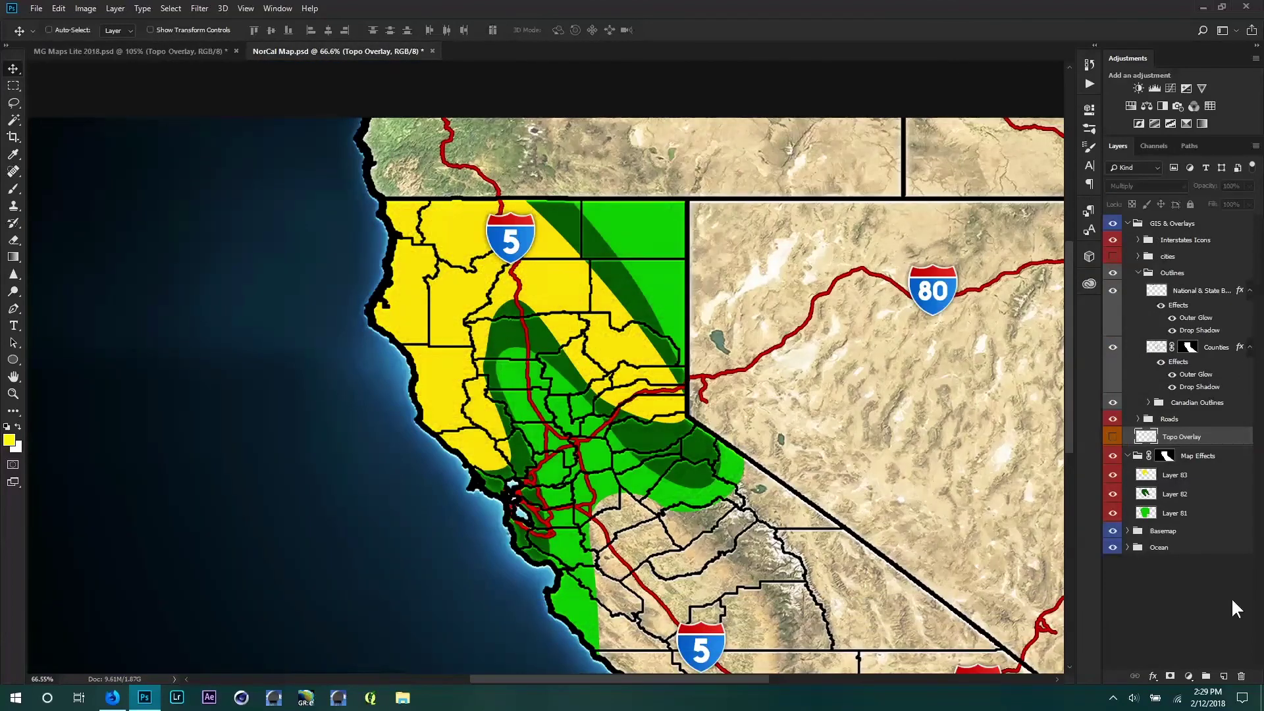
{"action": "scroll", "coordinate": [995, 449], "scroll_direction": "down", "scroll_amount": 1}
{"action": "scroll", "coordinate": [995, 450], "scroll_direction": "up", "scroll_amount": 1}
{"action": "scroll", "coordinate": [995, 450], "scroll_direction": "down", "scroll_amount": 1}
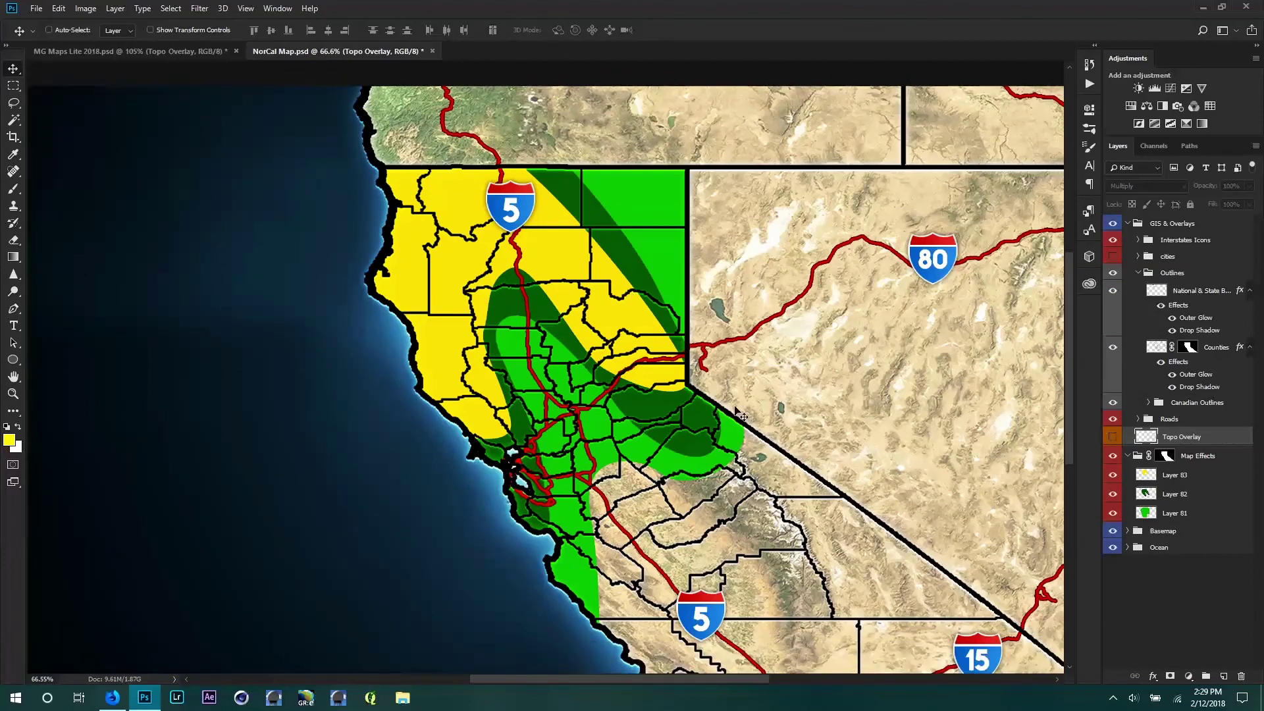
{"action": "left_click", "coordinate": [1112, 436]}
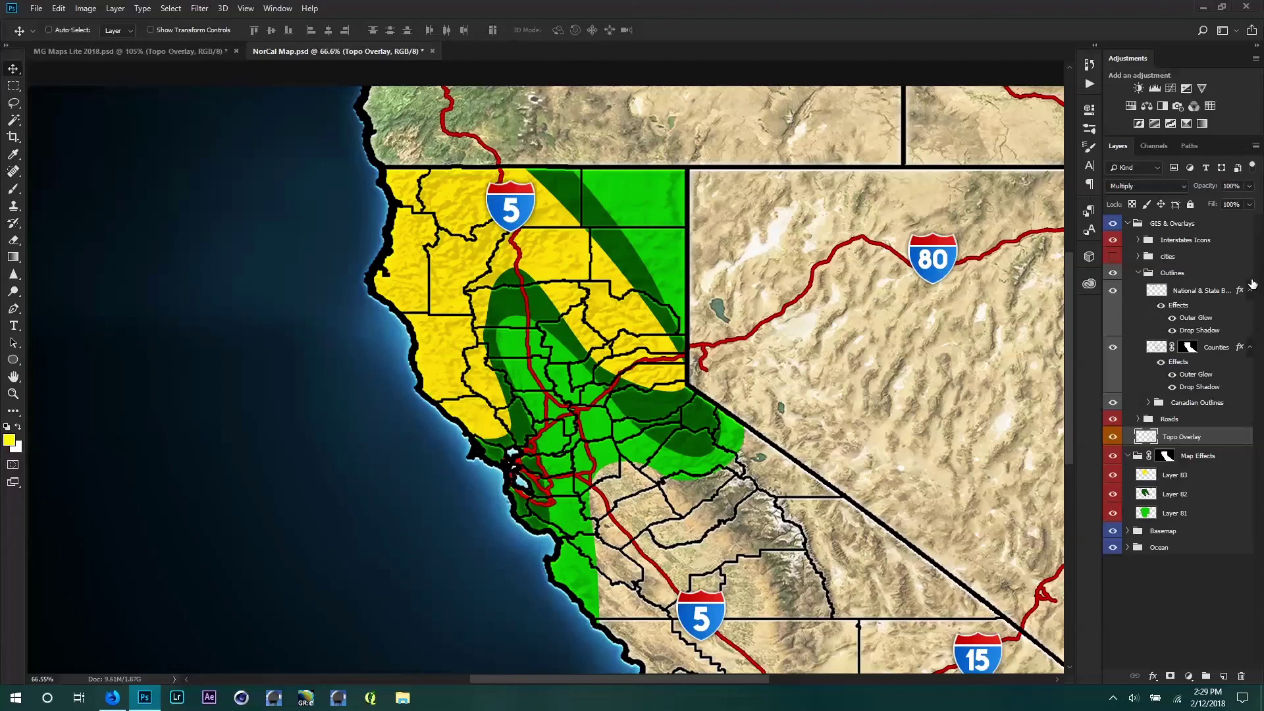
Step: Review the storm map in MG Maps Lite 2018.psd and compare it with the published storm graphic on the norcalweather.net blog in Firefox
{"action": "key", "text": "ctrl+minus"}
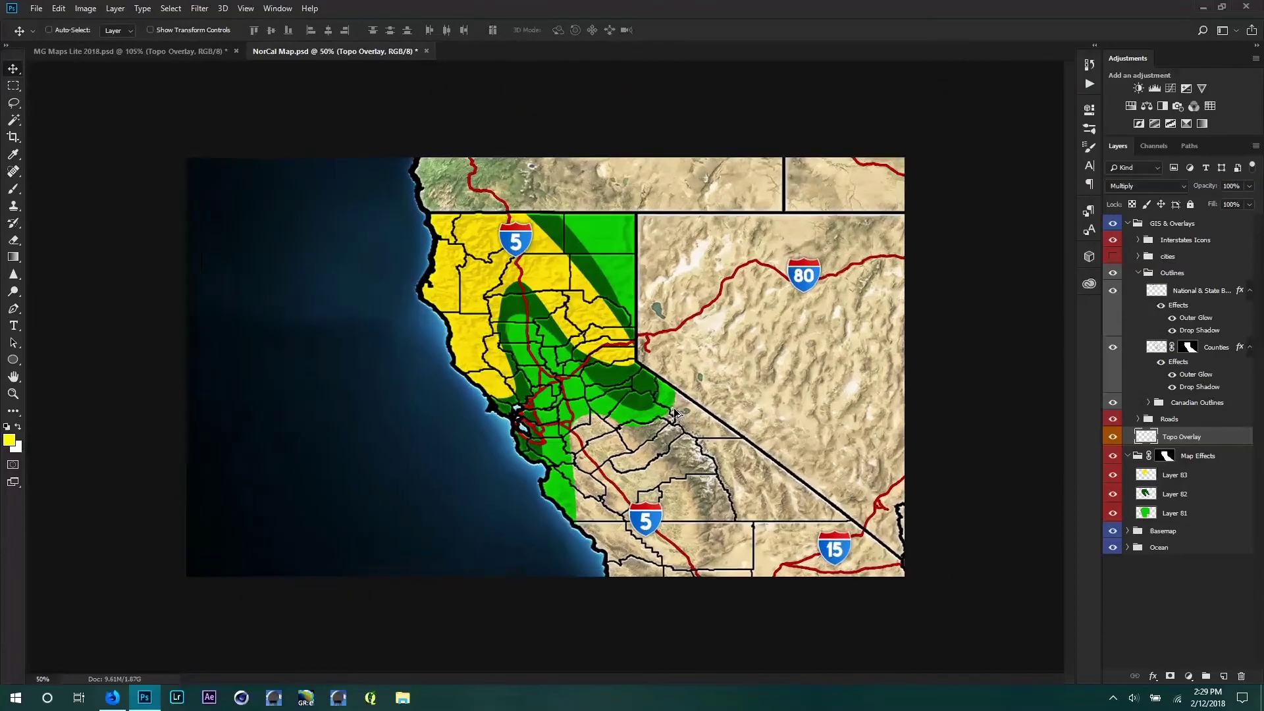
{"action": "left_click", "coordinate": [181, 50]}
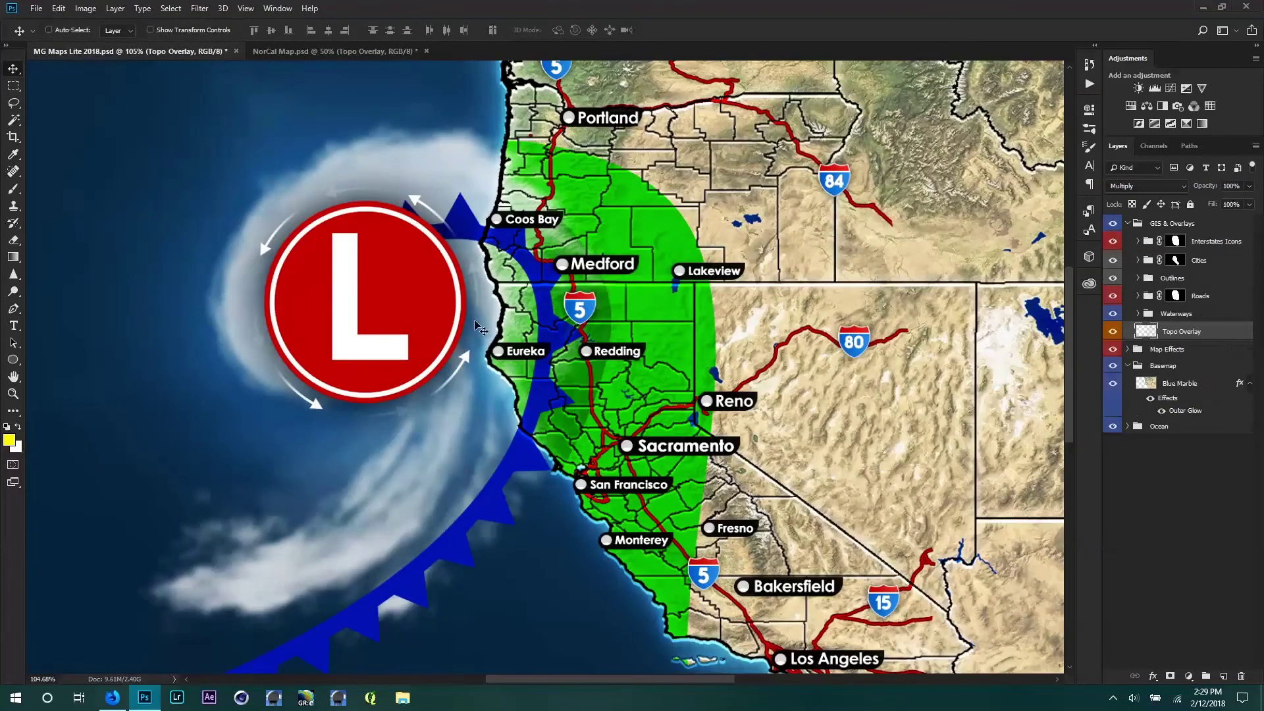
{"action": "scroll", "coordinate": [457, 345], "scroll_direction": "down", "scroll_amount": 5}
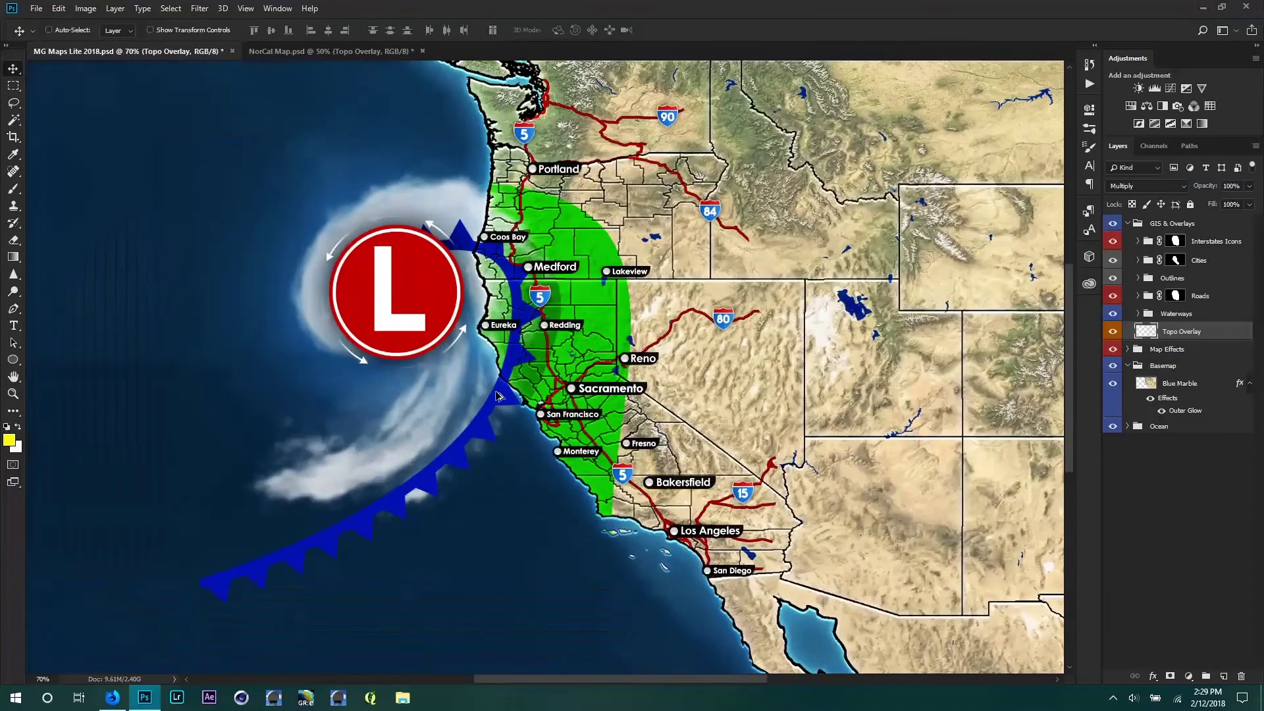
{"action": "left_click", "coordinate": [112, 697]}
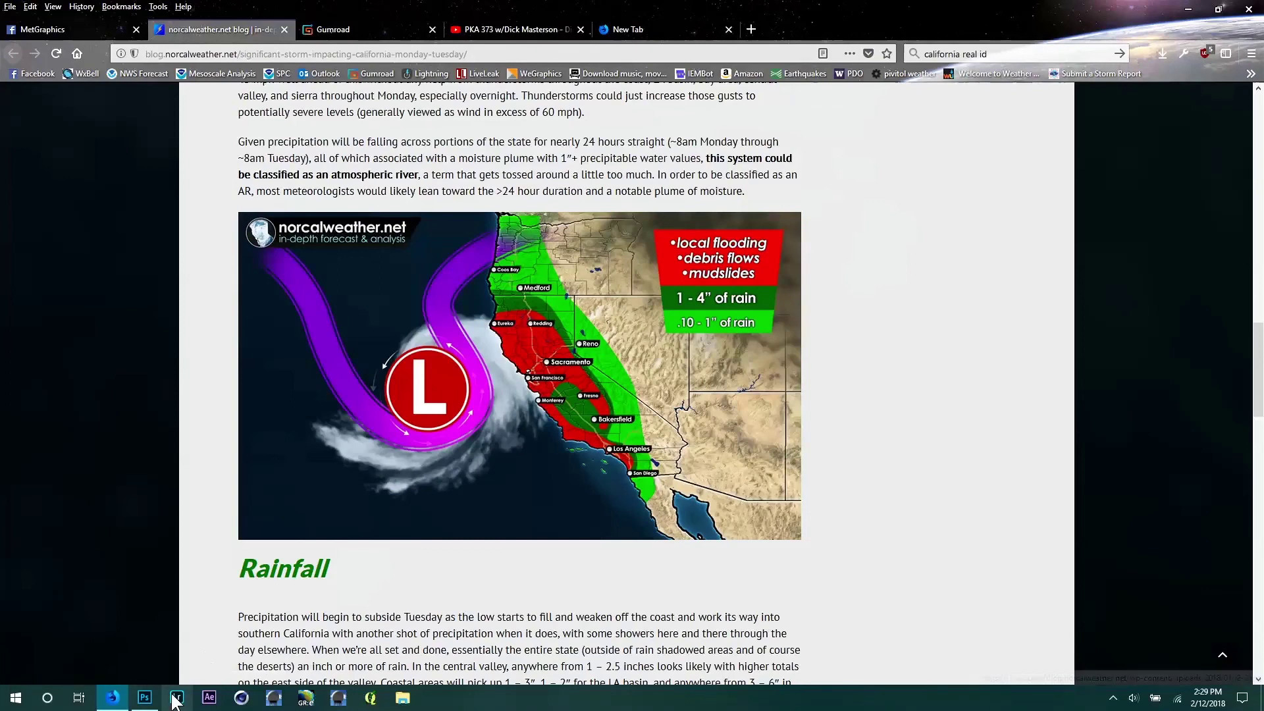
{"action": "left_click", "coordinate": [147, 699]}
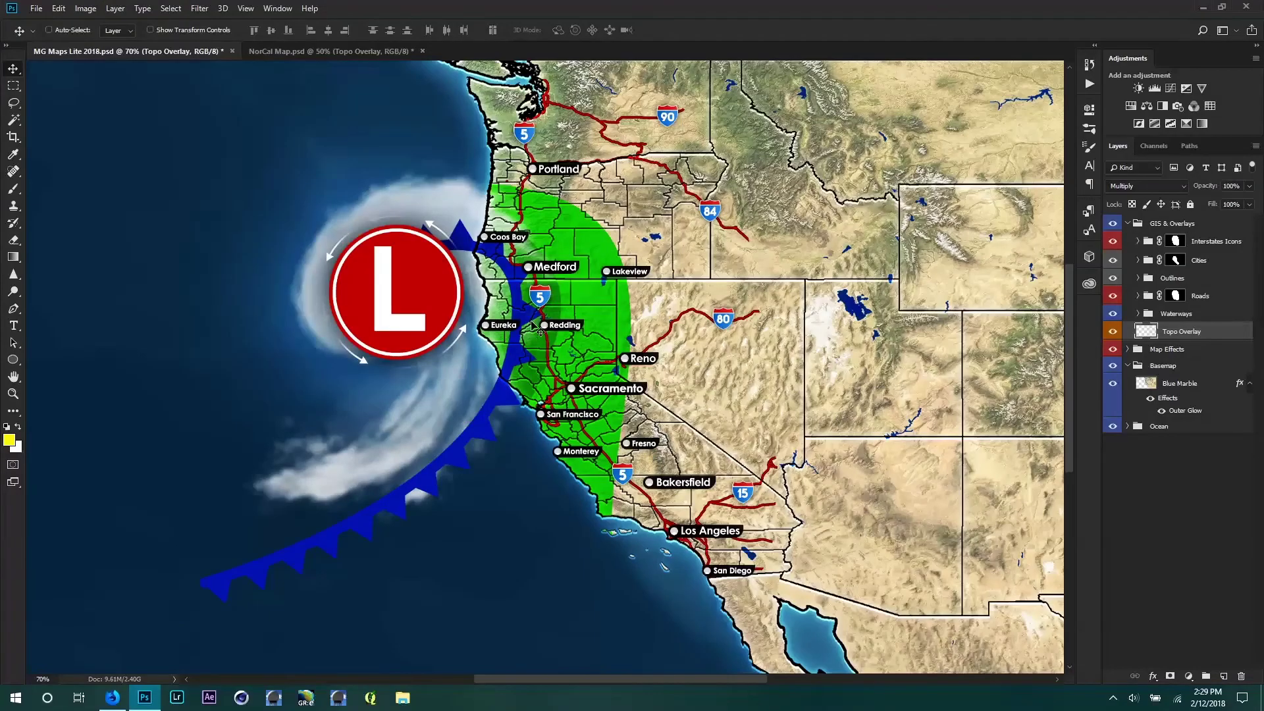
{"action": "scroll", "coordinate": [578, 298], "scroll_direction": "down", "scroll_amount": 3}
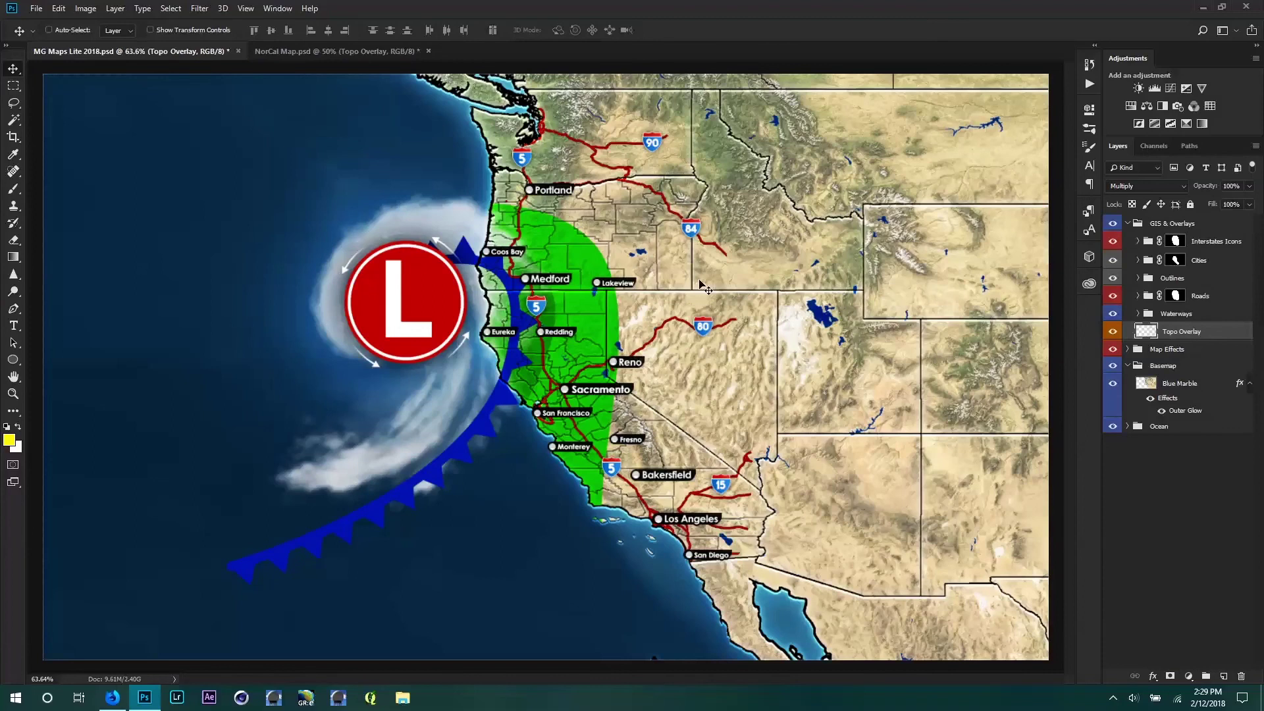
{"action": "scroll", "coordinate": [606, 304], "scroll_direction": "down", "scroll_amount": 1}
{"action": "scroll", "coordinate": [606, 304], "scroll_direction": "up", "scroll_amount": 1}
{"action": "scroll", "coordinate": [658, 395], "scroll_direction": "down", "scroll_amount": 1}
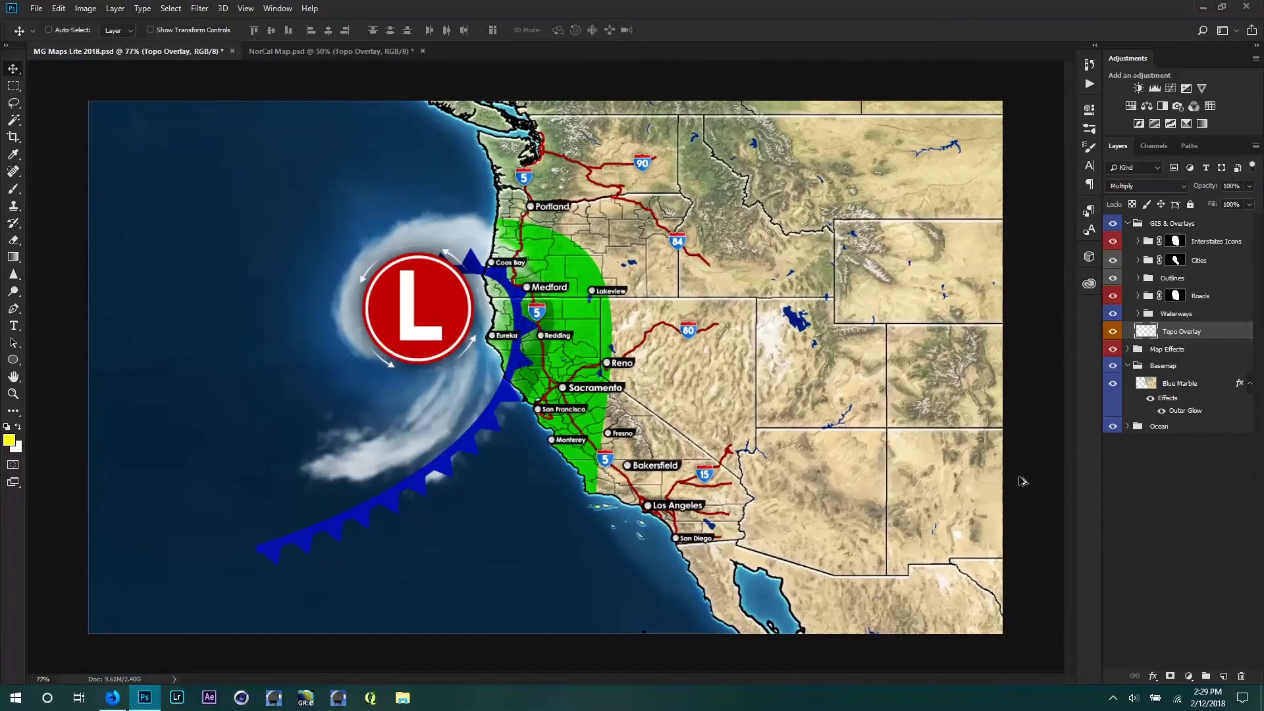
{"action": "scroll", "coordinate": [734, 493], "scroll_direction": "up", "scroll_amount": 2}
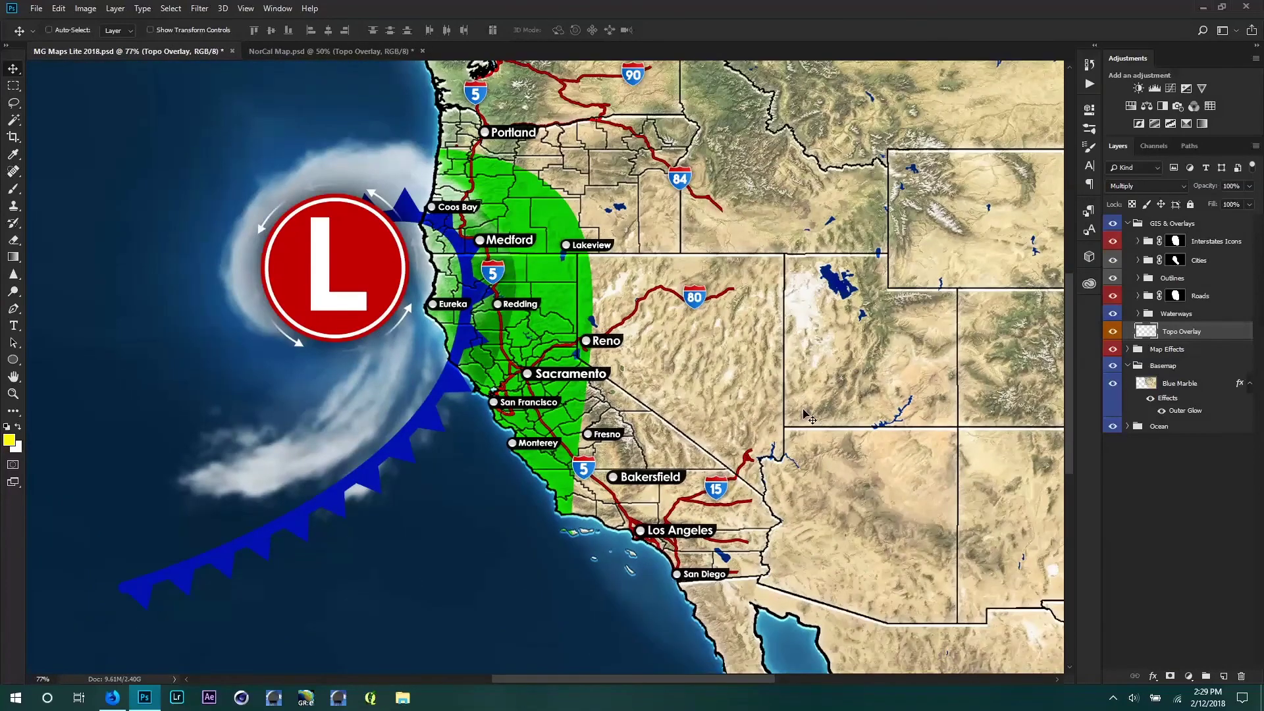